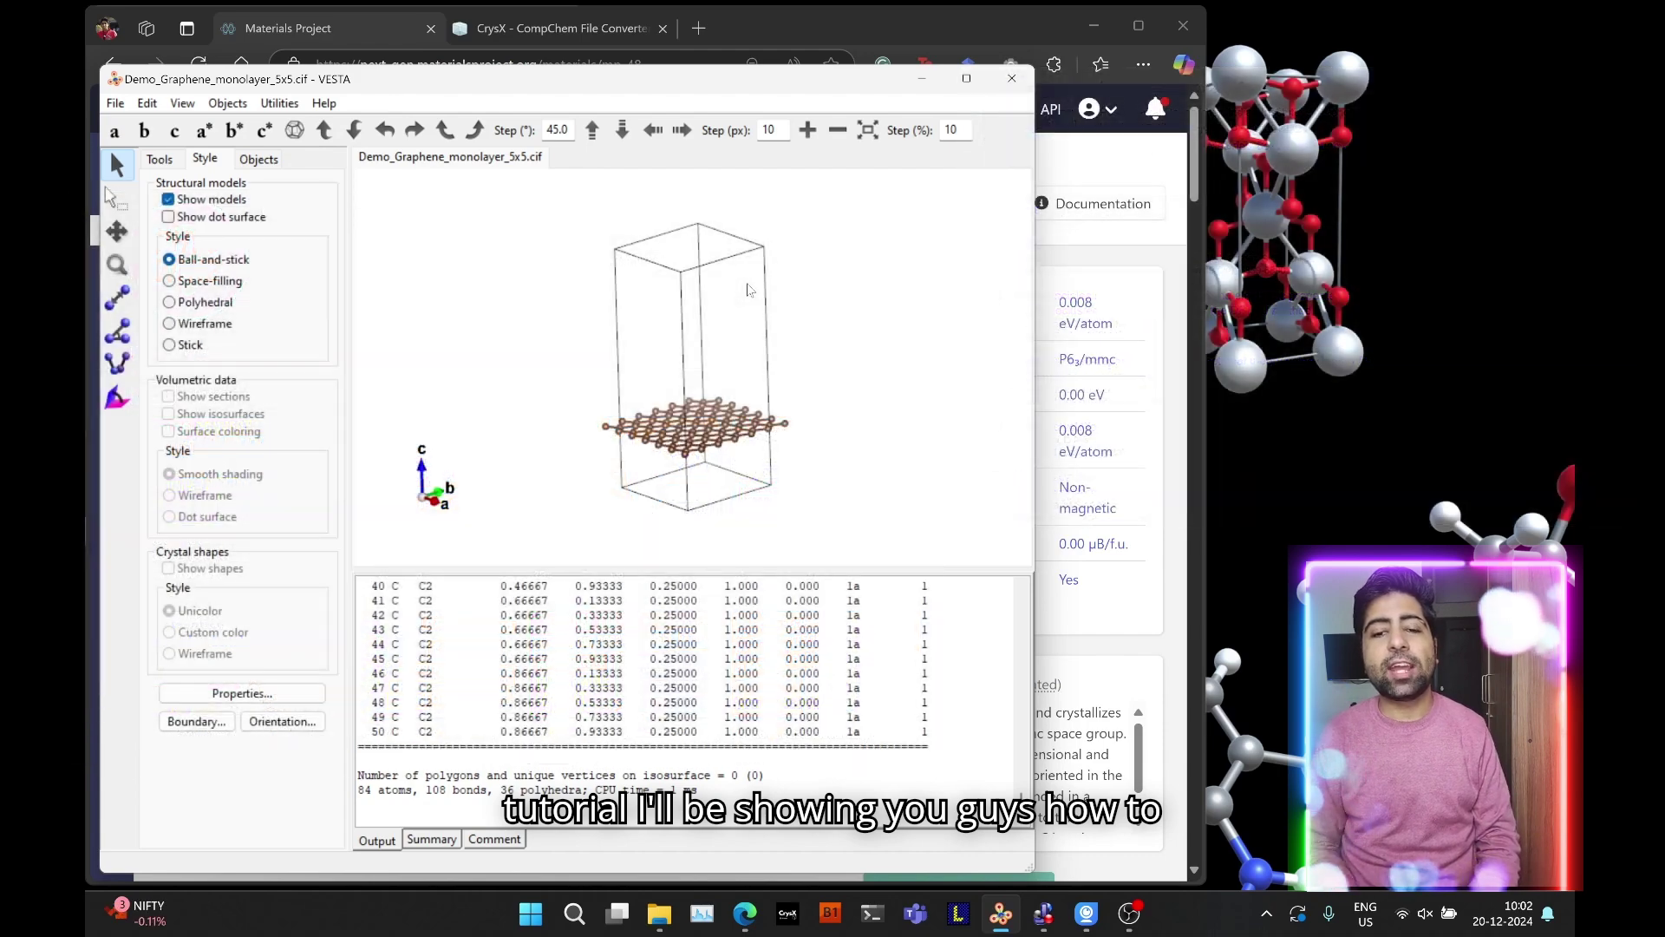
Rotate the demo 5x5 graphene monolayer to view its carbon sheet from several angles
{"action": "left_click_drag", "start_coordinate": [738, 313], "coordinate": [784, 365]}
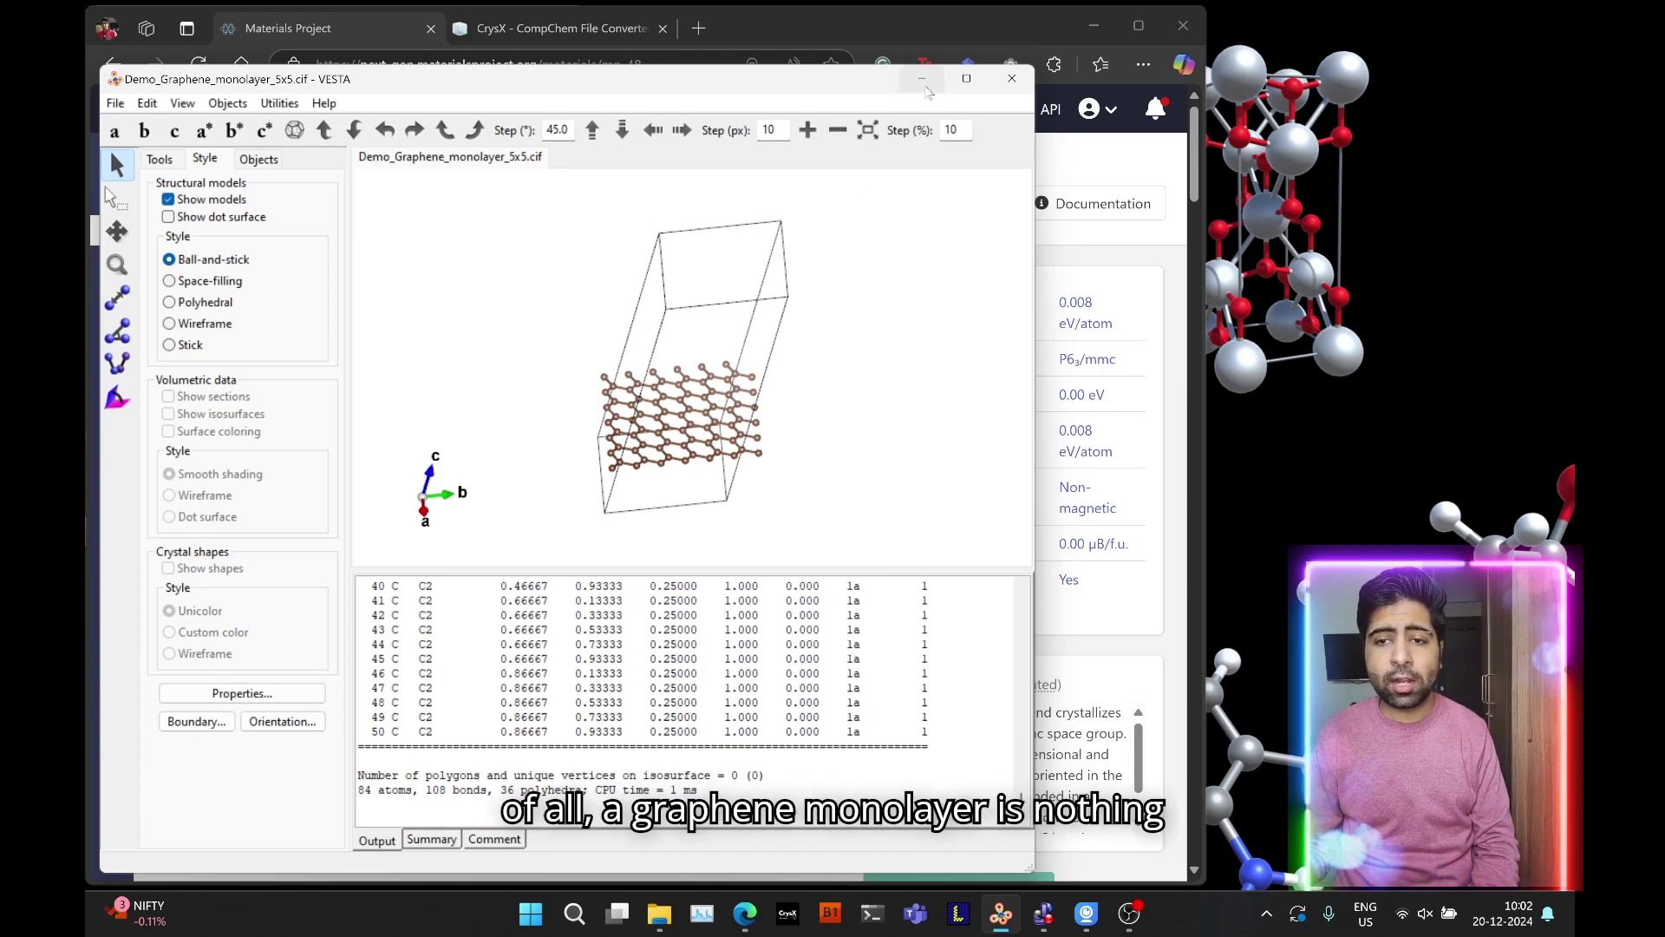
{"action": "left_click_drag", "start_coordinate": [789, 420], "coordinate": [651, 361]}
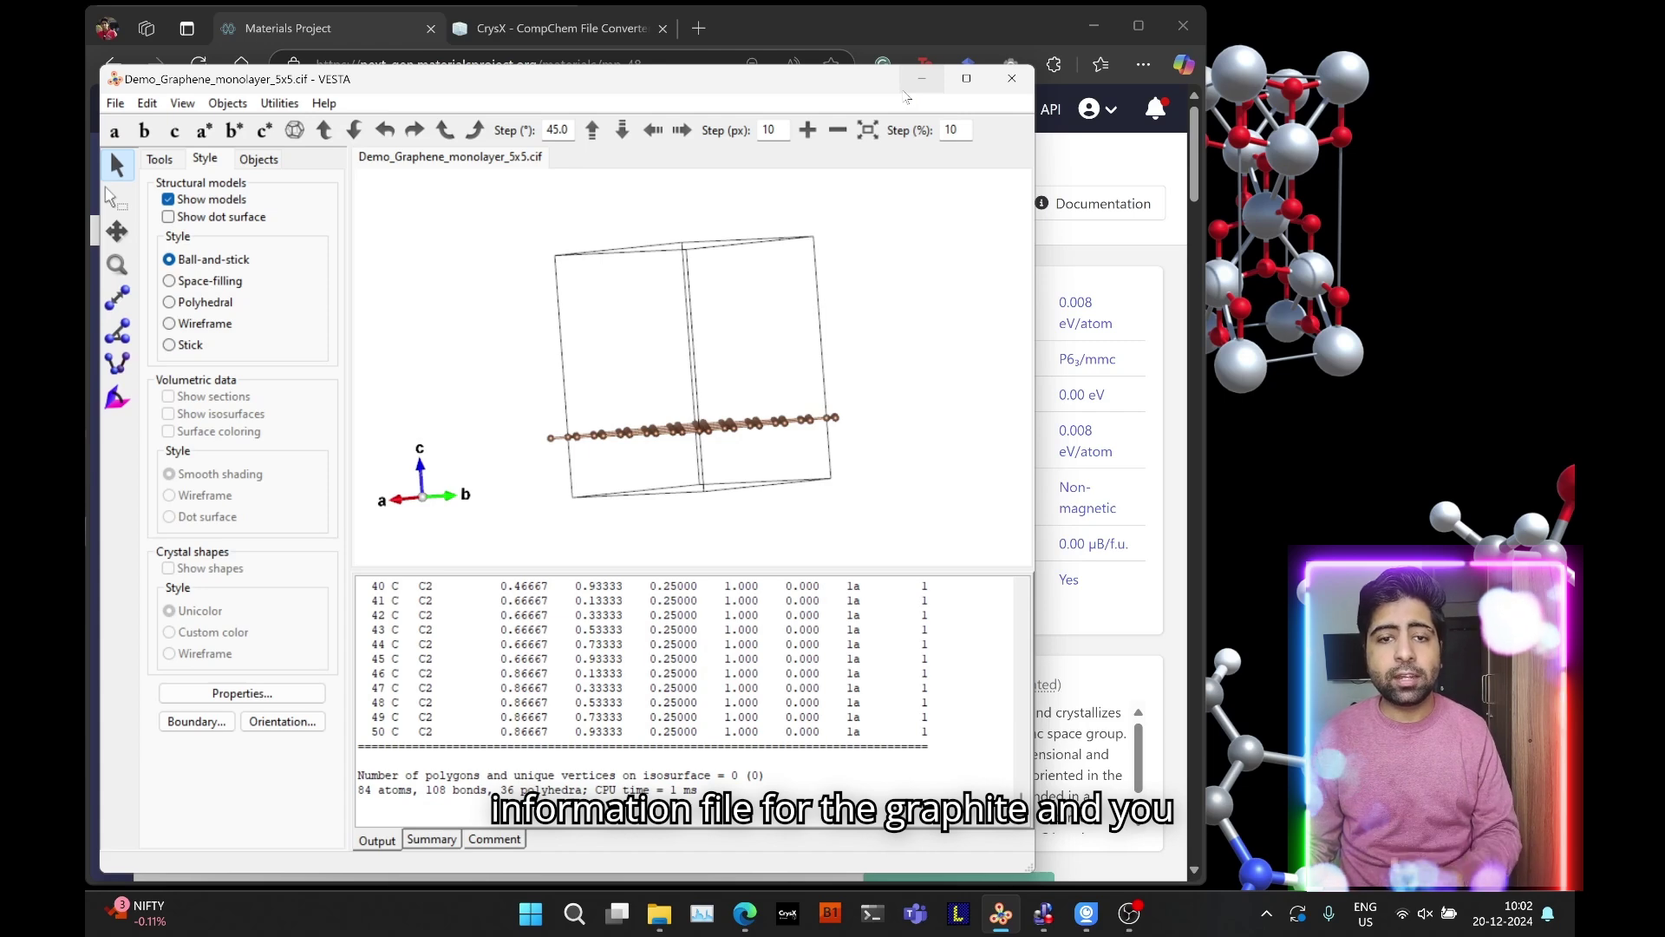
Switch to the Materials Project page for graphite mp-48 and examine its ID, description and 3D crystal structure
{"action": "left_click", "coordinate": [921, 79]}
{"action": "left_click", "coordinate": [524, 66]}
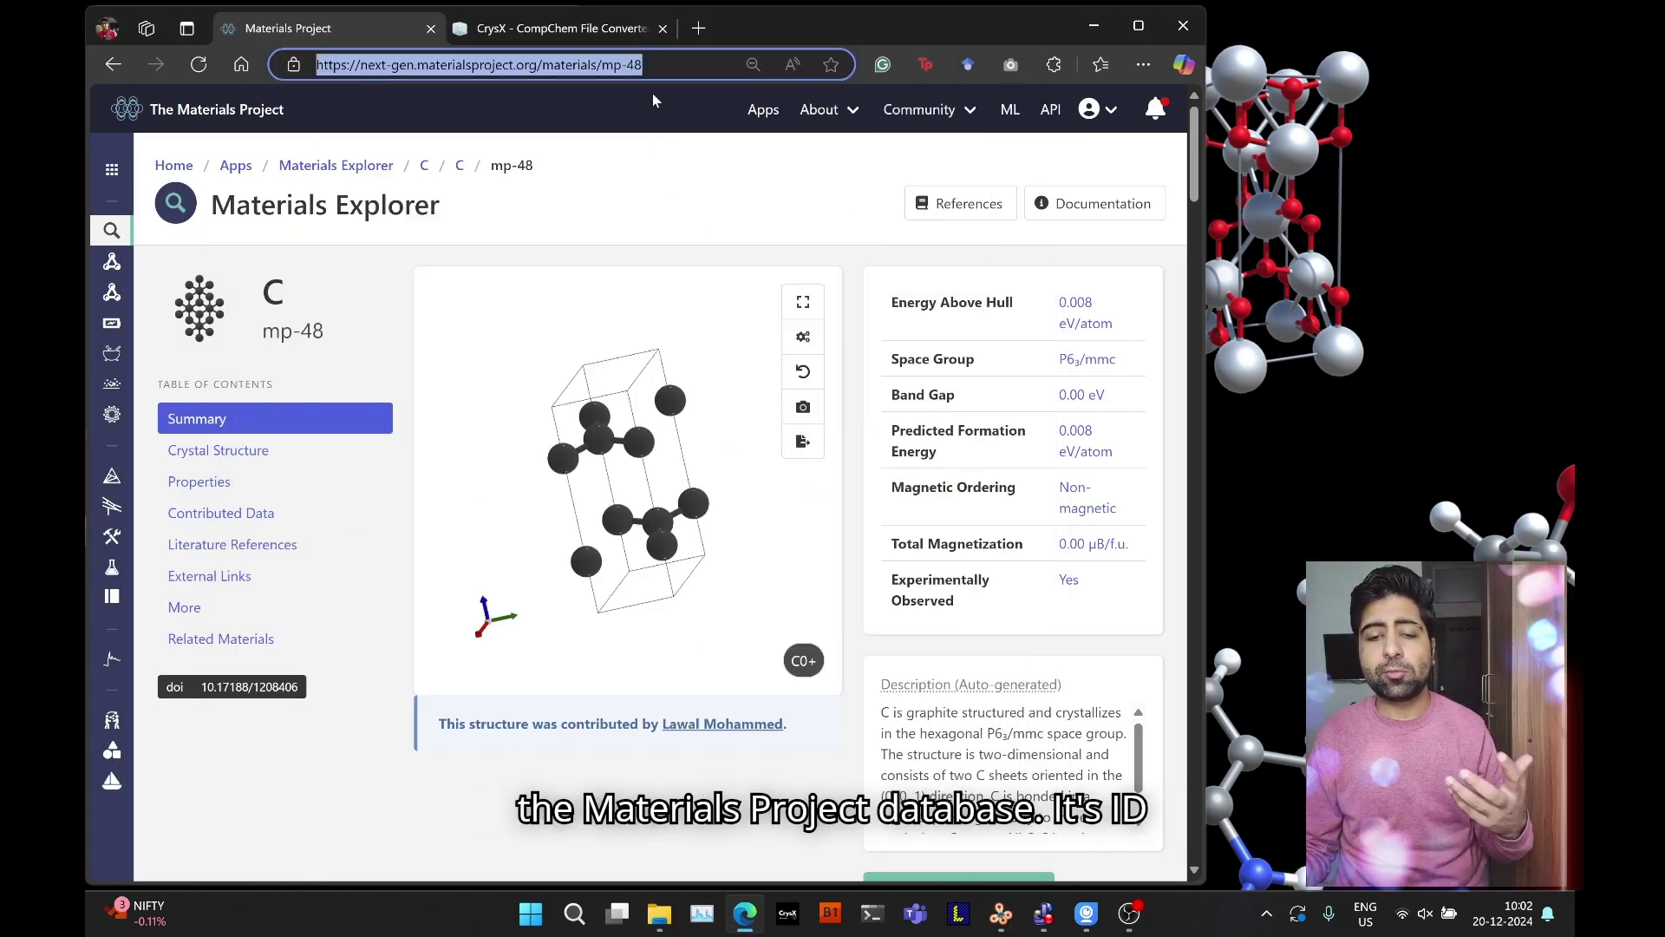
{"action": "left_click", "coordinate": [675, 69]}
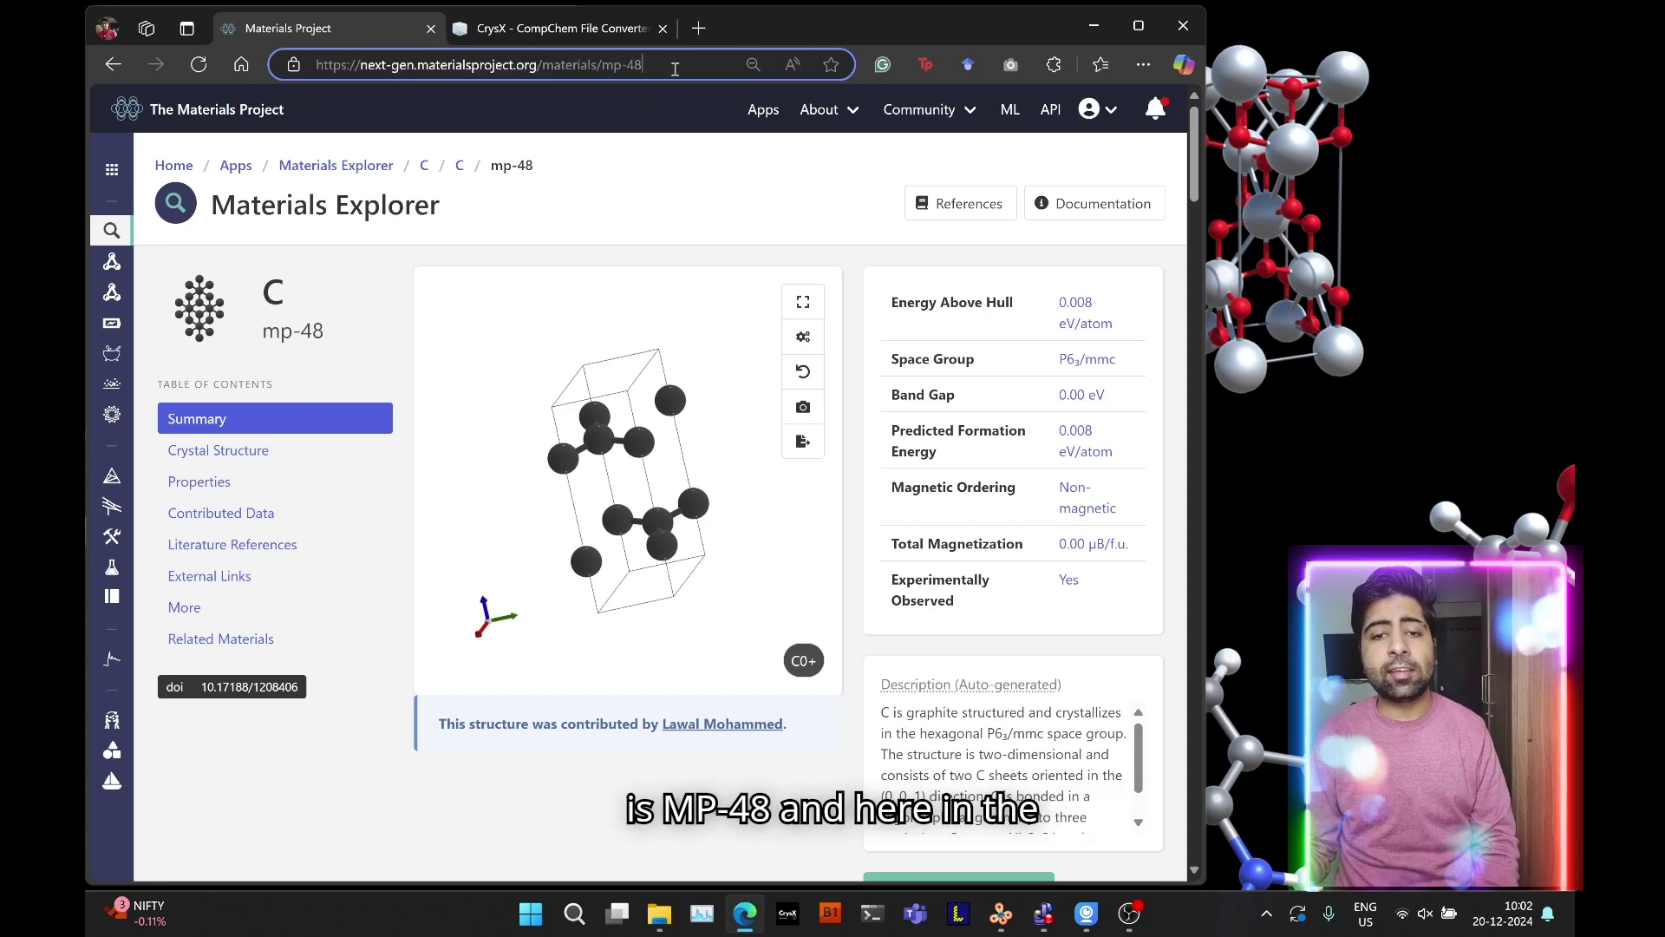
{"action": "left_click", "coordinate": [886, 716]}
{"action": "left_click_drag", "start_coordinate": [928, 718], "coordinate": [1038, 719]}
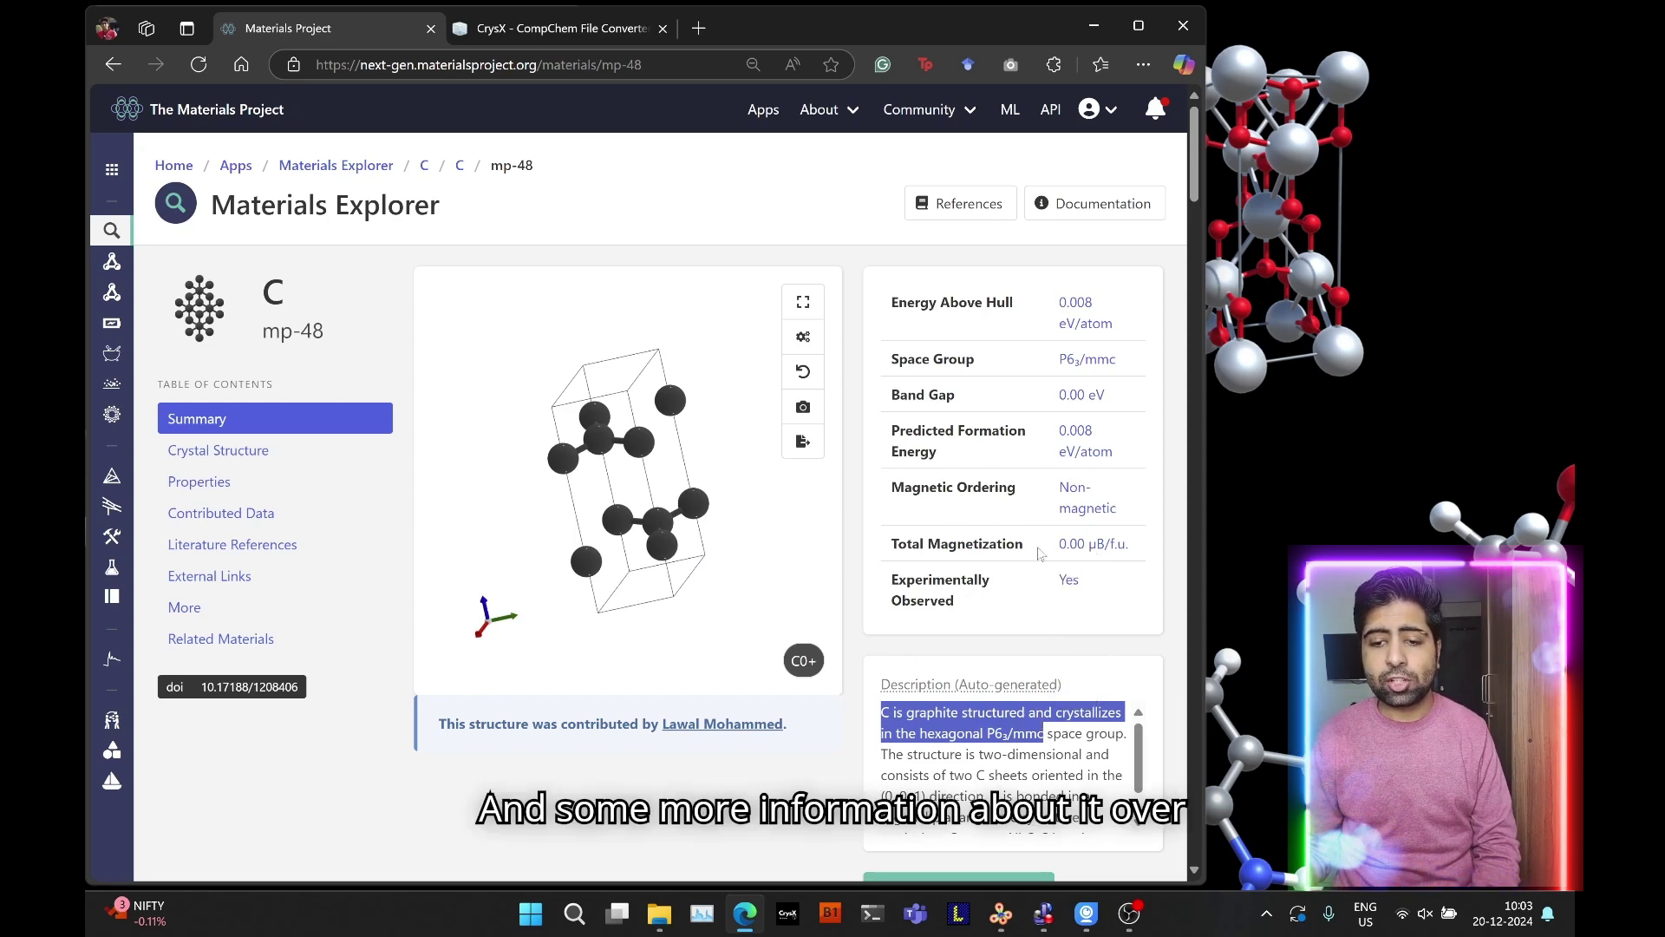
{"action": "left_click_drag", "start_coordinate": [710, 525], "coordinate": [673, 451]}
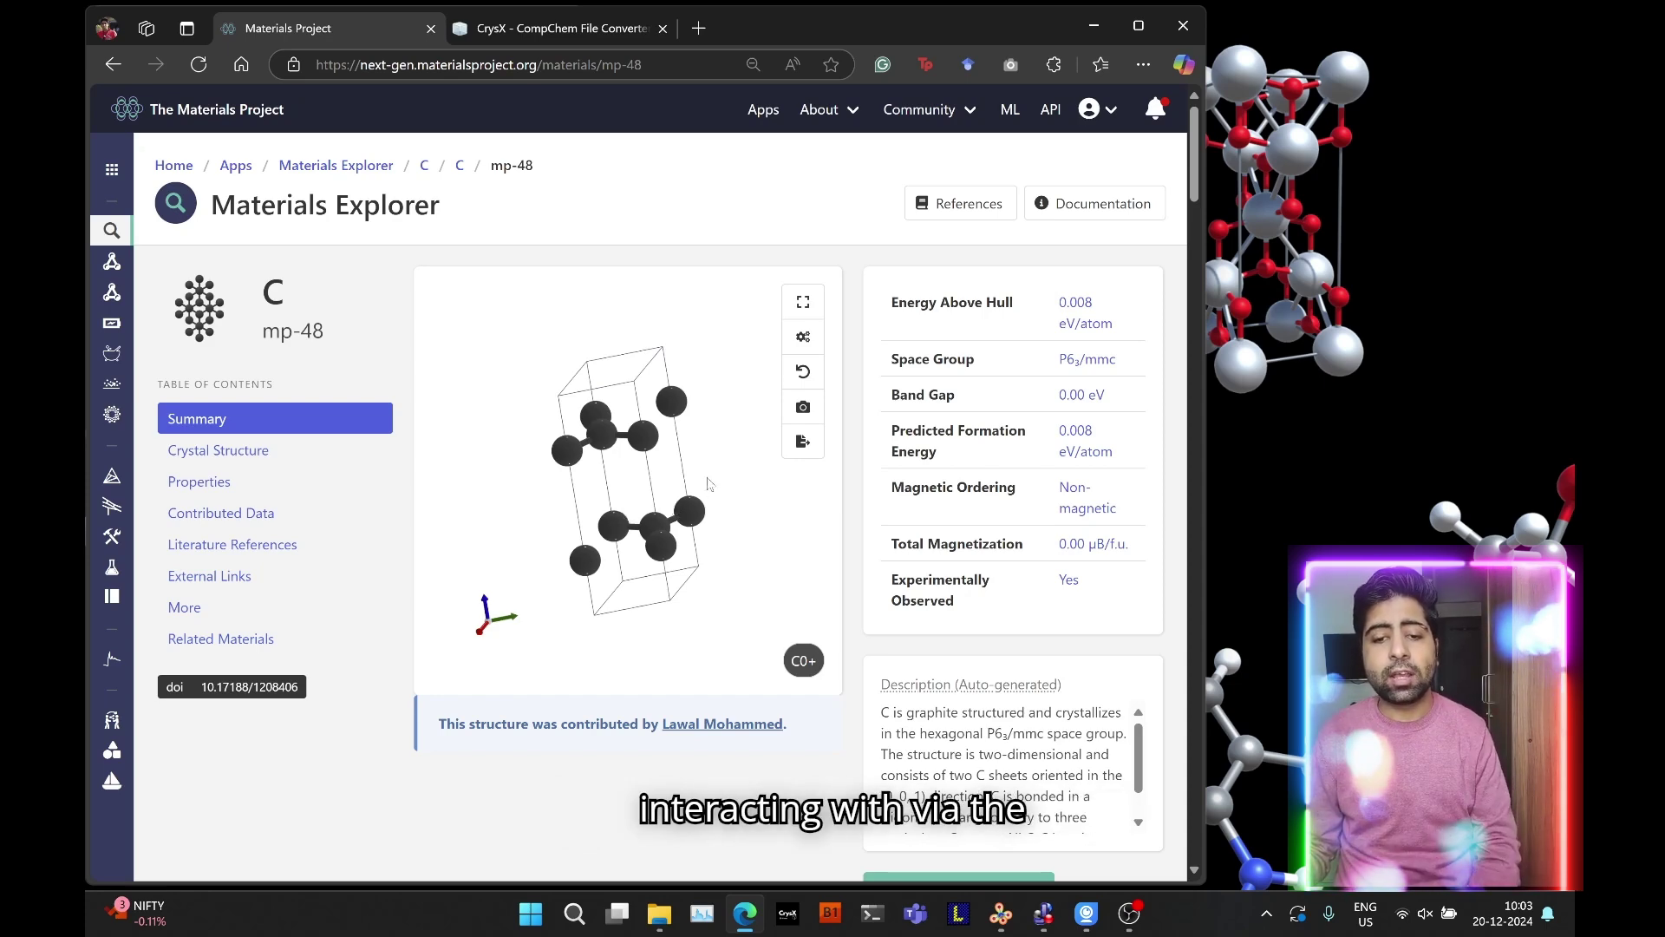
{"action": "left_click_drag", "start_coordinate": [707, 468], "coordinate": [715, 456]}
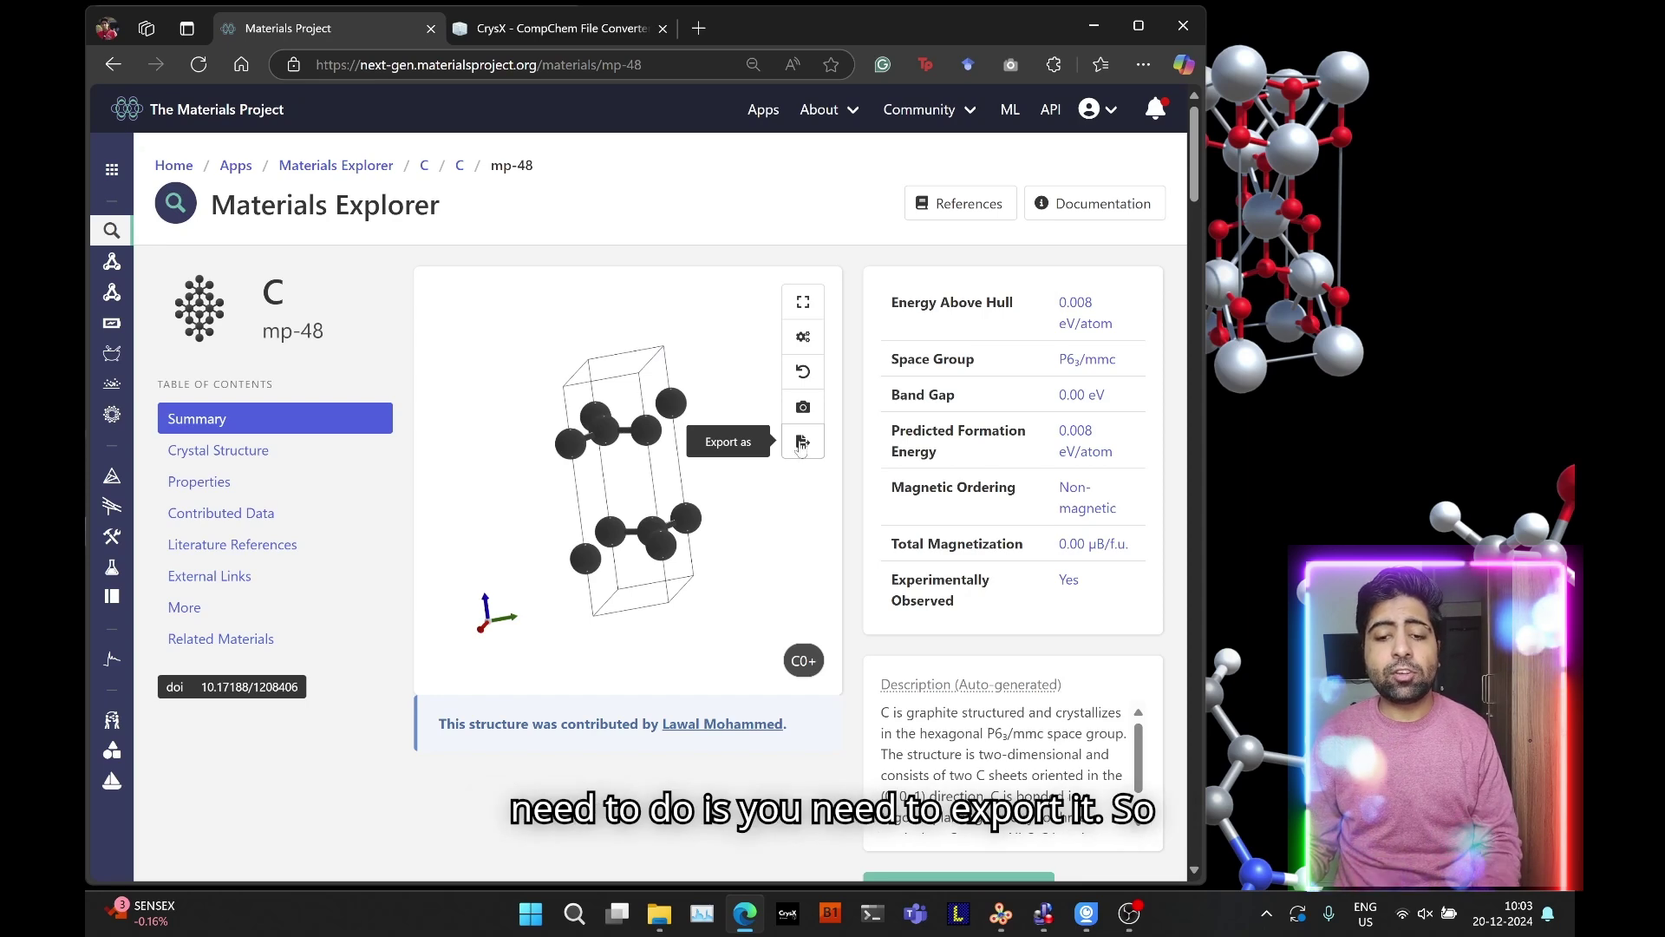
Export the graphite mp-48 structure as a CIF file and open the downloaded C.cif in VESTA
{"action": "left_click", "coordinate": [801, 444]}
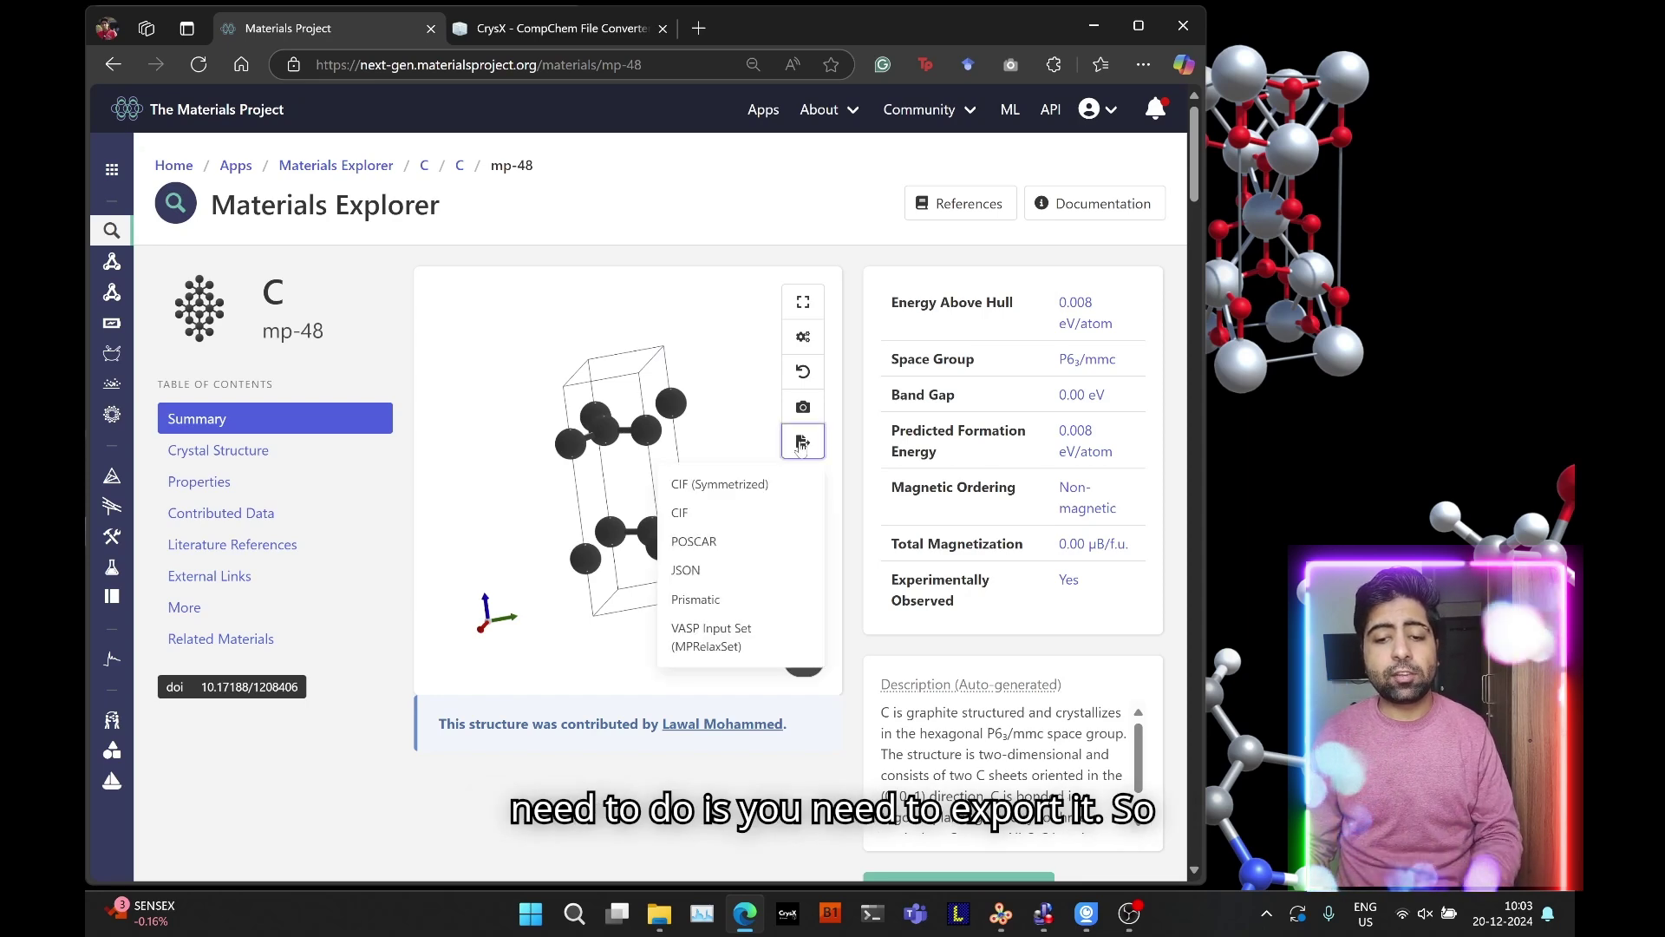
{"action": "left_click", "coordinate": [709, 512]}
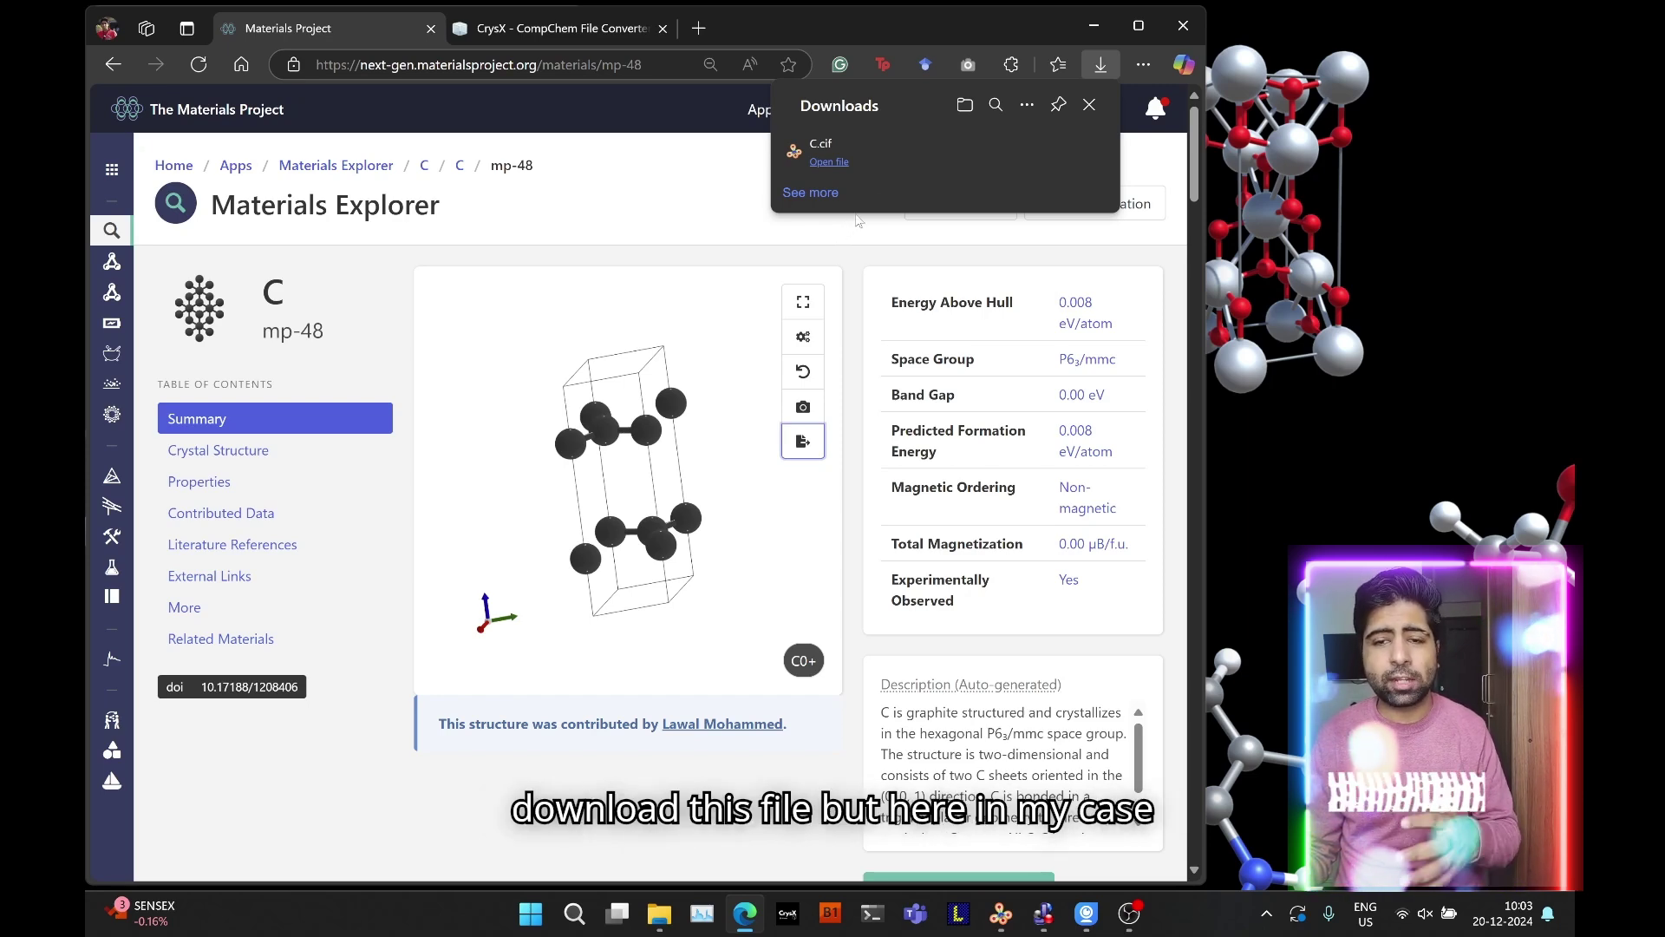
{"action": "mouse_move", "coordinate": [954, 167]}
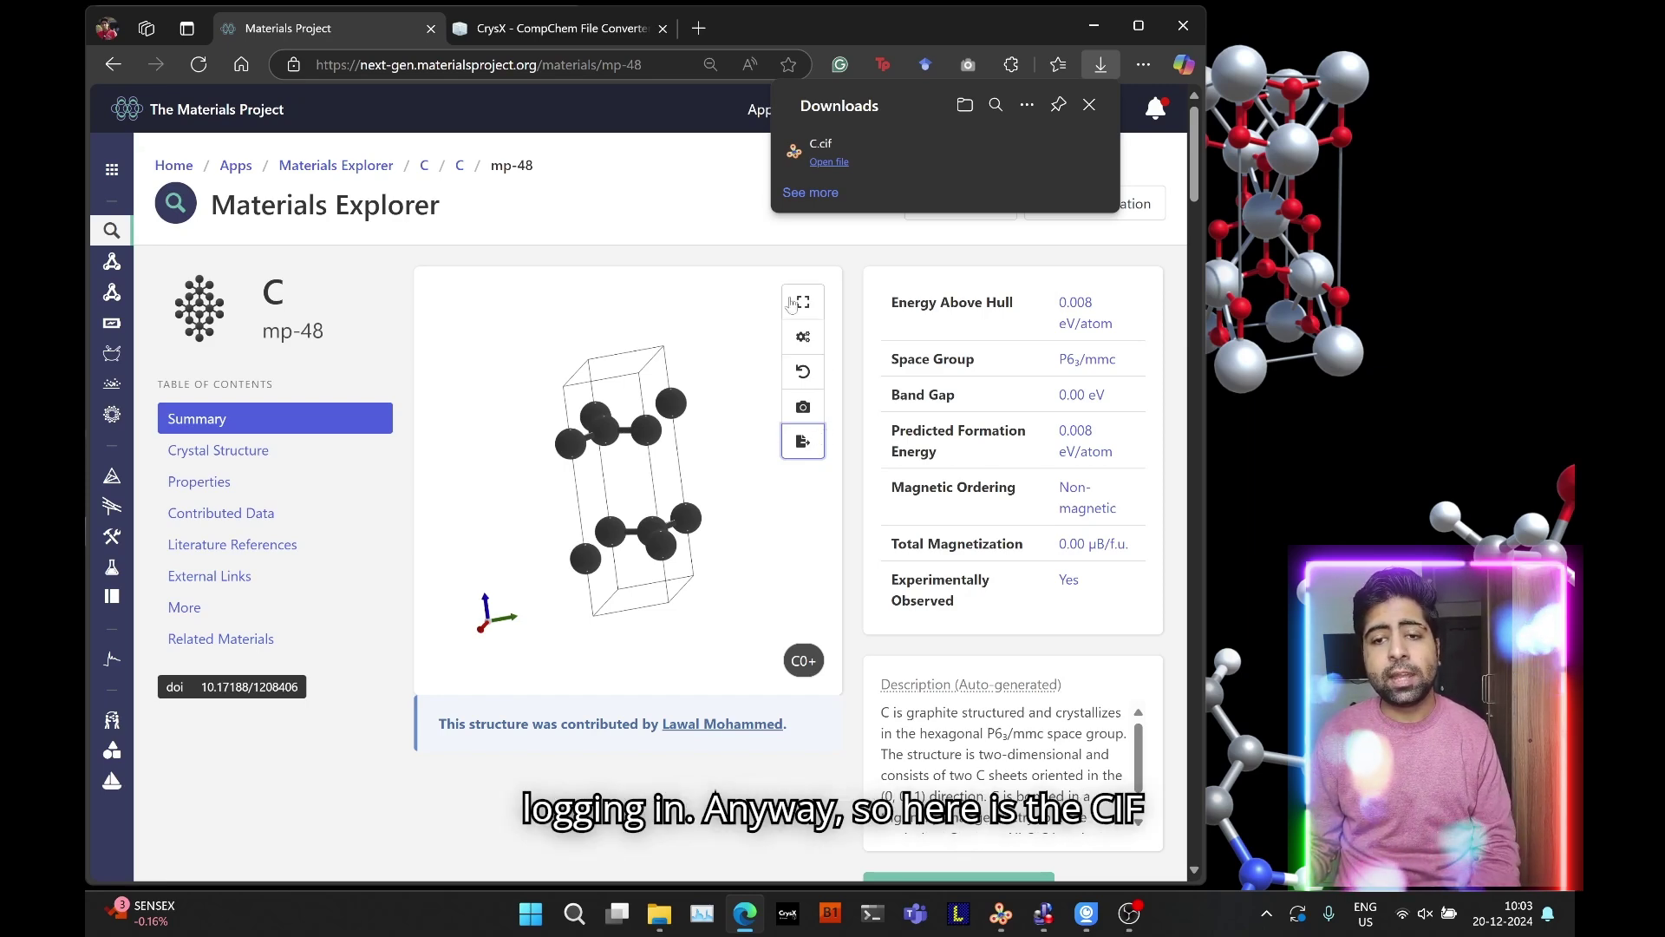
{"action": "left_click", "coordinate": [822, 163]}
Examine the graphite structure from the side and along the c axis, including atoms outside the unit cell
{"action": "left_click_drag", "start_coordinate": [742, 390], "coordinate": [693, 260]}
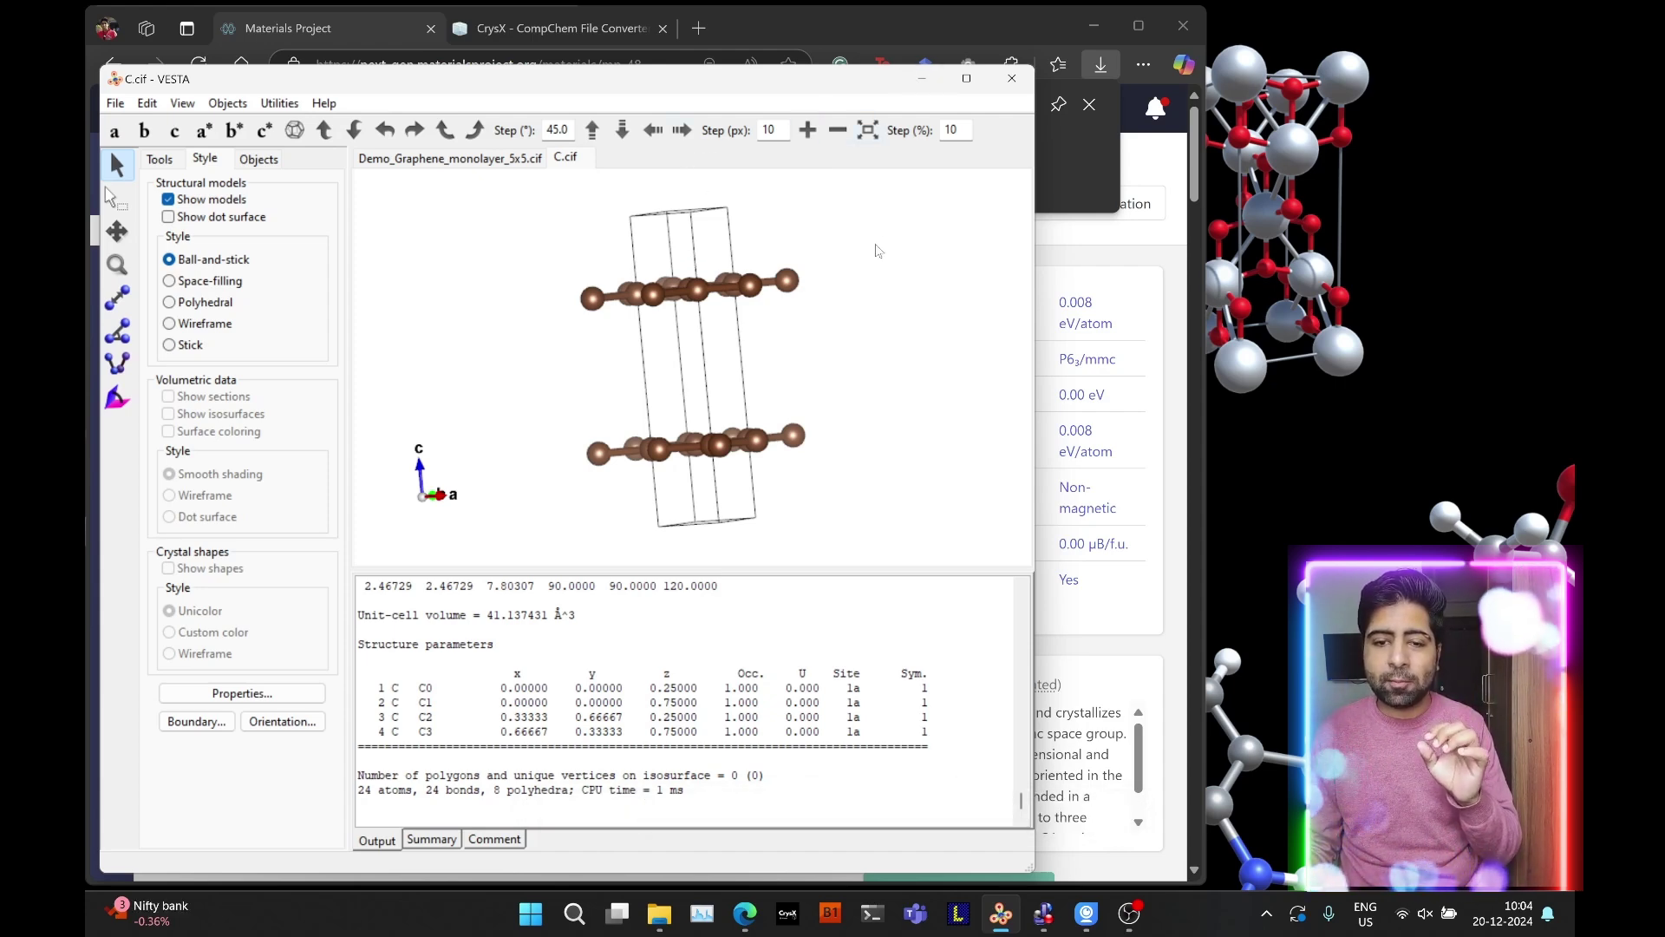
{"action": "left_click_drag", "start_coordinate": [878, 251], "coordinate": [806, 345]}
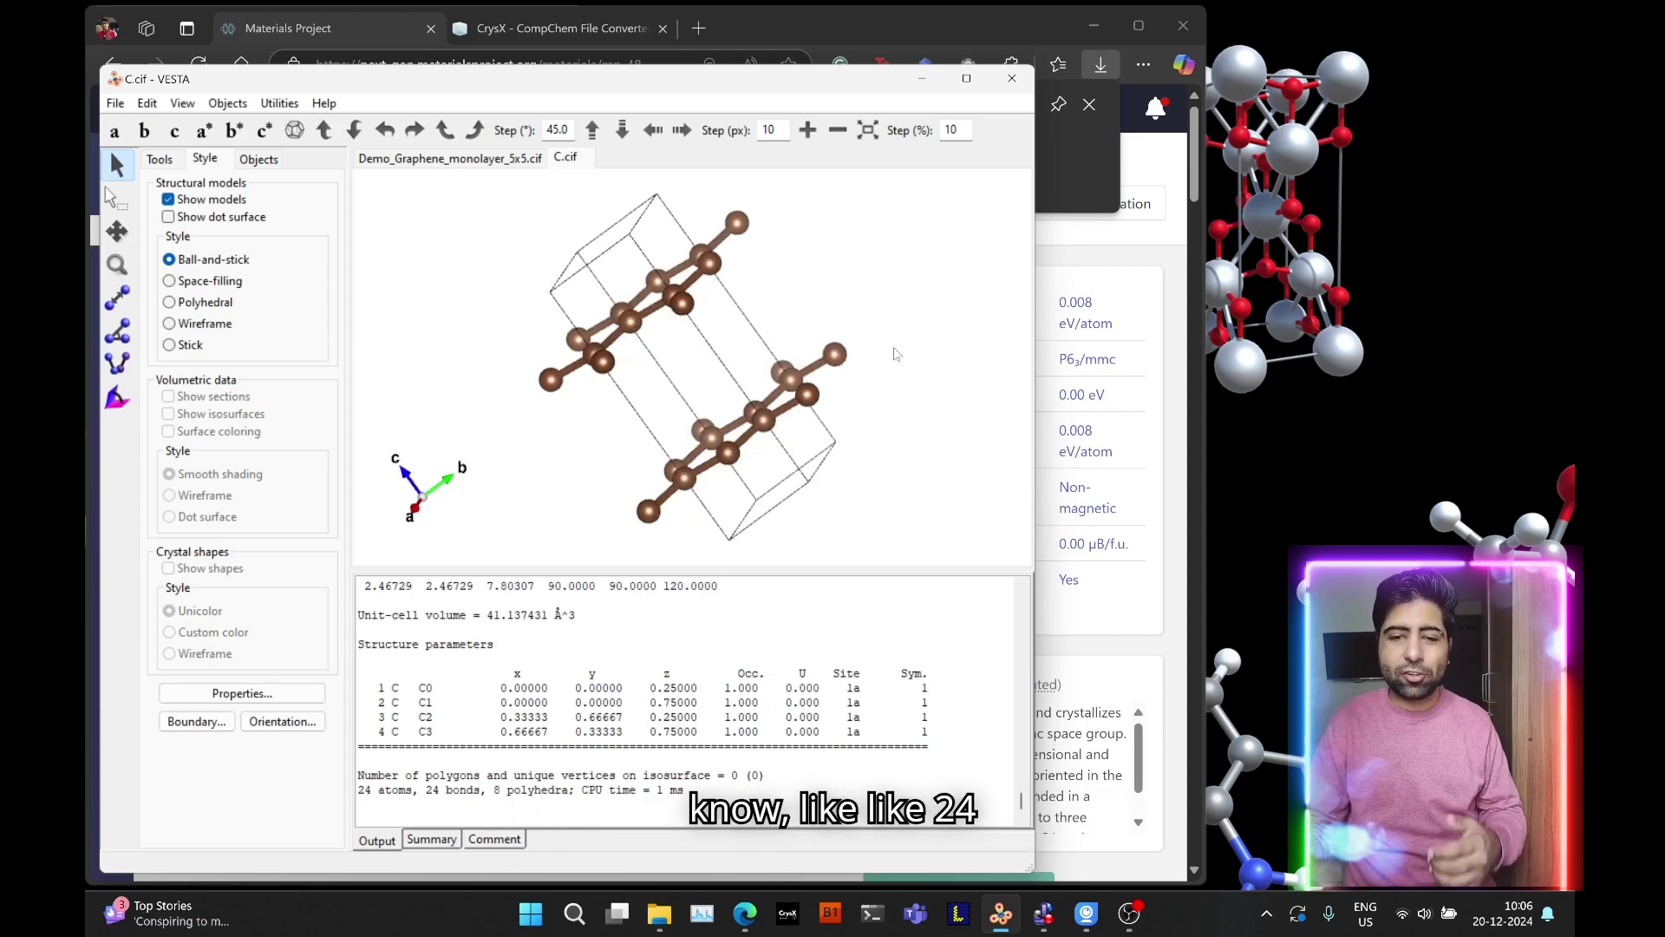
{"action": "left_click_drag", "start_coordinate": [893, 357], "coordinate": [921, 392]}
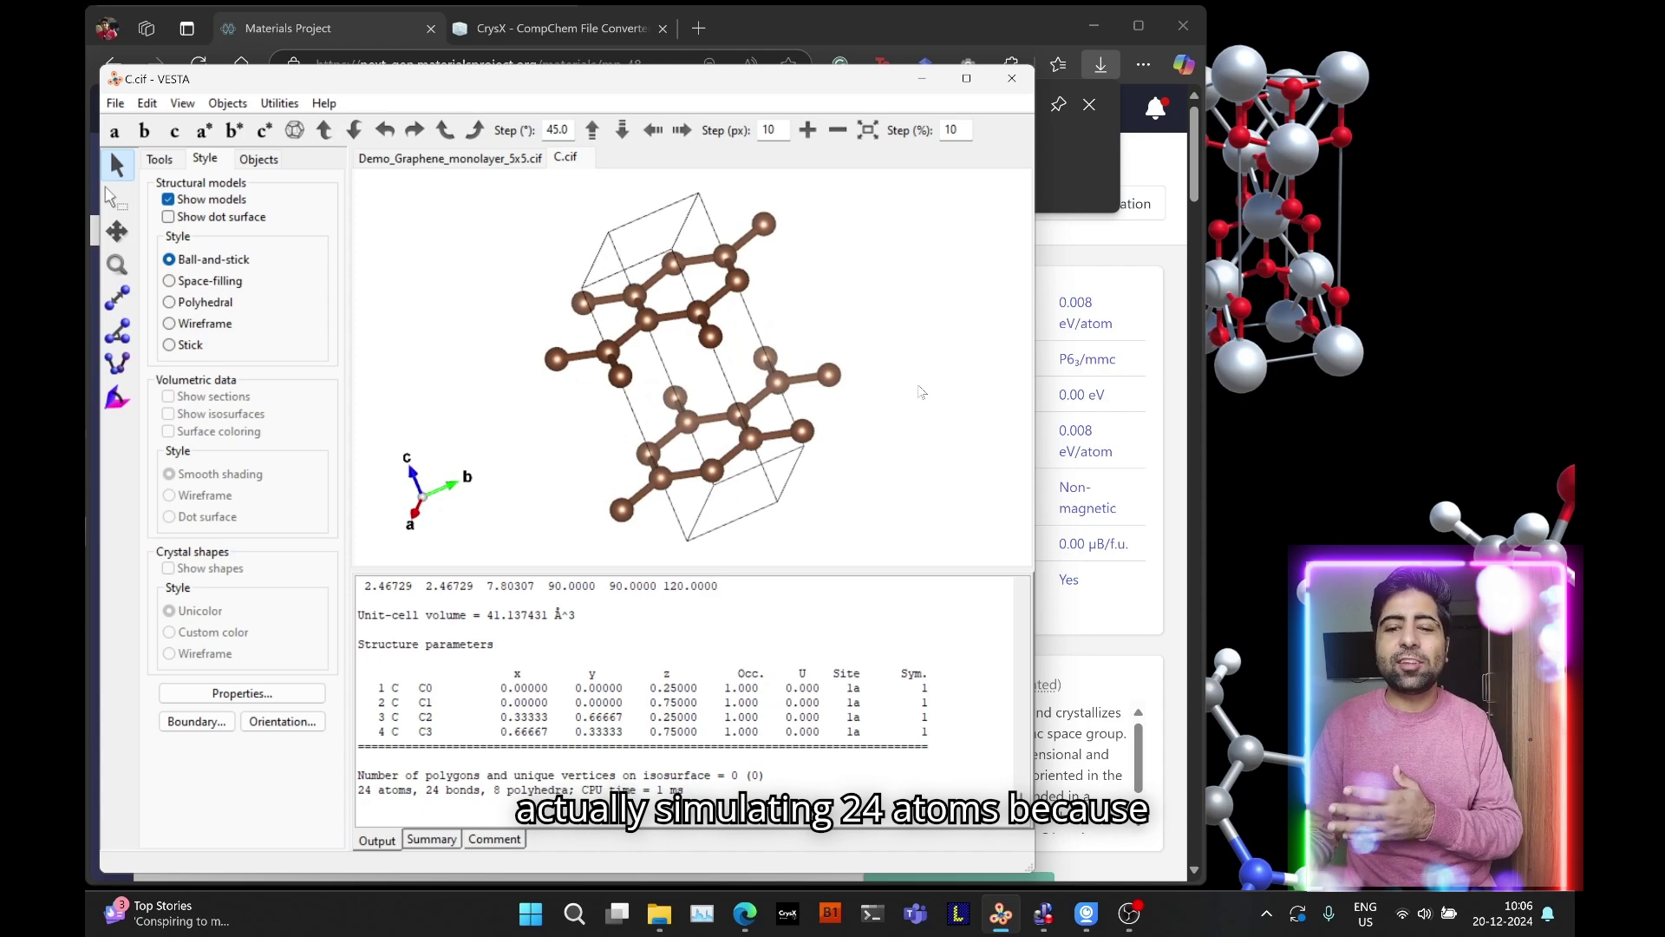
{"action": "left_click_drag", "start_coordinate": [894, 384], "coordinate": [933, 407]}
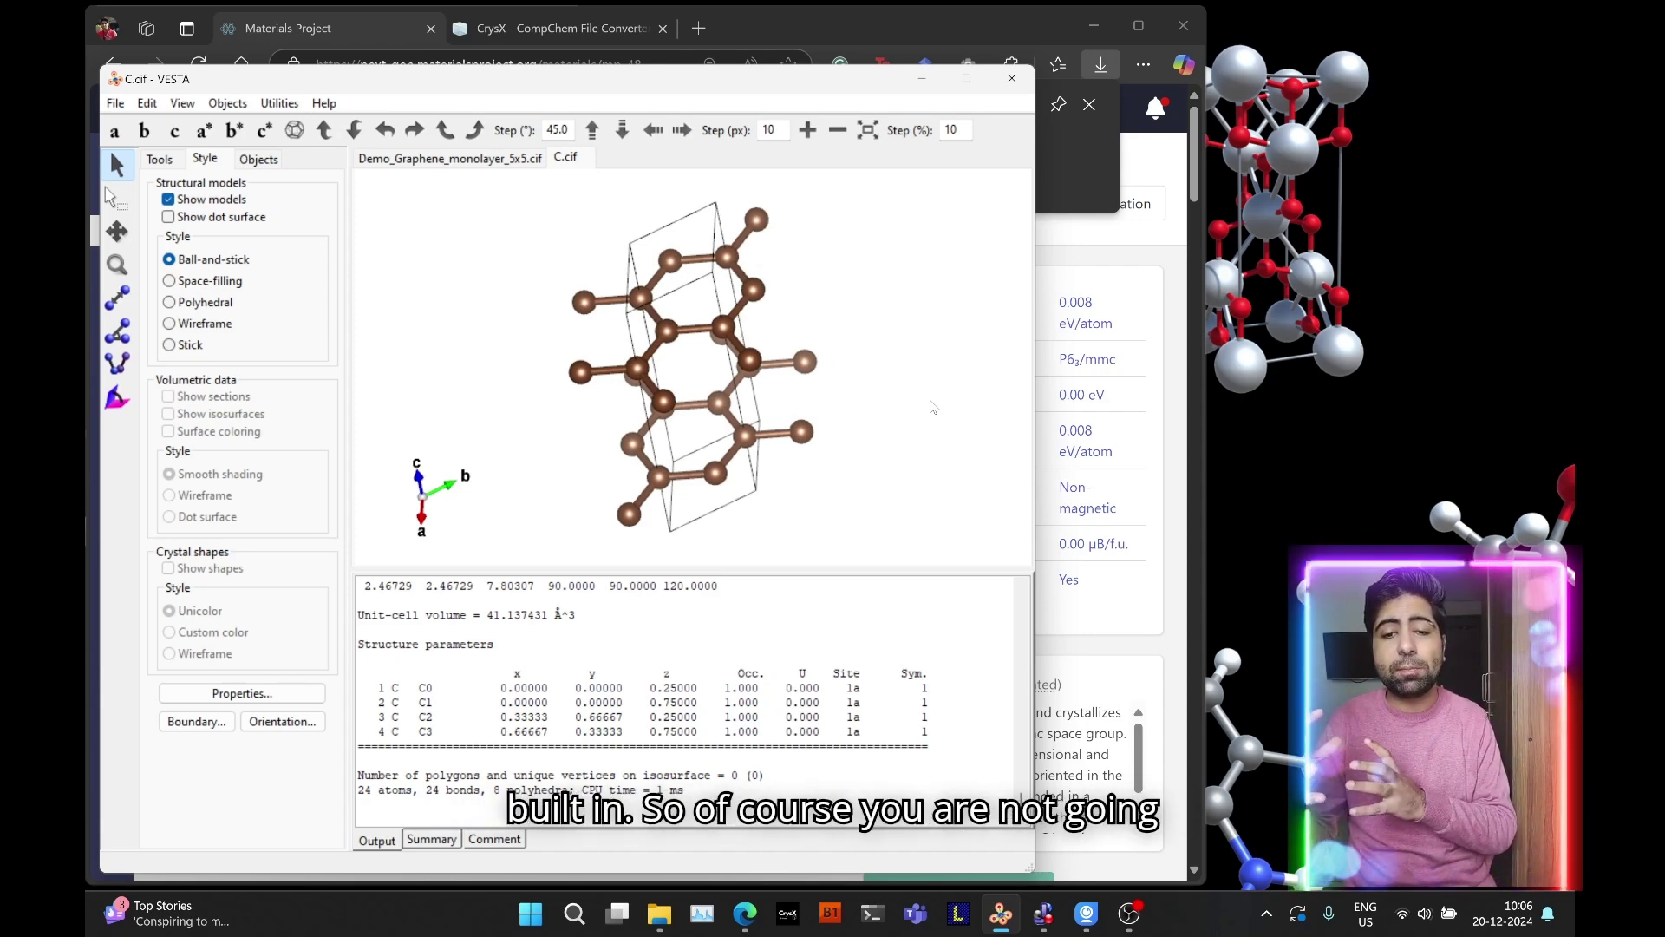
{"action": "left_click_drag", "start_coordinate": [878, 344], "coordinate": [886, 461]}
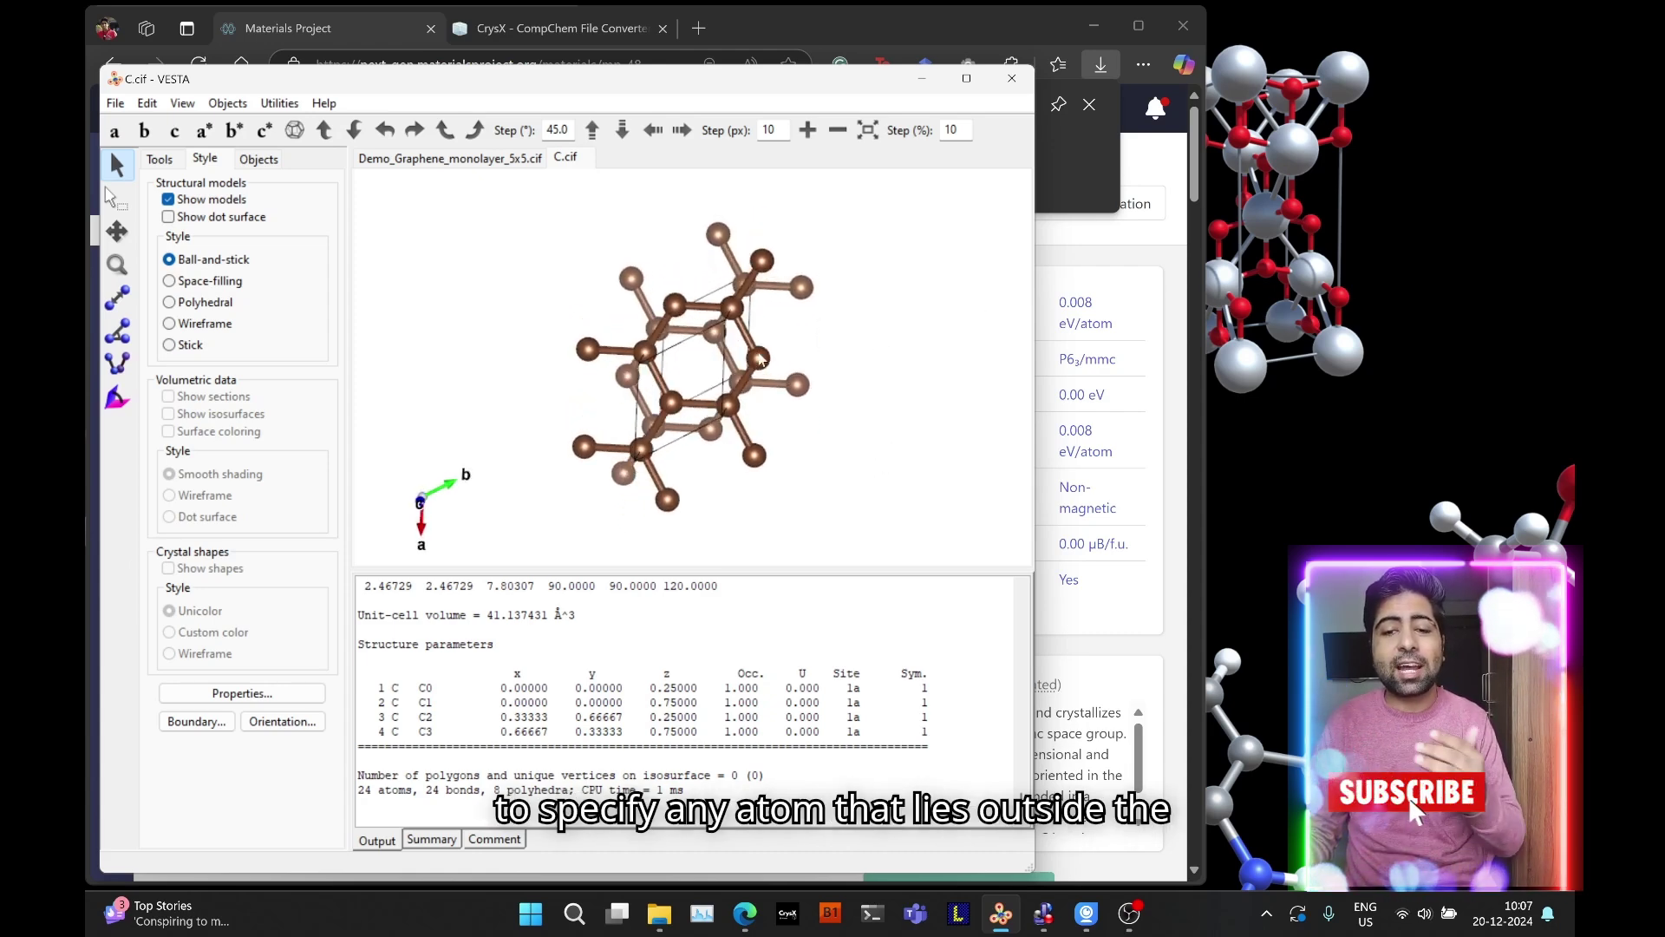
{"action": "mouse_move", "coordinate": [847, 329]}
{"action": "left_mouse_down"}
{"action": "mouse_move", "coordinate": [841, 346]}
{"action": "mouse_move", "coordinate": [870, 319]}
{"action": "left_mouse_up"}
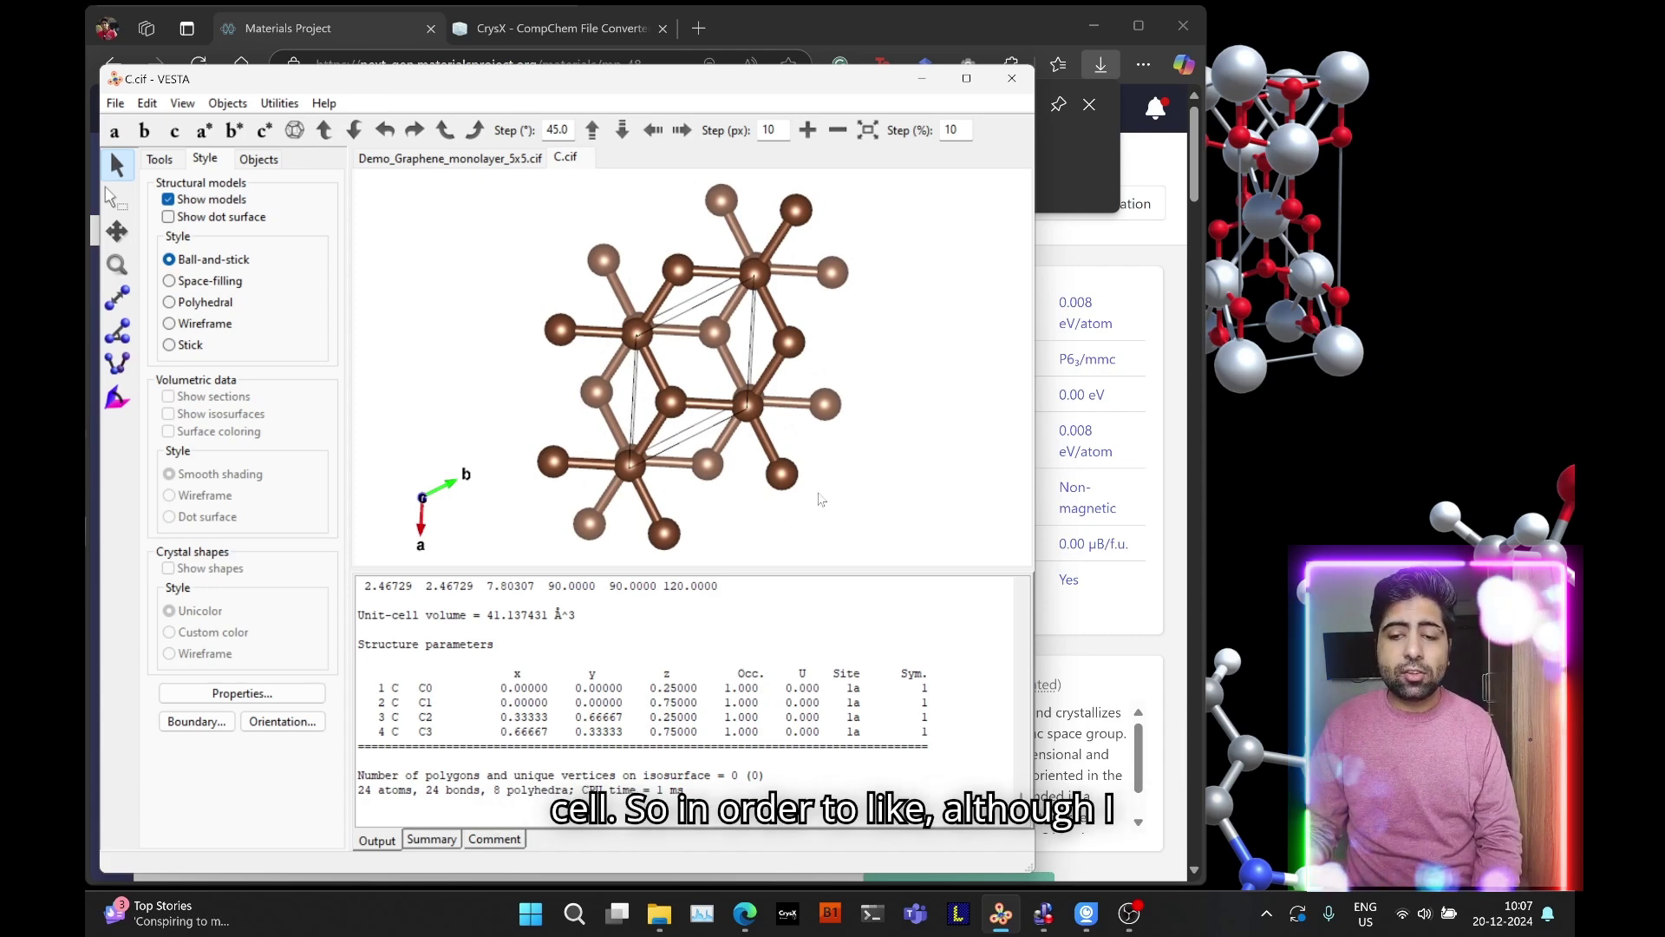
Open C.cif from the Downloads folder in VS Code and examine its atom site coordinates and symmetry operation
{"action": "left_click", "coordinate": [661, 912]}
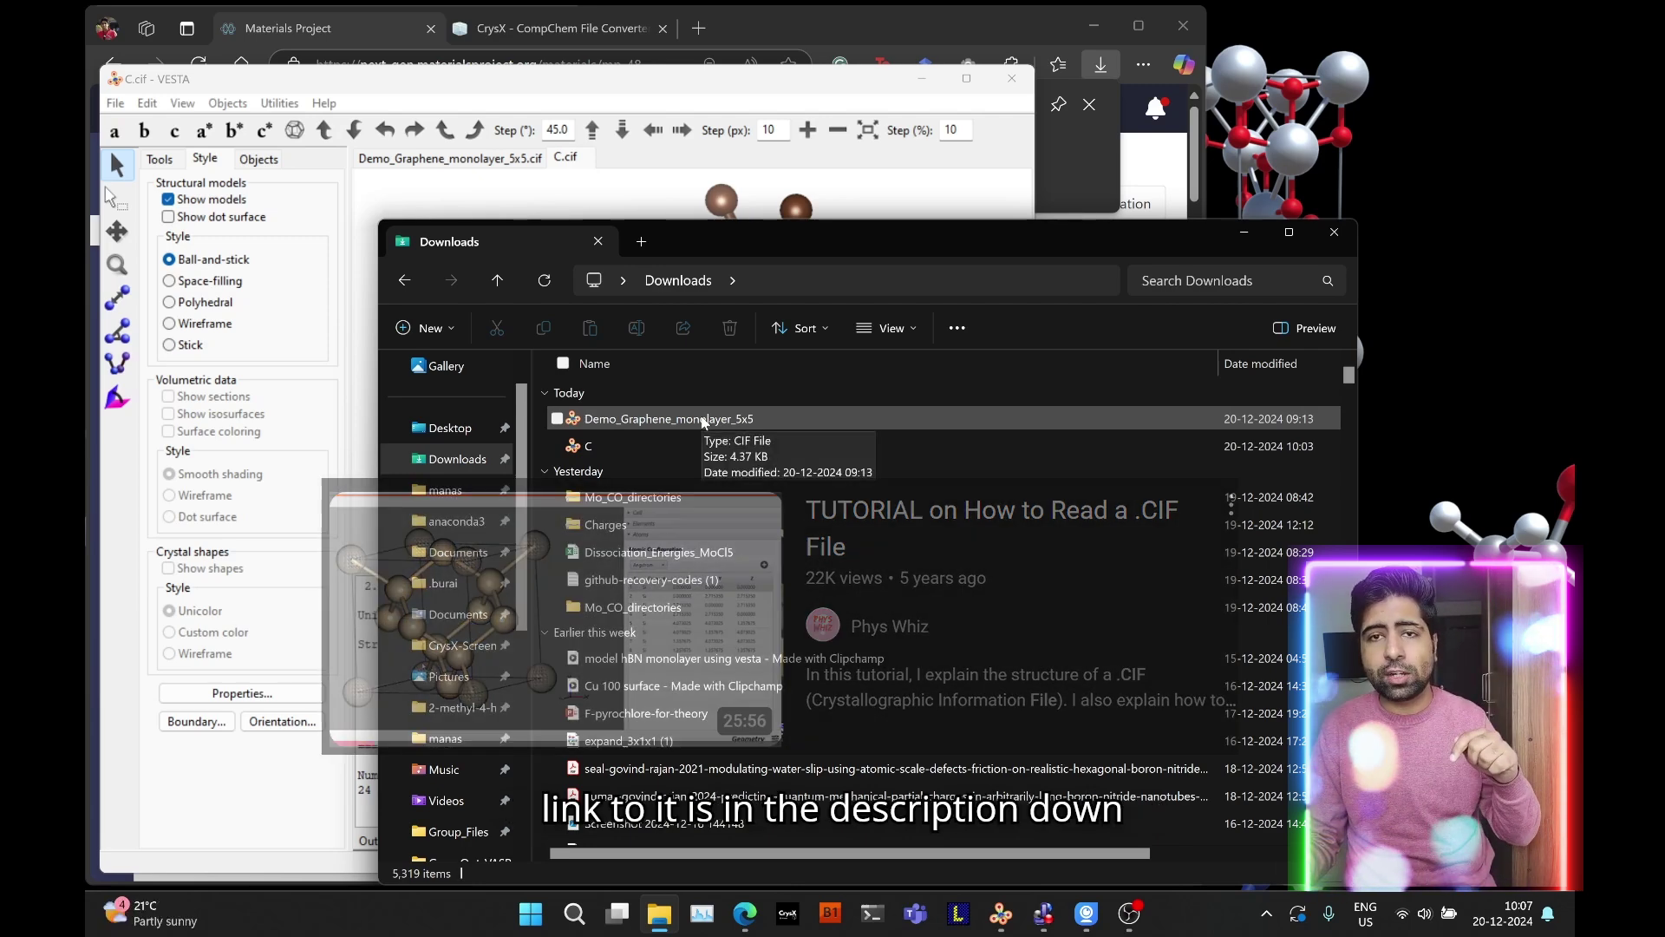
{"action": "right_click", "coordinate": [600, 449]}
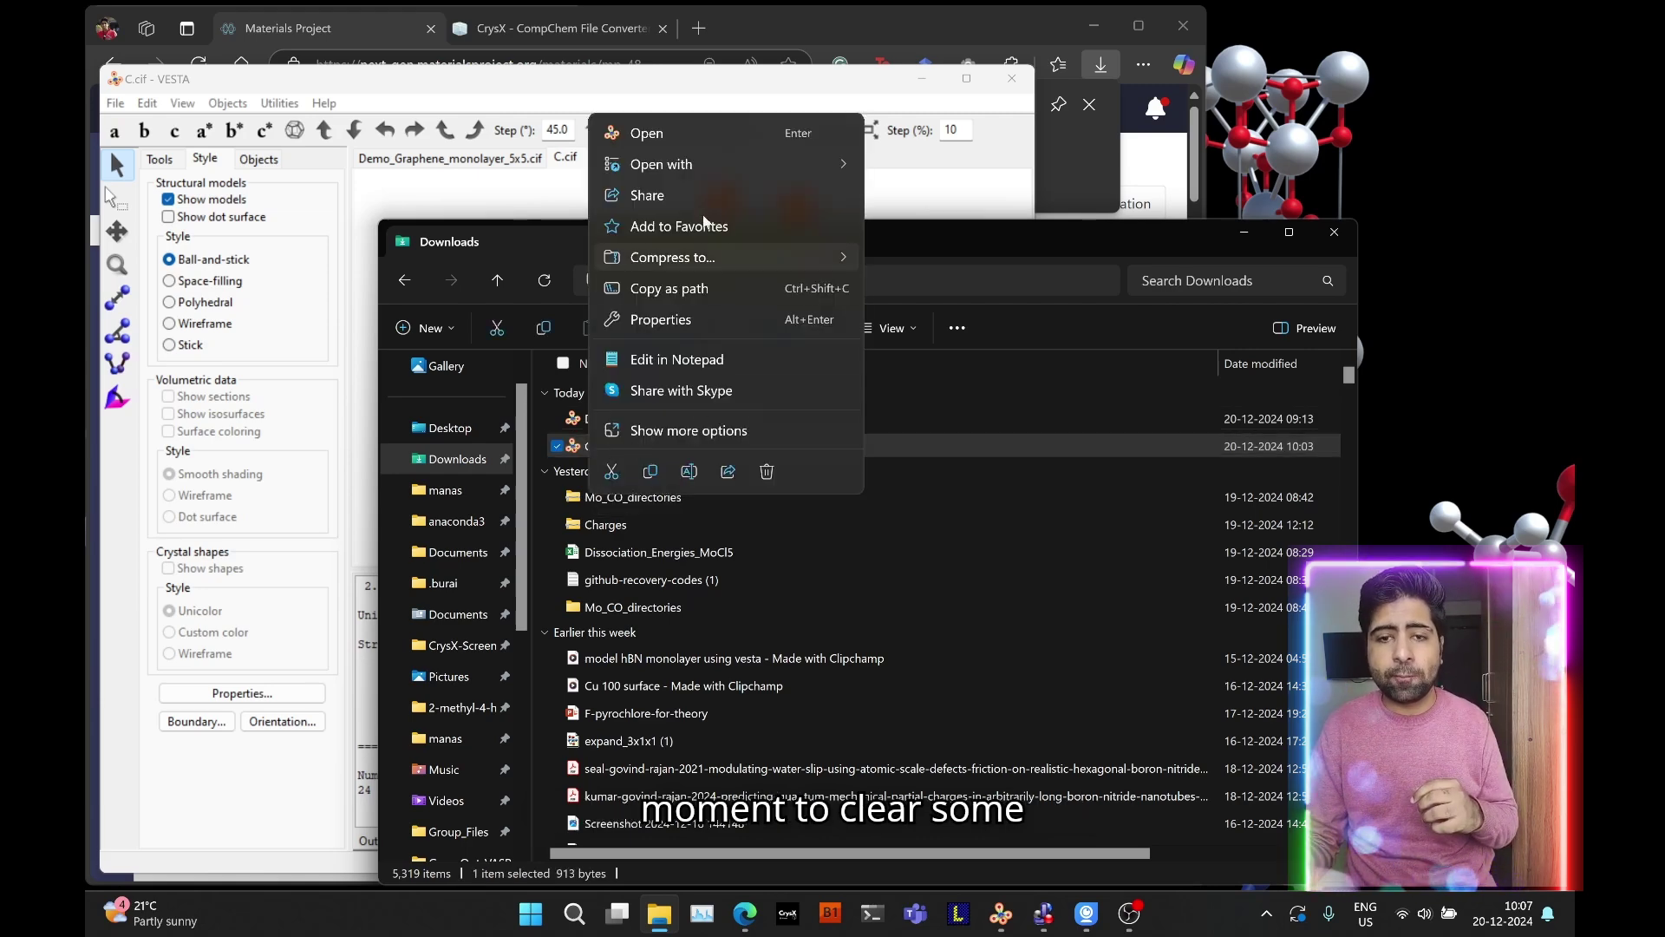
{"action": "mouse_move", "coordinate": [840, 174]}
{"action": "left_click", "coordinate": [899, 199]}
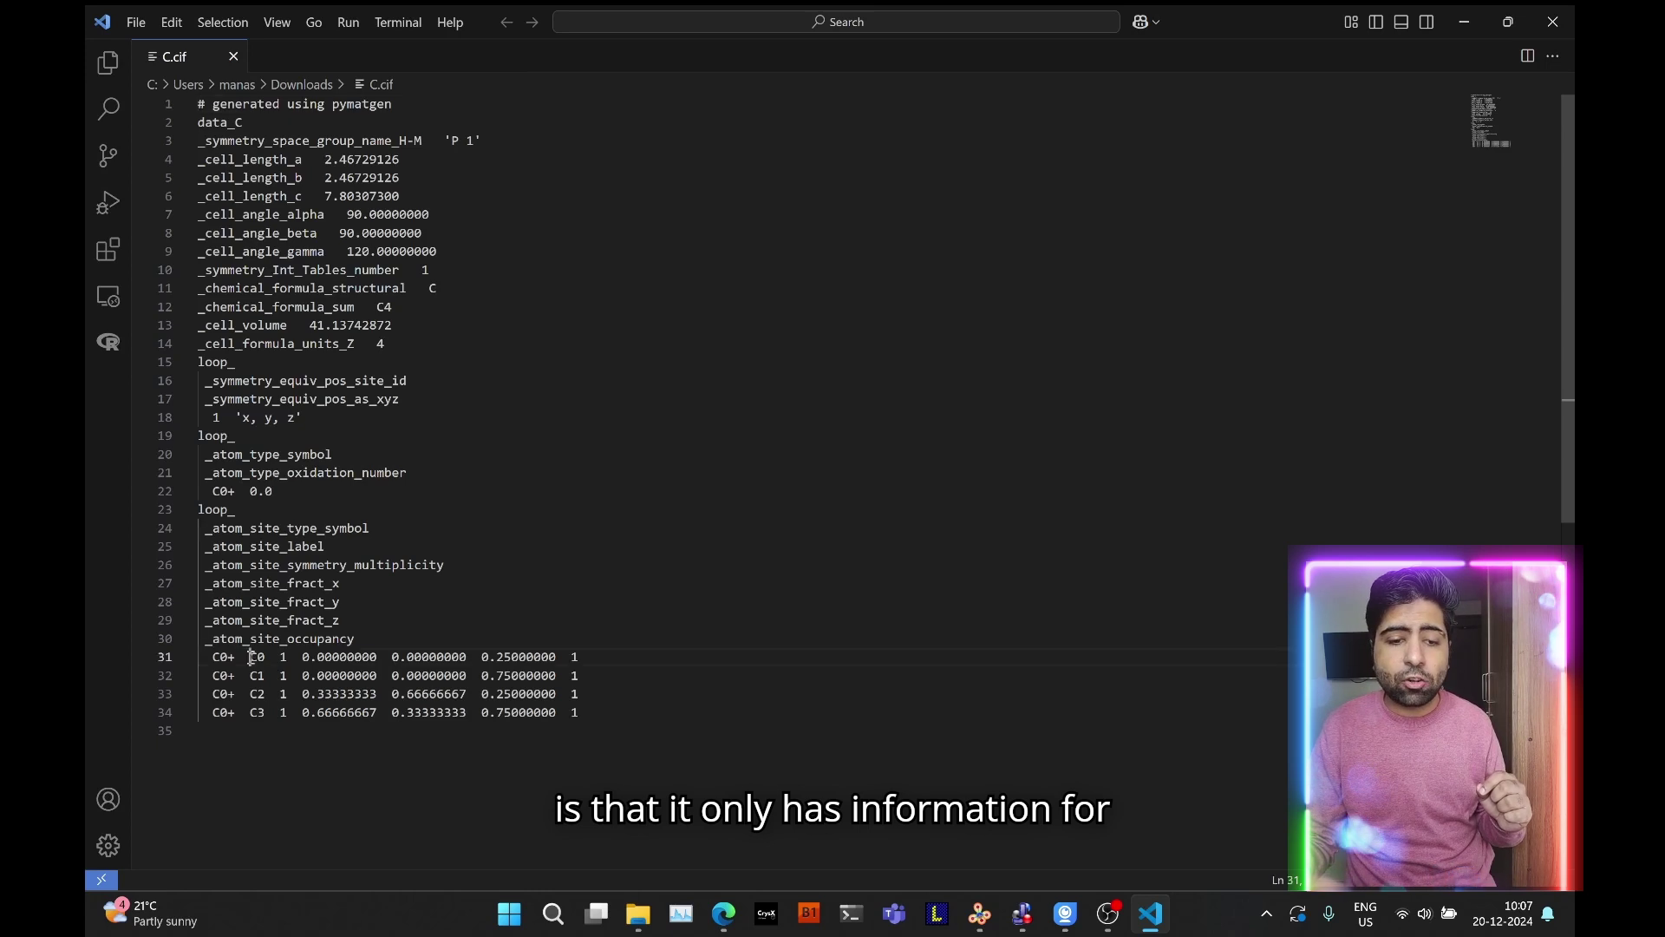
{"action": "left_click_drag", "start_coordinate": [251, 658], "coordinate": [573, 711]}
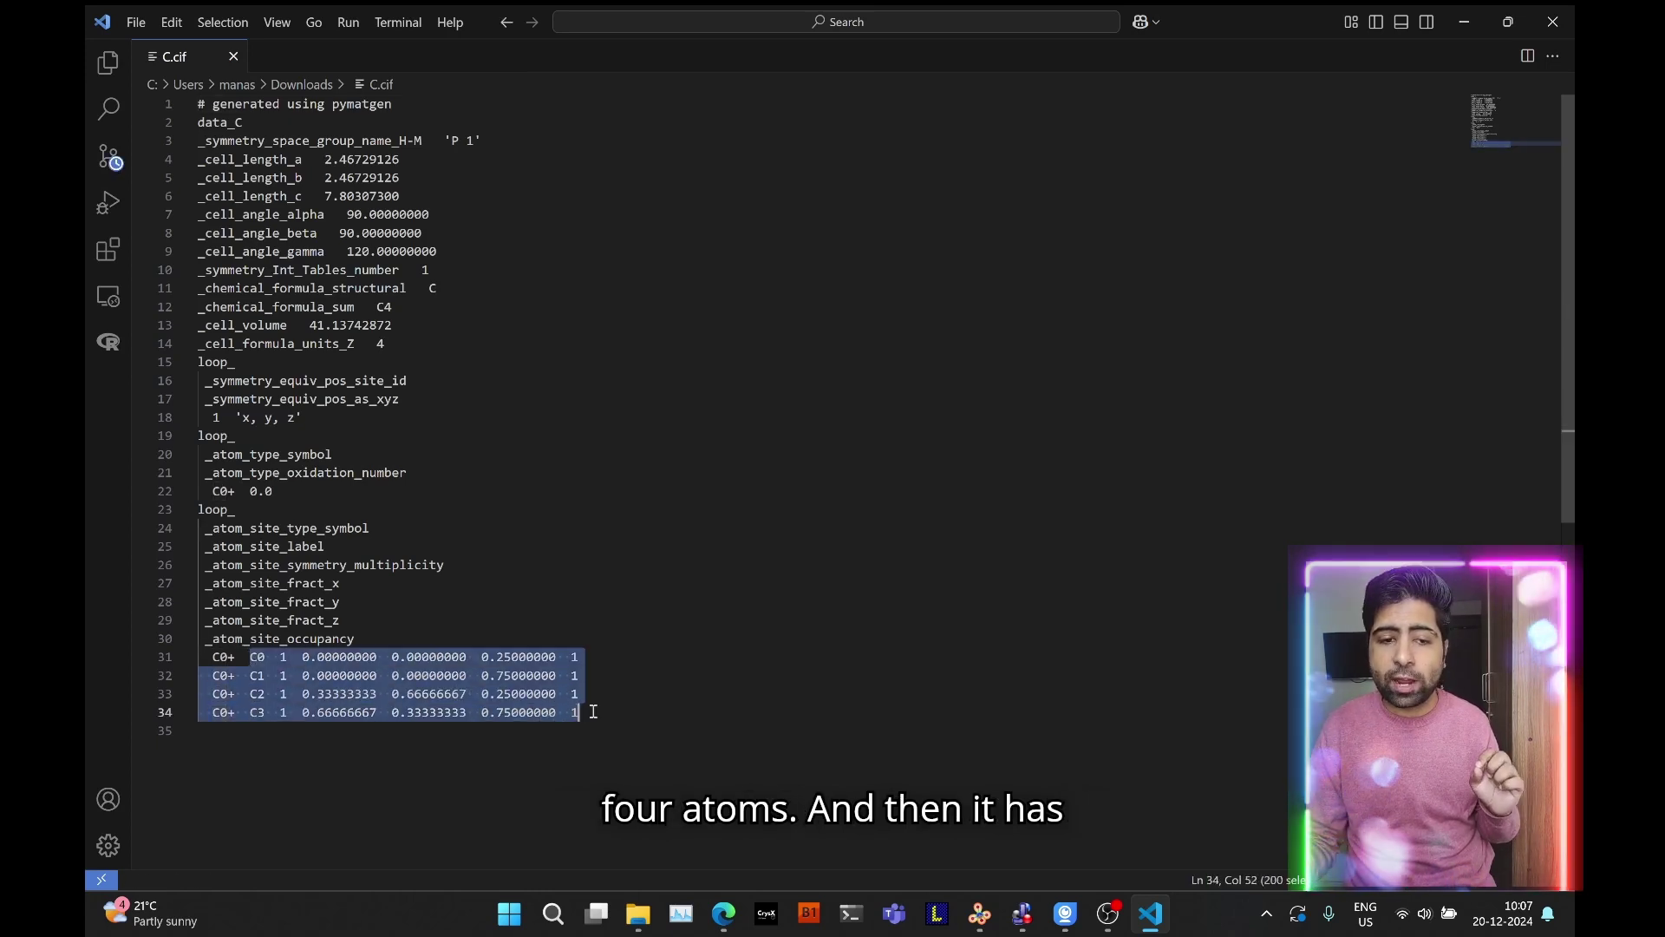
{"action": "left_click", "coordinate": [304, 418]}
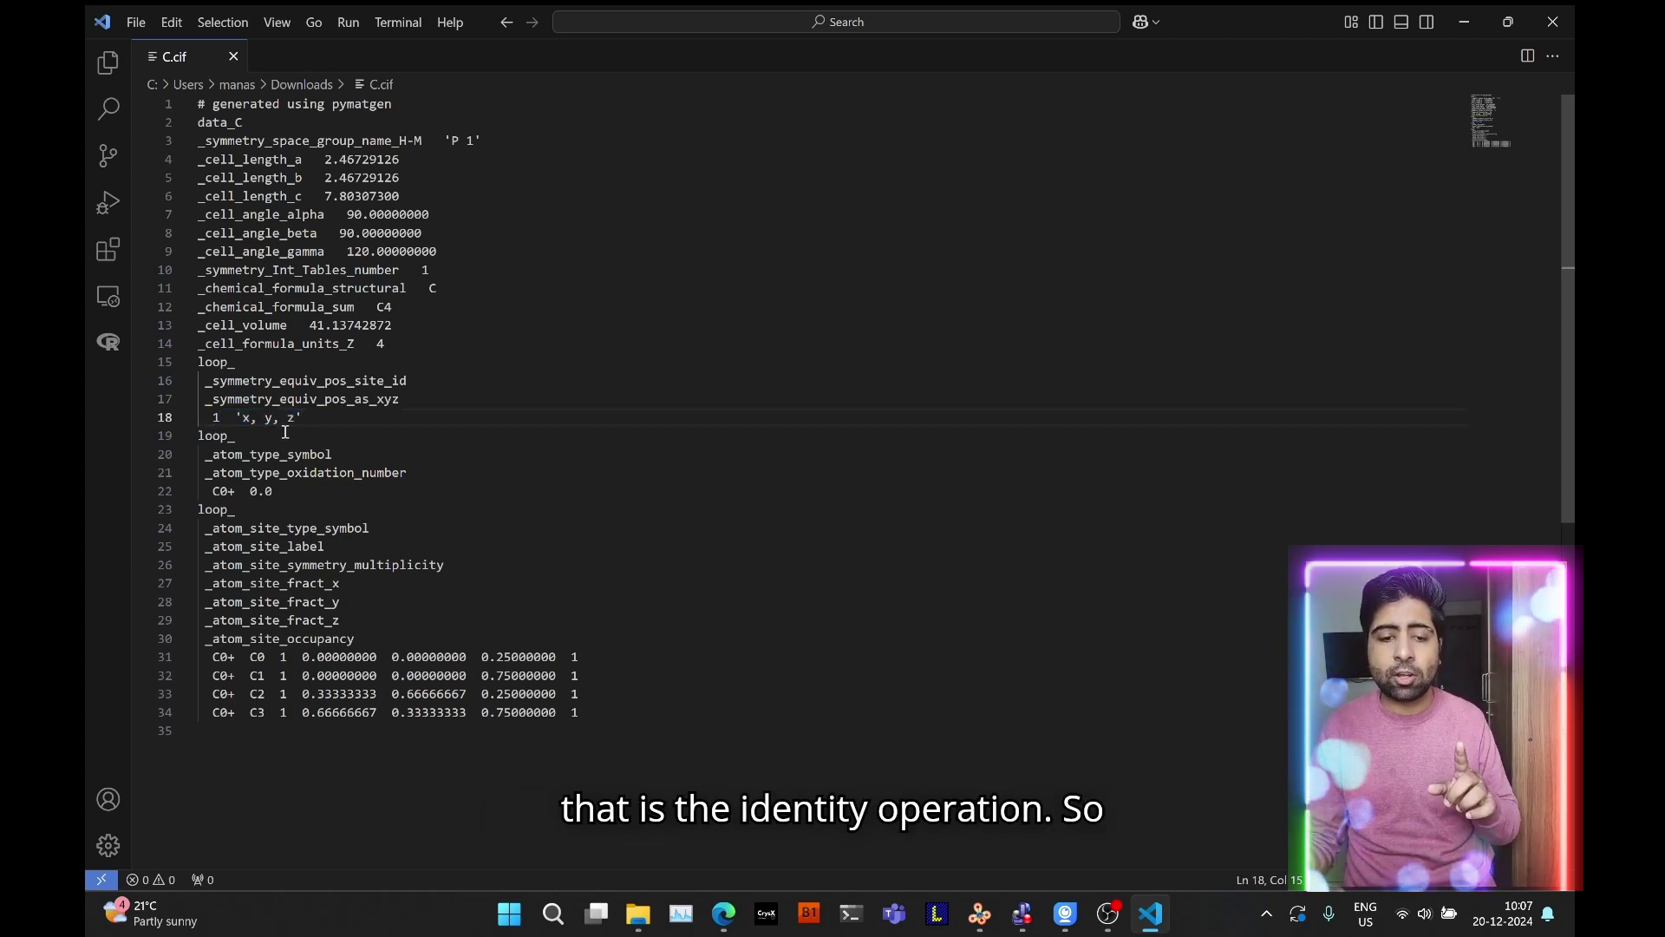
{"action": "left_click_drag", "start_coordinate": [265, 656], "coordinate": [542, 712]}
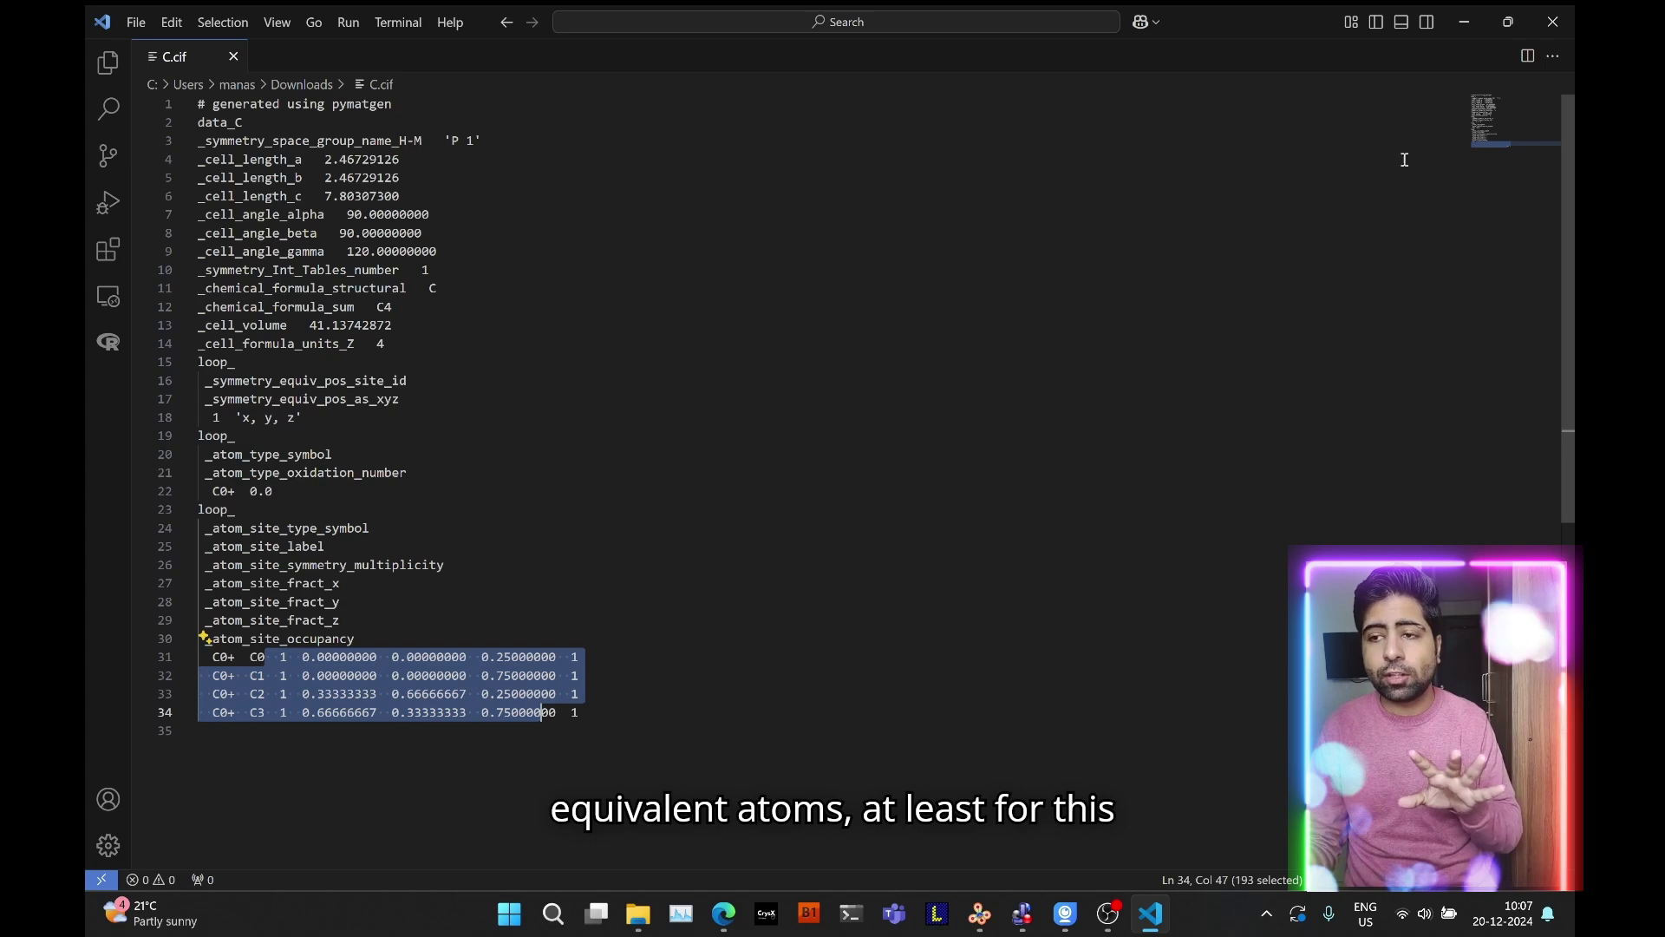
Return to VESTA and compare the structure parameters of C.cif with the number of atoms displayed in the model
{"action": "left_click", "coordinate": [1465, 23]}
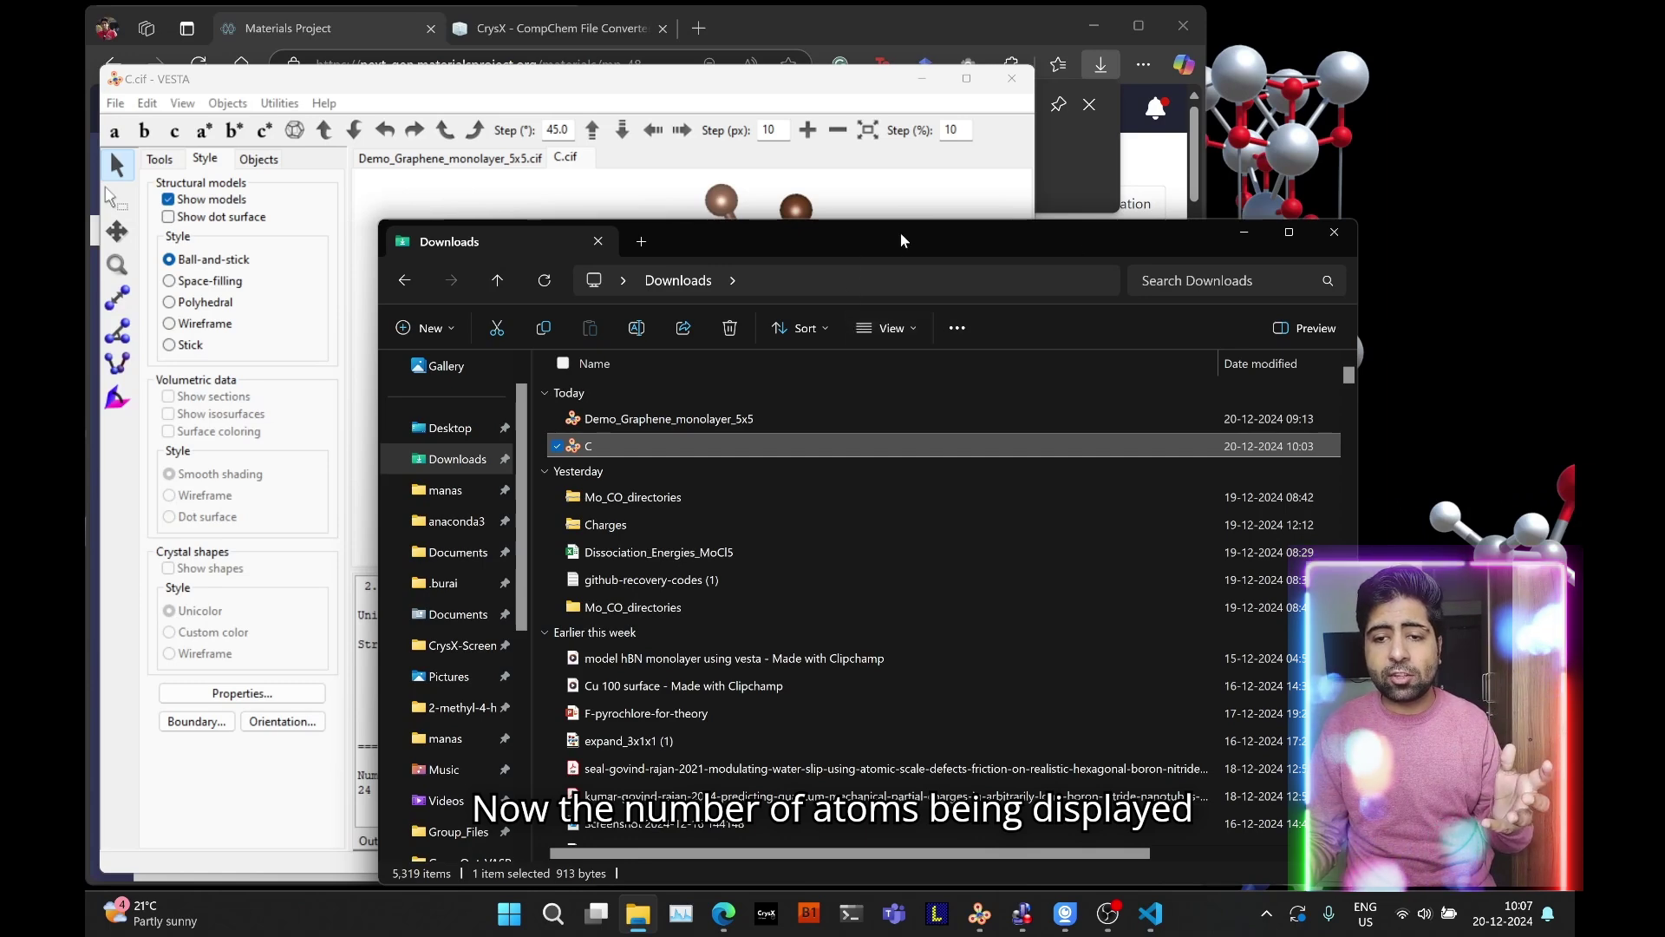
{"action": "left_click", "coordinate": [1243, 232]}
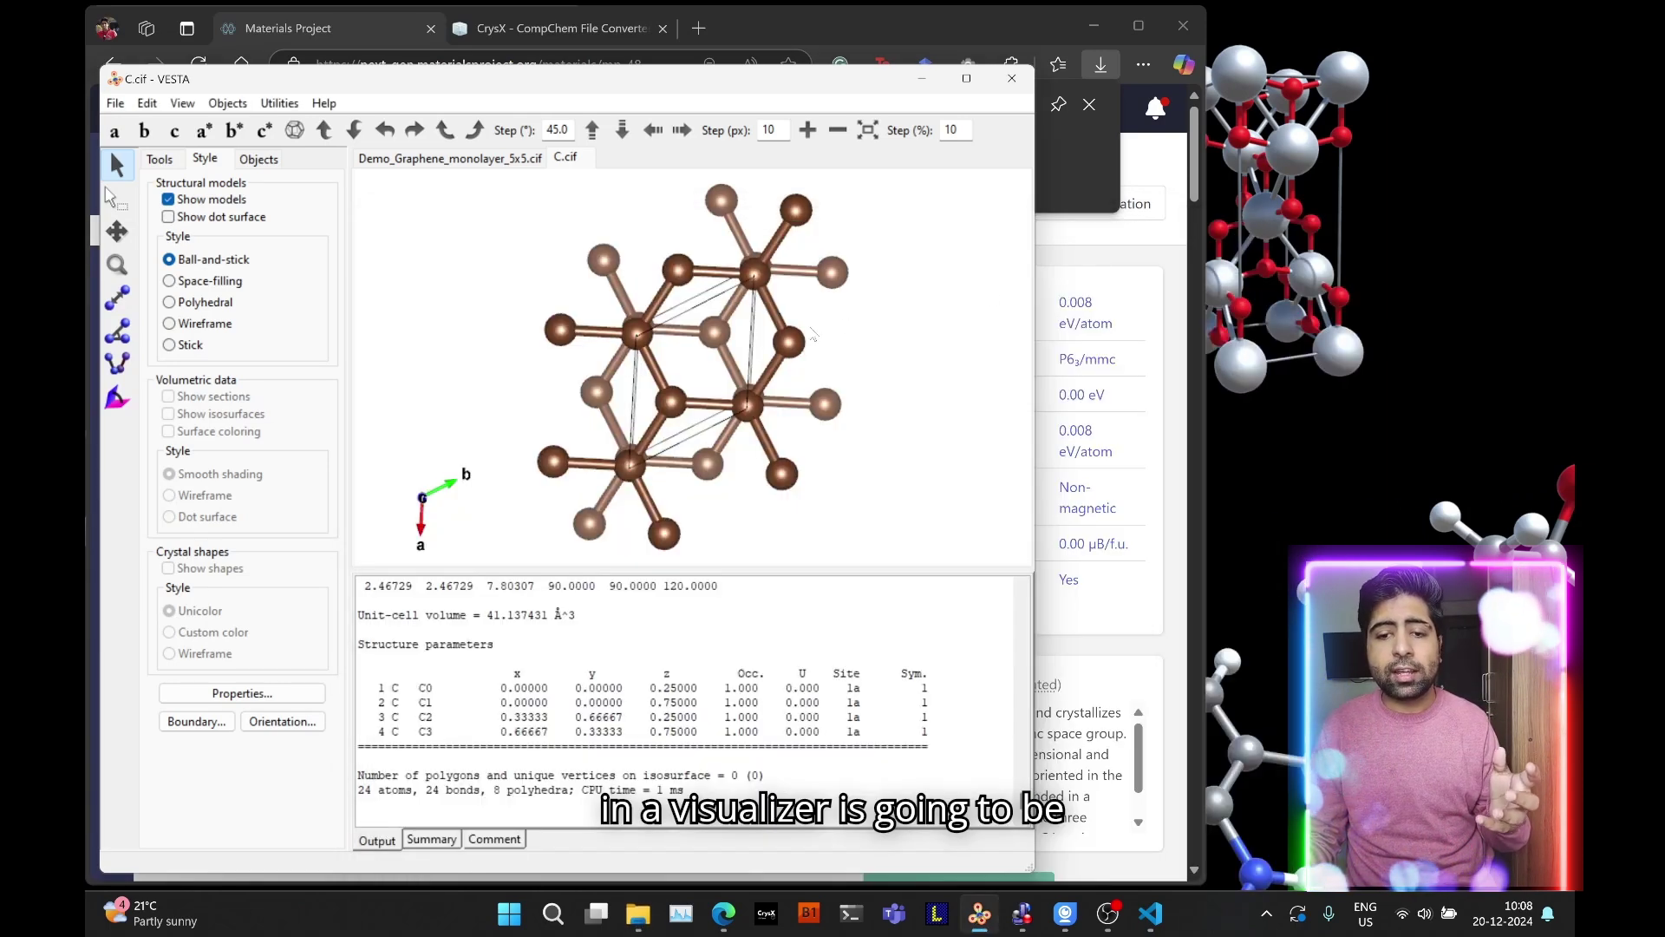
{"action": "left_click_drag", "start_coordinate": [878, 371], "coordinate": [843, 381]}
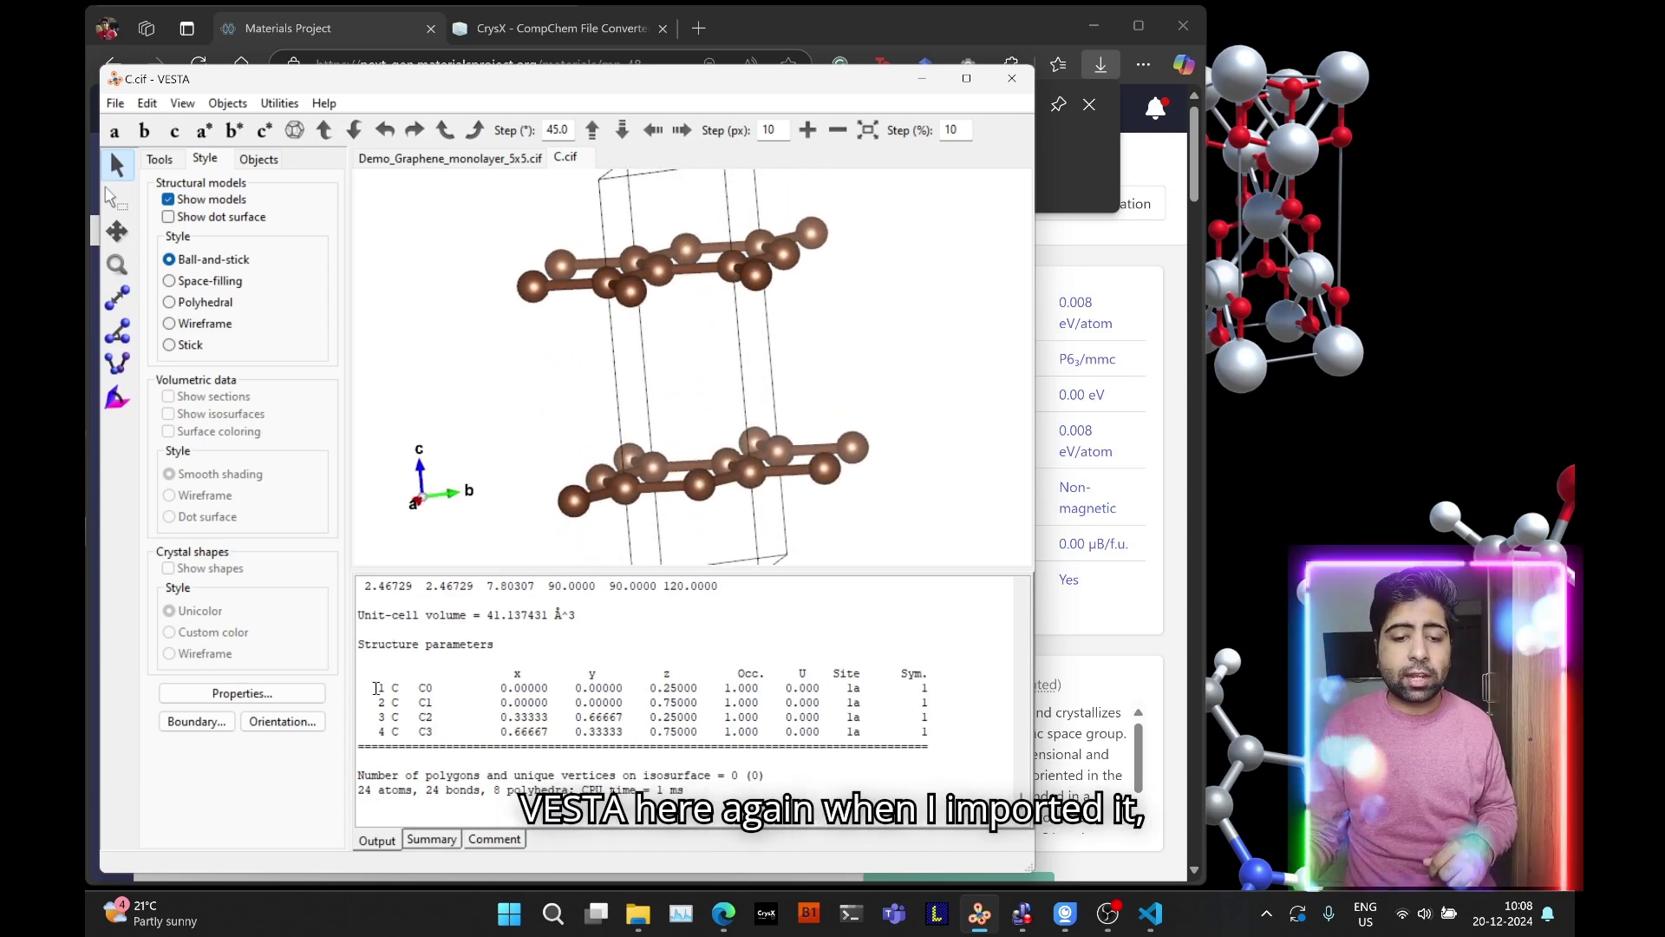
{"action": "left_click_drag", "start_coordinate": [378, 687], "coordinate": [927, 728]}
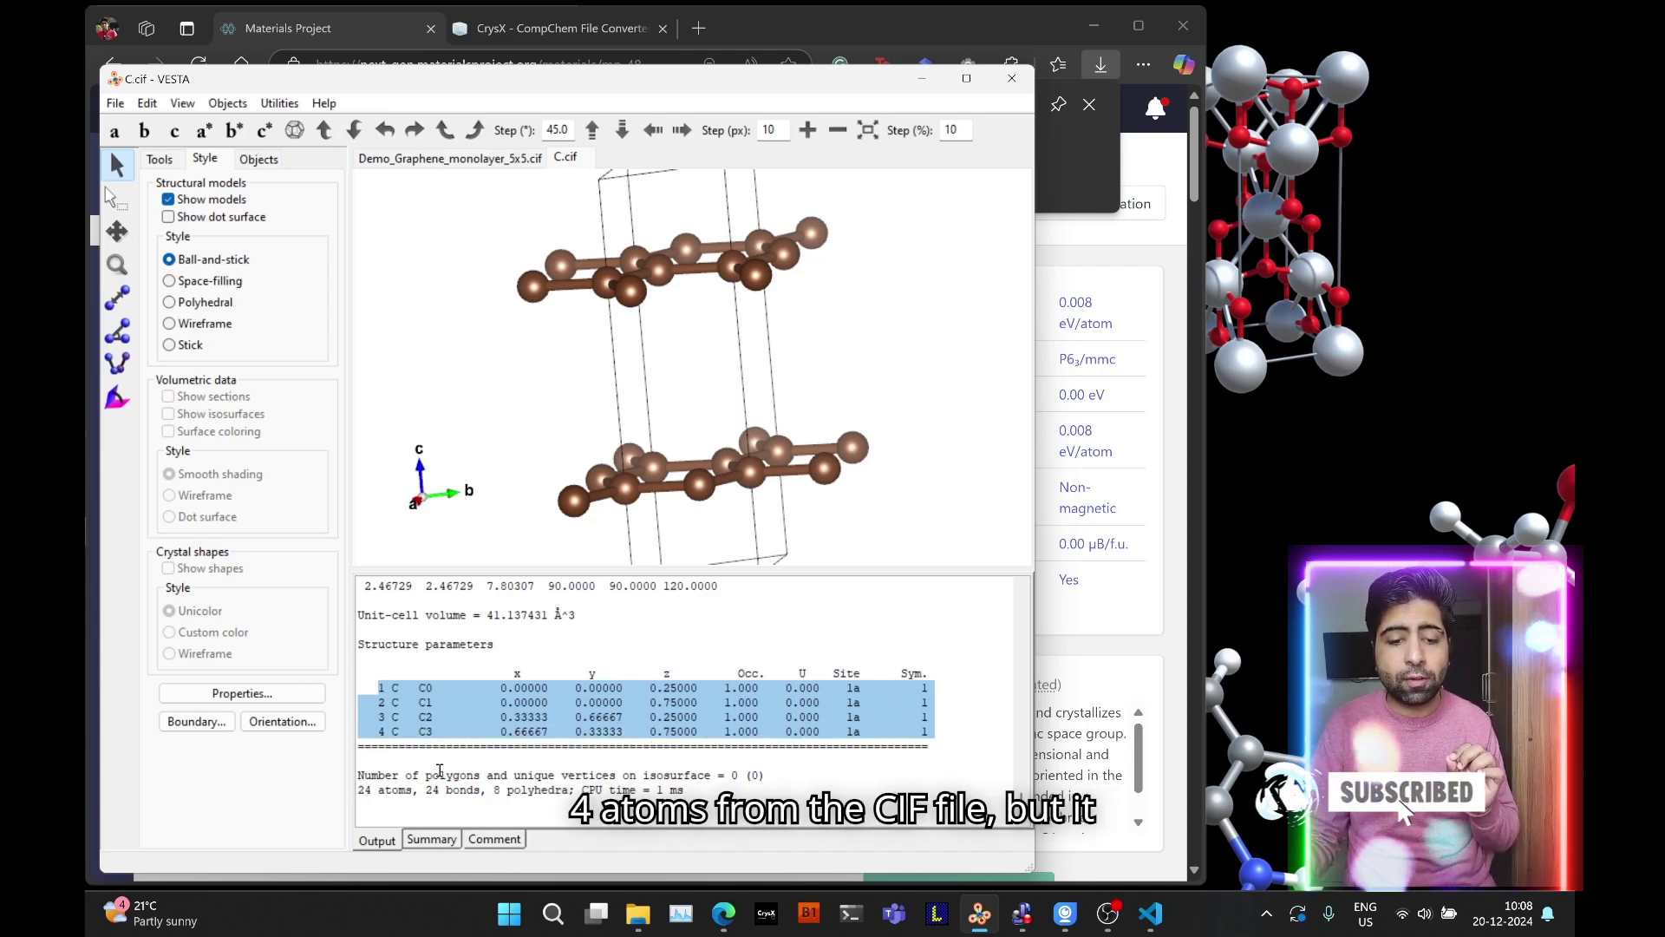
{"action": "left_click_drag", "start_coordinate": [361, 778], "coordinate": [460, 789]}
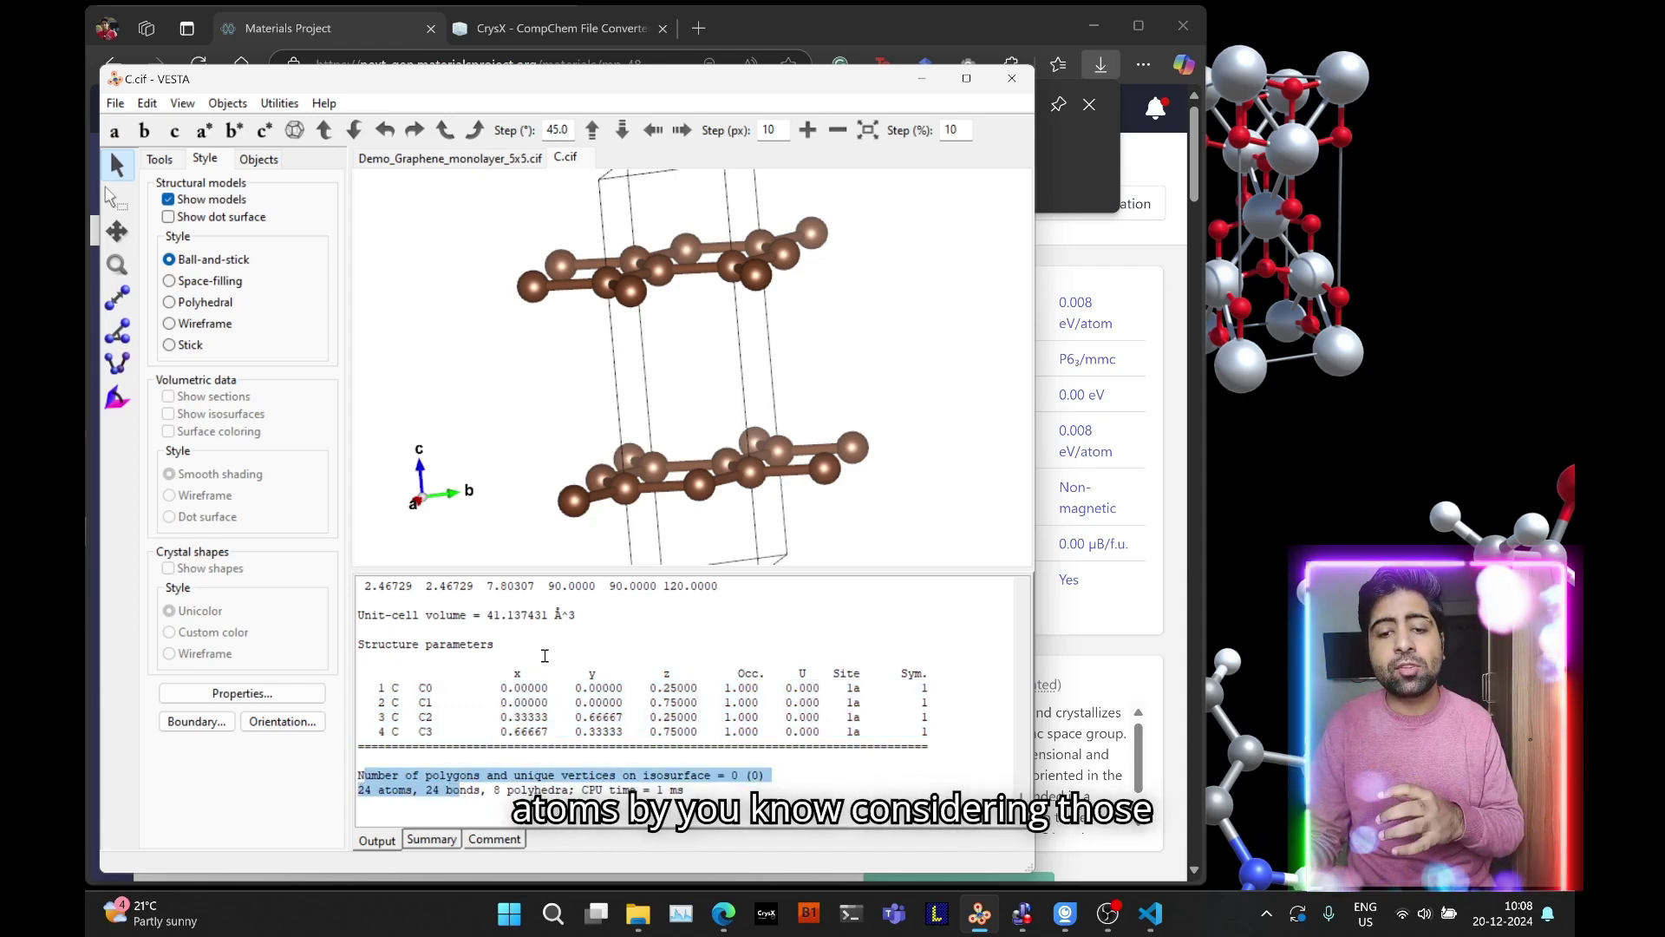
{"action": "left_click_drag", "start_coordinate": [831, 418], "coordinate": [831, 449]}
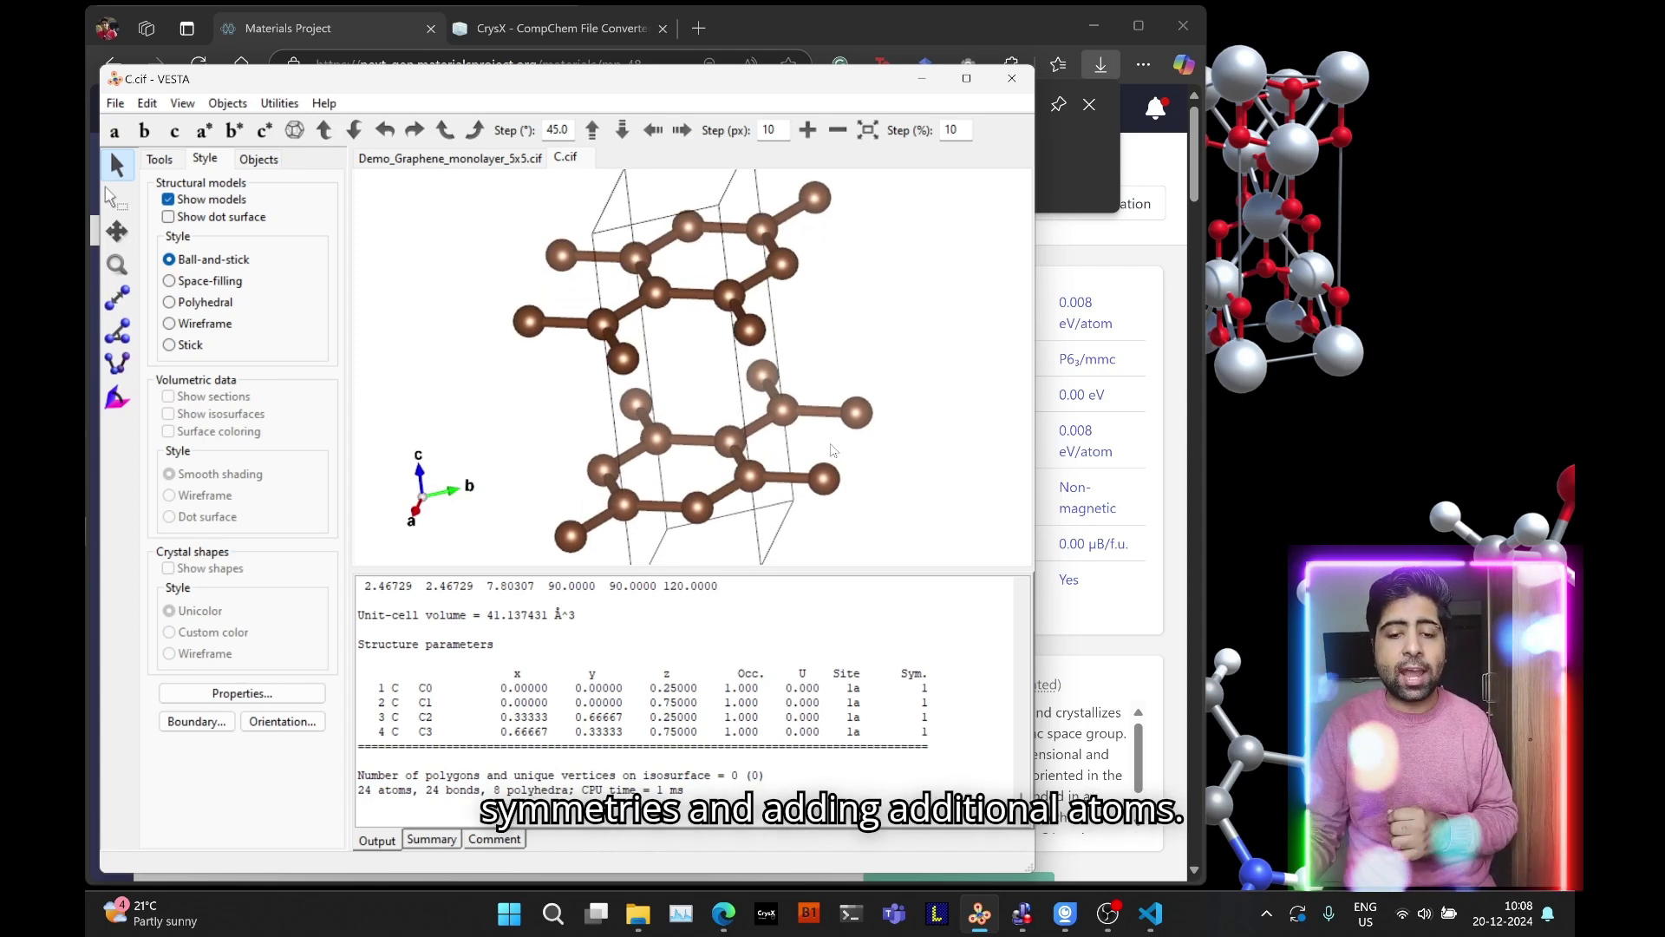
Return to the Materials Project page and examine the atoms in both layers of the graphite unit cell
{"action": "key", "text": "alt+Tab"}
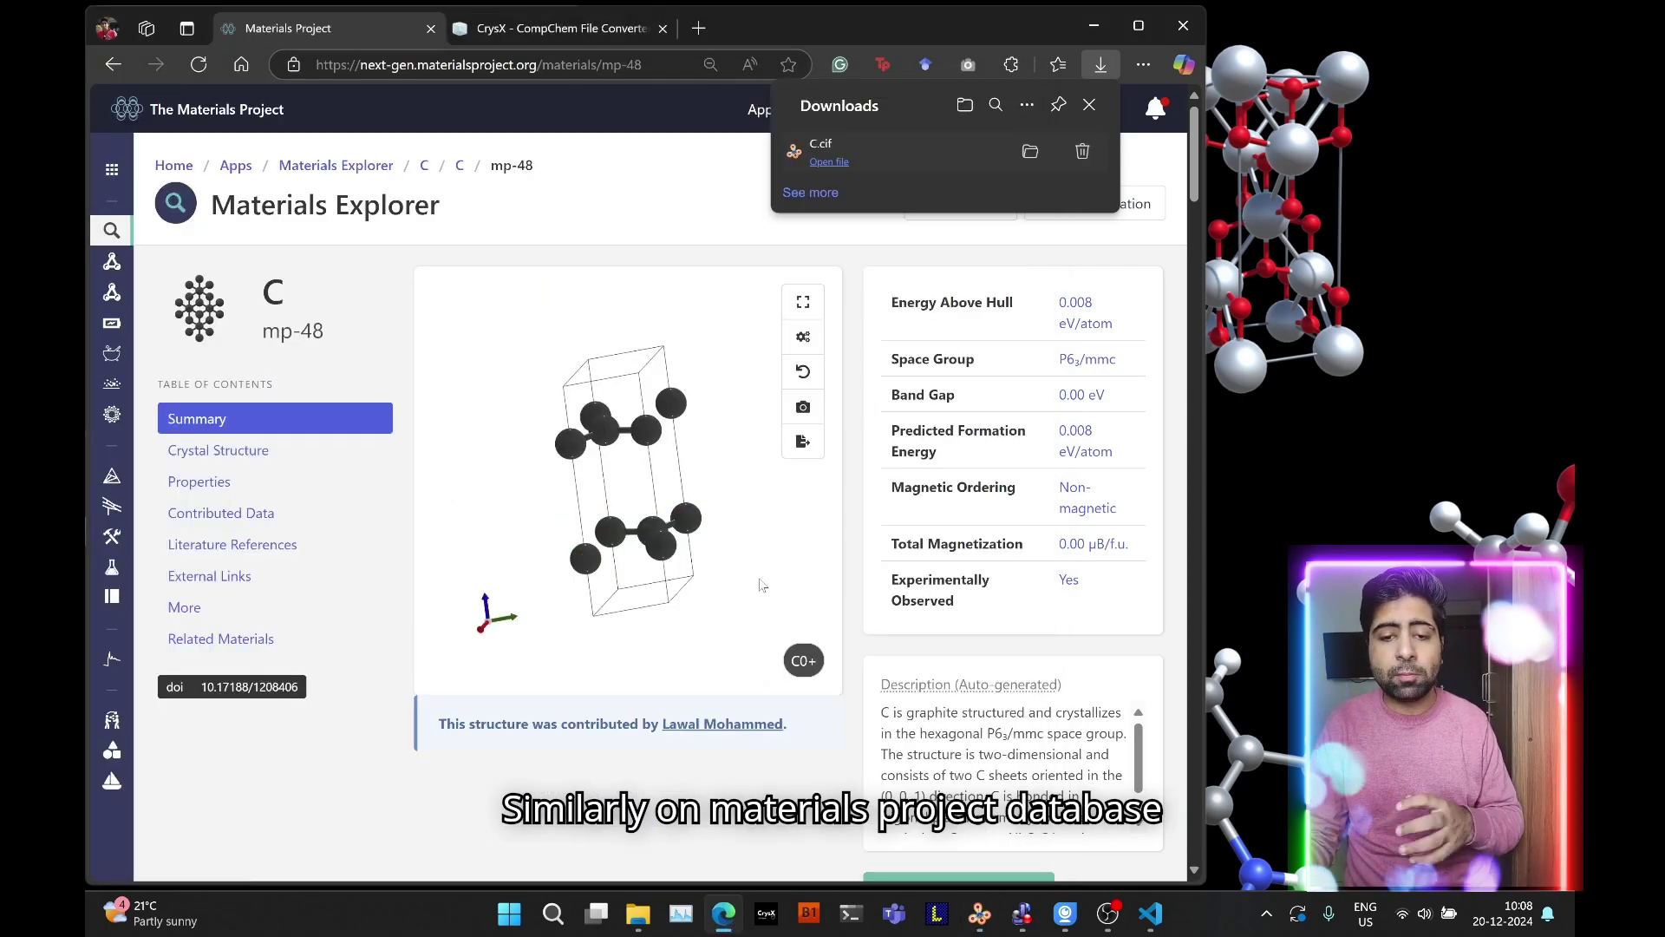
{"action": "left_click_drag", "start_coordinate": [774, 548], "coordinate": [767, 608]}
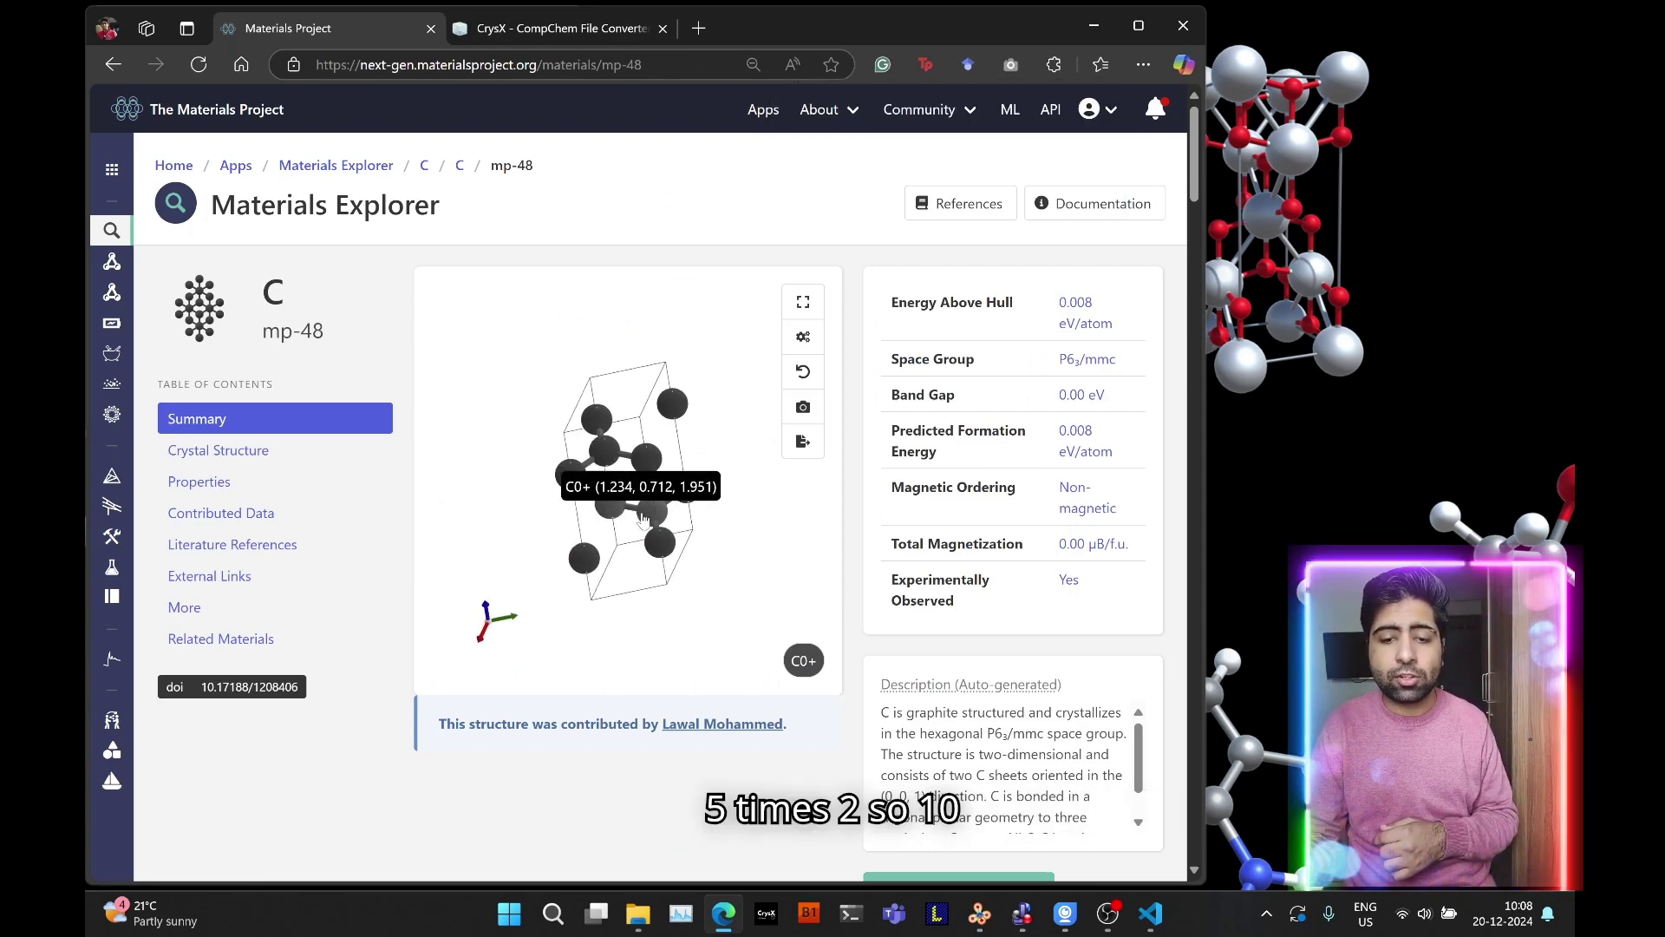
{"action": "mouse_move", "coordinate": [677, 537]}
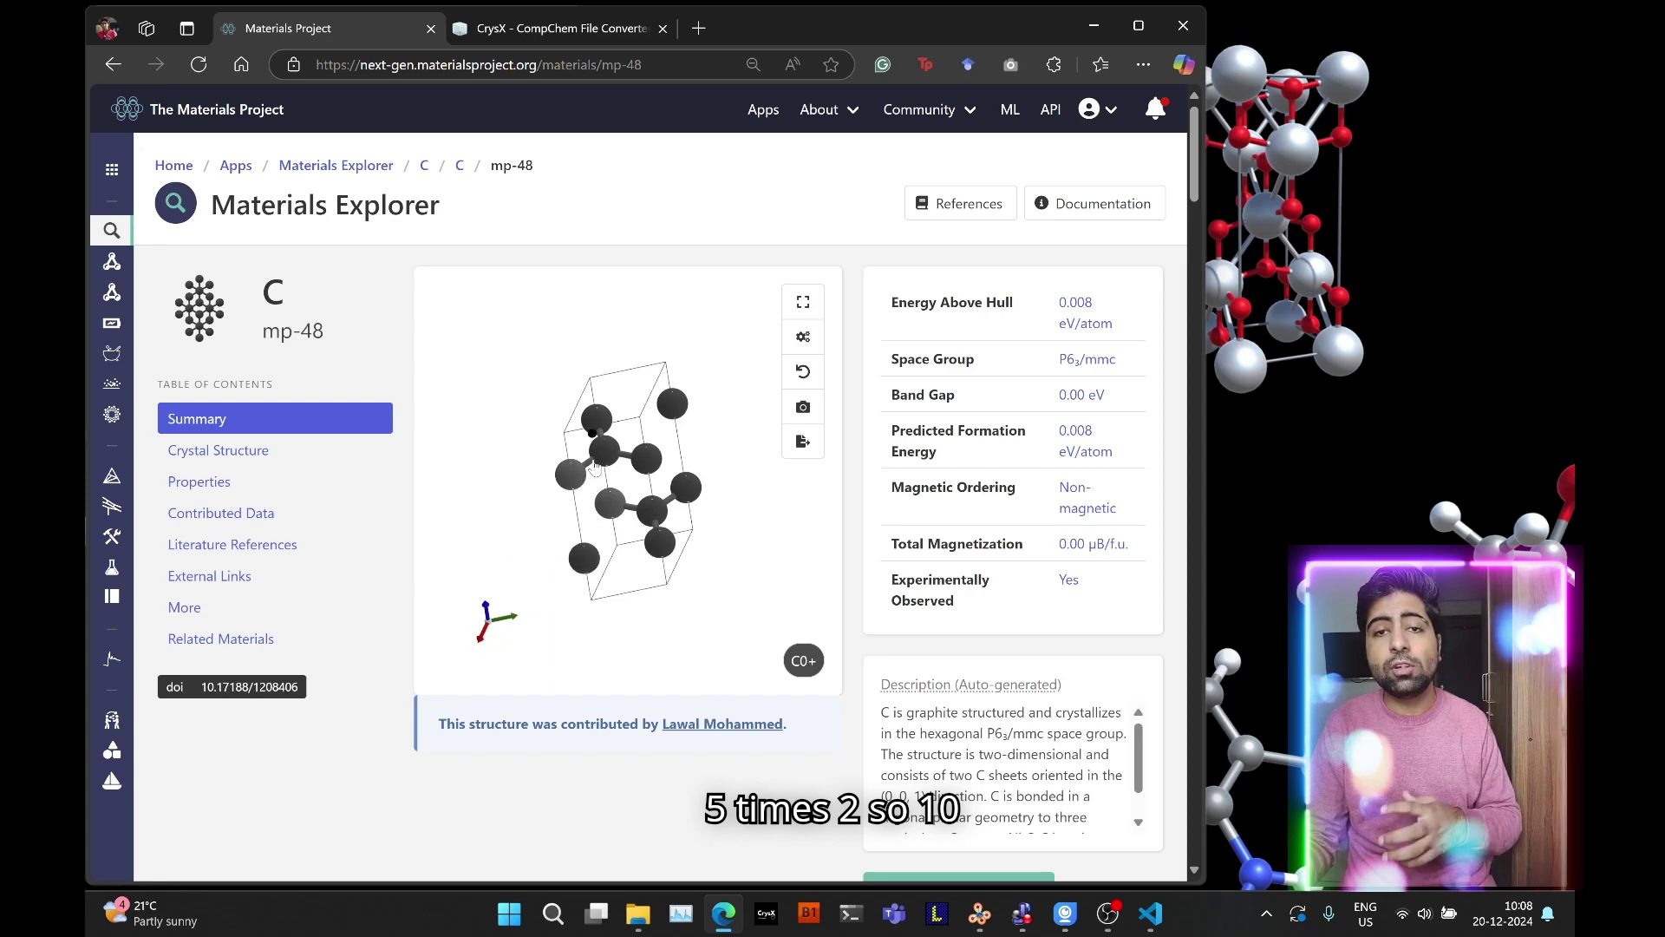
{"action": "left_click_drag", "start_coordinate": [689, 365], "coordinate": [691, 325]}
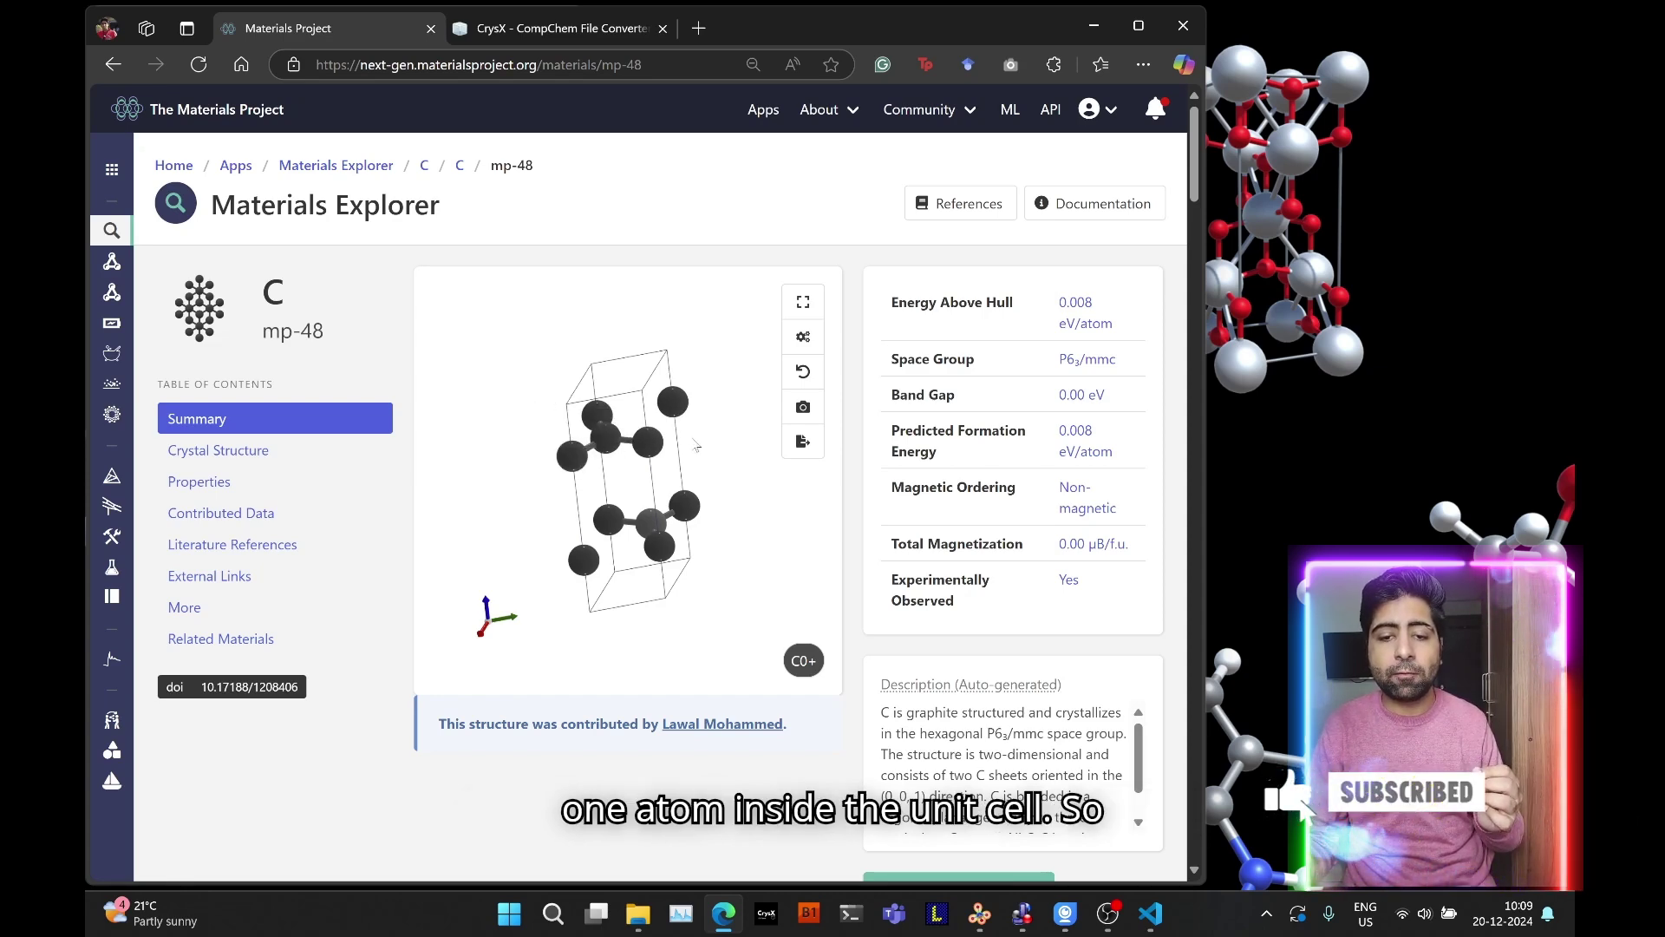
{"action": "left_click_drag", "start_coordinate": [607, 468], "coordinate": [711, 521]}
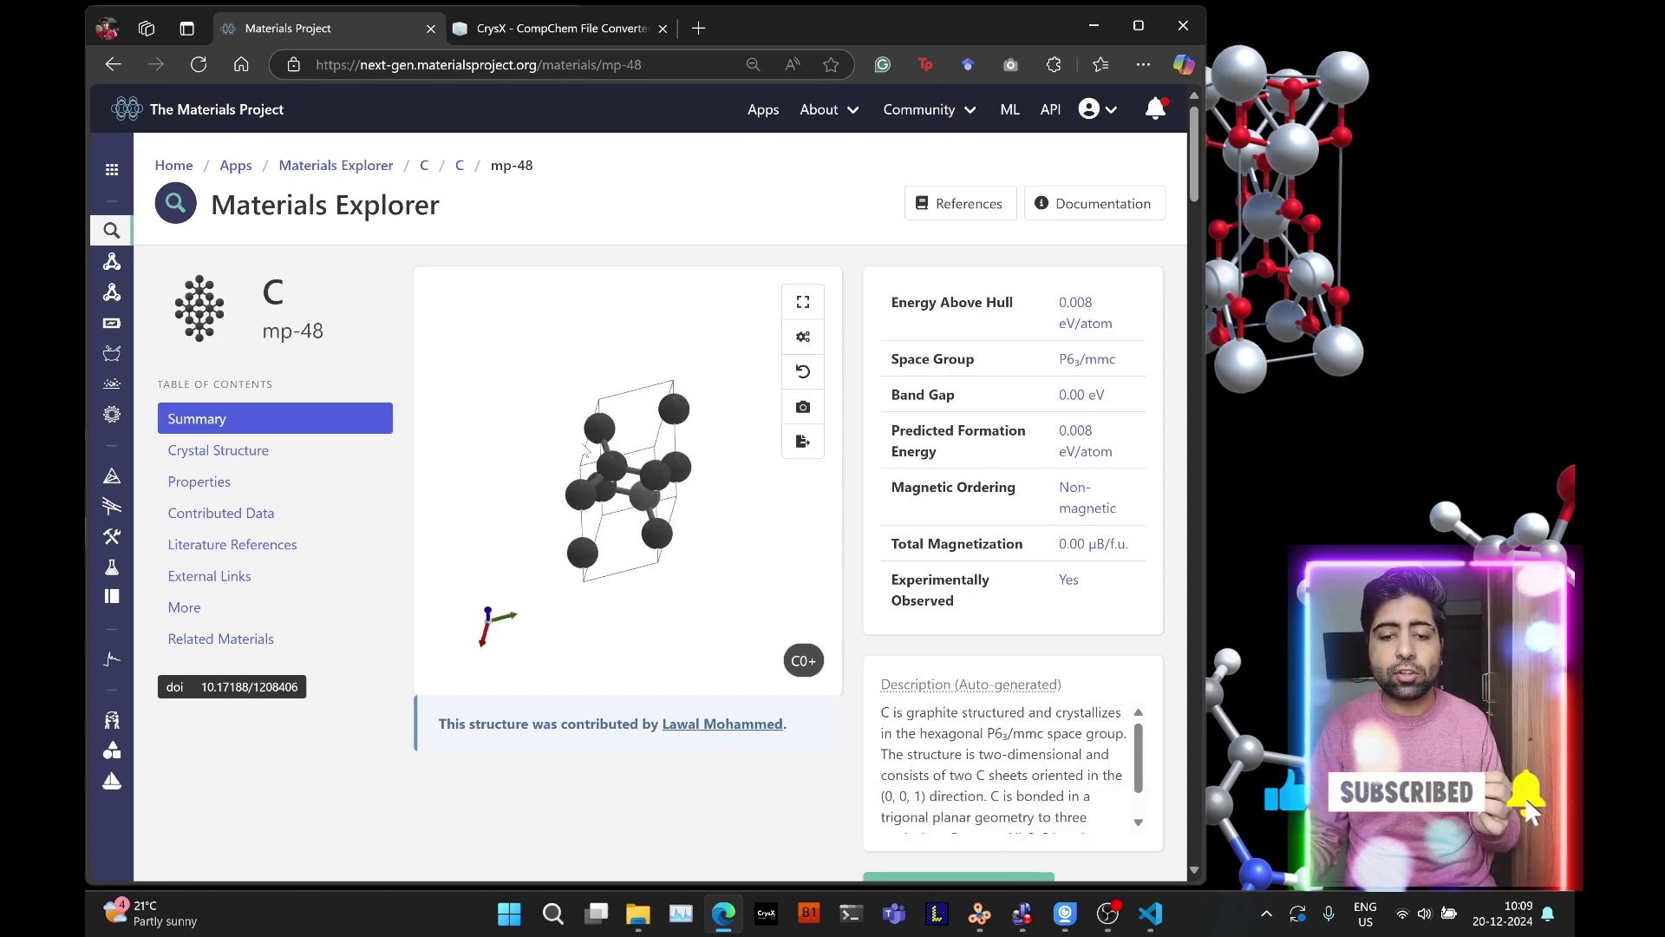
{"action": "mouse_move", "coordinate": [585, 455]}
{"action": "left_mouse_down"}
{"action": "mouse_move", "coordinate": [564, 451]}
{"action": "mouse_move", "coordinate": [581, 457]}
{"action": "left_mouse_up"}
{"action": "mouse_move", "coordinate": [583, 457]}
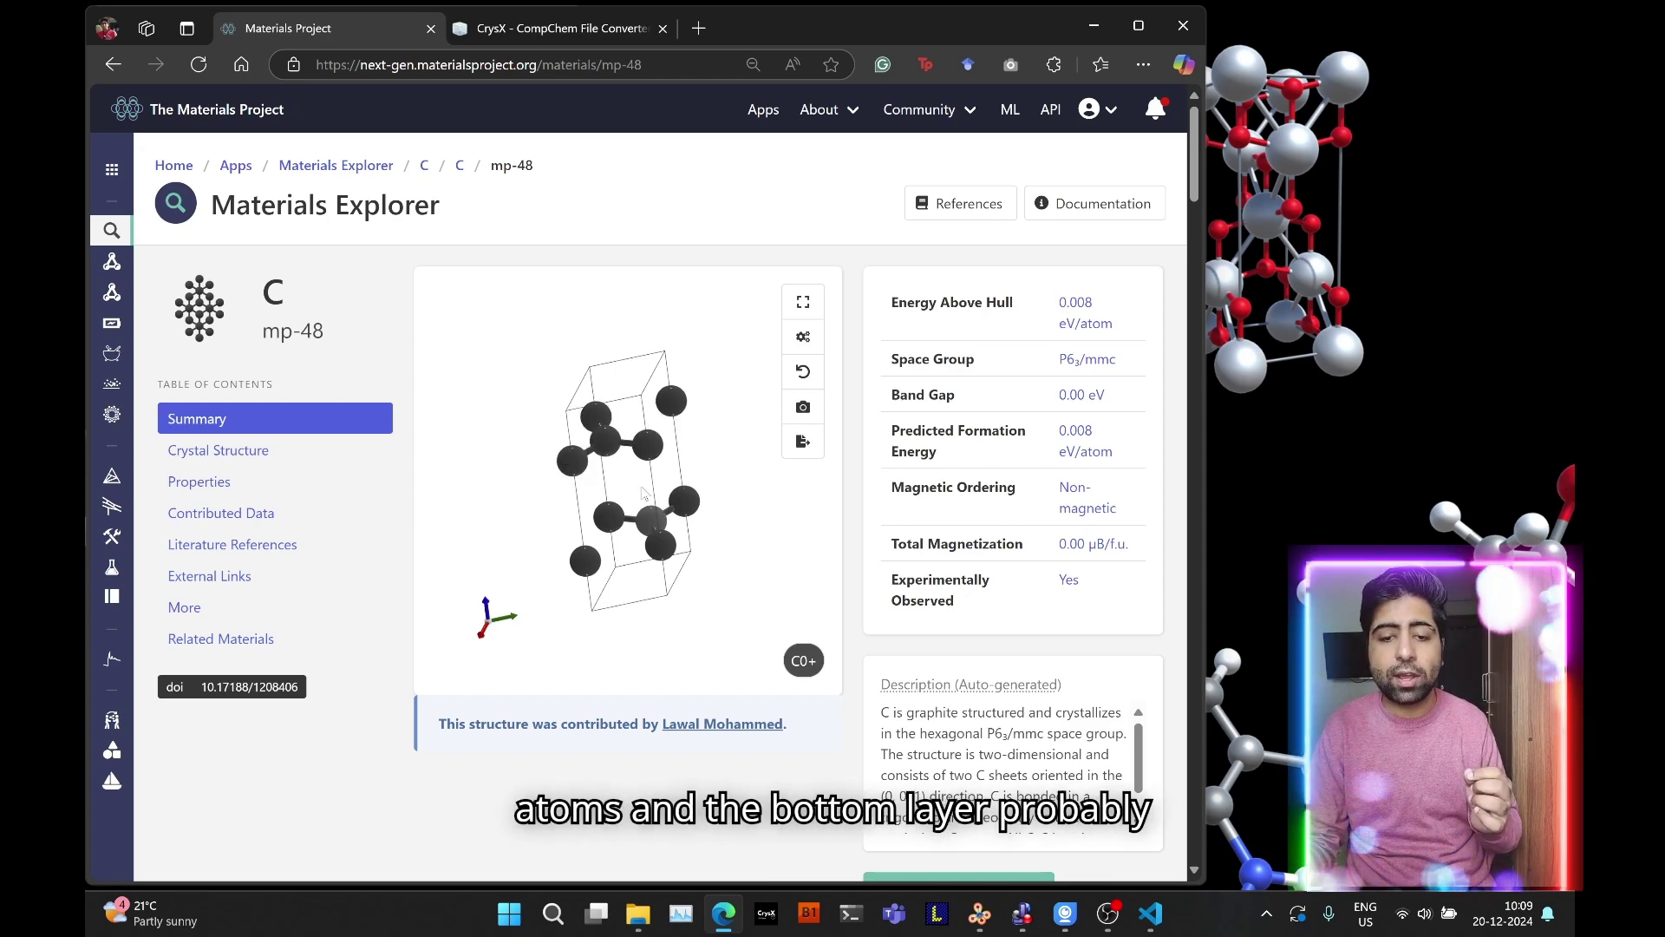
{"action": "left_click_drag", "start_coordinate": [714, 501], "coordinate": [725, 515]}
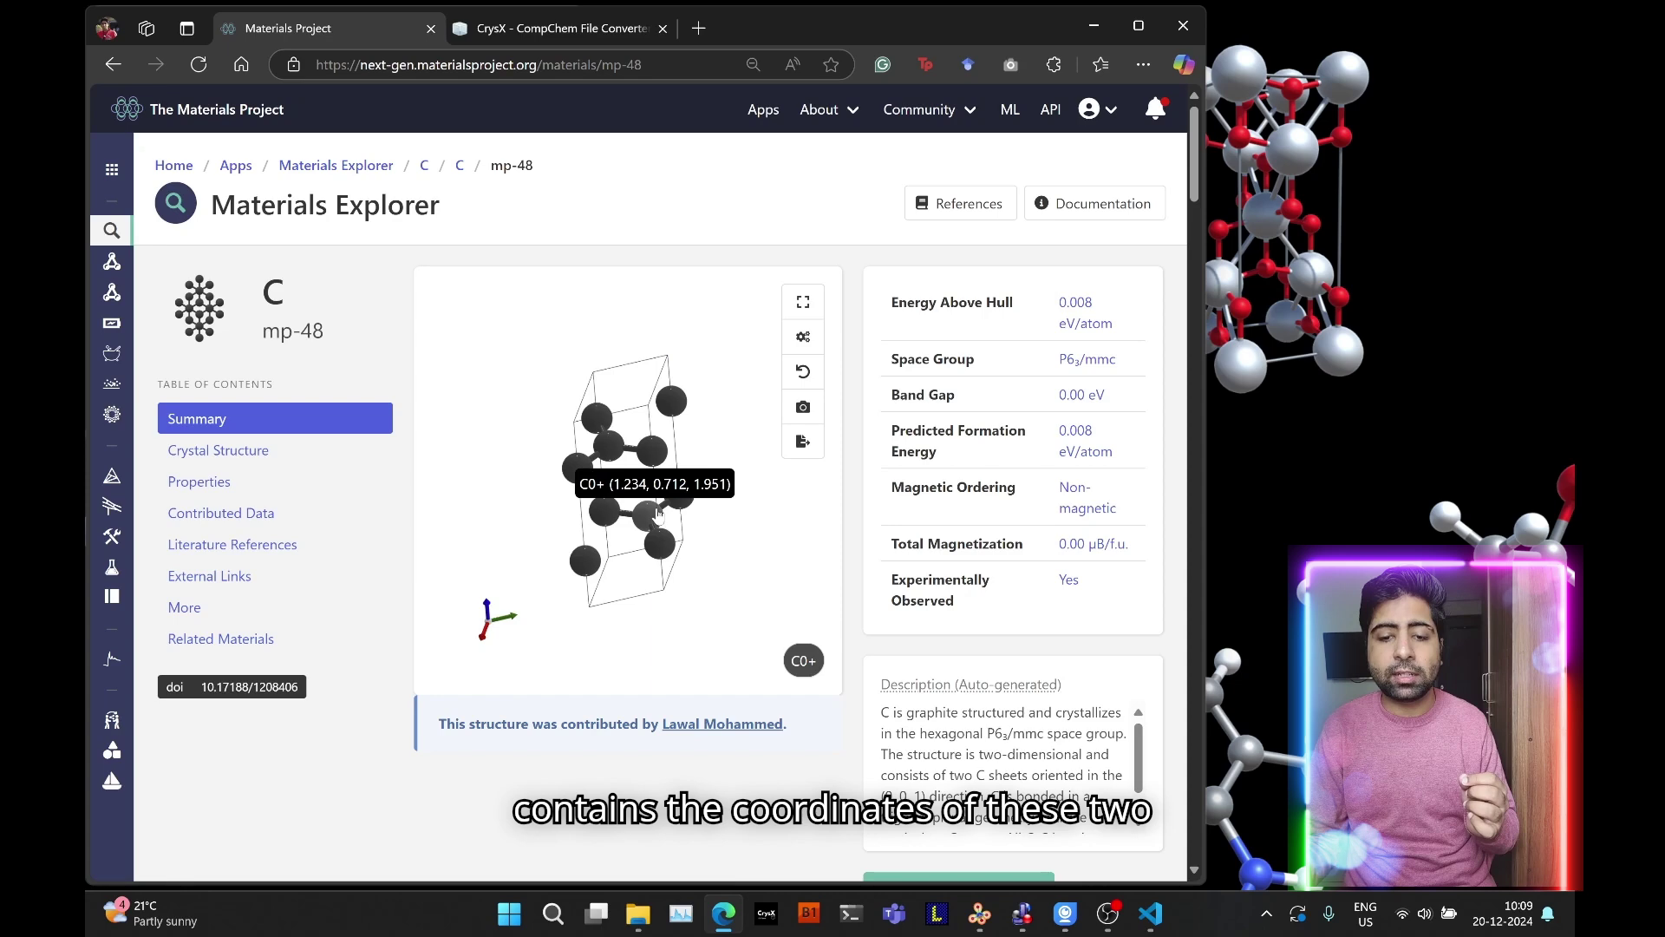
Switch to Jmol, load C.cif from the Downloads folder and examine the atoms shown in its unit cell
{"action": "mouse_move", "coordinate": [657, 517]}
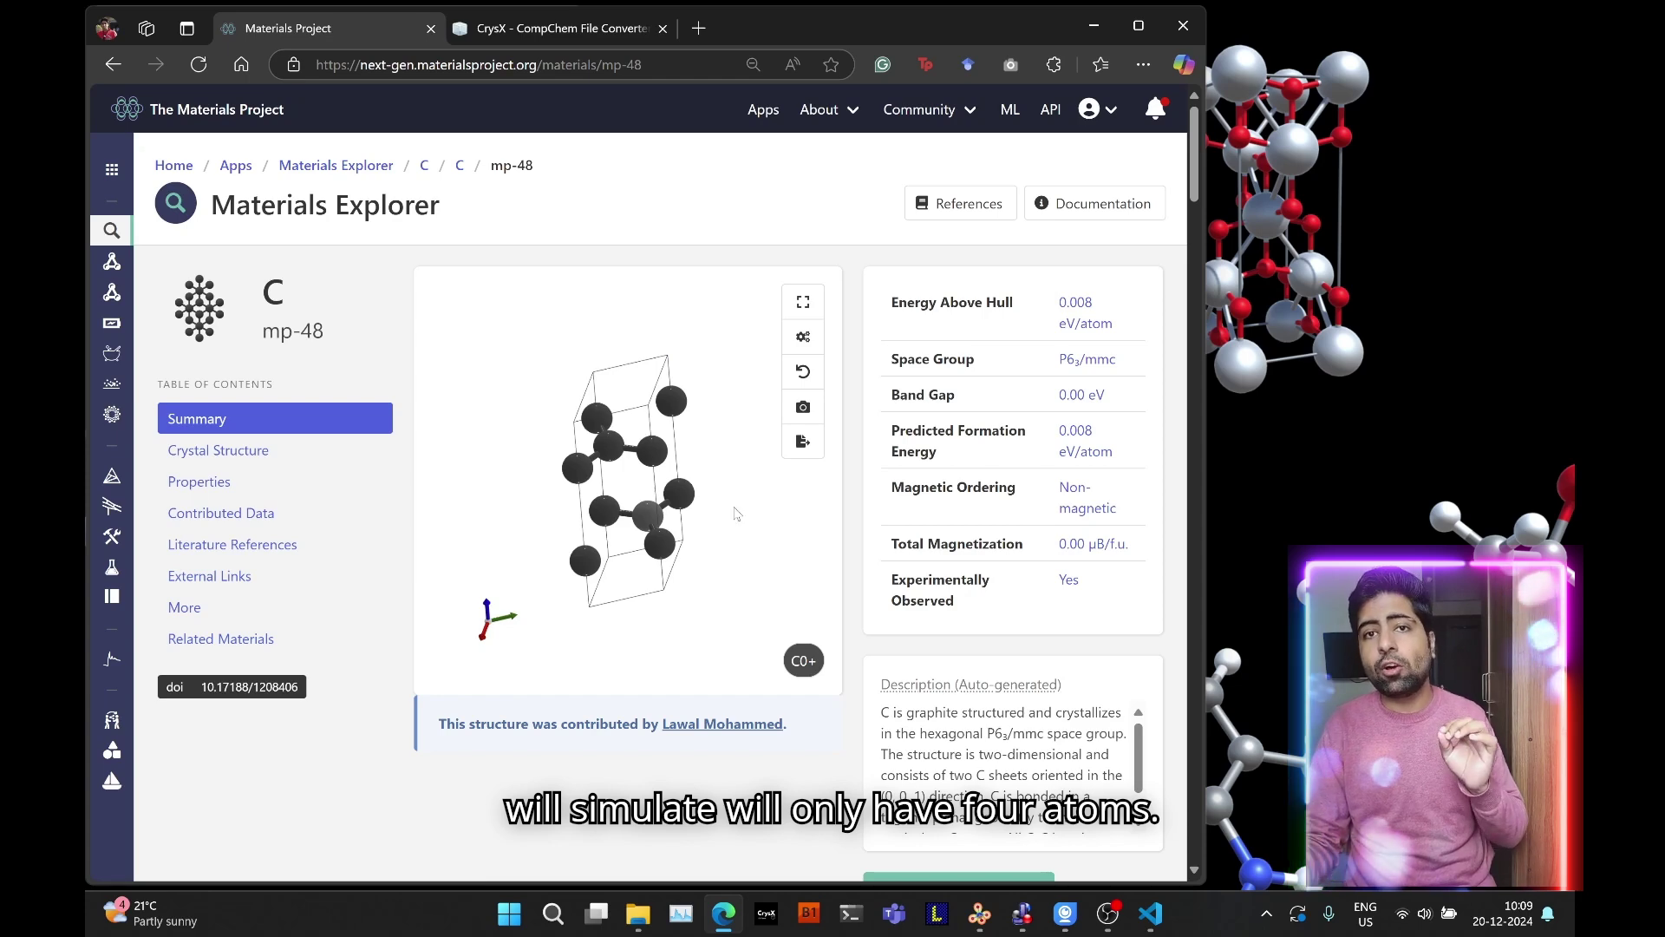
{"action": "left_click", "coordinate": [1024, 913]}
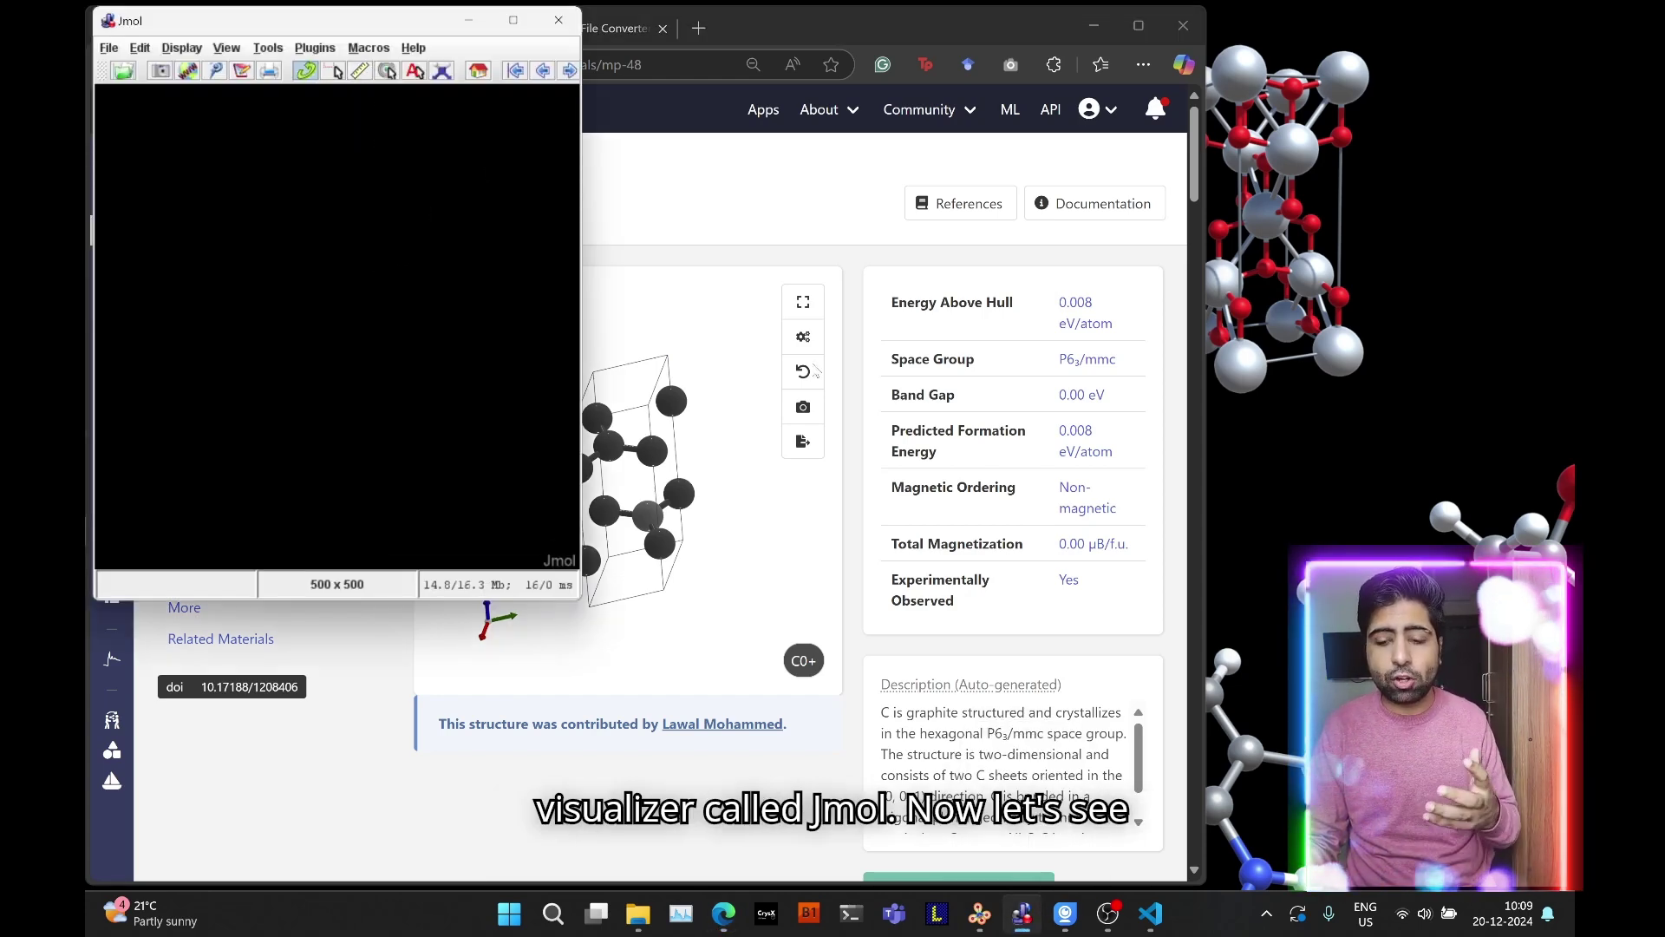
{"action": "left_click", "coordinate": [636, 915]}
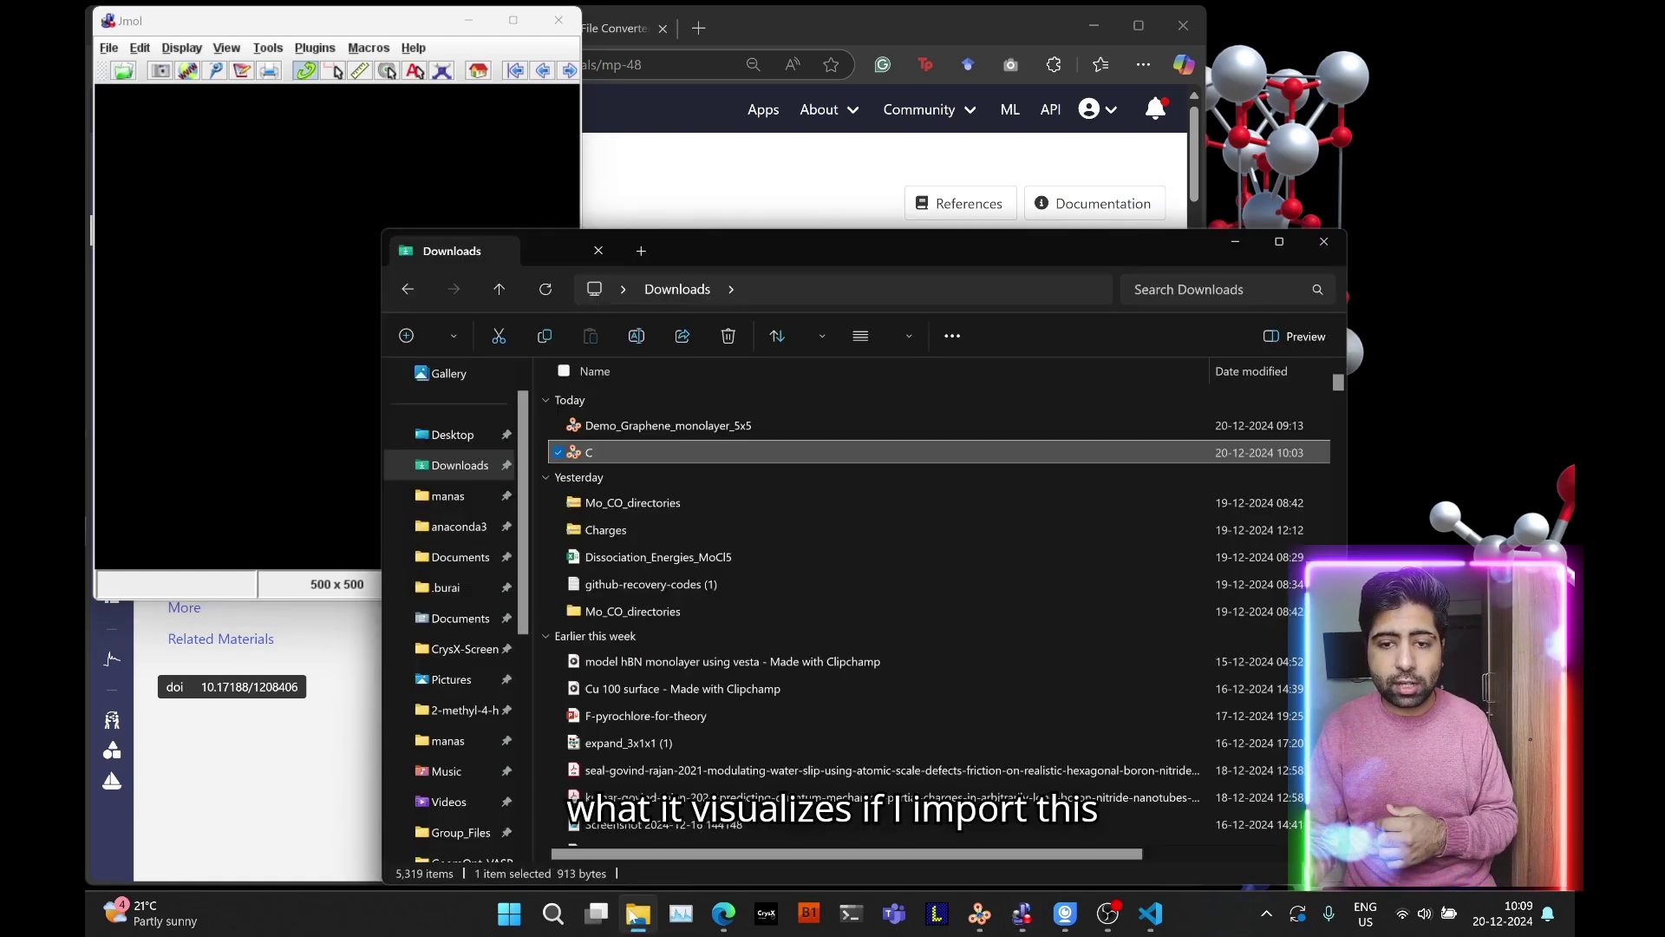
{"action": "left_click_drag", "start_coordinate": [614, 455], "coordinate": [303, 380]}
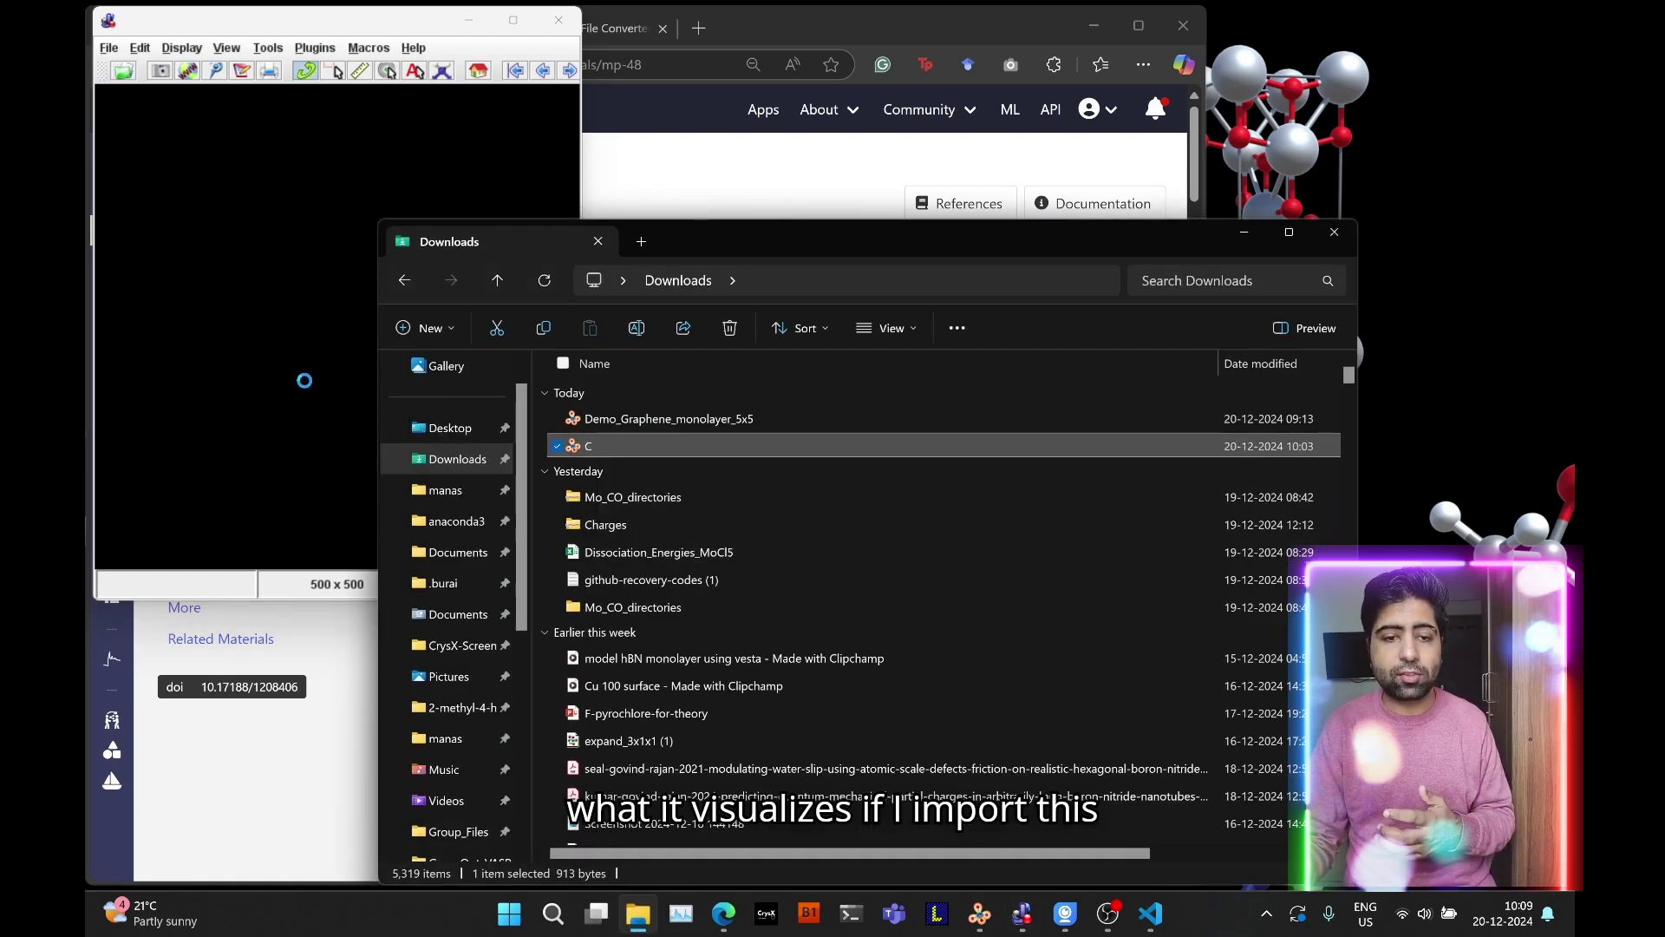
{"action": "left_click_drag", "start_coordinate": [393, 507], "coordinate": [427, 288]}
{"action": "left_click", "coordinate": [1245, 231]}
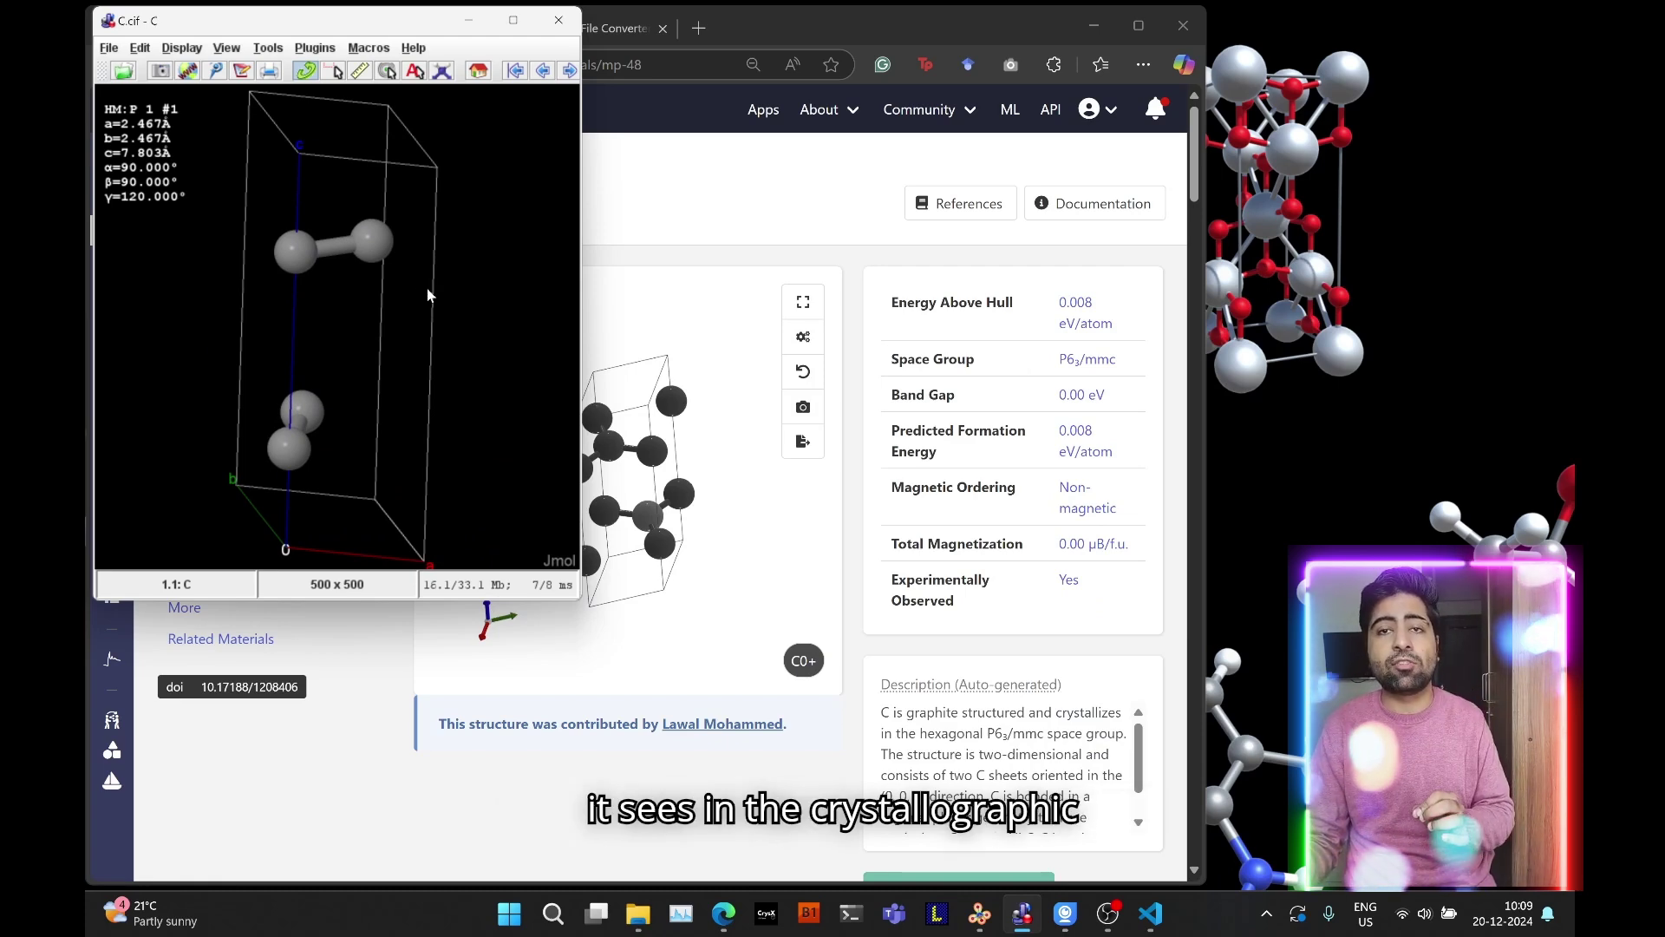
{"action": "left_click_drag", "start_coordinate": [427, 288], "coordinate": [375, 292]}
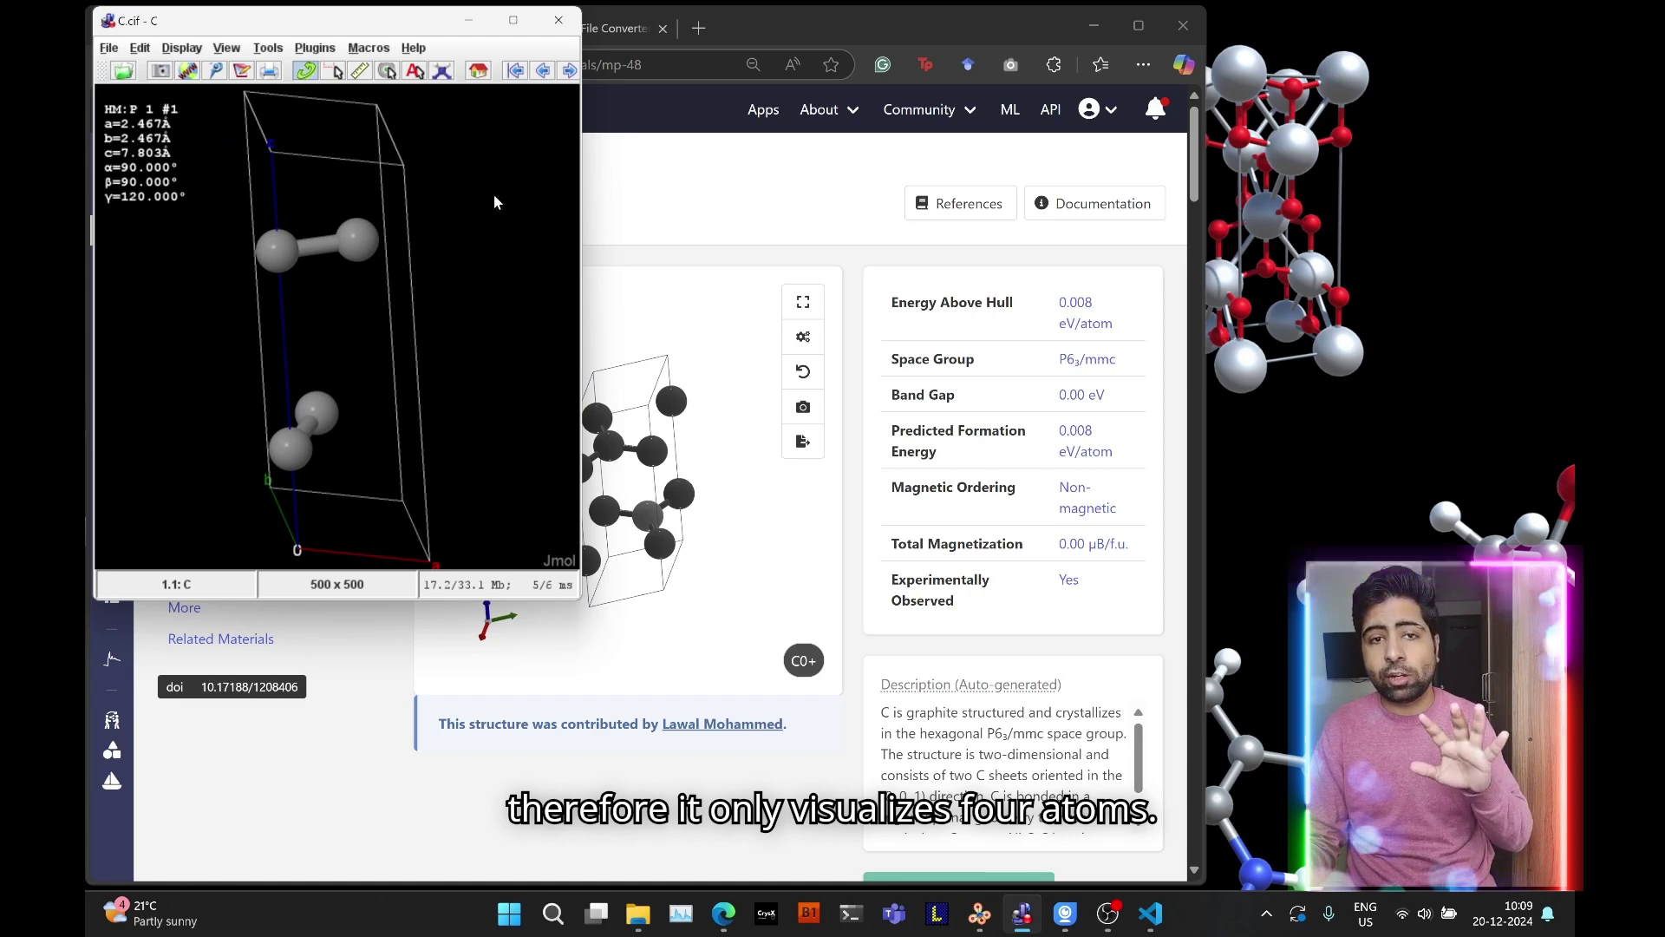
{"action": "left_click", "coordinate": [468, 19]}
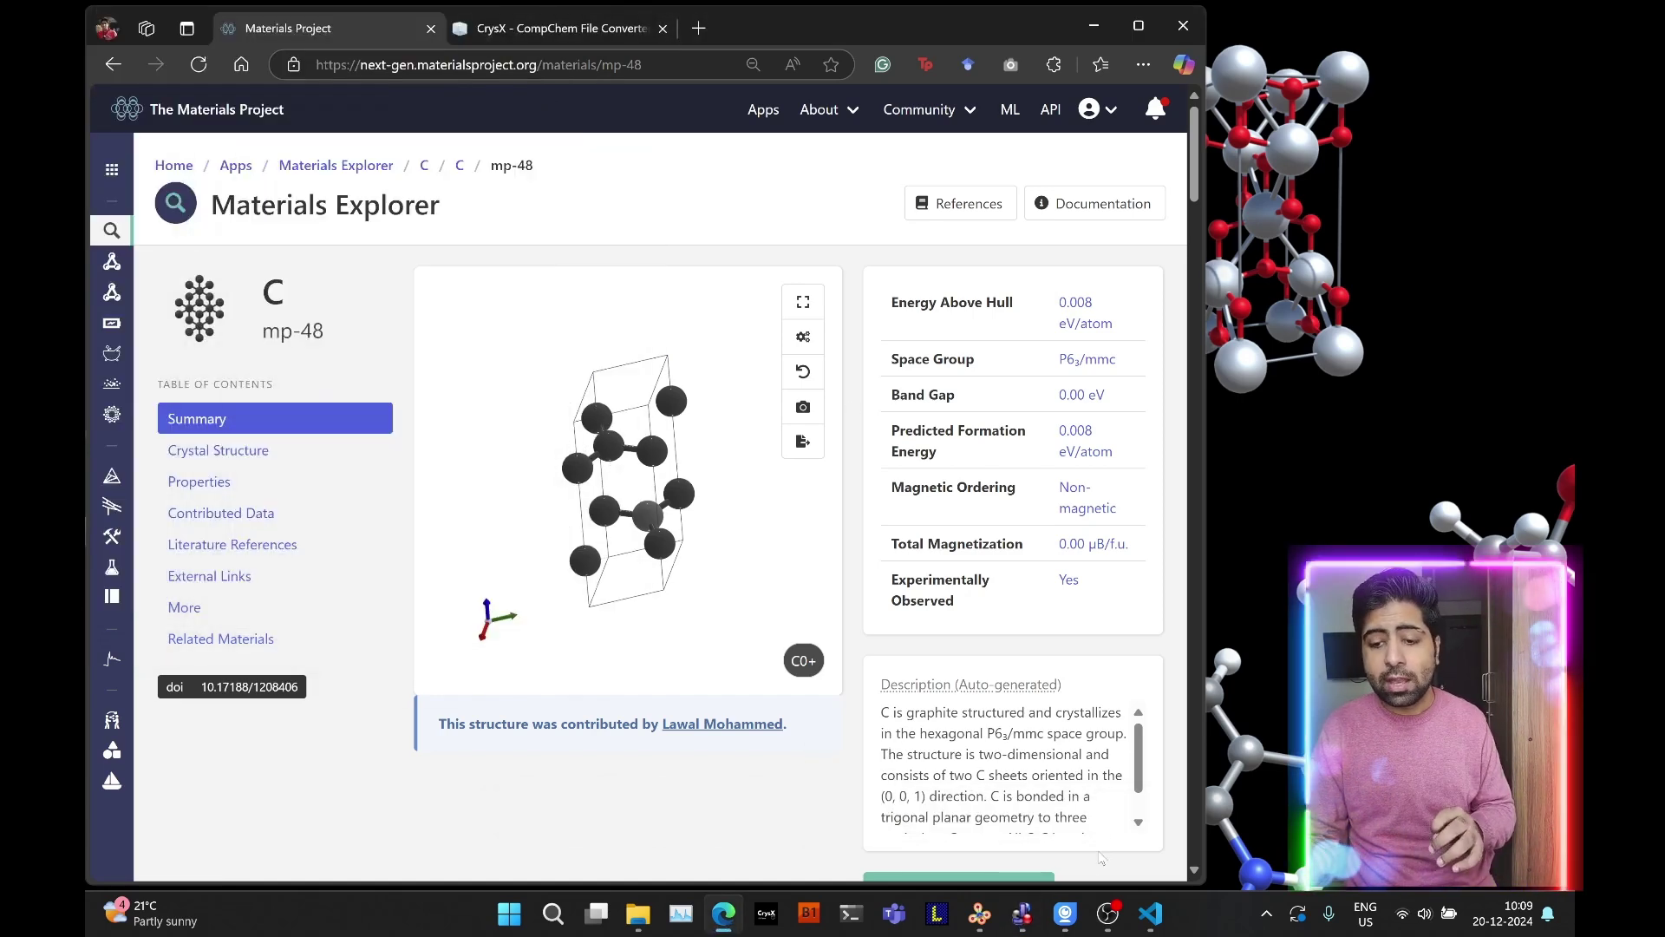
Return to VESTA and set the C–C bond's boundary mode to Do not search atoms beyond the boundary
{"action": "left_click", "coordinate": [979, 914]}
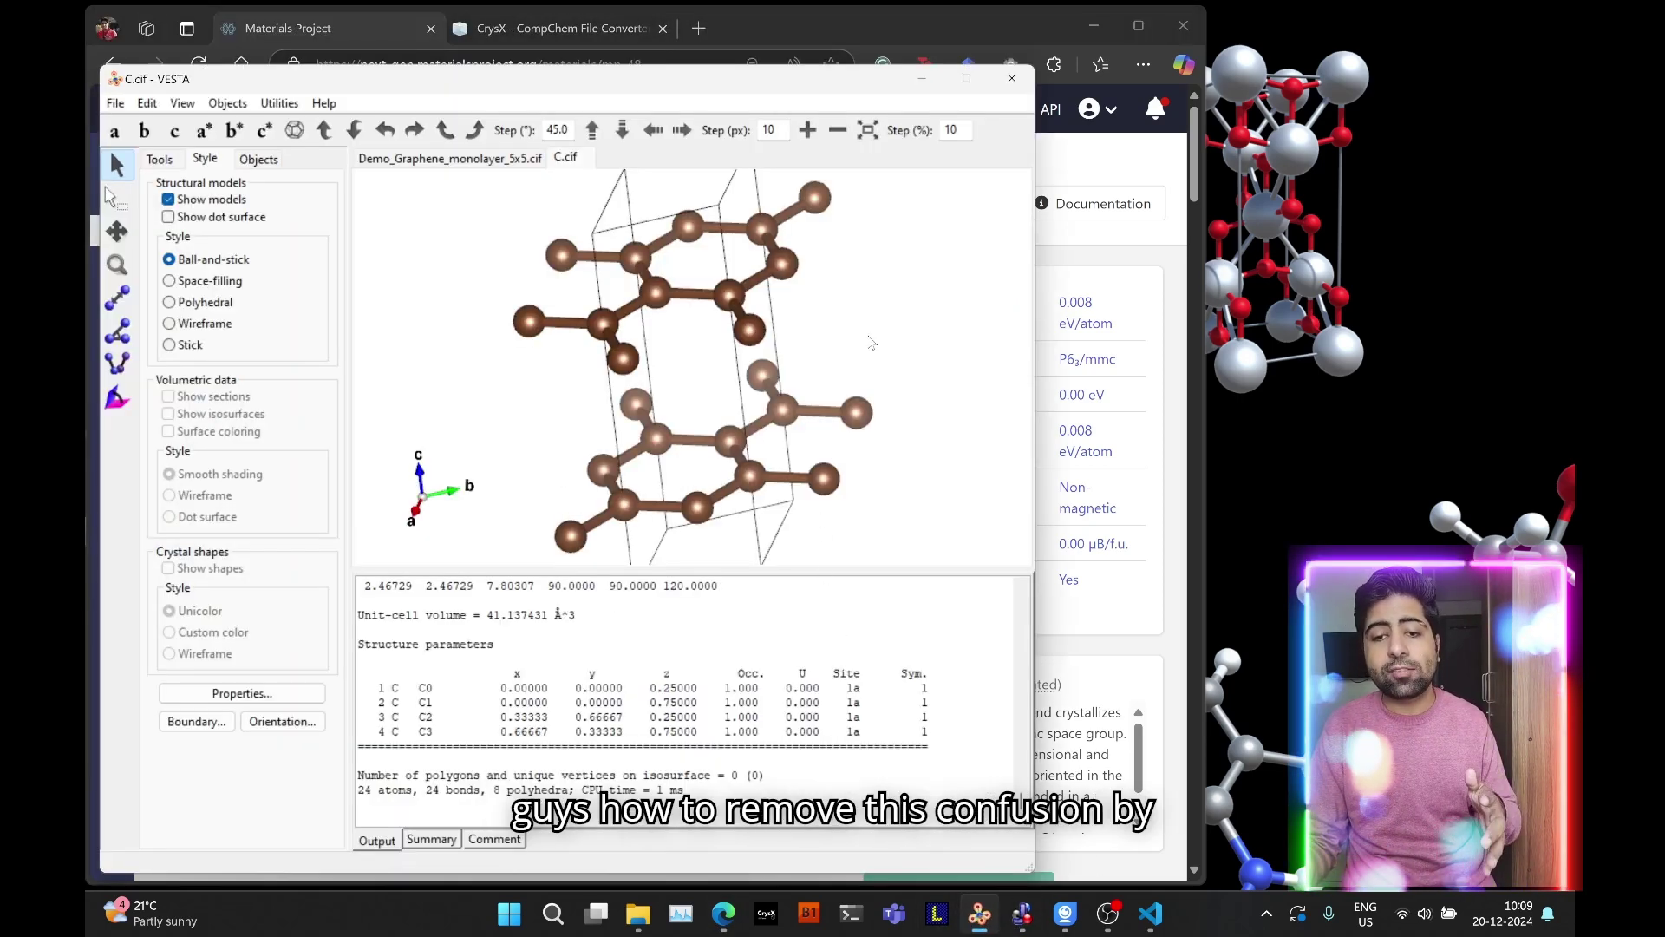
{"action": "scroll", "coordinate": [883, 337], "scroll_direction": "down", "scroll_amount": 3}
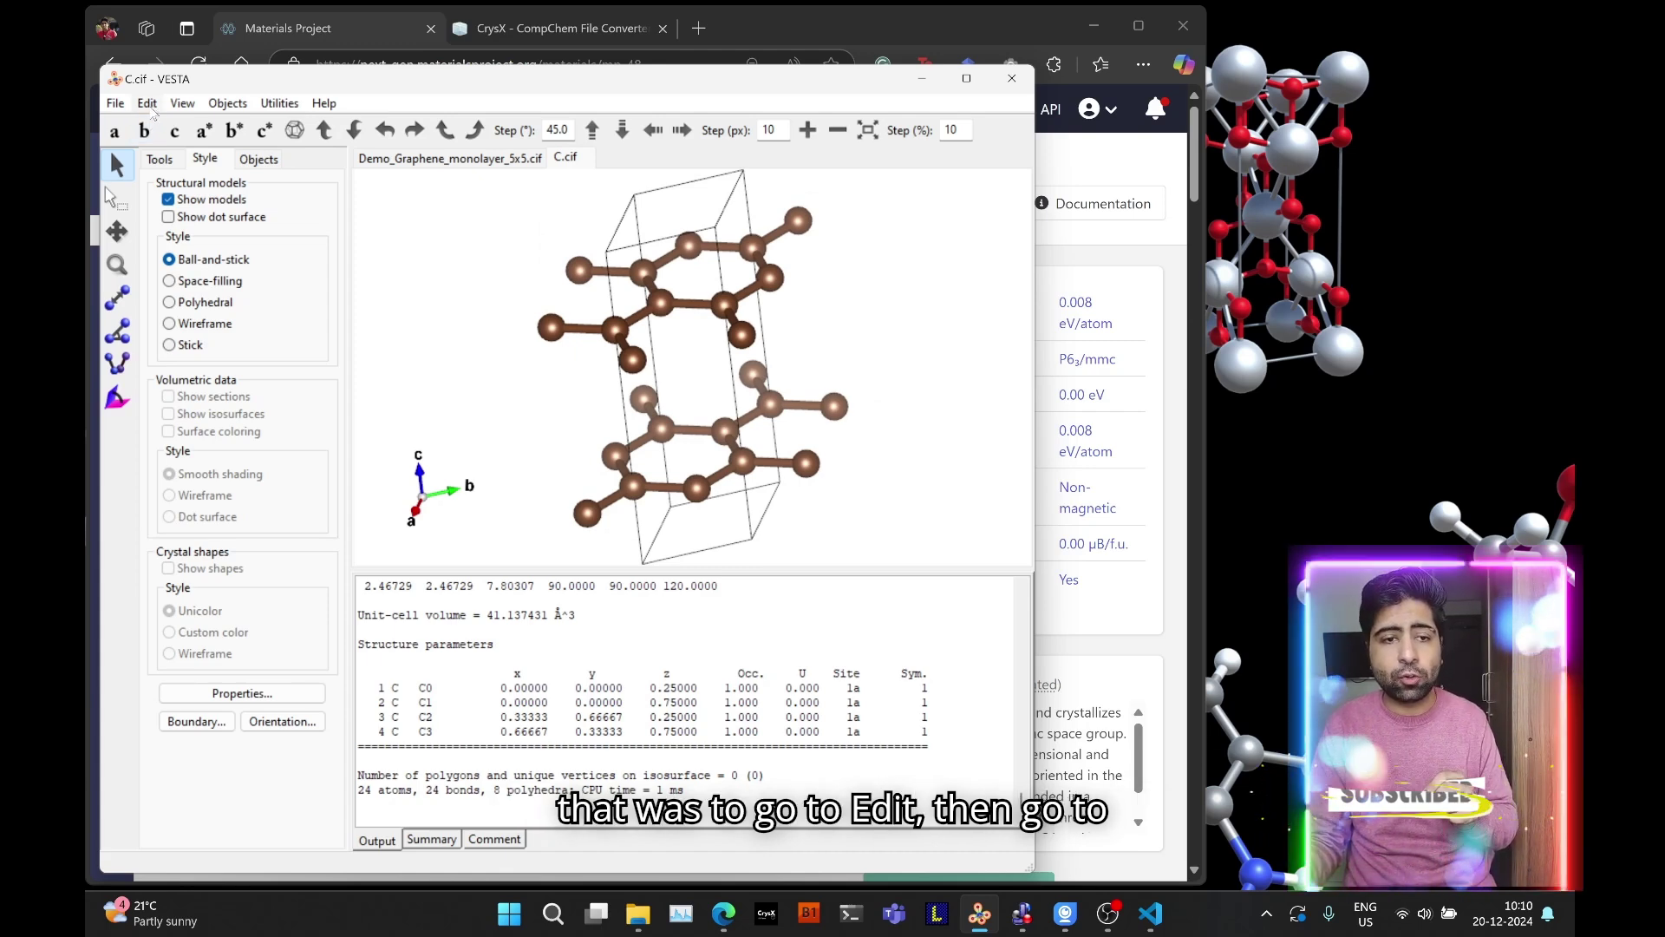
{"action": "left_click", "coordinate": [147, 104]}
{"action": "left_click", "coordinate": [211, 200]}
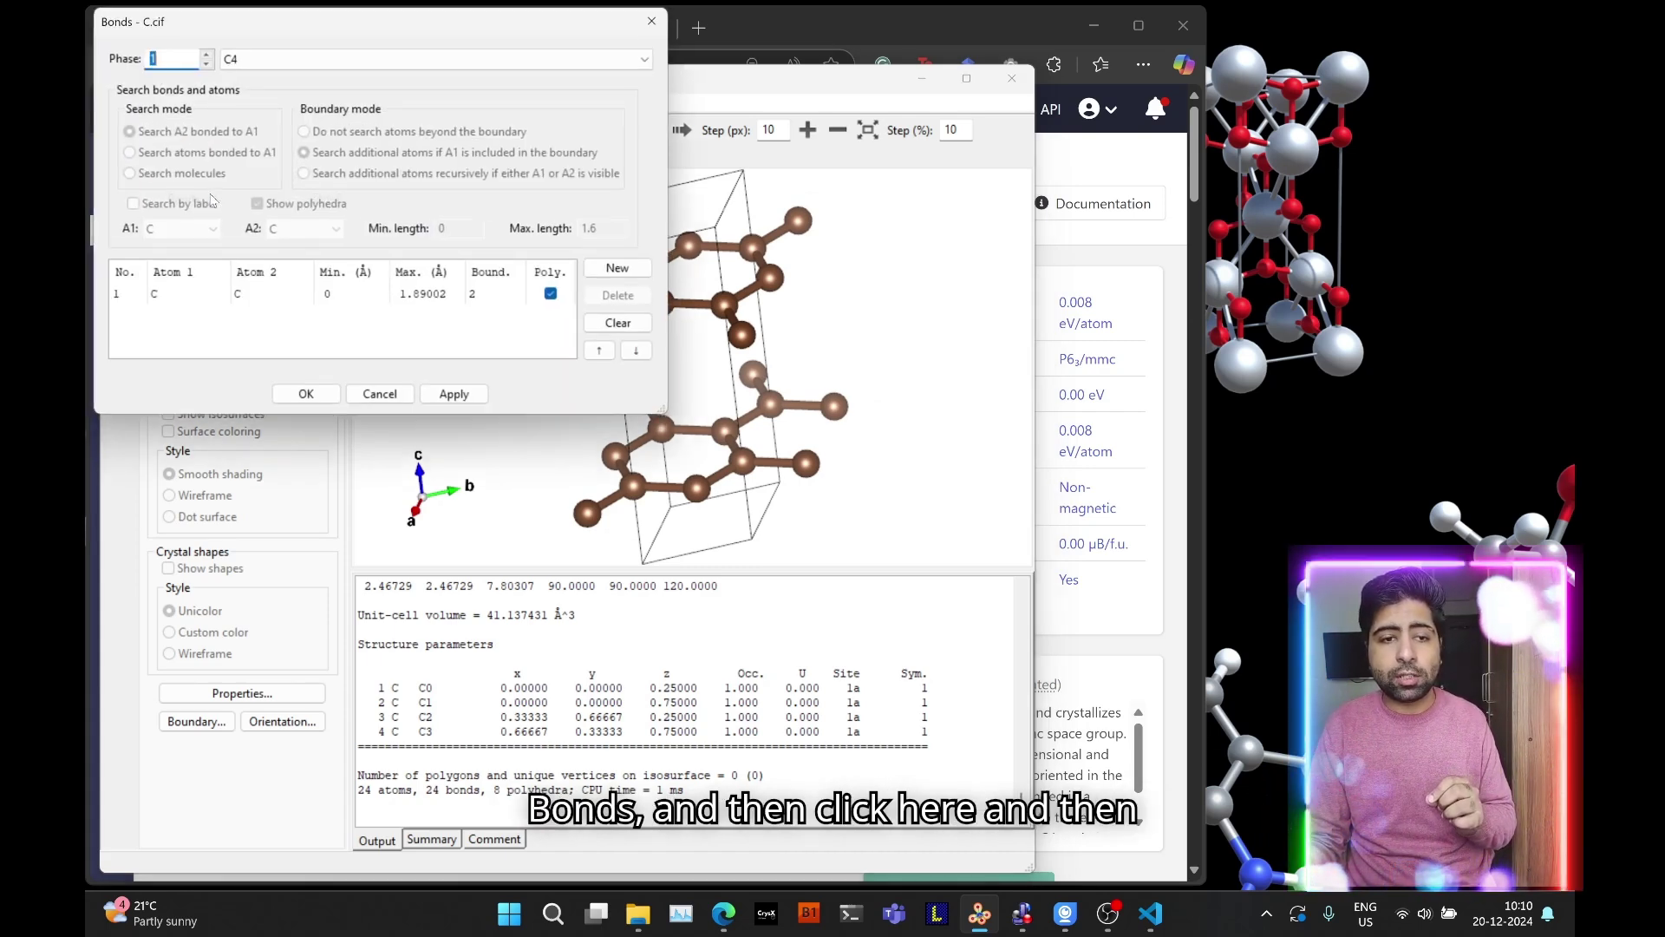
{"action": "left_click", "coordinate": [336, 299]}
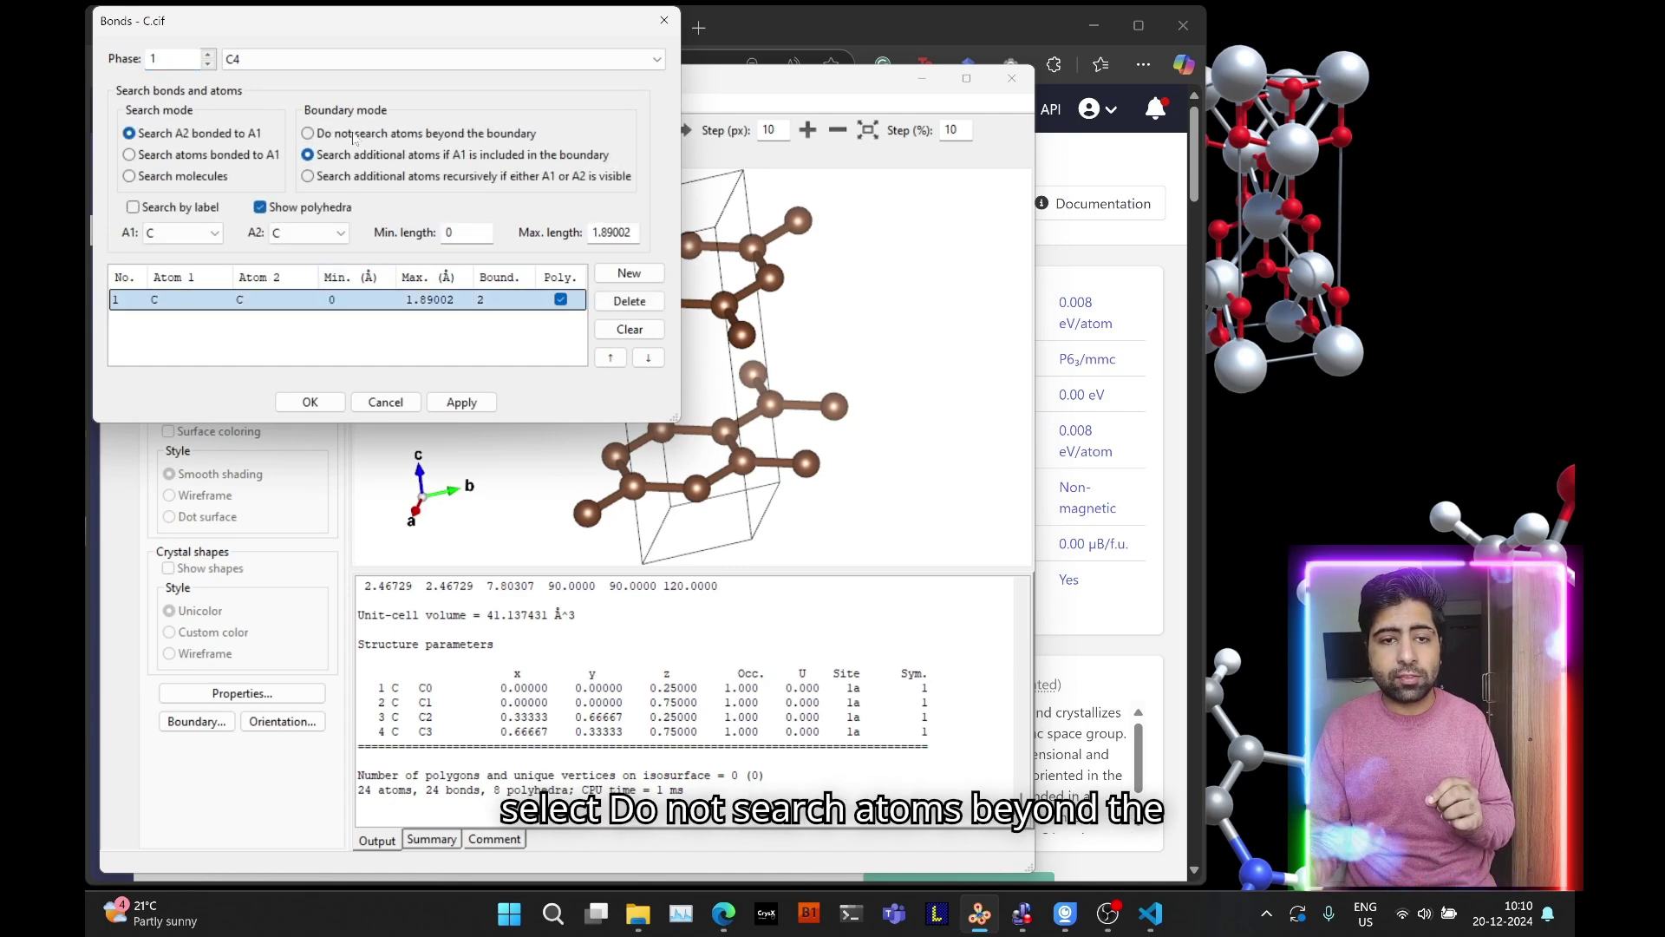
{"action": "left_click", "coordinate": [356, 134]}
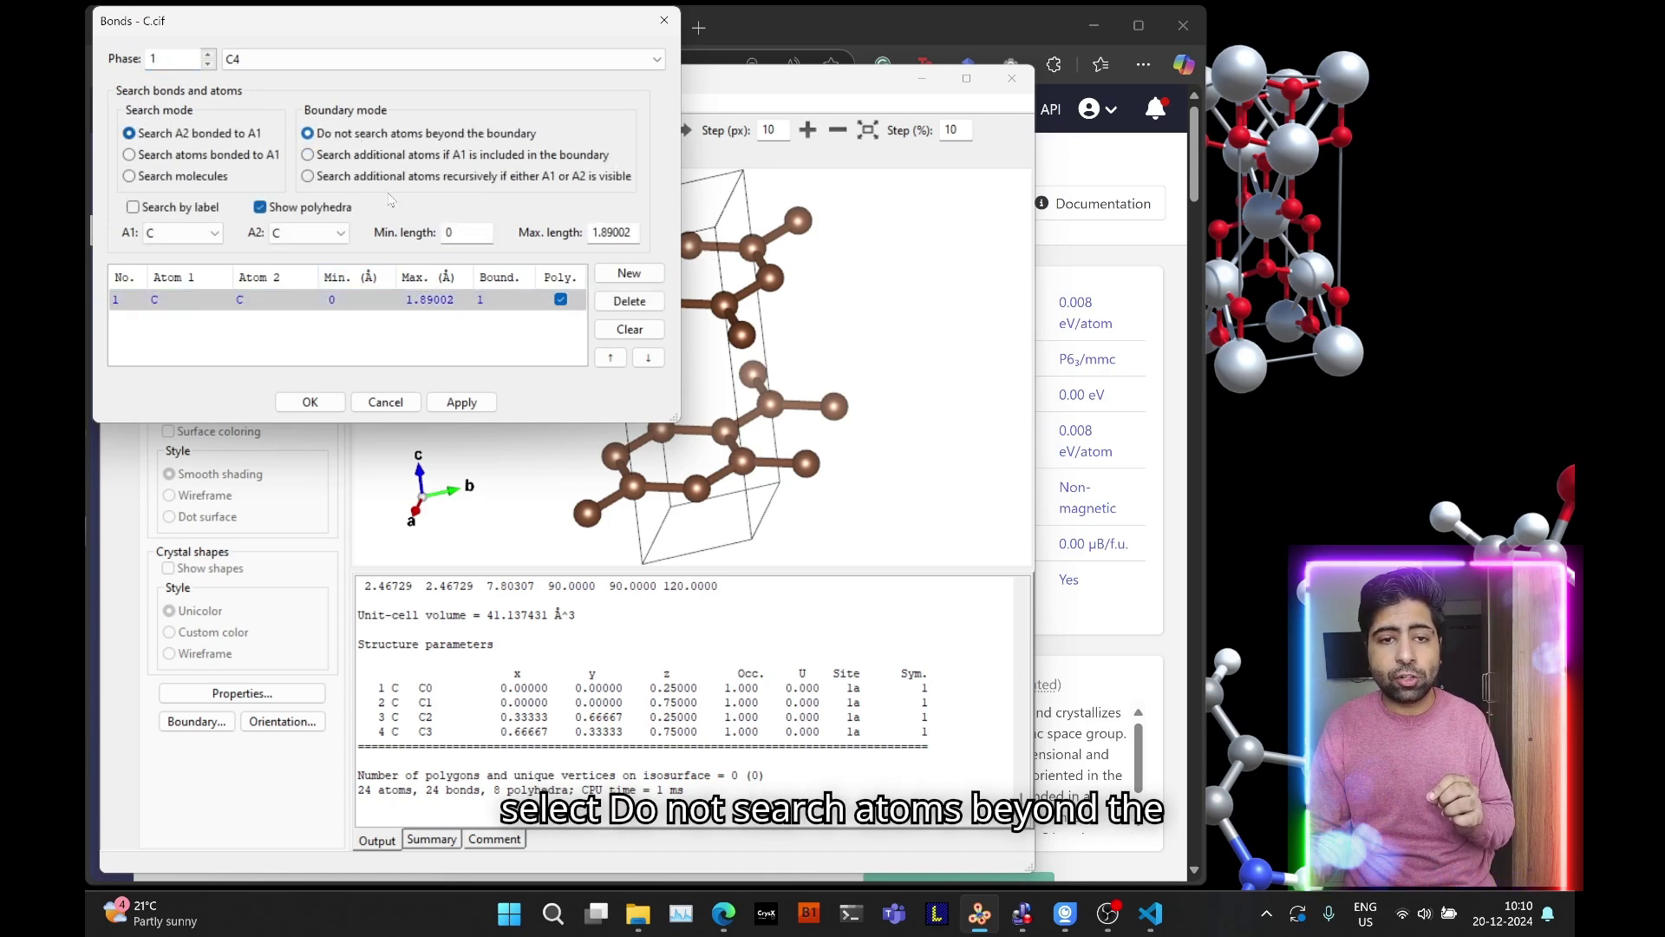
{"action": "left_click", "coordinate": [335, 400]}
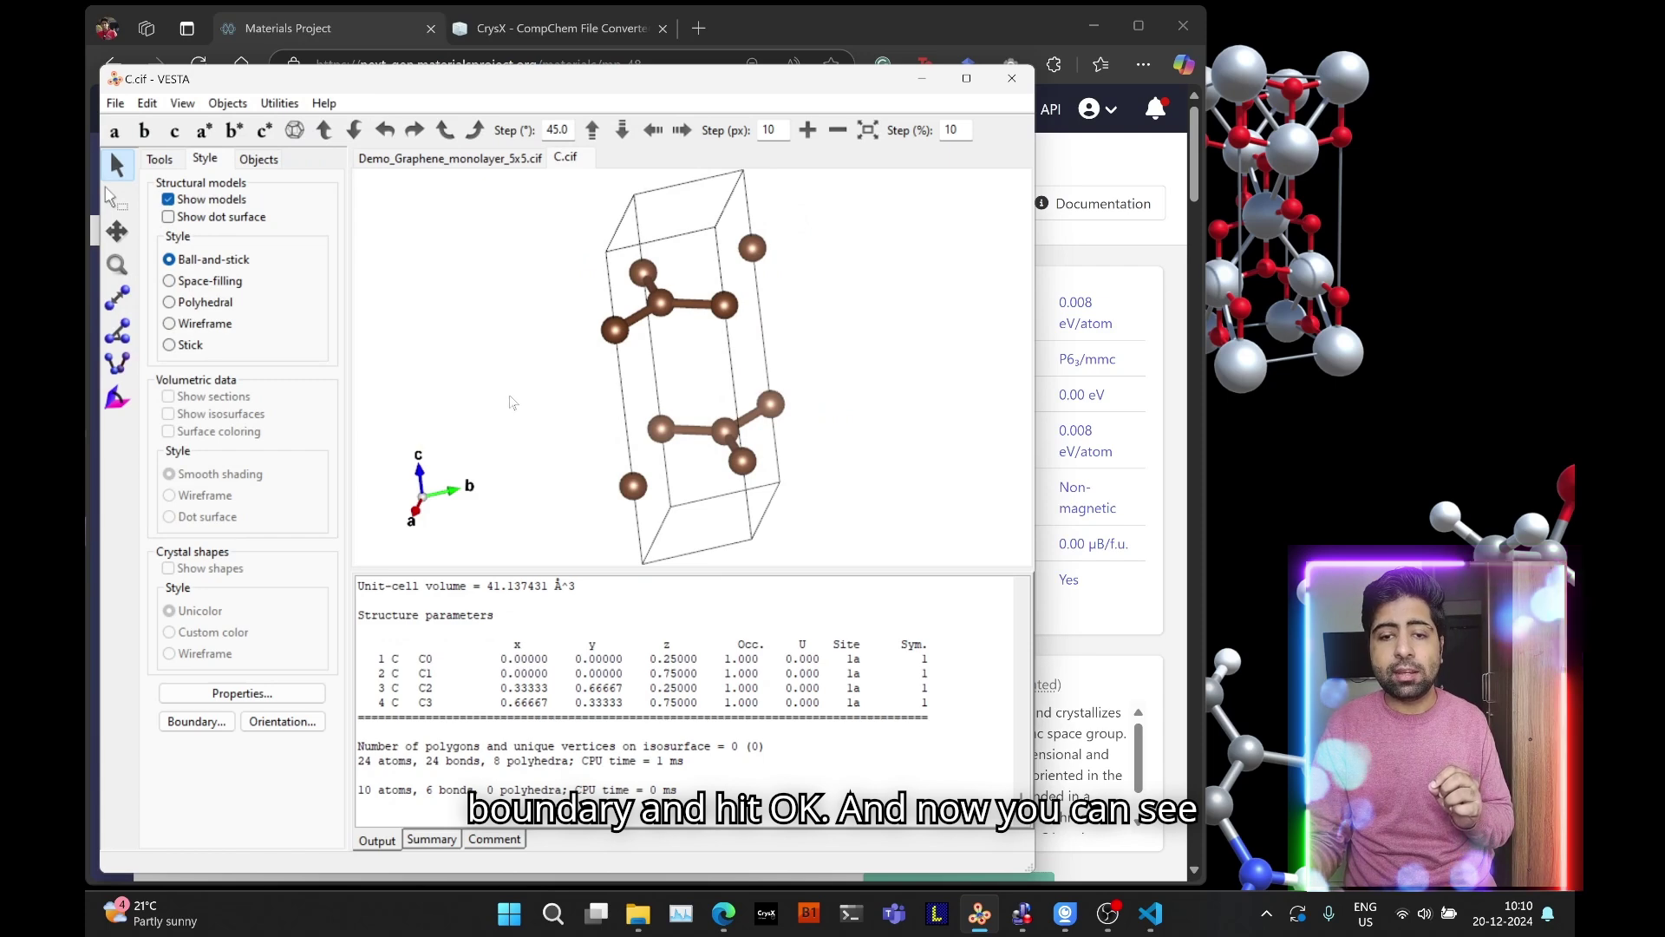
Compare the displayed unit cell with the mp-48 model on the Materials Project page, returning to VESTA at the end
{"action": "left_click_drag", "start_coordinate": [511, 402], "coordinate": [572, 364]}
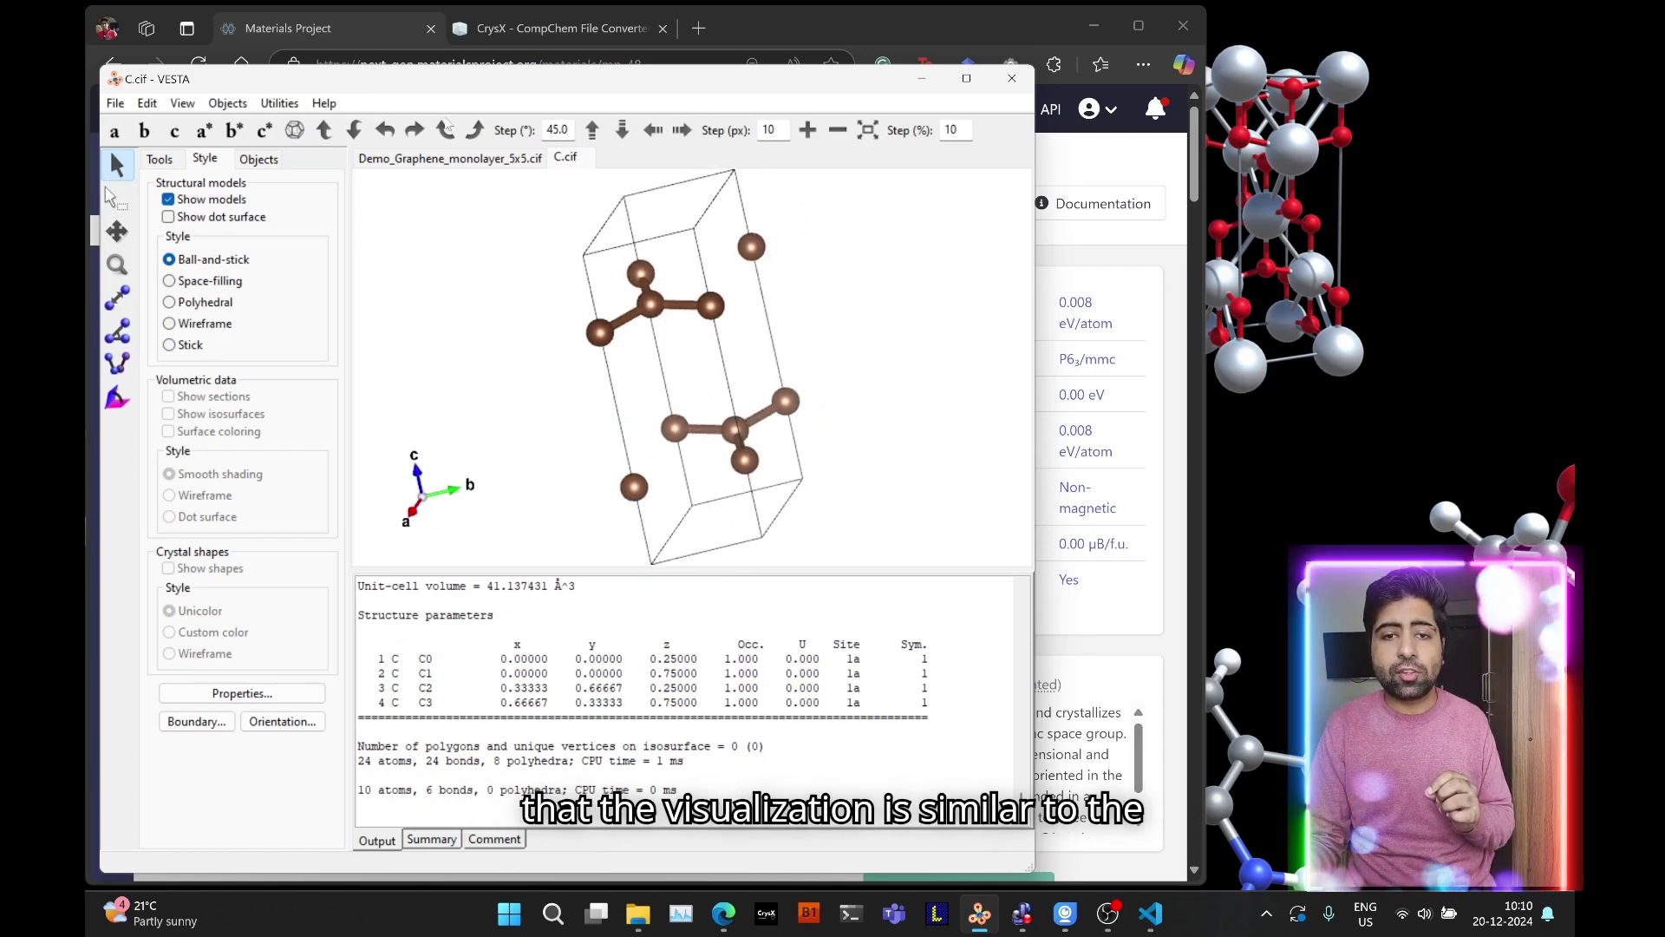
{"action": "left_click", "coordinate": [347, 28]}
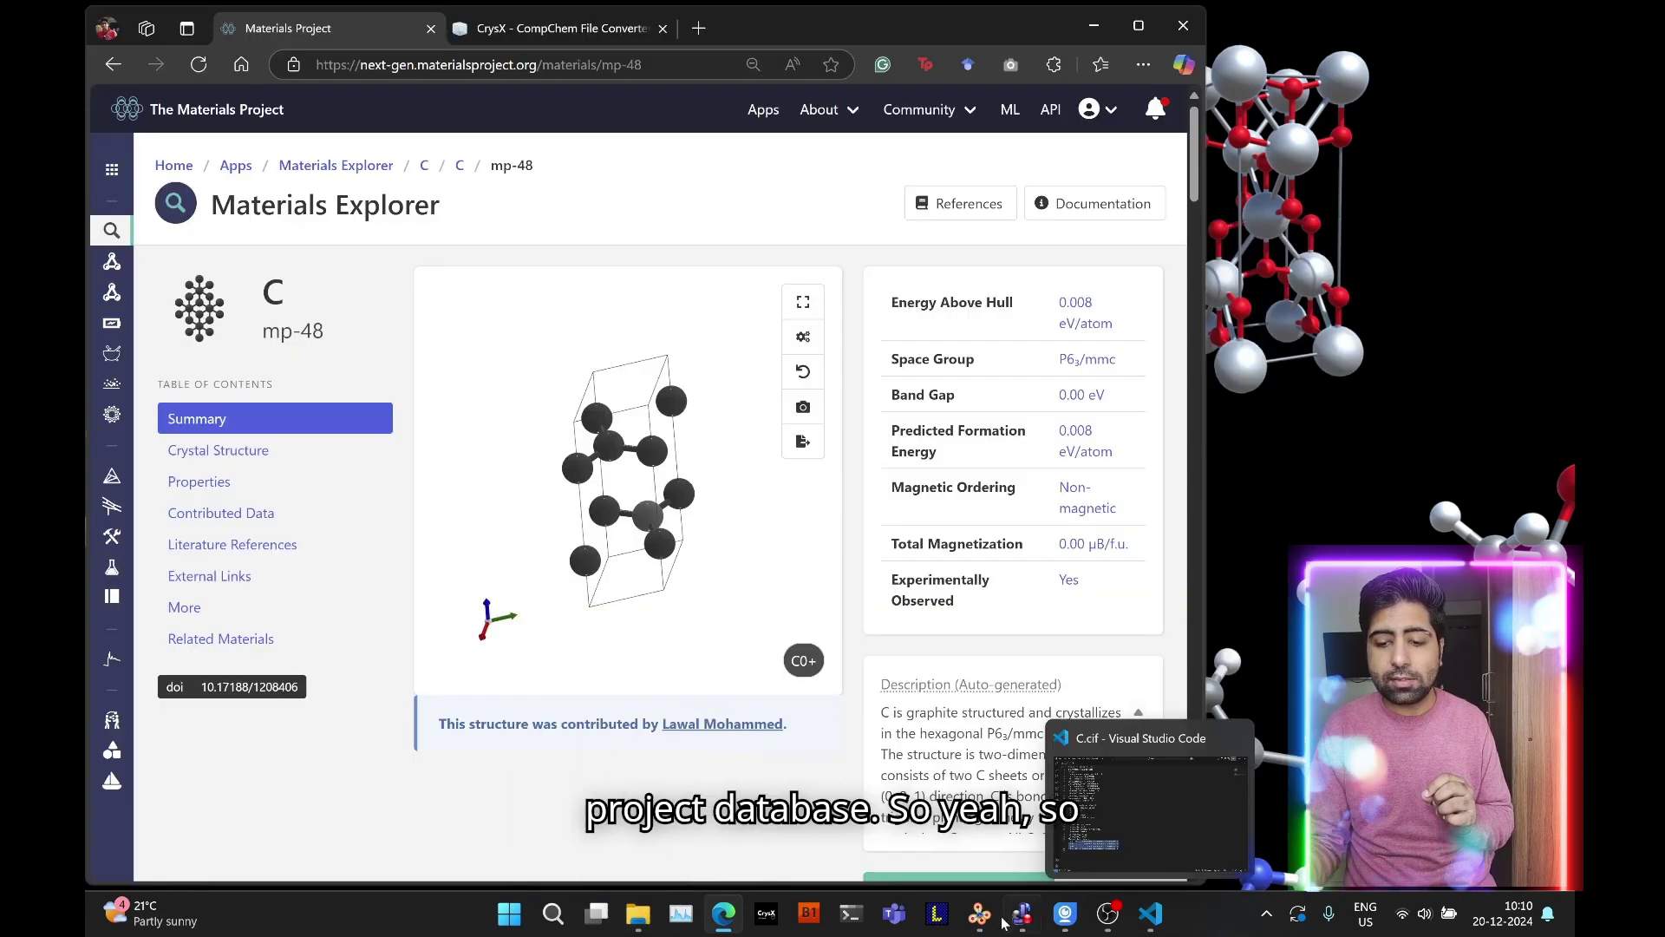
{"action": "left_click", "coordinate": [979, 915]}
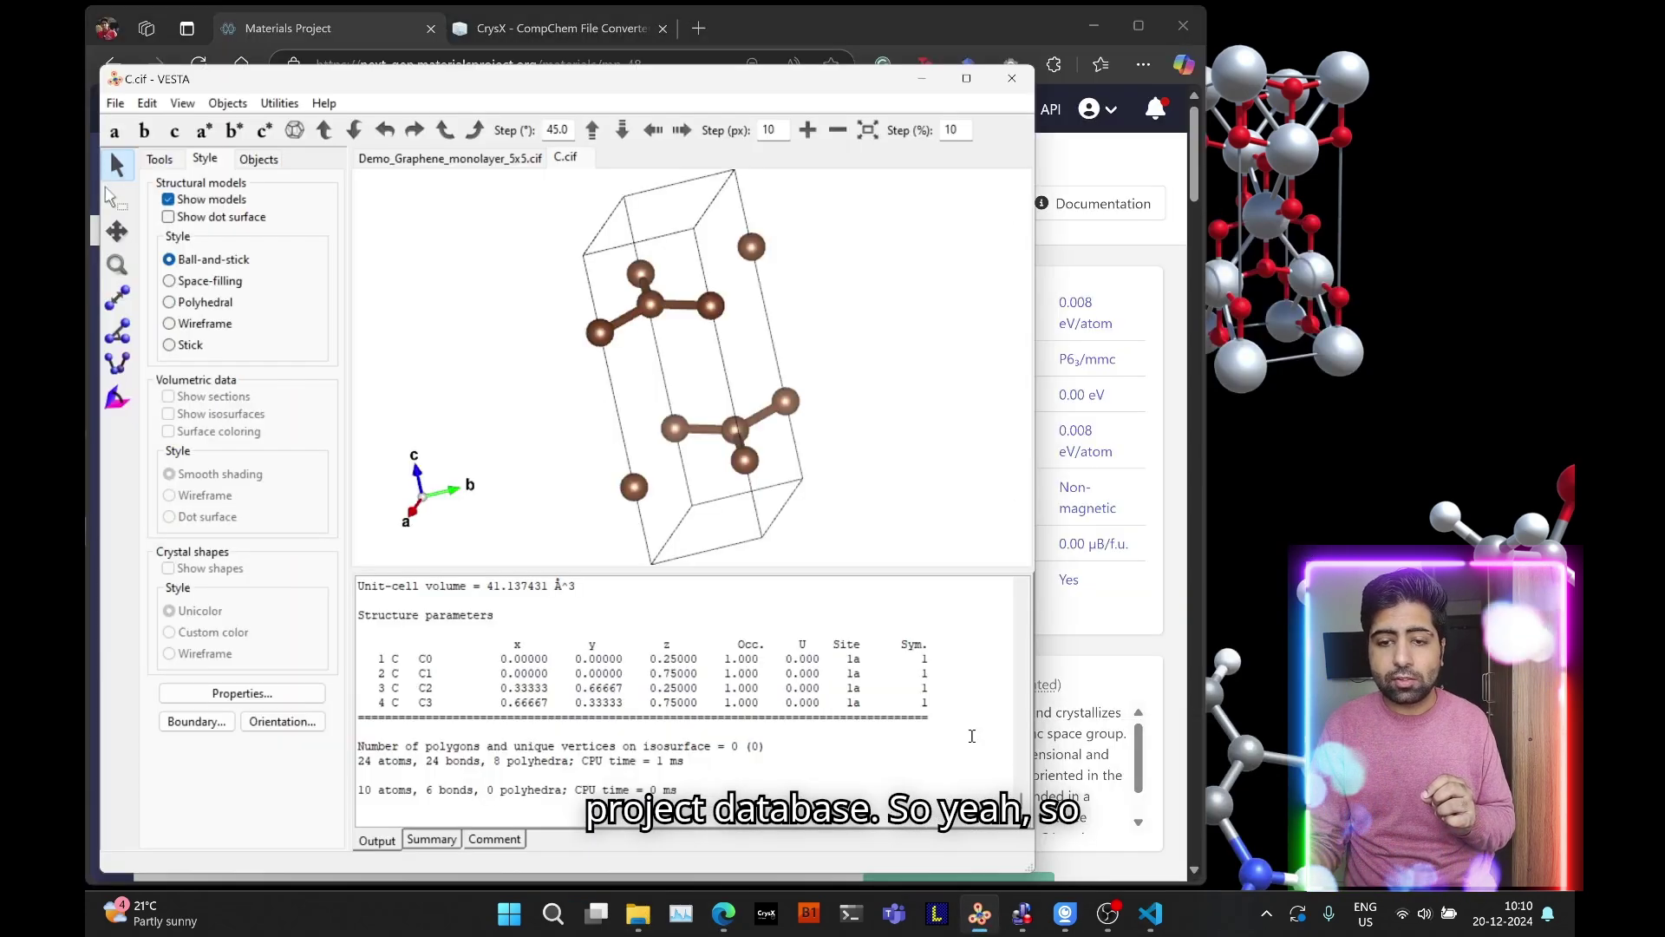
Limit the displayed boundary of C.cif by setting x(max), y(max) and z(max) to 0.99
{"action": "left_click_drag", "start_coordinate": [677, 88], "coordinate": [731, 84]}
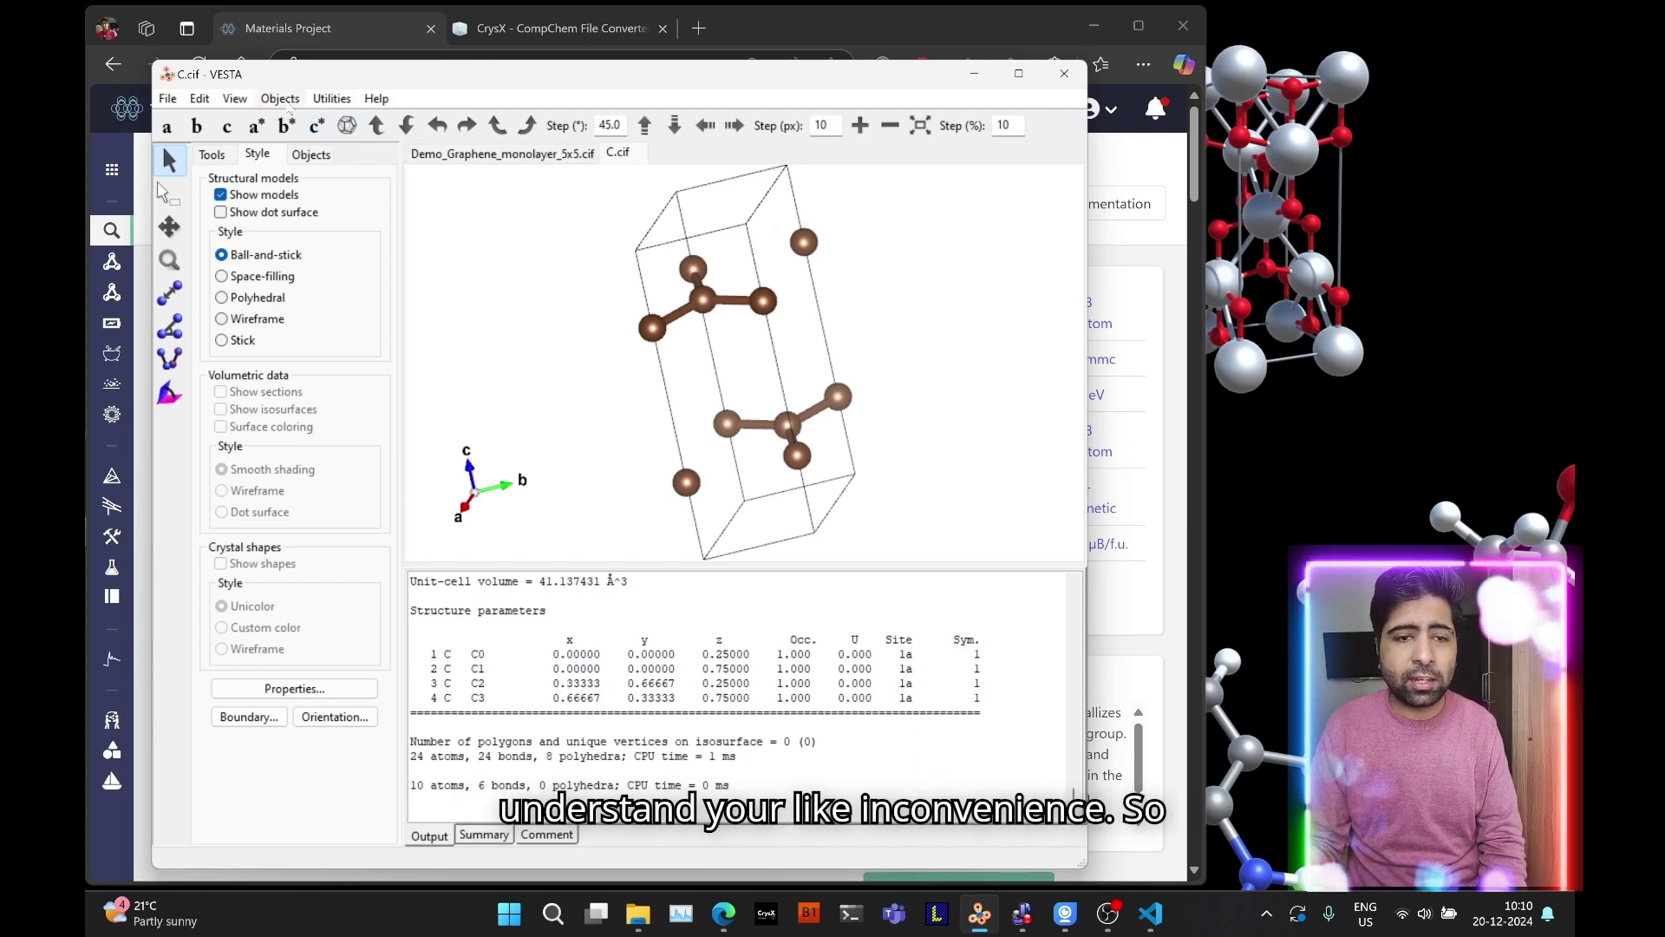
{"action": "left_click", "coordinate": [295, 100]}
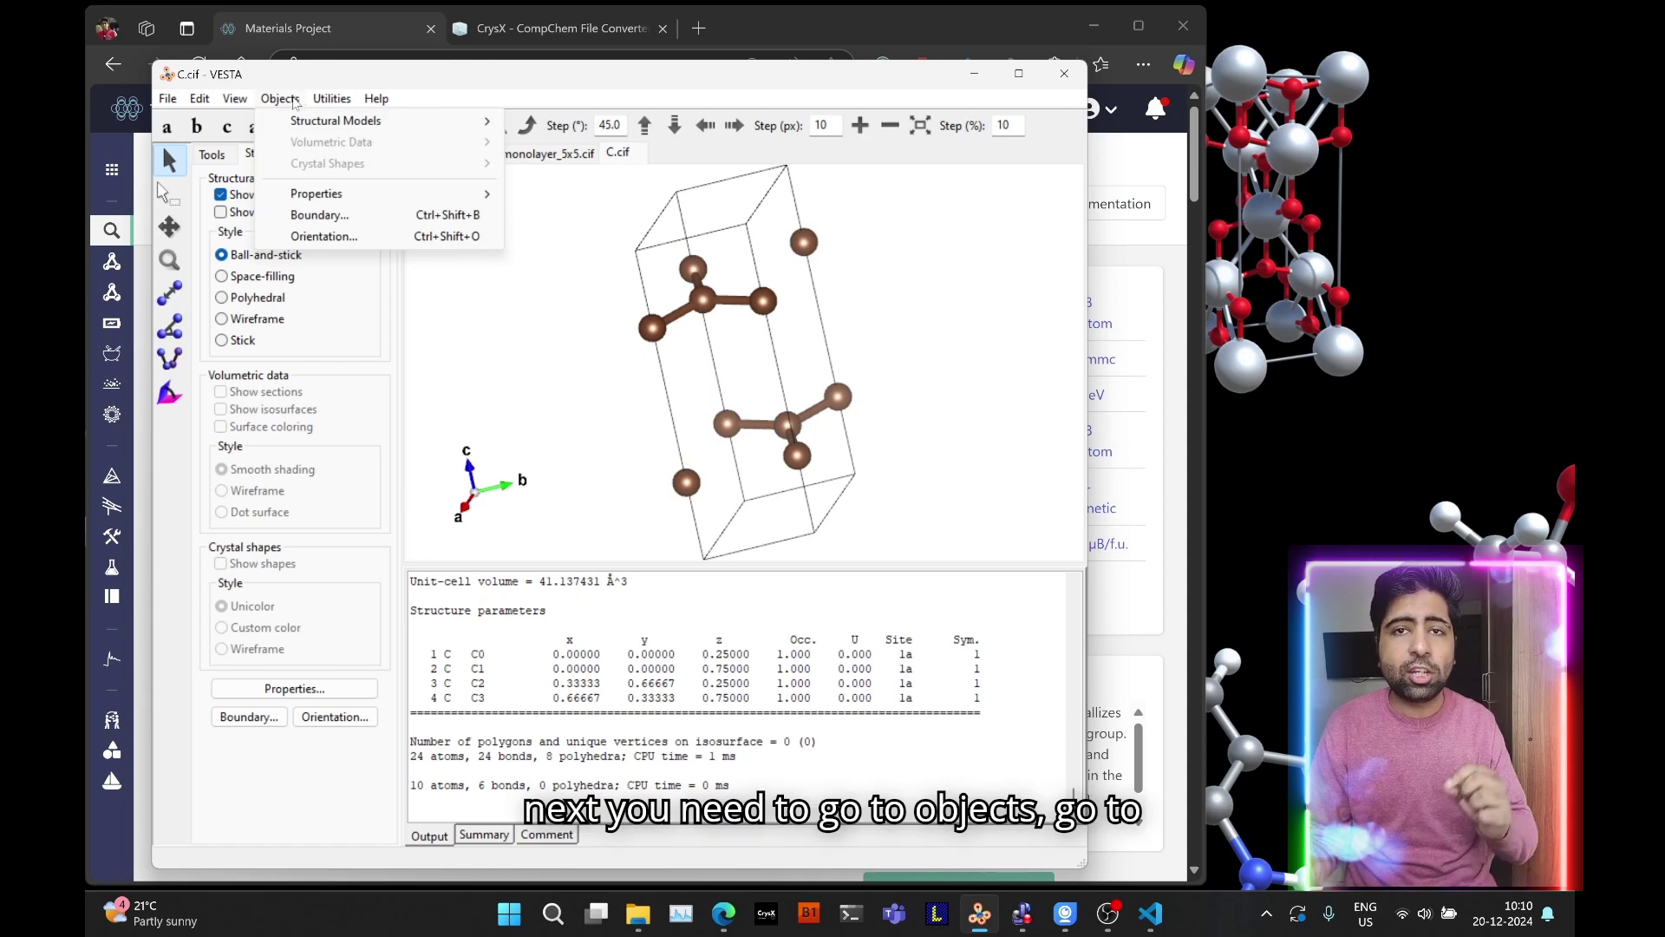
{"action": "left_click", "coordinate": [321, 215]}
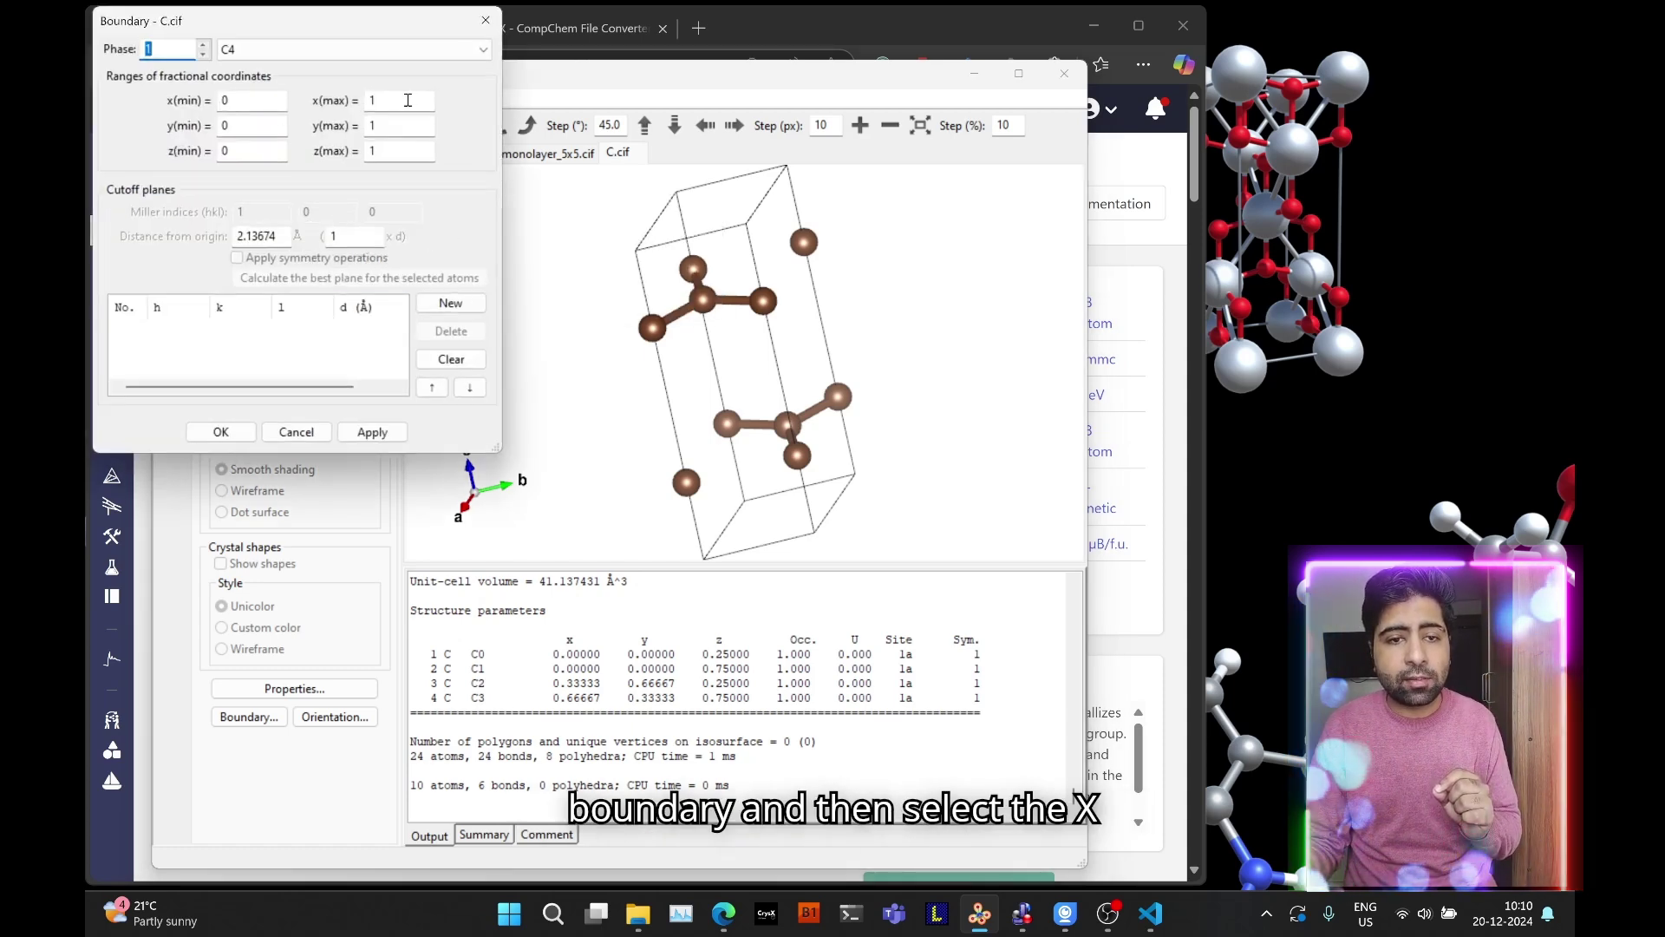
{"action": "double_click", "coordinate": [407, 100]}
{"action": "type", "text": "0.99"}
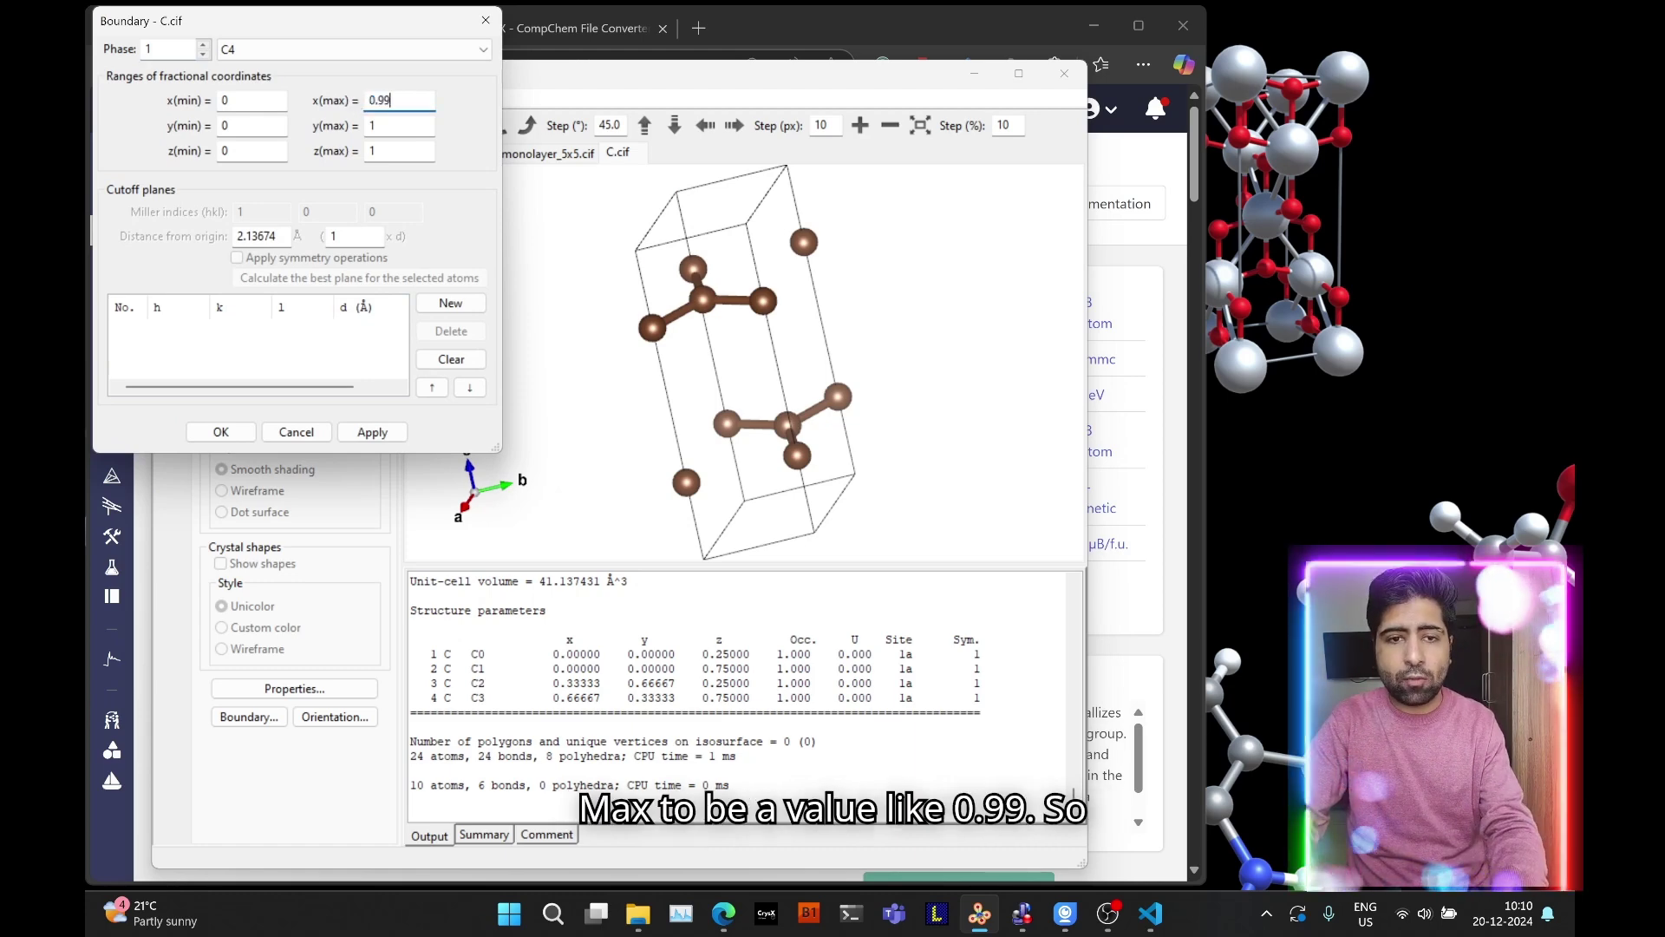
{"action": "double_click", "coordinate": [368, 126]}
{"action": "type", "text": "0."}
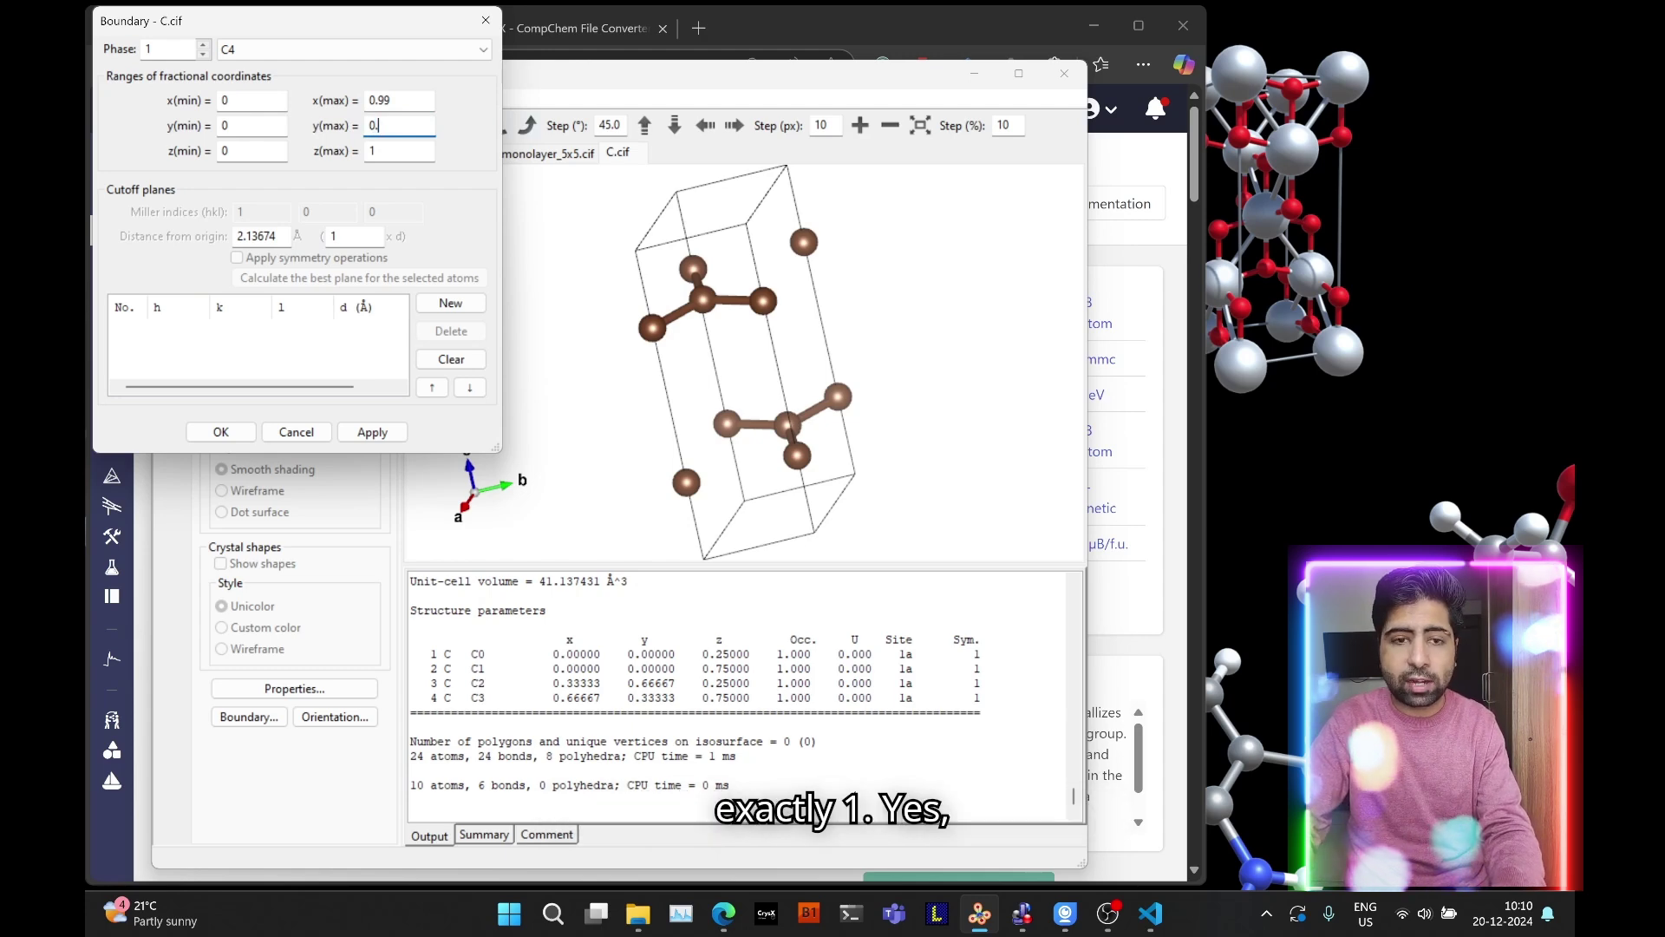
{"action": "type", "text": "99"}
{"action": "double_click", "coordinate": [398, 154]}
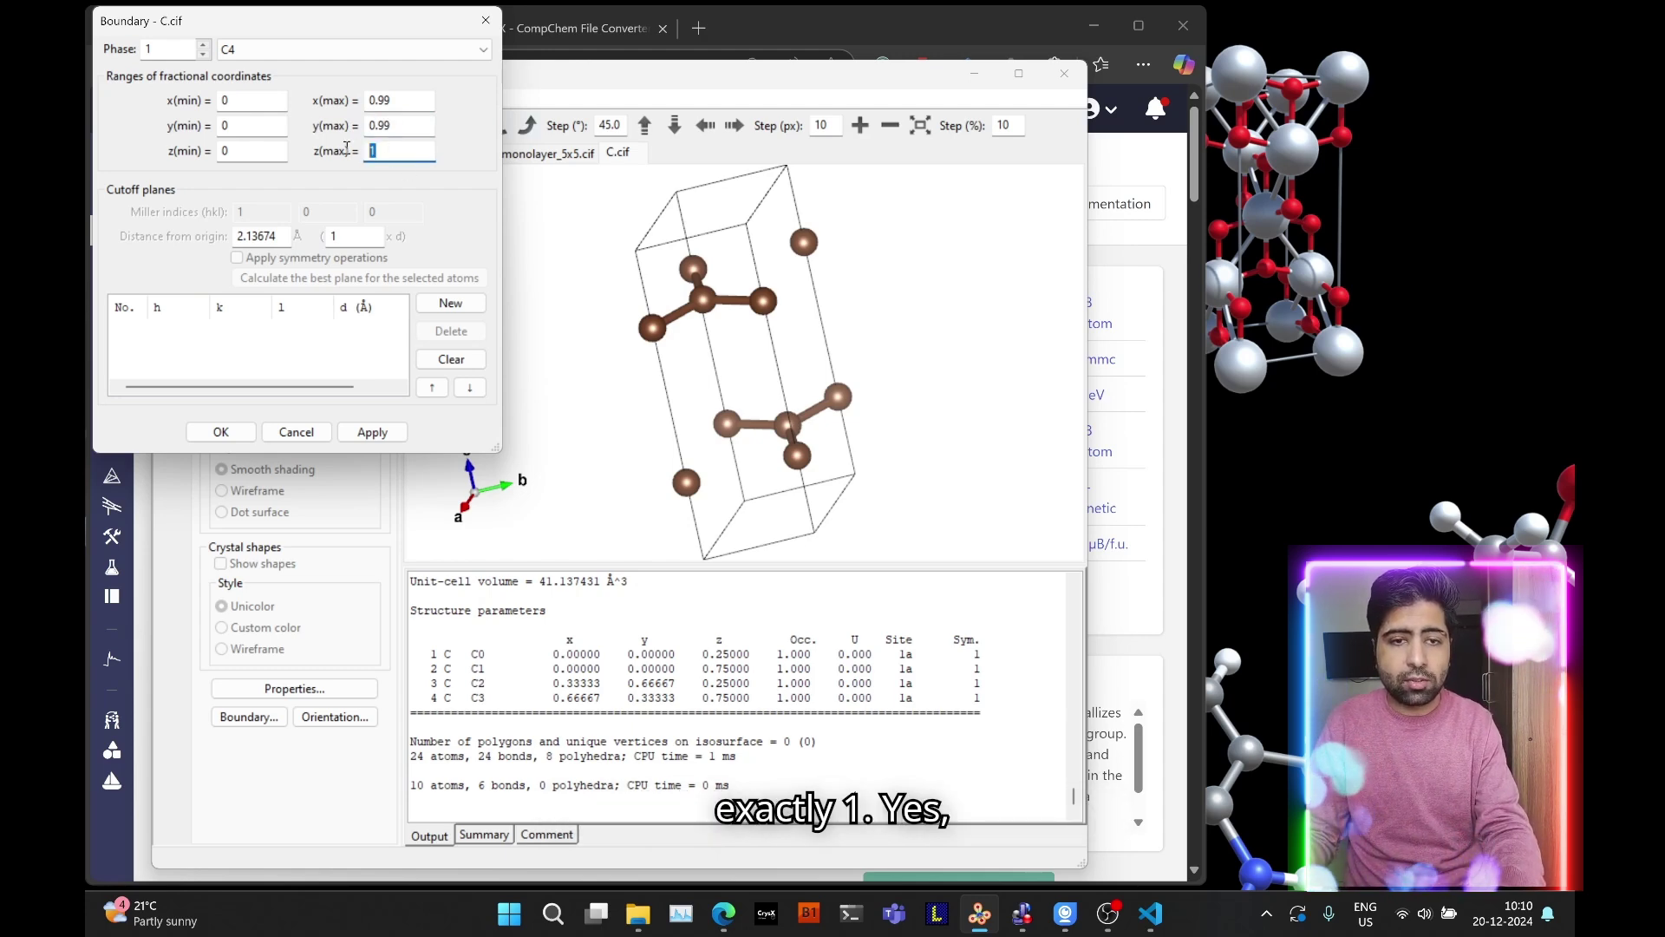
{"action": "type", "text": "0.99"}
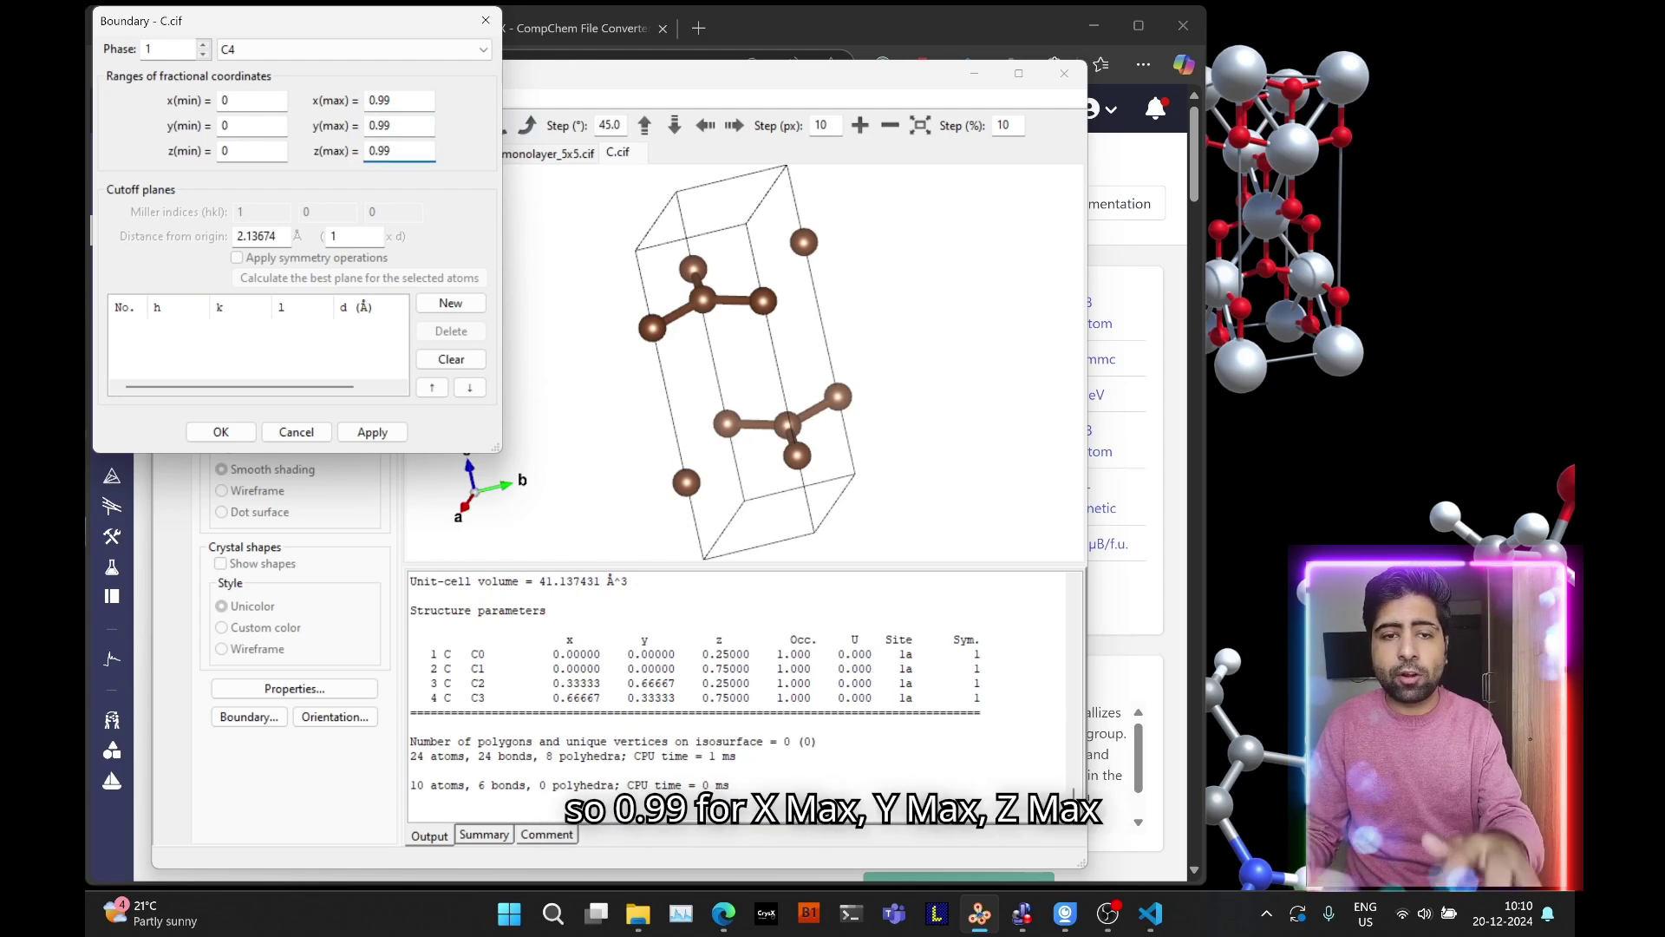
{"action": "left_click", "coordinate": [221, 432]}
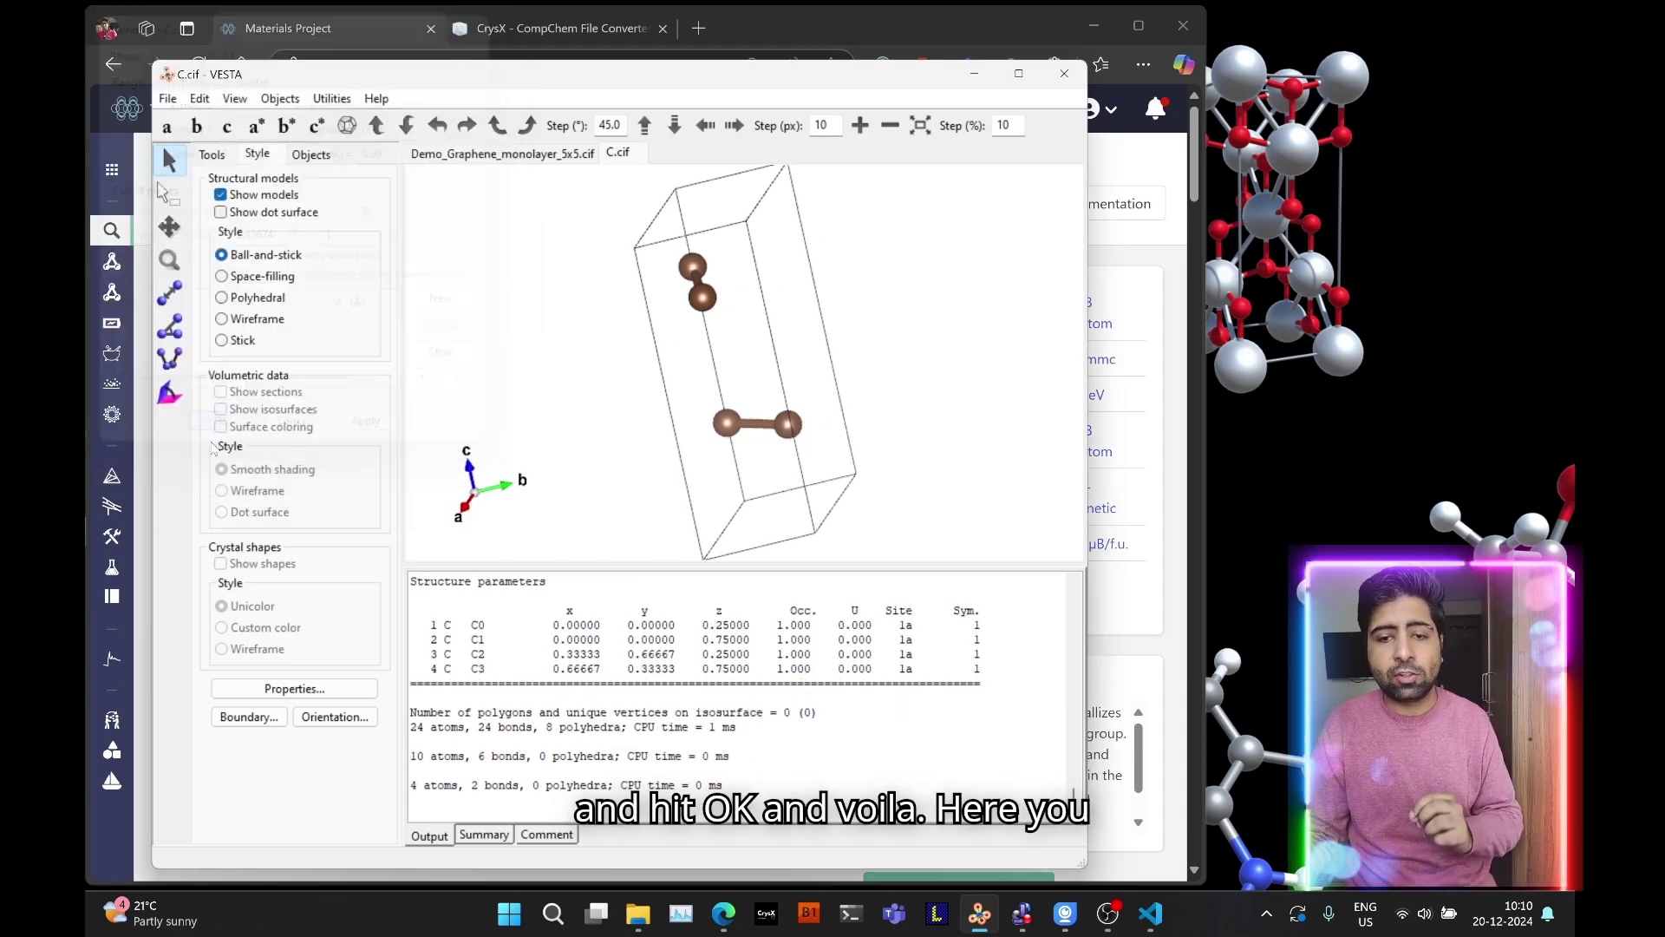
Examine the unit cell from the side and check the latest atom count in the text output
{"action": "left_click_drag", "start_coordinate": [543, 398], "coordinate": [578, 326]}
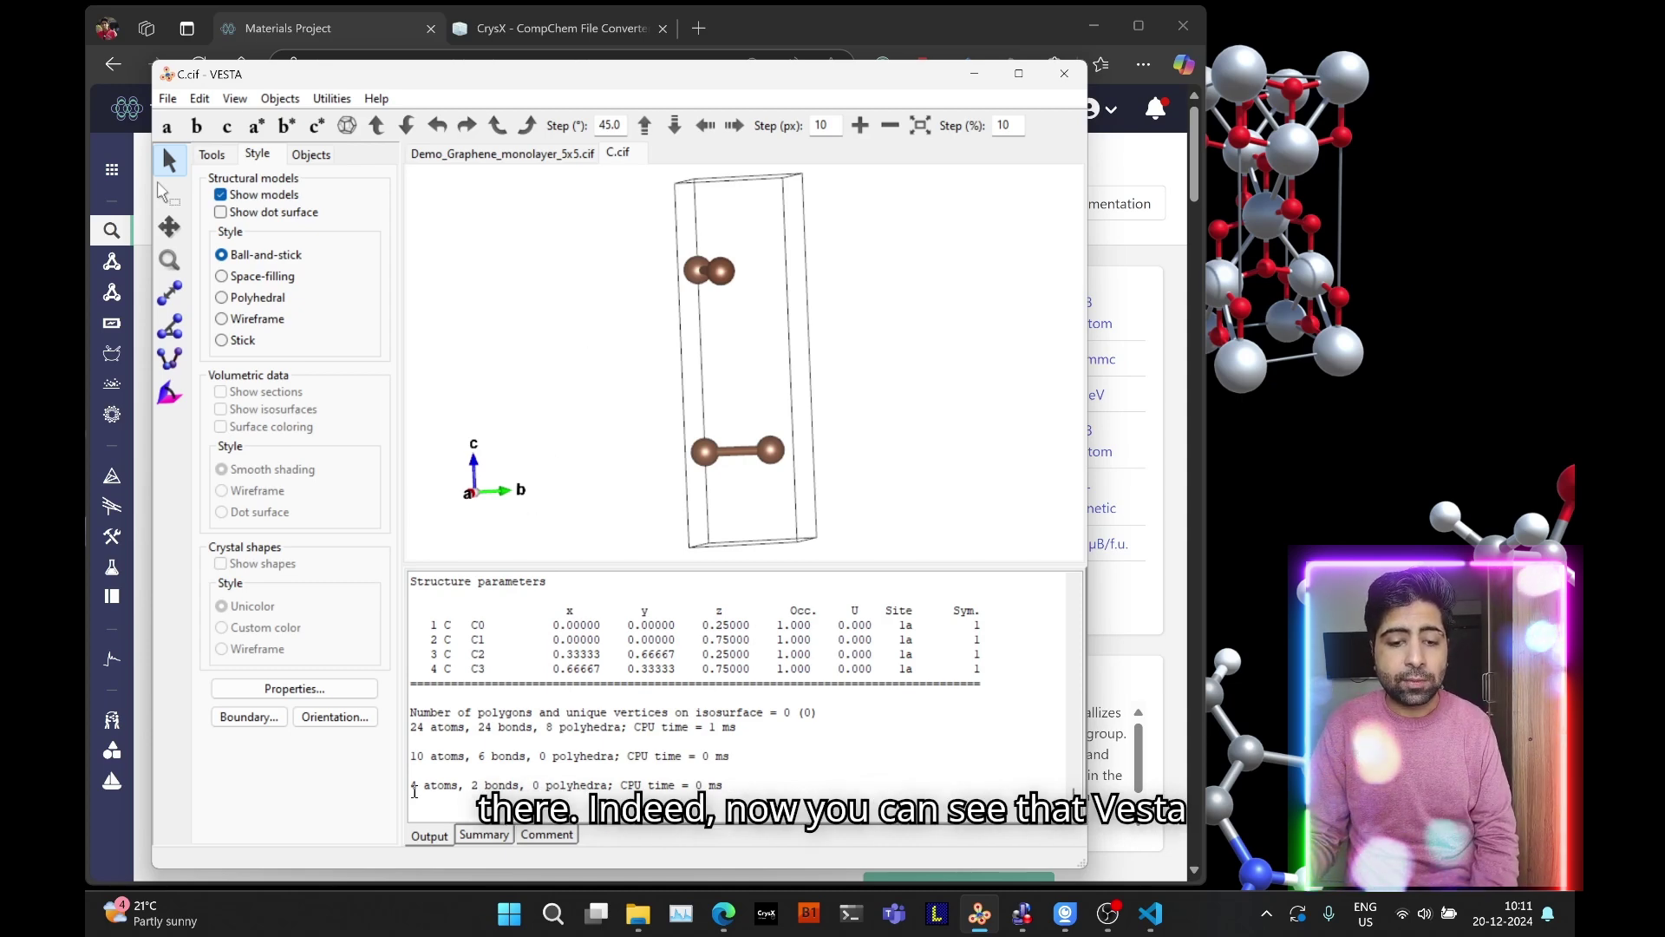
{"action": "mouse_move", "coordinate": [414, 786]}
{"action": "left_mouse_down"}
{"action": "mouse_move", "coordinate": [534, 786]}
{"action": "mouse_move", "coordinate": [415, 798]}
{"action": "left_mouse_up"}
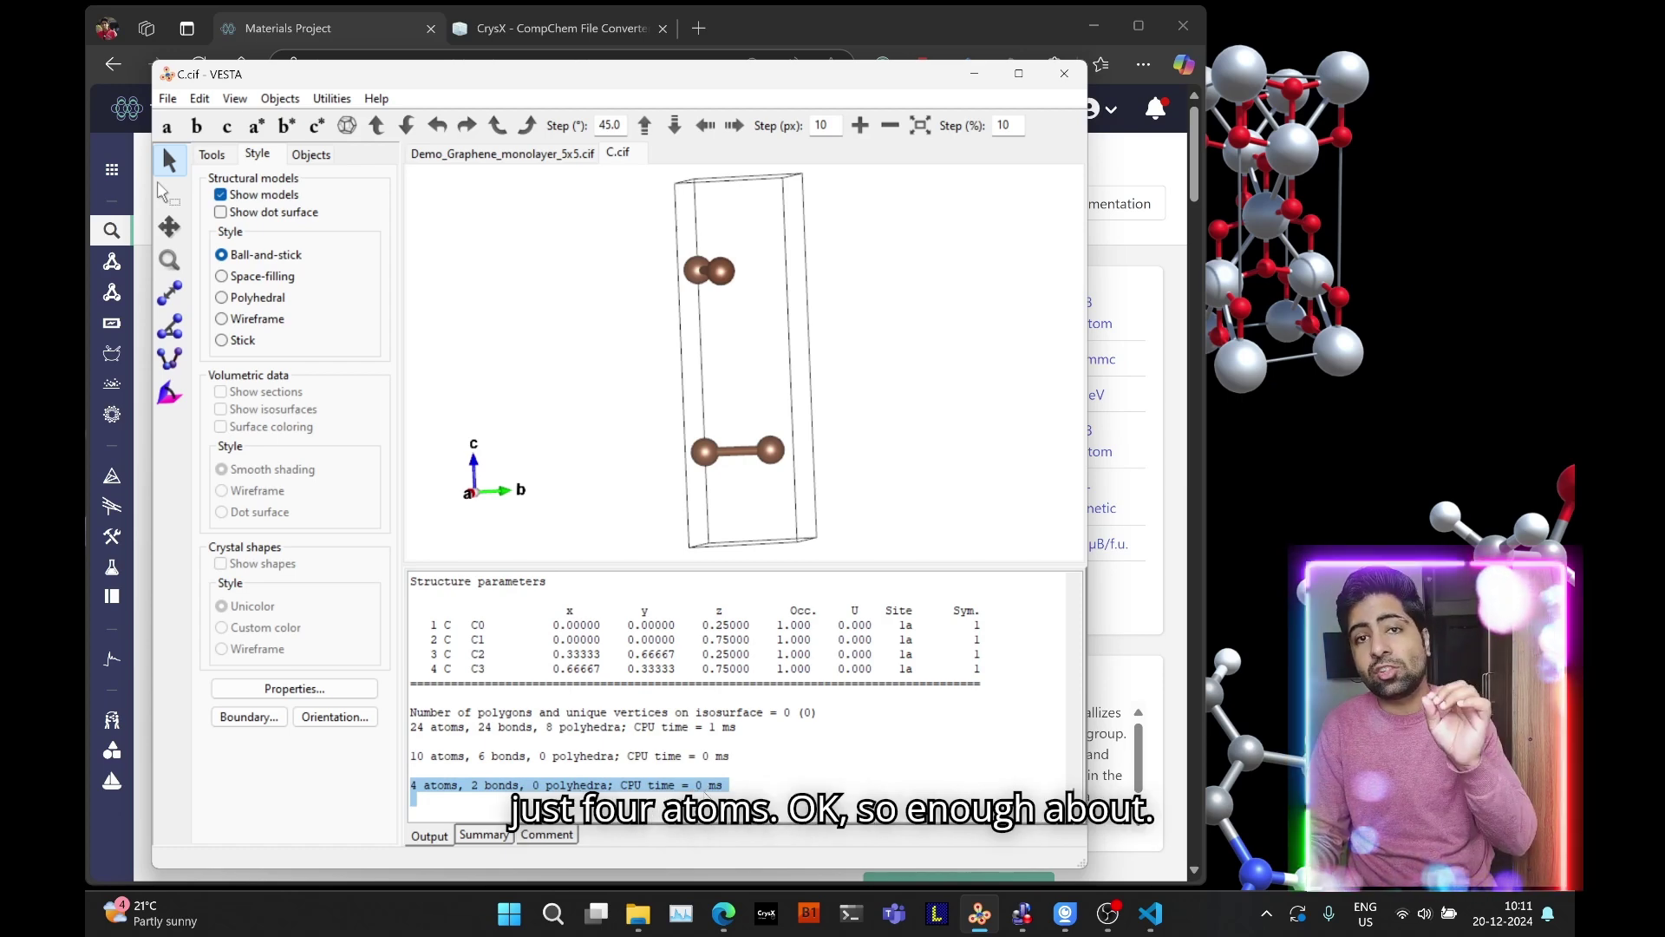
{"action": "mouse_move", "coordinate": [835, 405]}
{"action": "left_mouse_down"}
{"action": "mouse_move", "coordinate": [885, 391]}
{"action": "mouse_move", "coordinate": [811, 385]}
{"action": "left_mouse_up"}
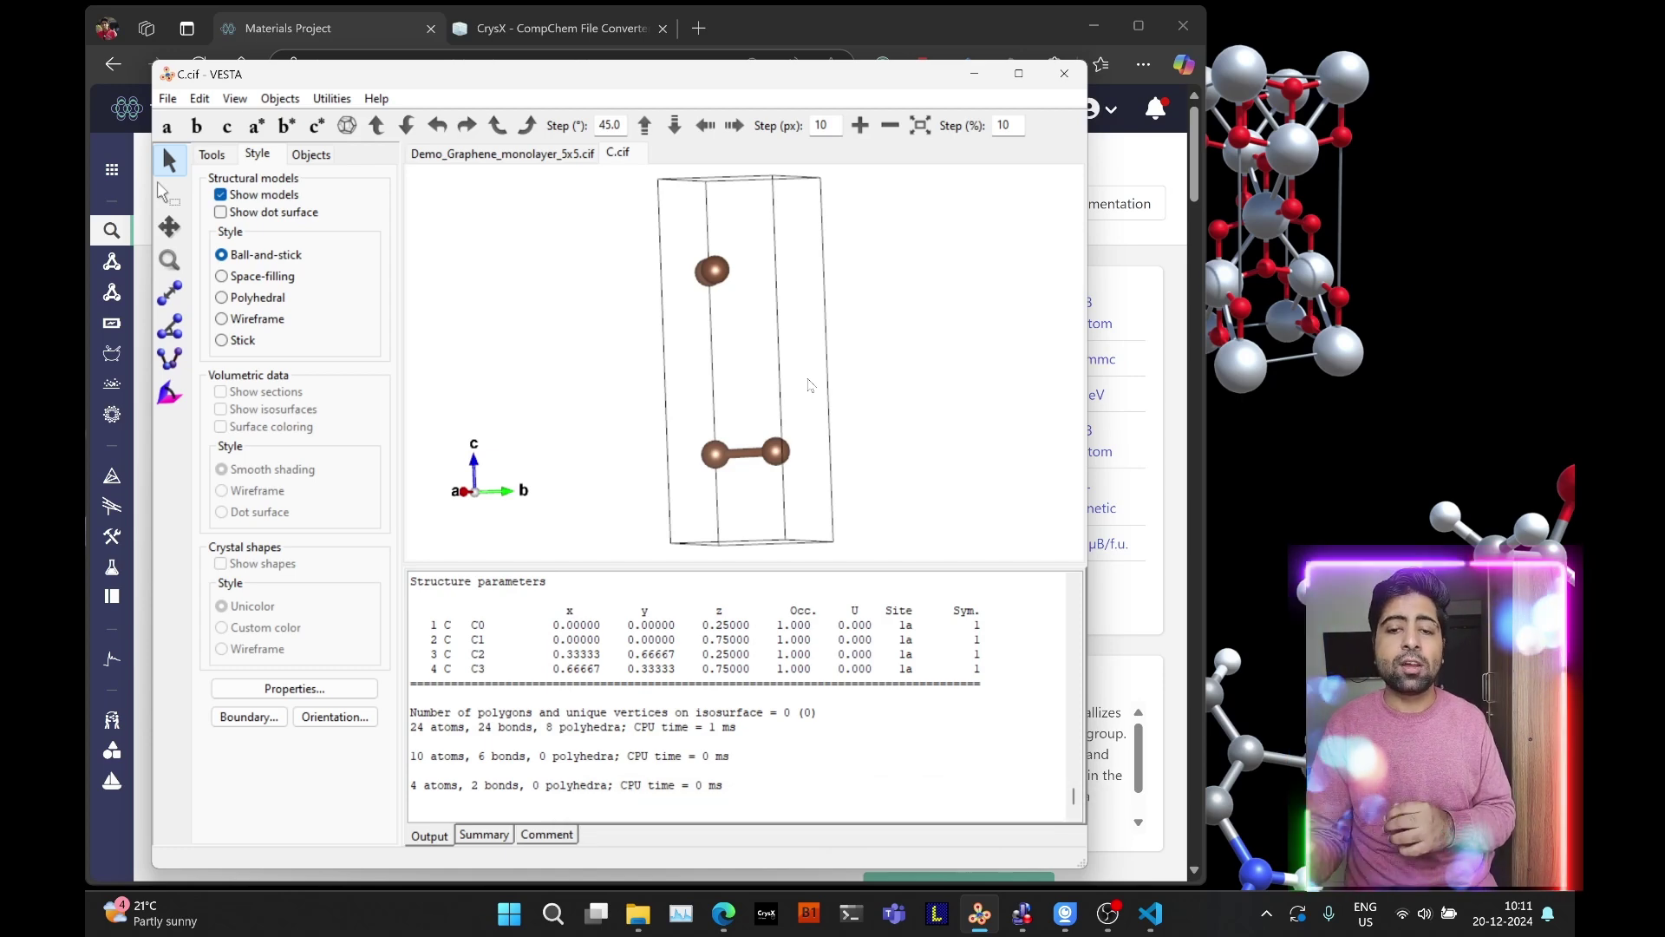
{"action": "mouse_move", "coordinate": [809, 385]}
{"action": "left_mouse_down"}
{"action": "mouse_move", "coordinate": [620, 409]}
{"action": "mouse_move", "coordinate": [702, 379]}
{"action": "mouse_move", "coordinate": [792, 375]}
{"action": "mouse_move", "coordinate": [652, 352]}
{"action": "left_mouse_up"}
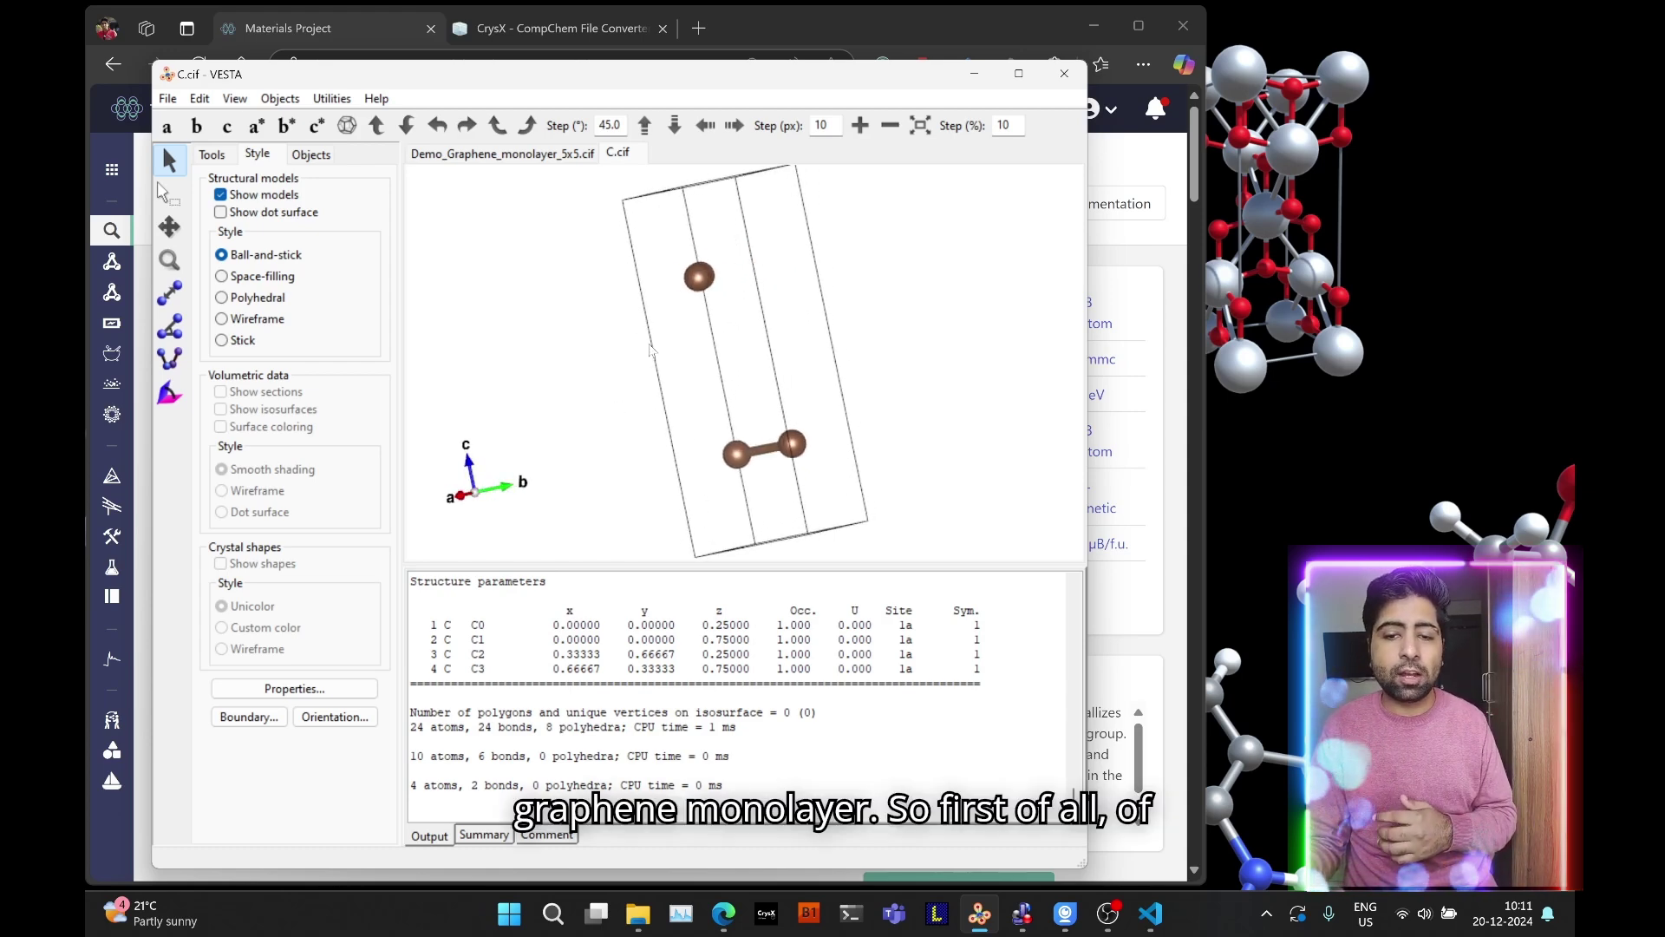
Try deleting the carbon atoms of the upper layer by selecting them in the model
{"action": "left_click", "coordinate": [167, 192]}
{"action": "left_click", "coordinate": [696, 274]}
{"action": "double_click", "coordinate": [696, 274]}
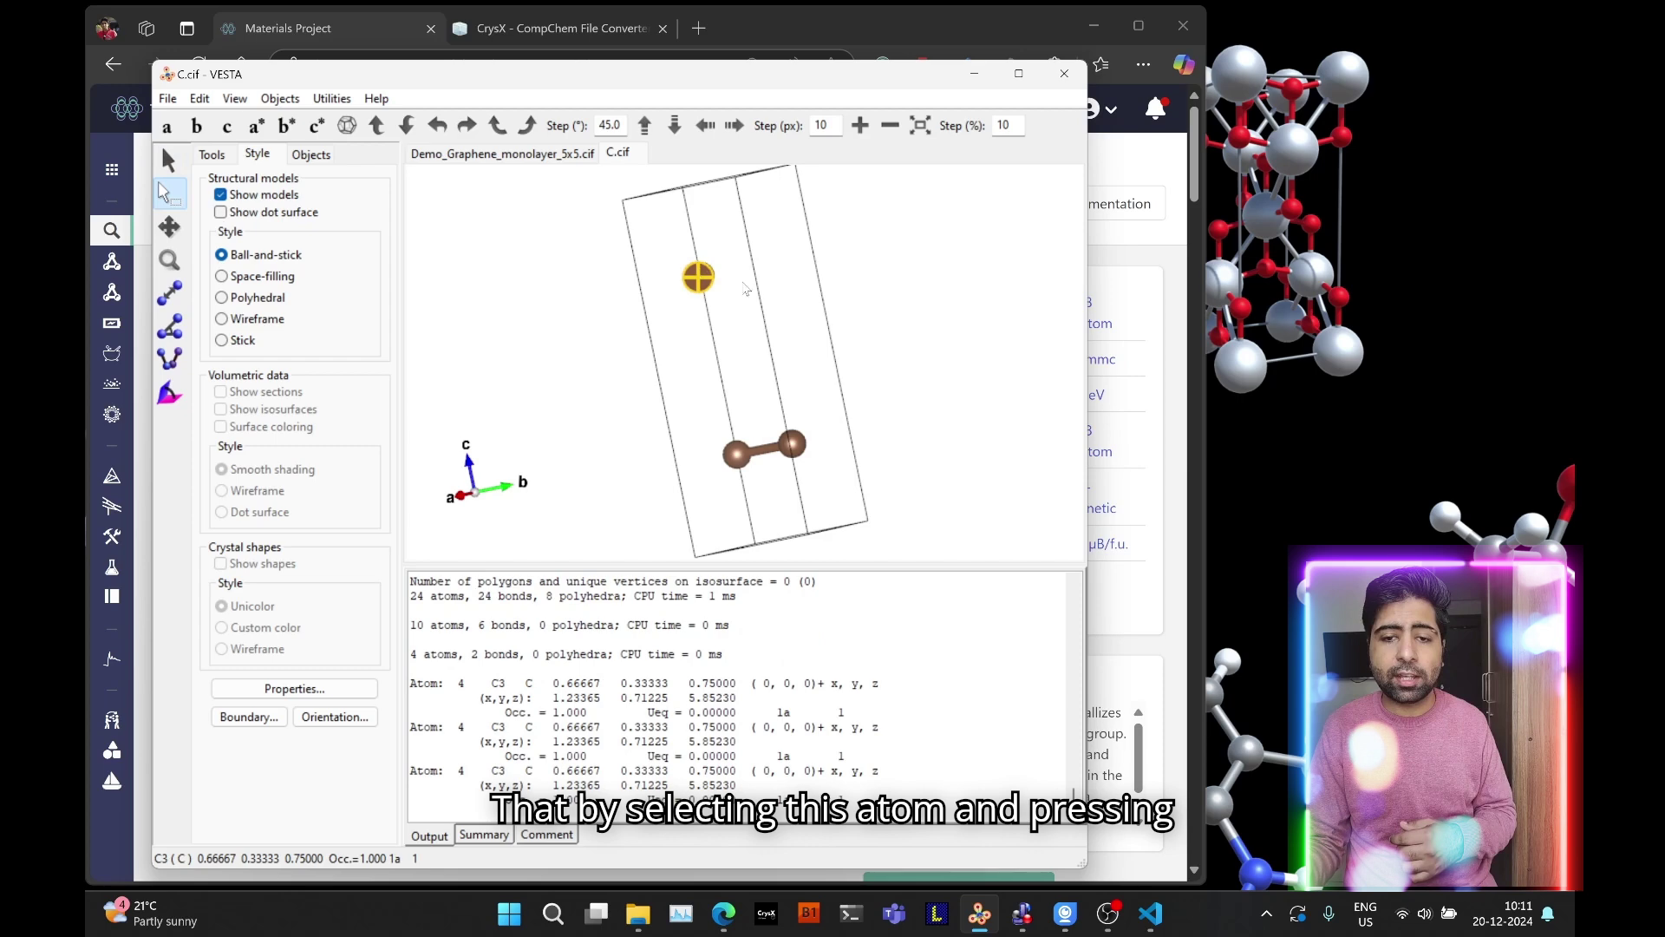
{"action": "left_click", "coordinate": [746, 289]}
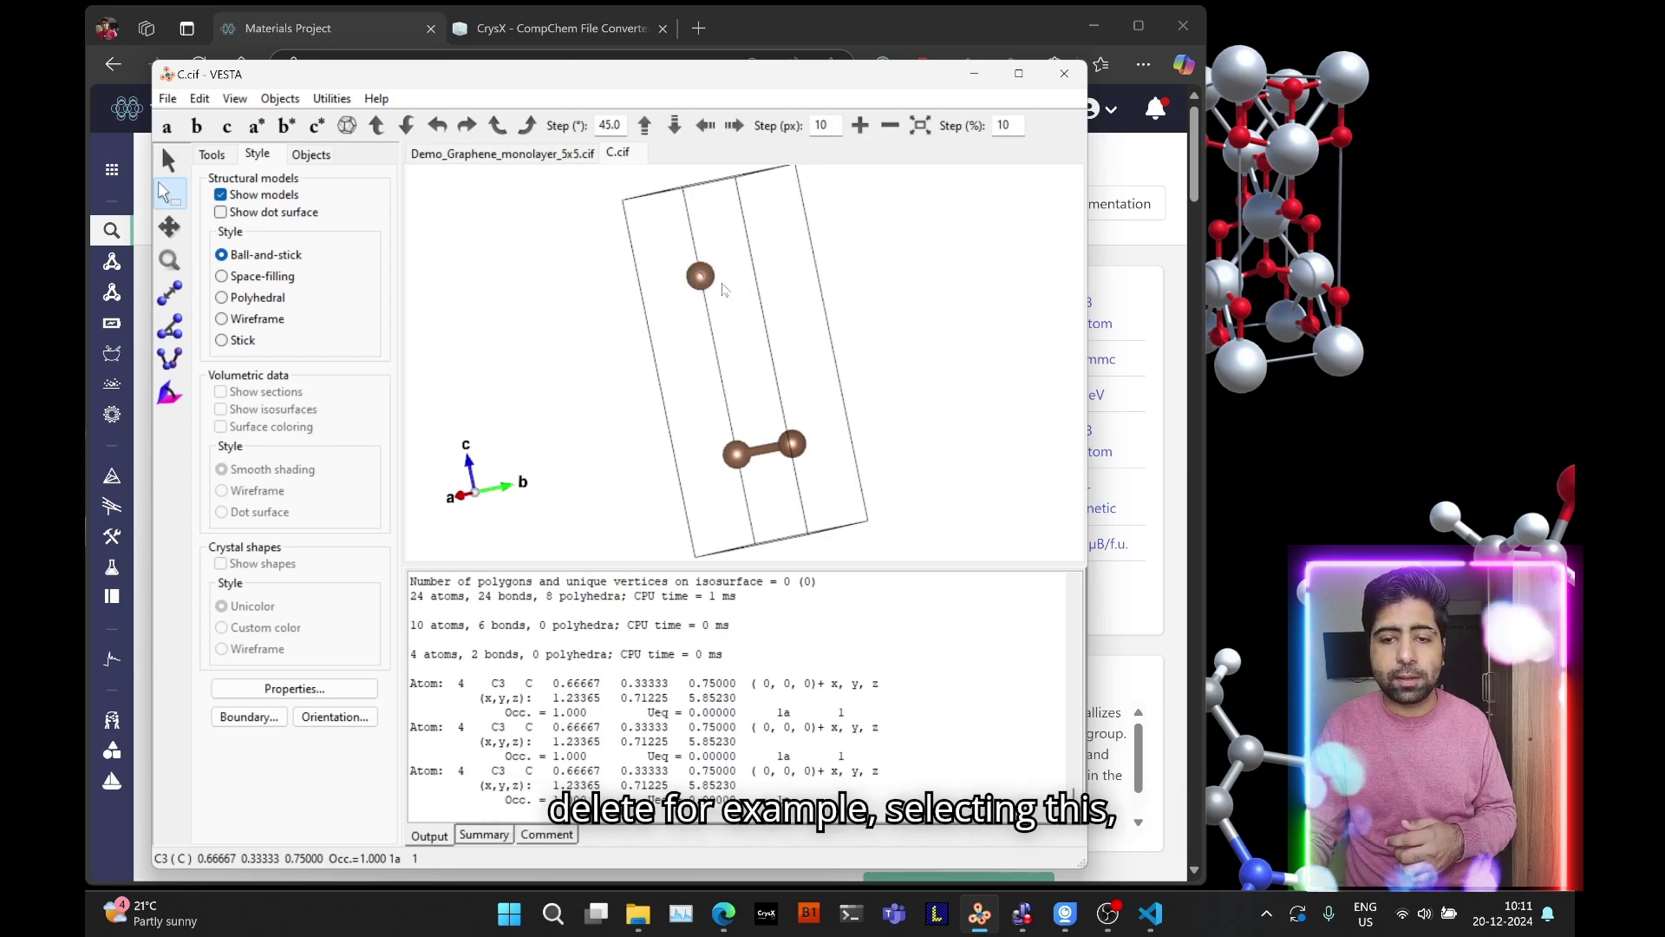
{"action": "left_click", "coordinate": [690, 284]}
{"action": "key", "text": "Delete"}
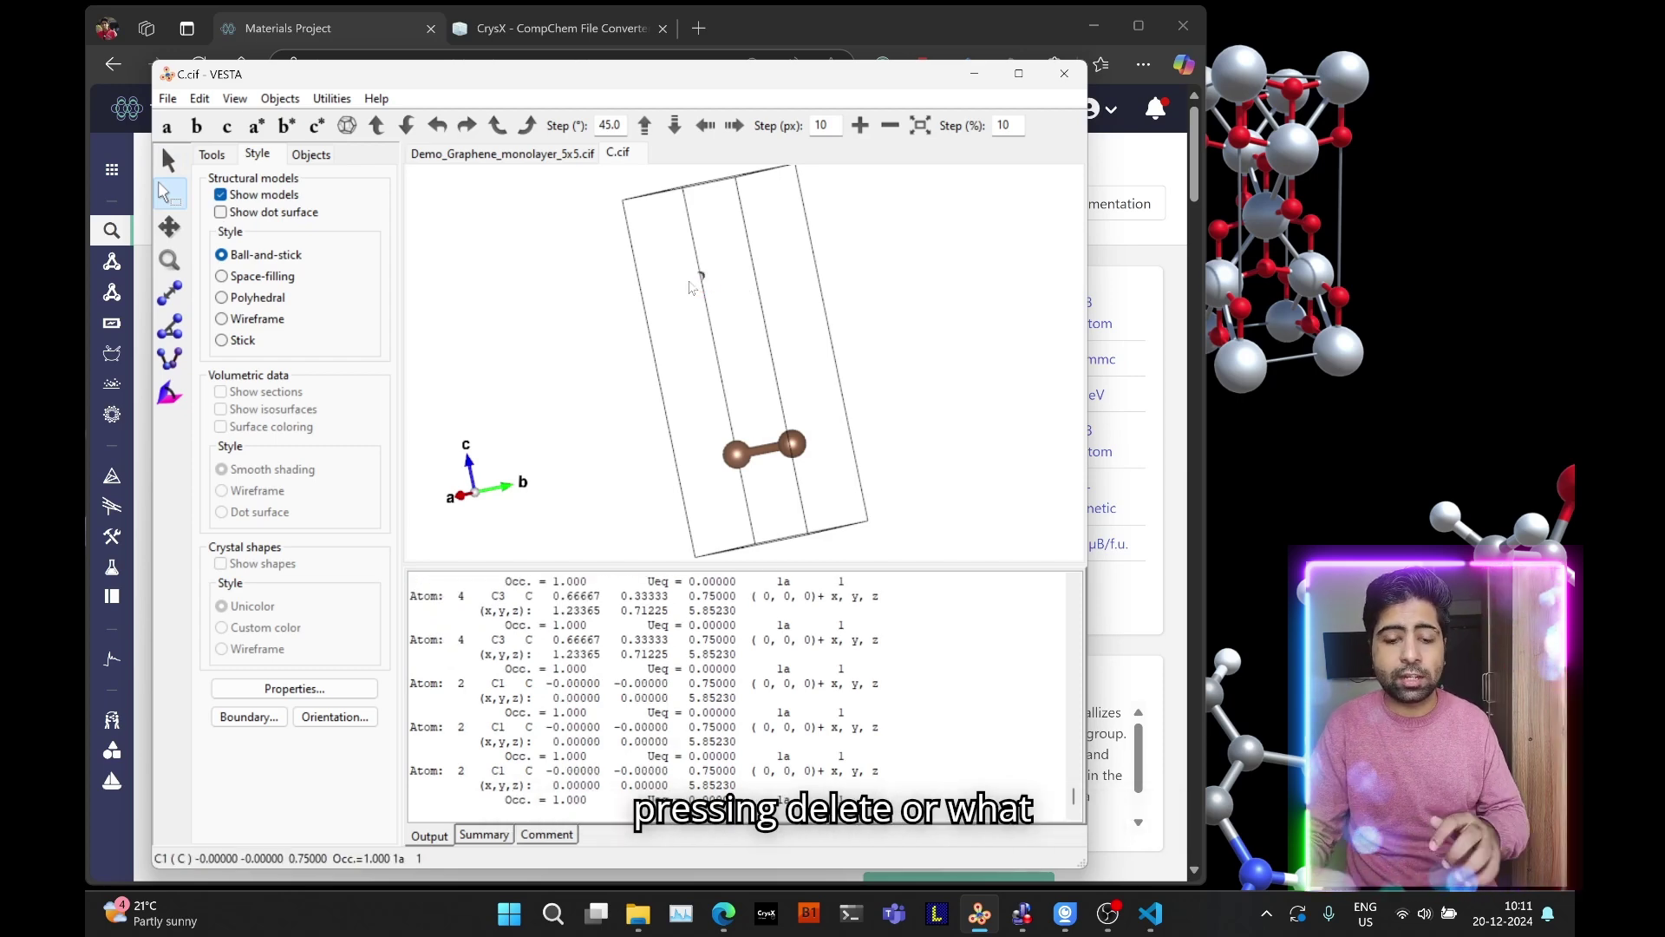
Undo the deletion of the upper layer's carbon atoms and check both layers from different angles
{"action": "key", "text": "ctrl+z"}
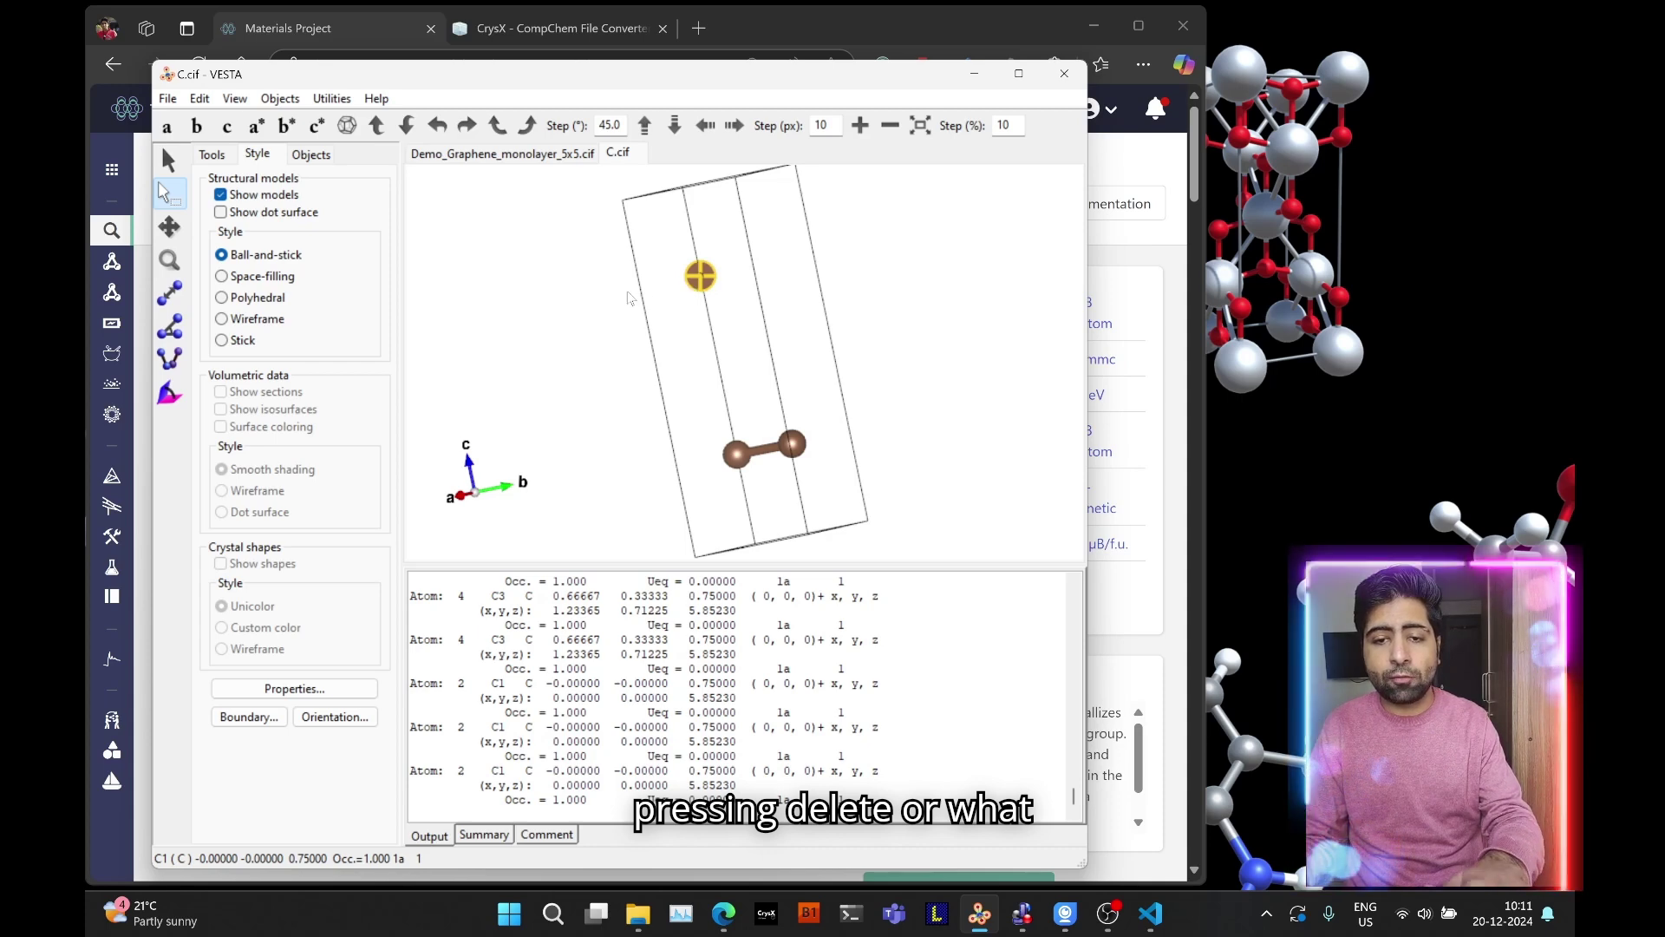
{"action": "left_click", "coordinate": [595, 311]}
{"action": "left_click", "coordinate": [171, 160]}
{"action": "left_click_drag", "start_coordinate": [543, 307], "coordinate": [681, 357]}
{"action": "key", "text": "ctrl+z"}
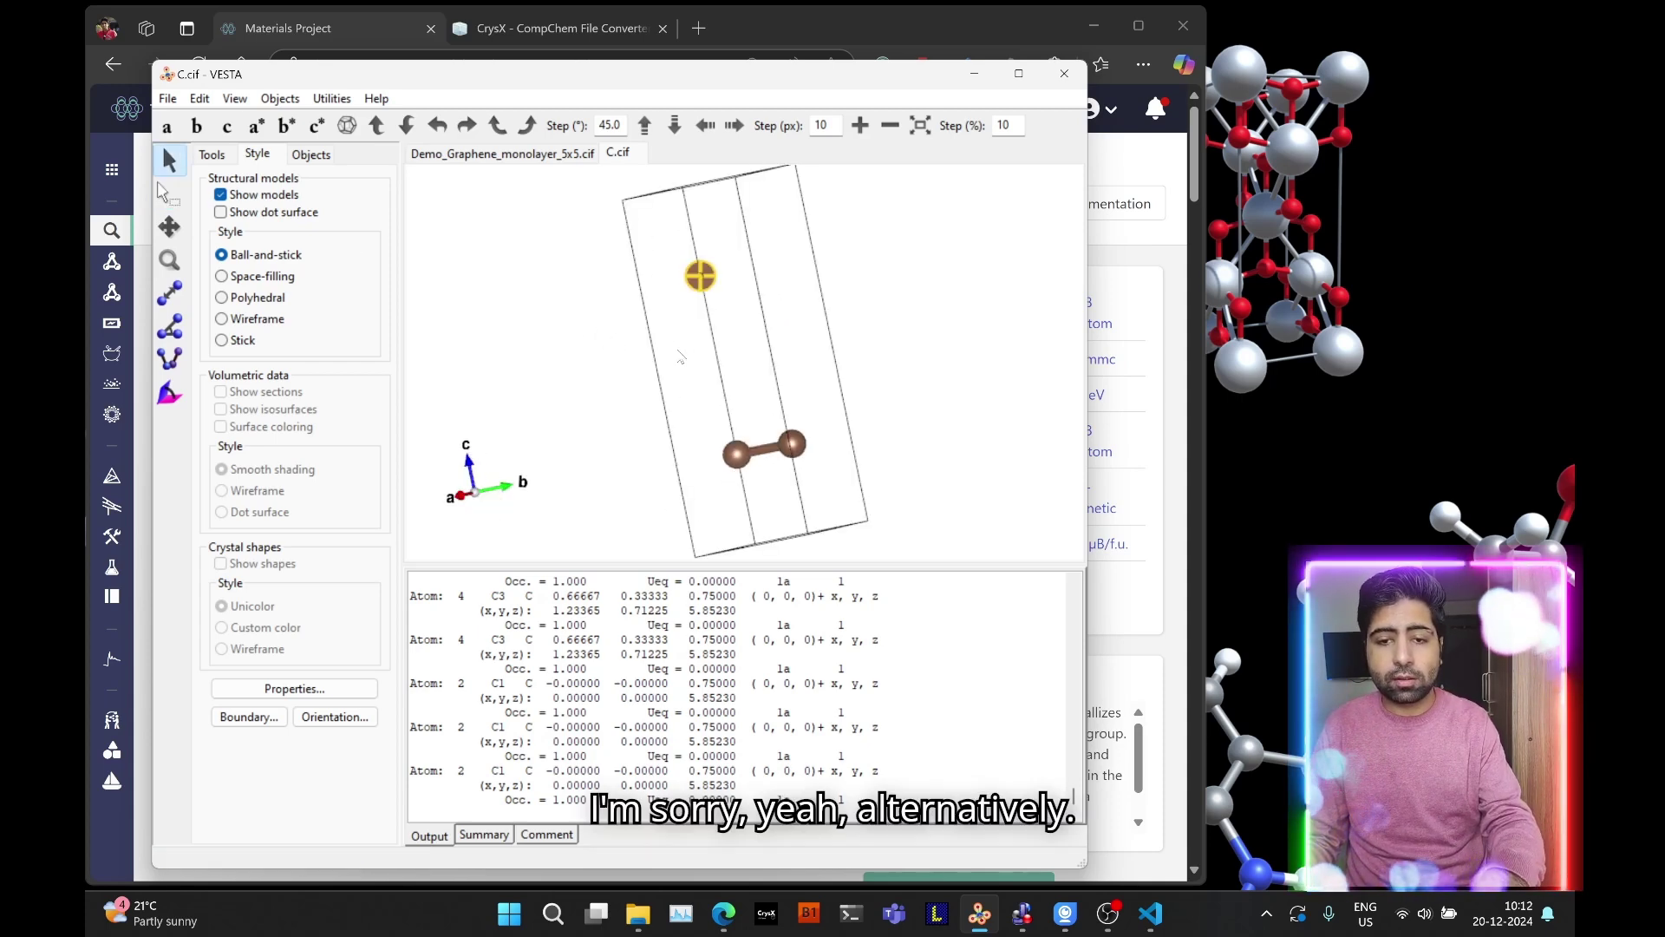
{"action": "left_click_drag", "start_coordinate": [530, 300], "coordinate": [761, 346]}
{"action": "key", "text": "ctrl+z"}
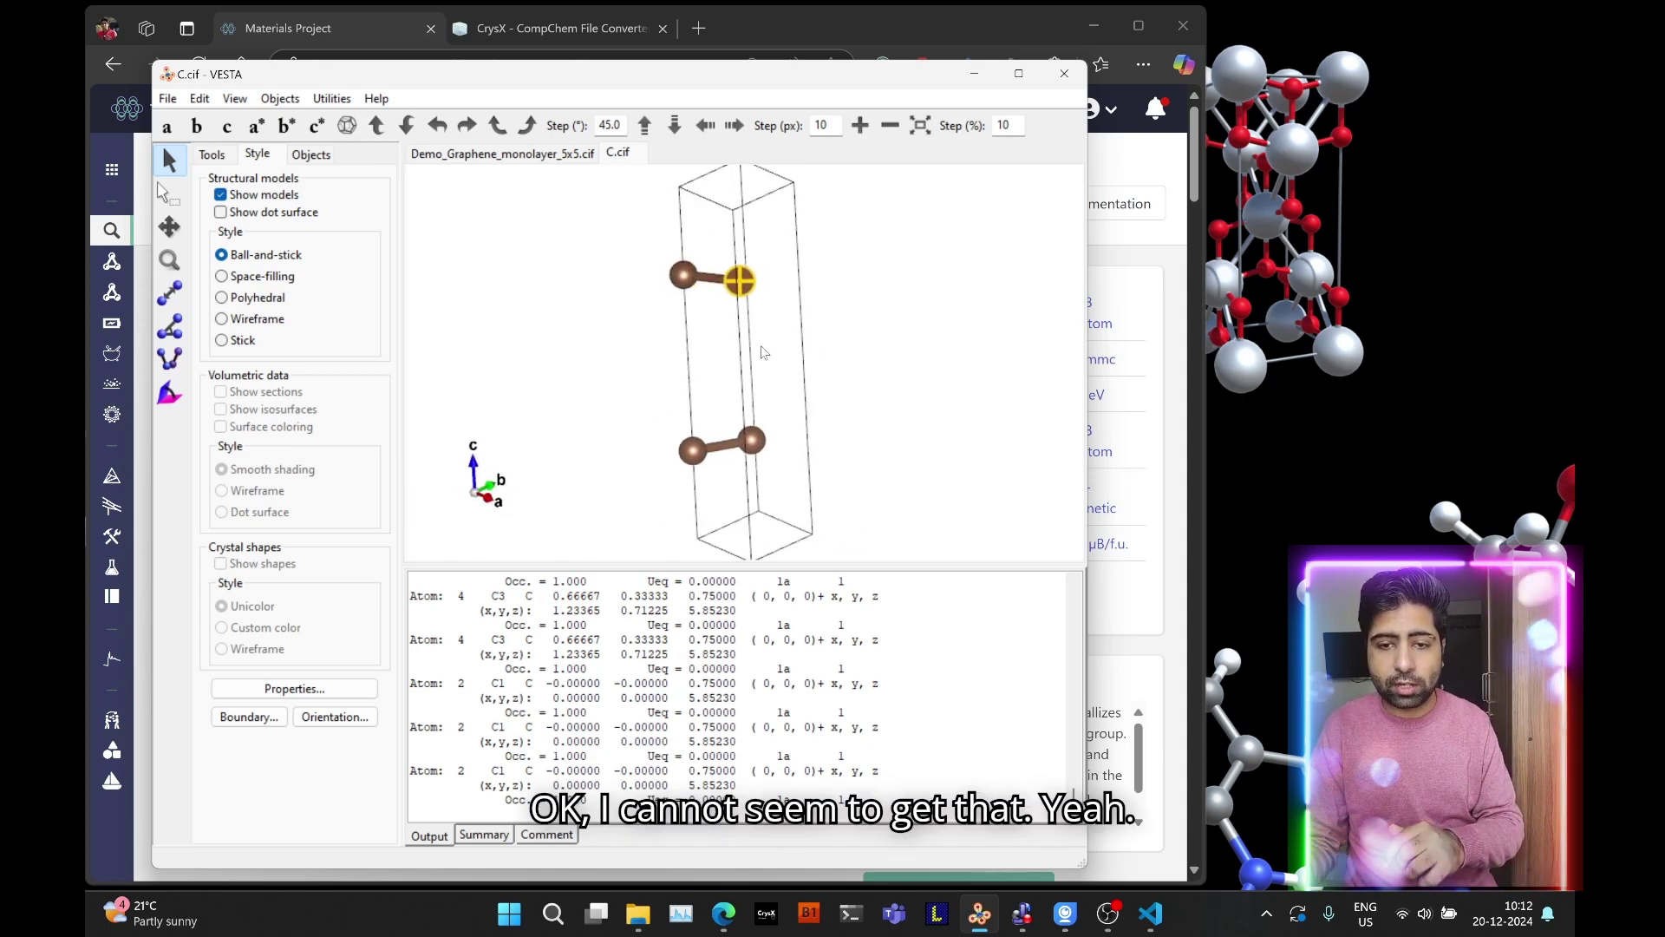
{"action": "left_click_drag", "start_coordinate": [862, 314], "coordinate": [846, 318]}
{"action": "key", "text": "ctrl+z"}
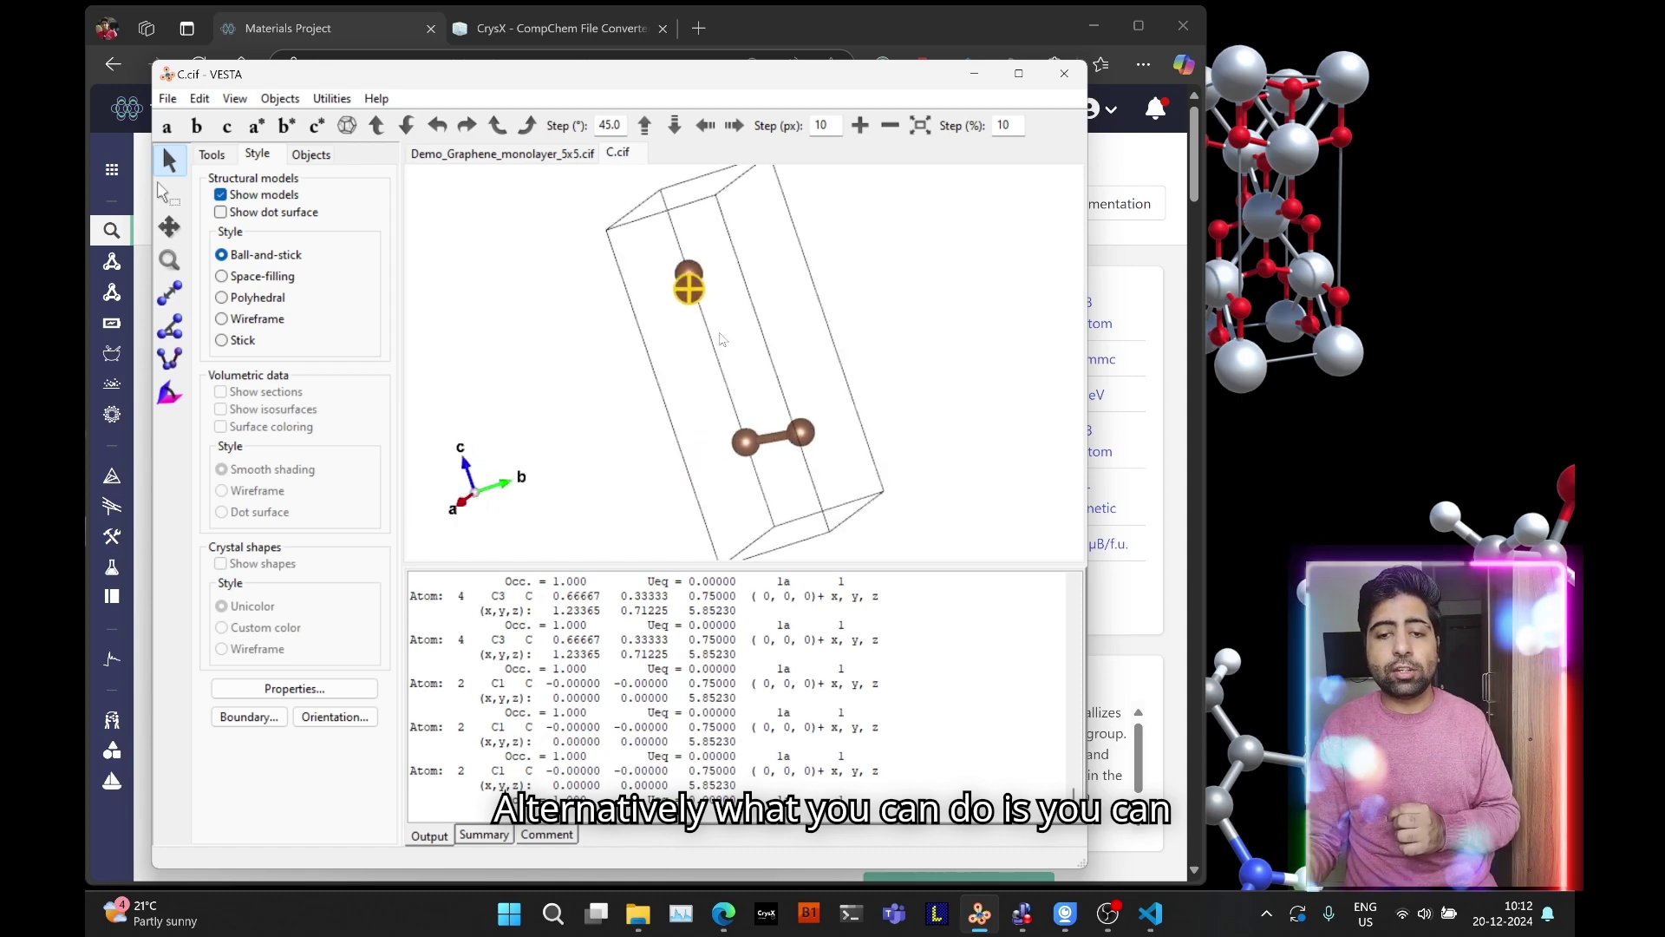
Delete the carbon sites C1 and C3 at z = 0.75 from the structure parameters and apply the change
{"action": "left_click", "coordinate": [199, 98]}
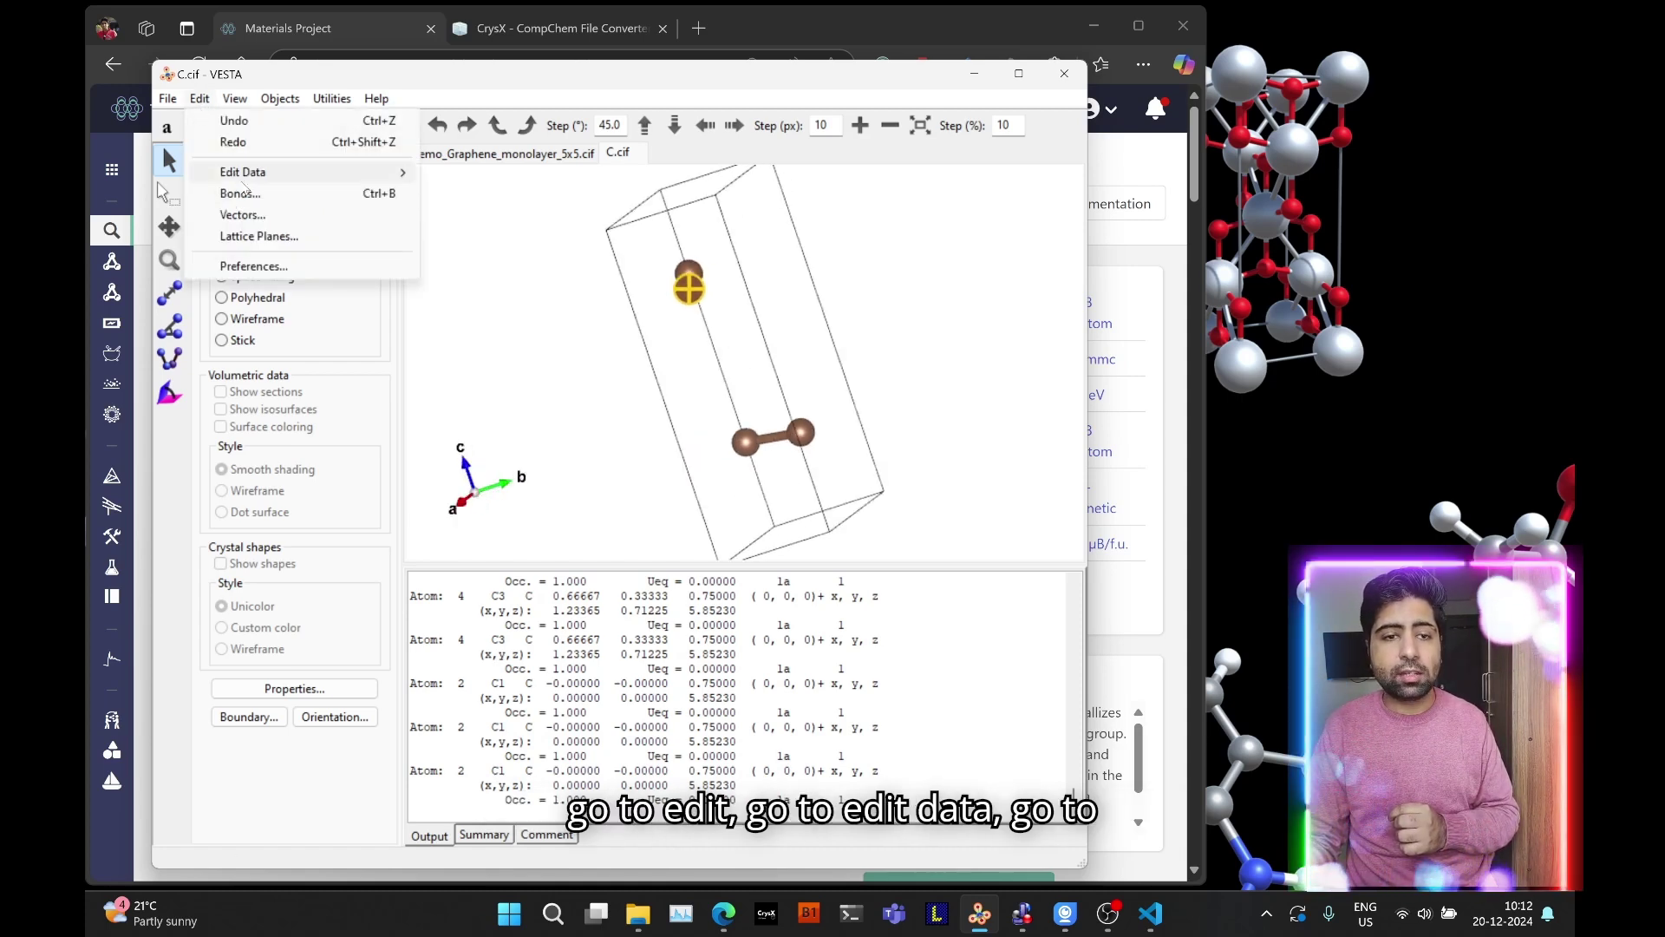
{"action": "mouse_move", "coordinate": [243, 171]}
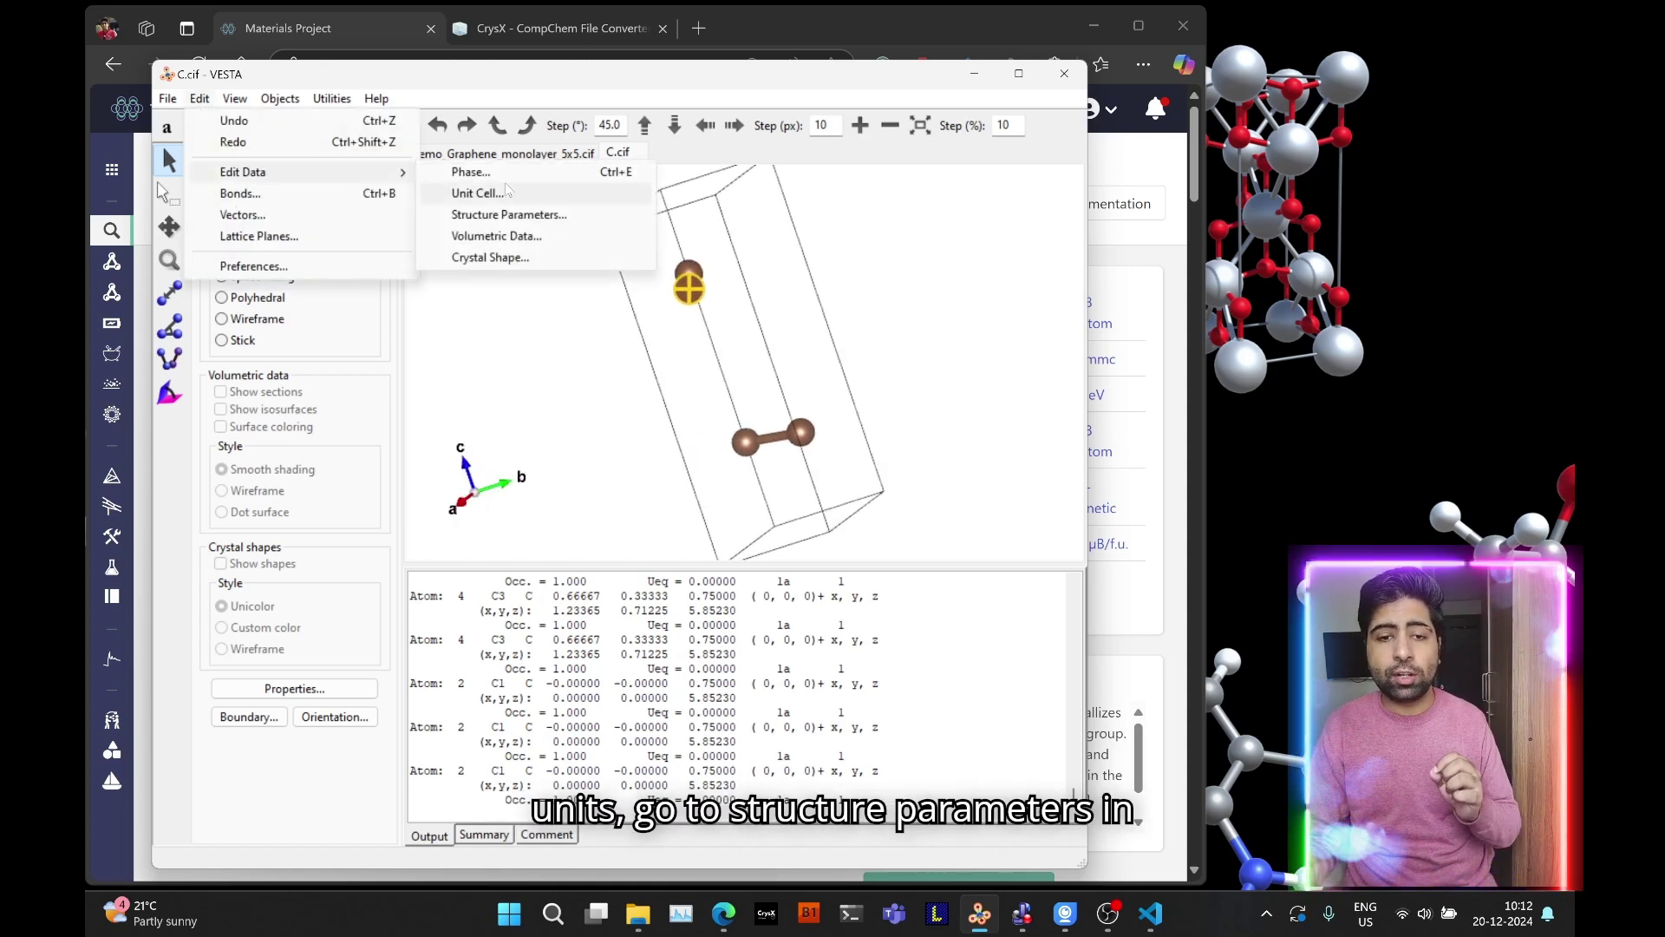
{"action": "left_click", "coordinate": [514, 215]}
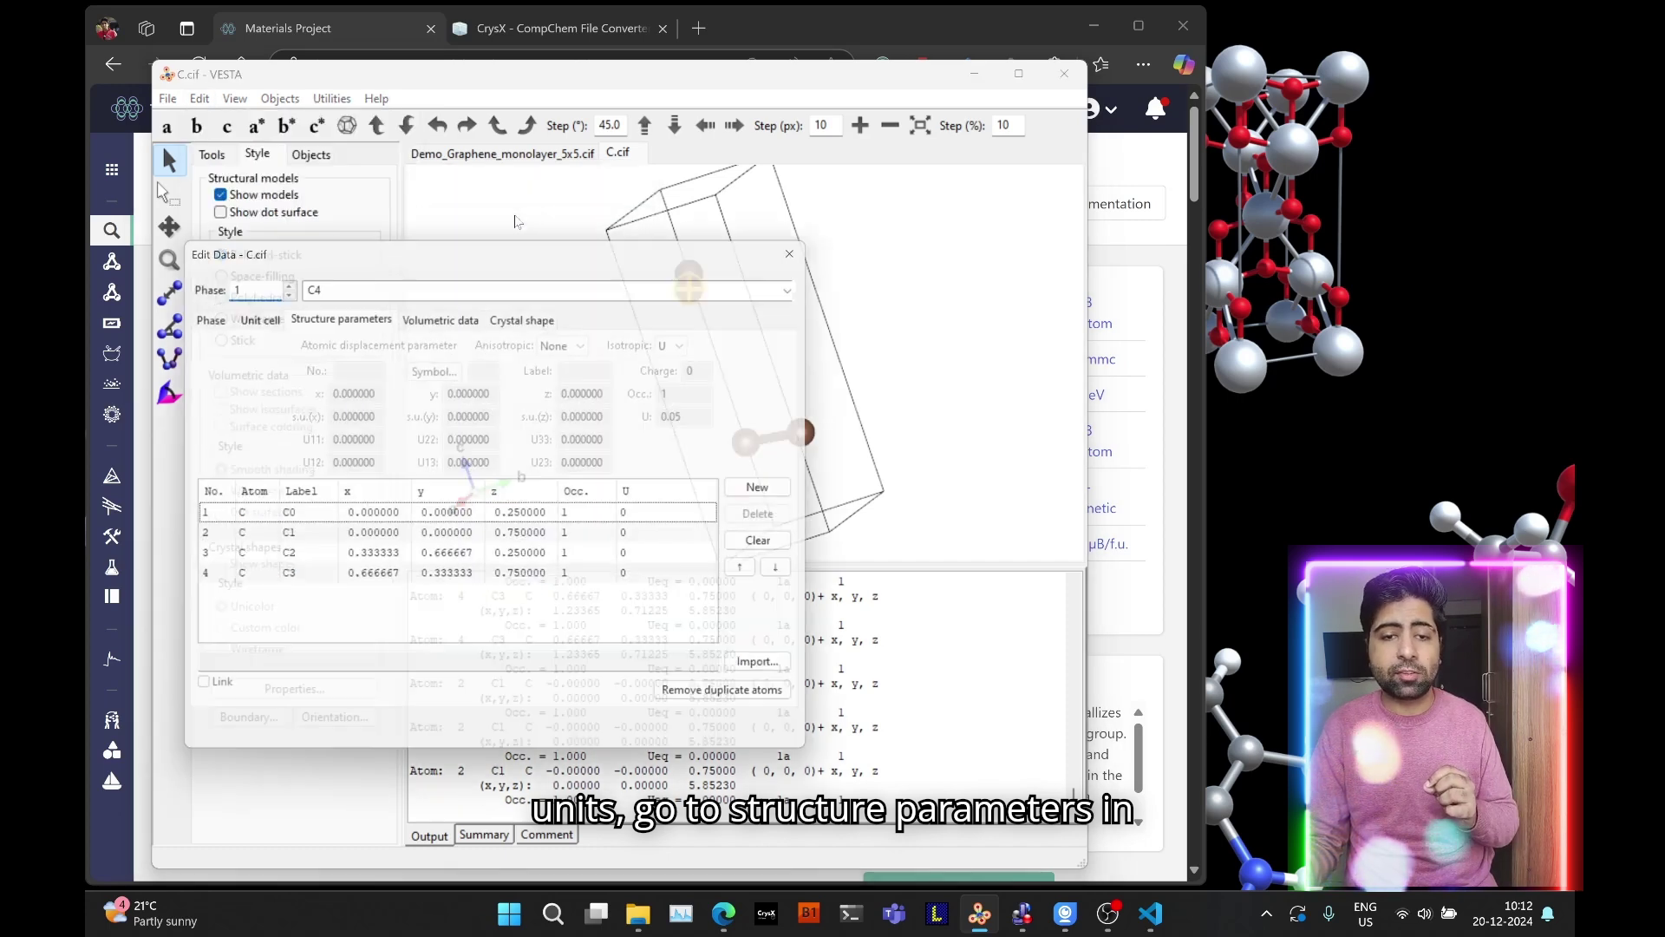
{"action": "left_click", "coordinate": [513, 545]}
{"action": "left_click", "coordinate": [533, 587]}
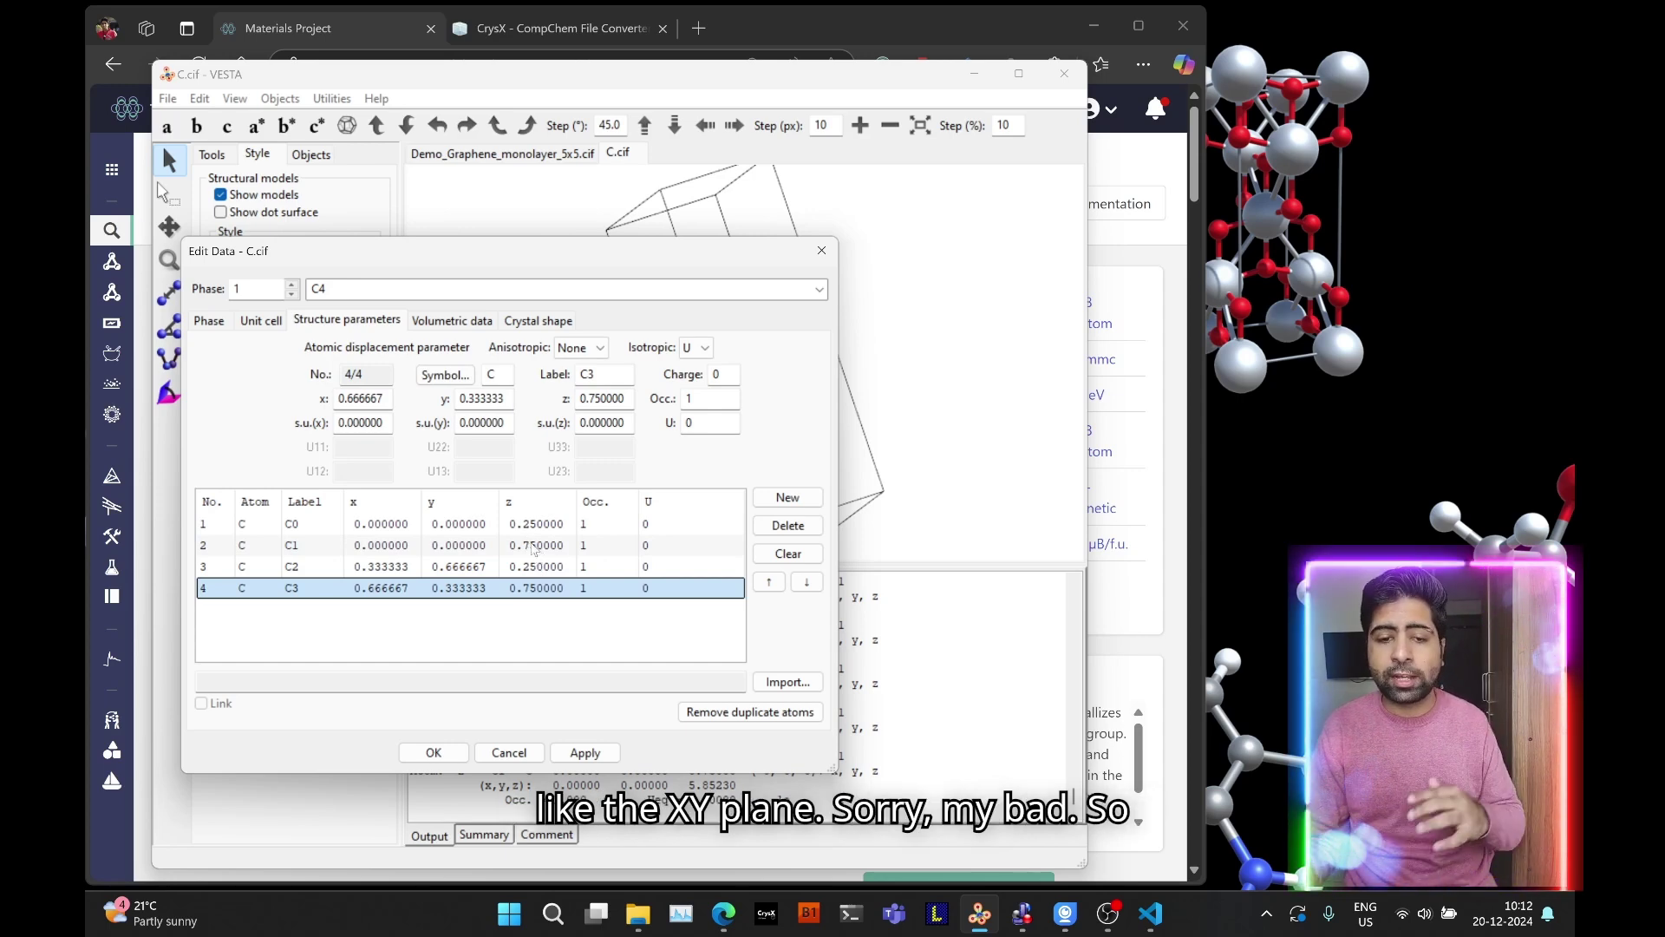
{"action": "left_click", "coordinate": [533, 548]}
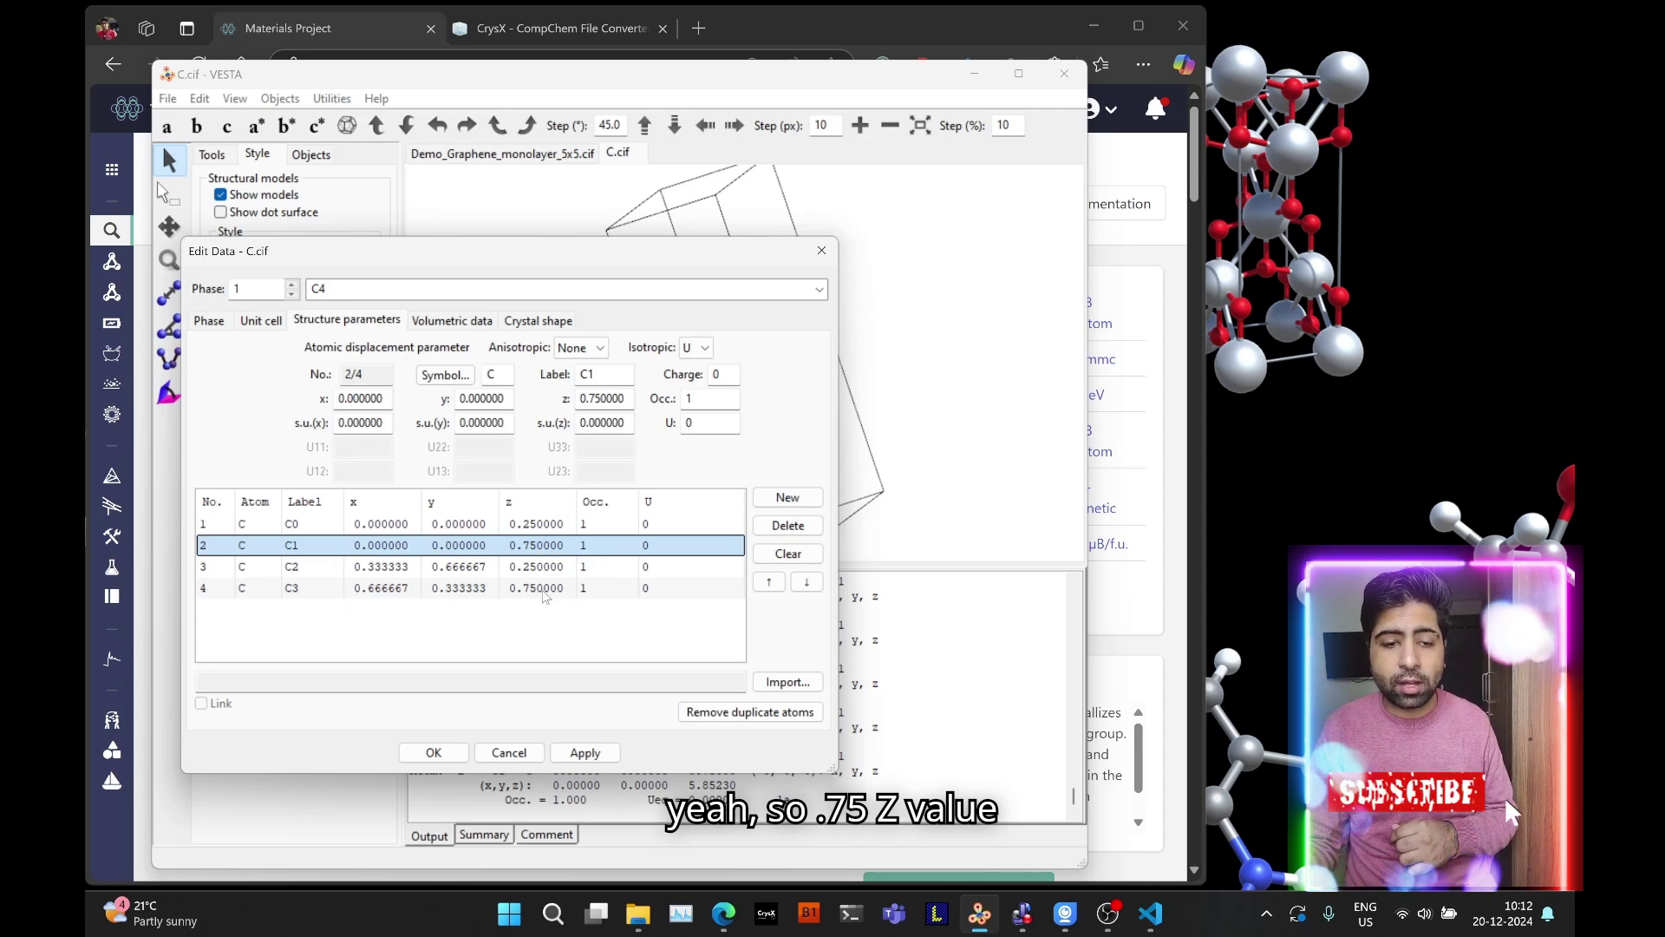
{"action": "left_click", "coordinate": [787, 525]}
{"action": "left_click", "coordinate": [614, 568]}
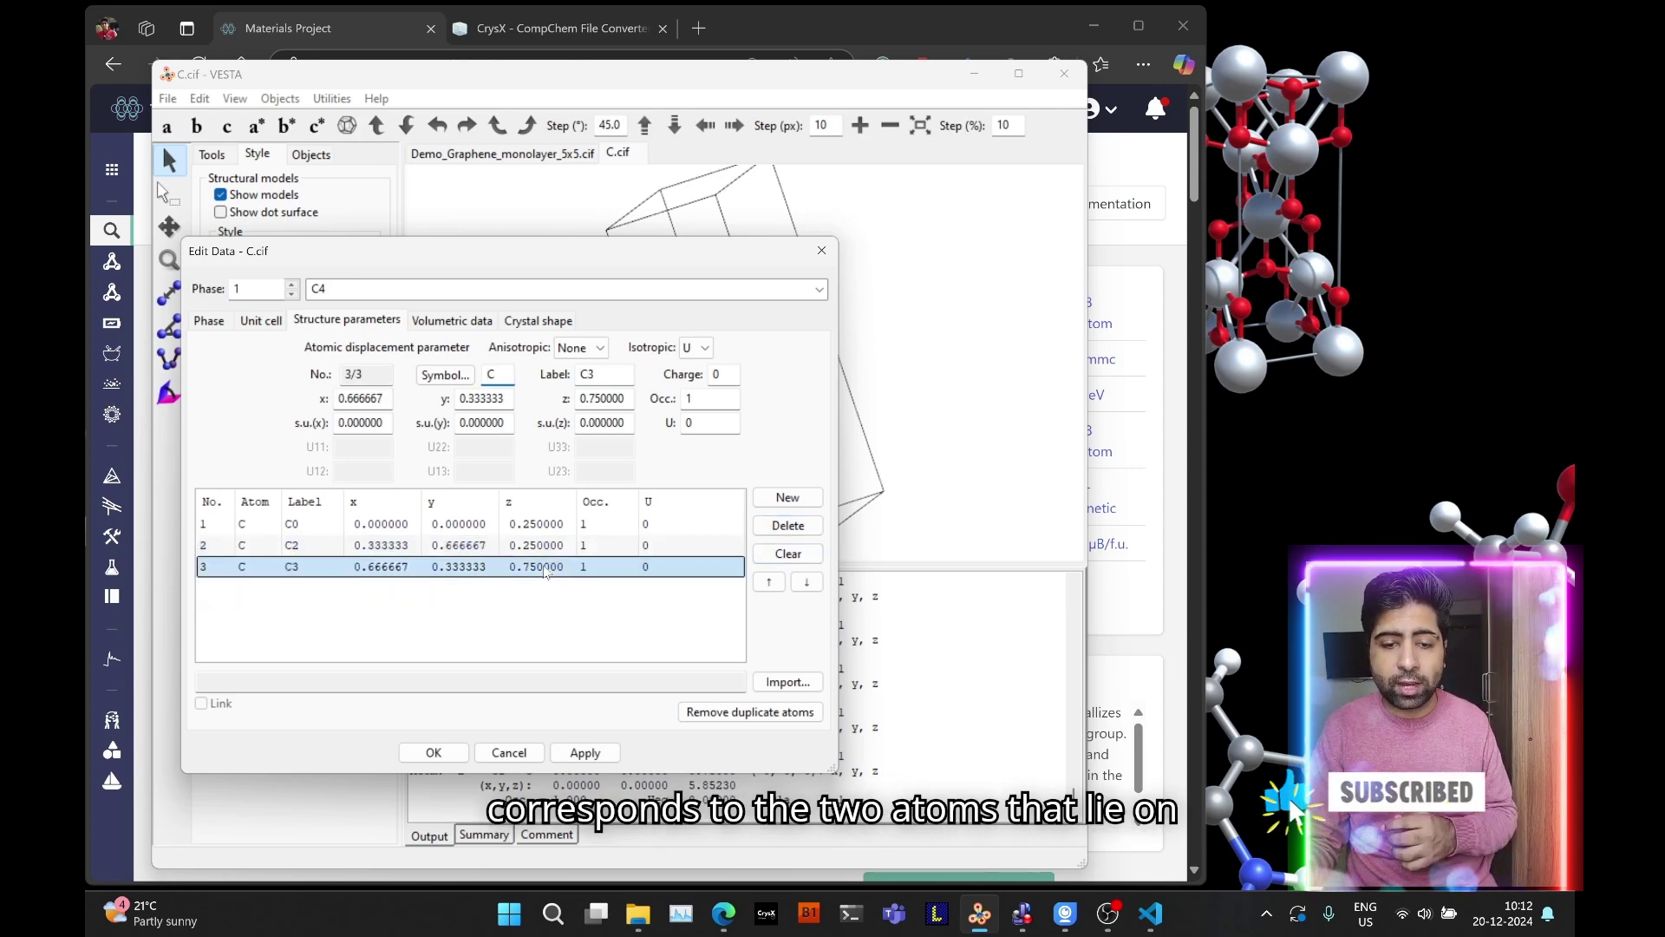
{"action": "left_click", "coordinate": [787, 525]}
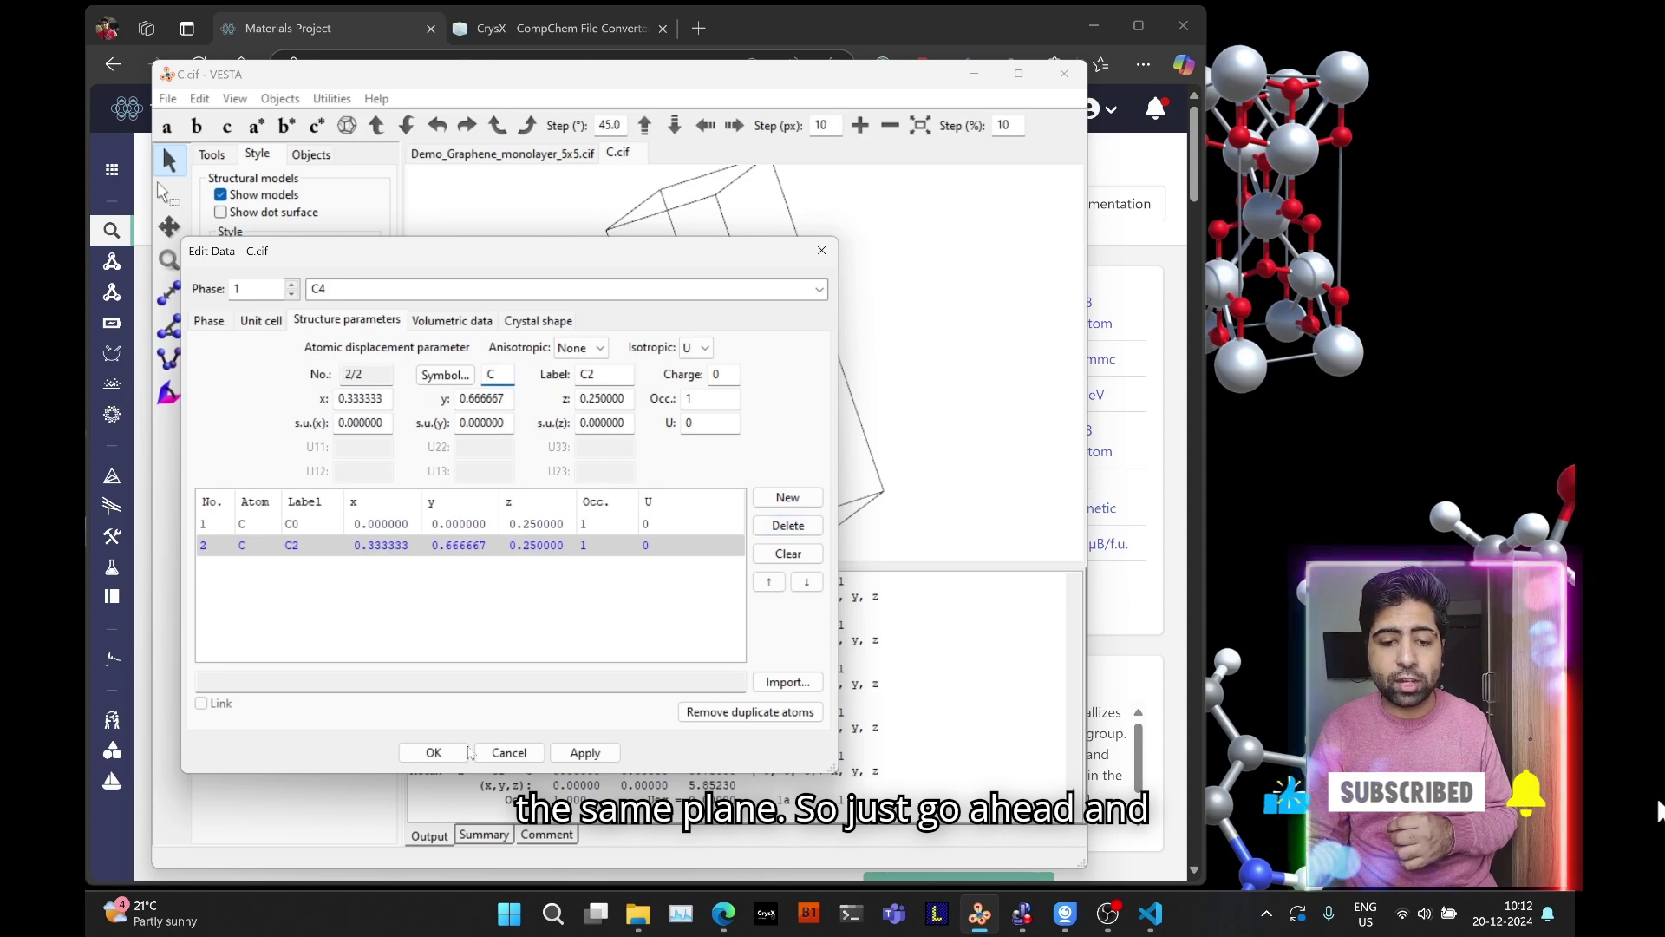
{"action": "key", "text": "Return"}
{"action": "left_click_drag", "start_coordinate": [763, 371], "coordinate": [836, 271]}
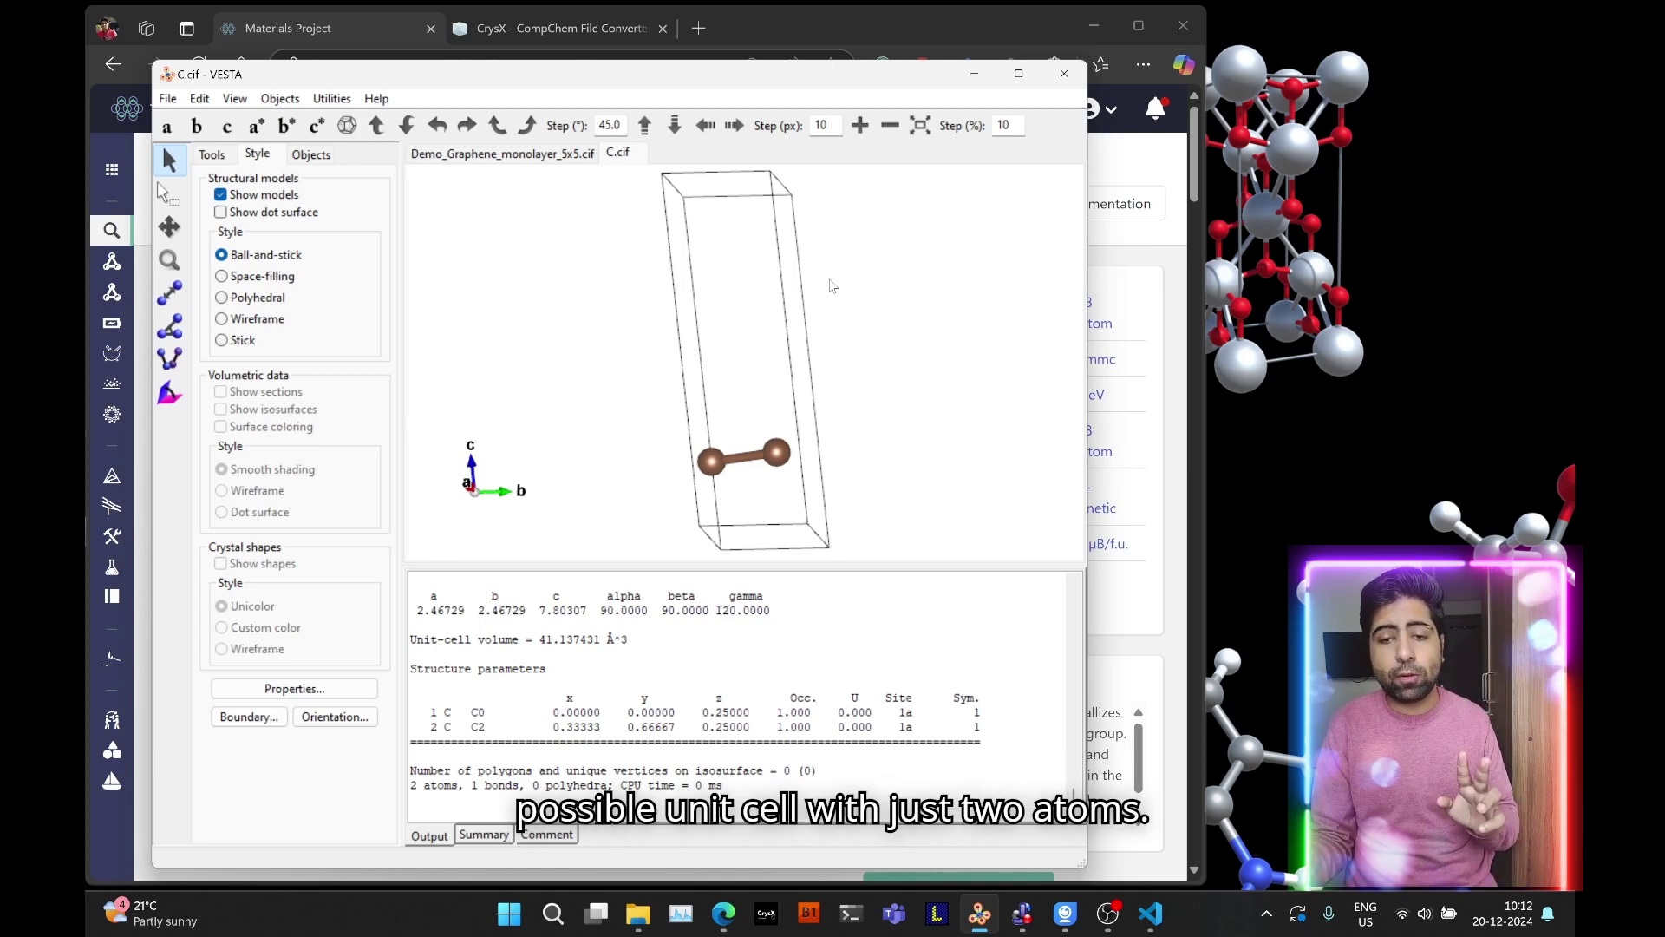
{"action": "left_click_drag", "start_coordinate": [829, 283], "coordinate": [856, 322]}
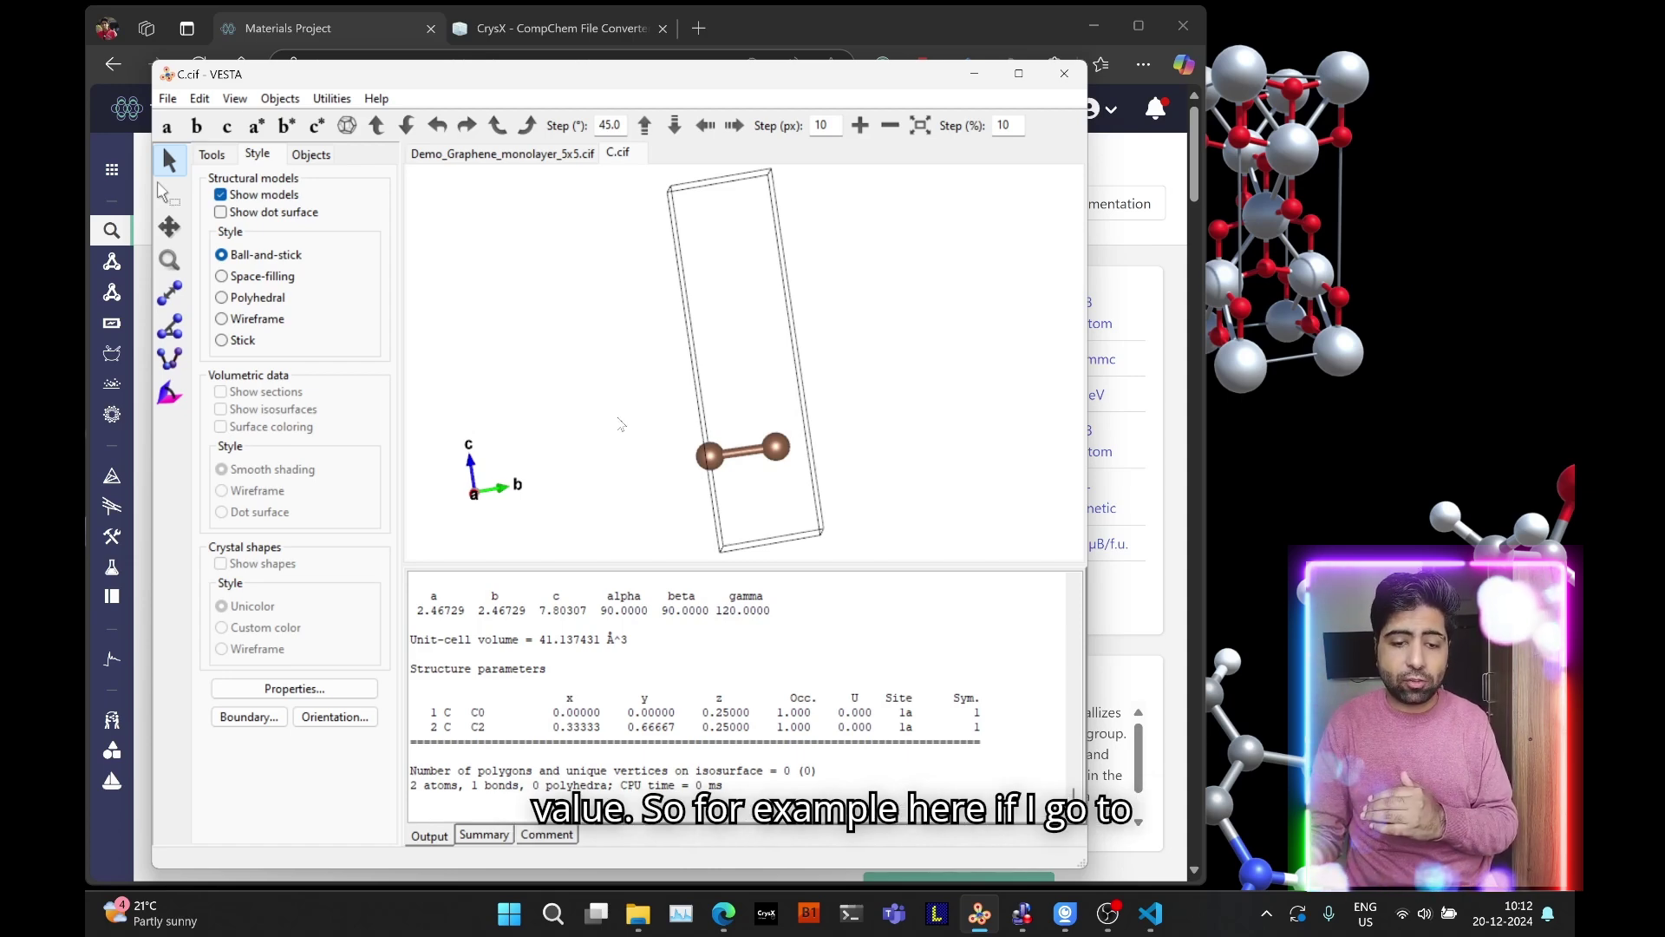
Check the lattice parameter summary and set the unit cell's c lattice parameter to 15 Å to add vacuum above the layer
{"action": "left_click", "coordinate": [482, 834]}
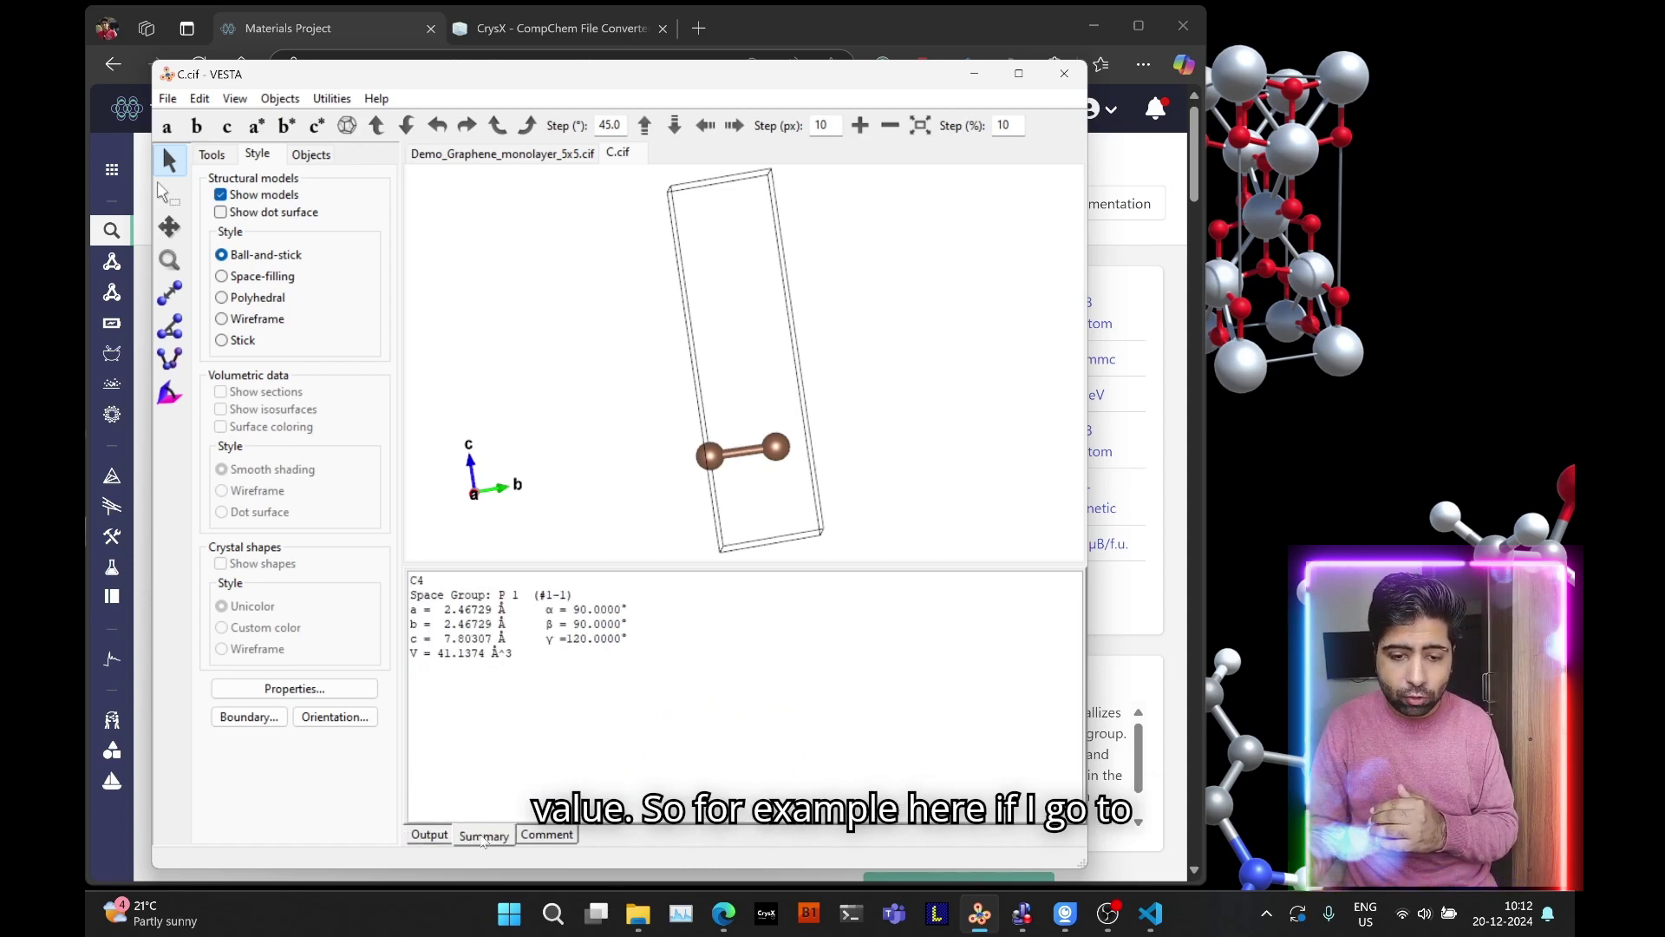
{"action": "left_click_drag", "start_coordinate": [430, 647], "coordinate": [515, 645]}
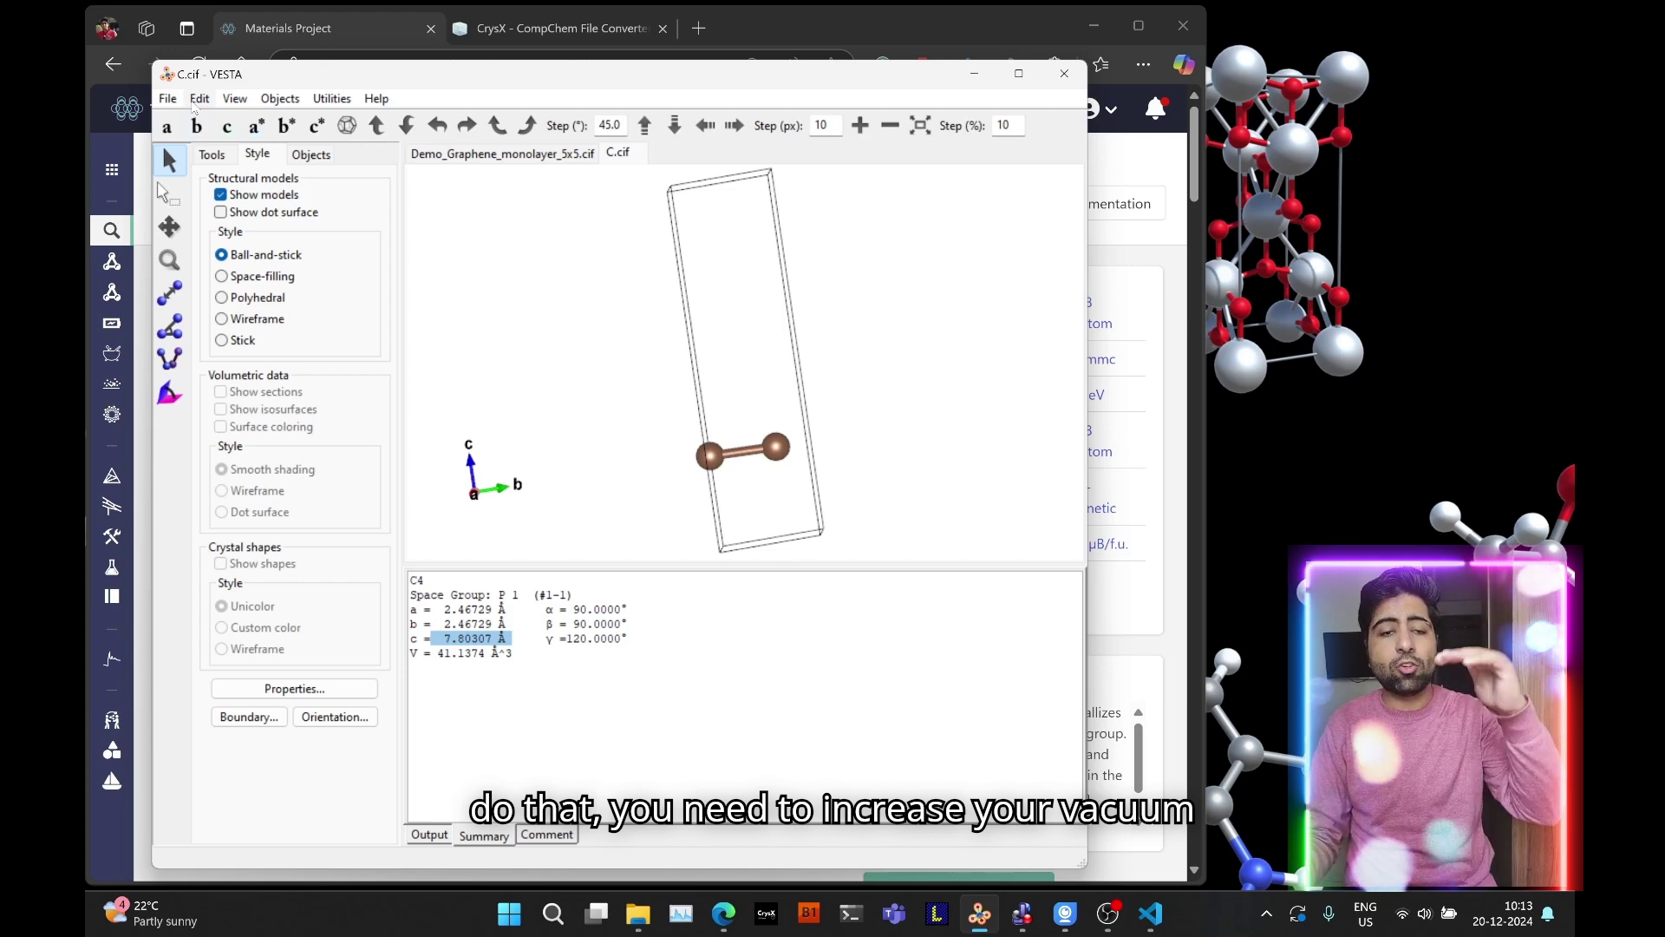
{"action": "left_click", "coordinate": [196, 100]}
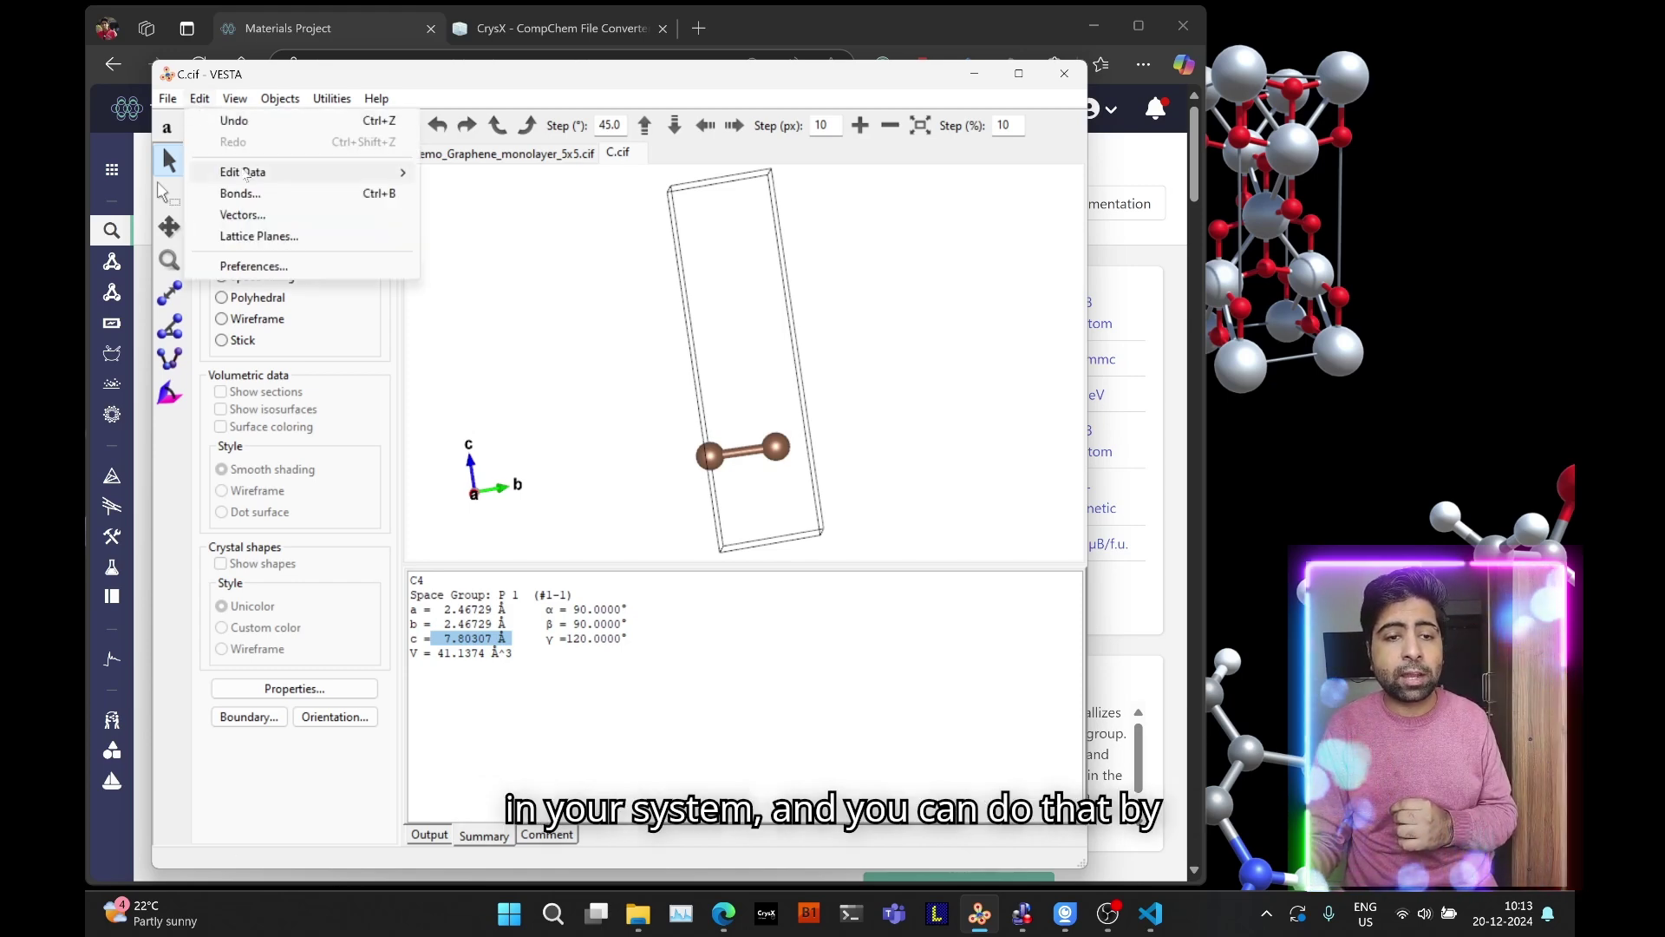
{"action": "mouse_move", "coordinate": [261, 171]}
{"action": "left_click", "coordinate": [468, 192]}
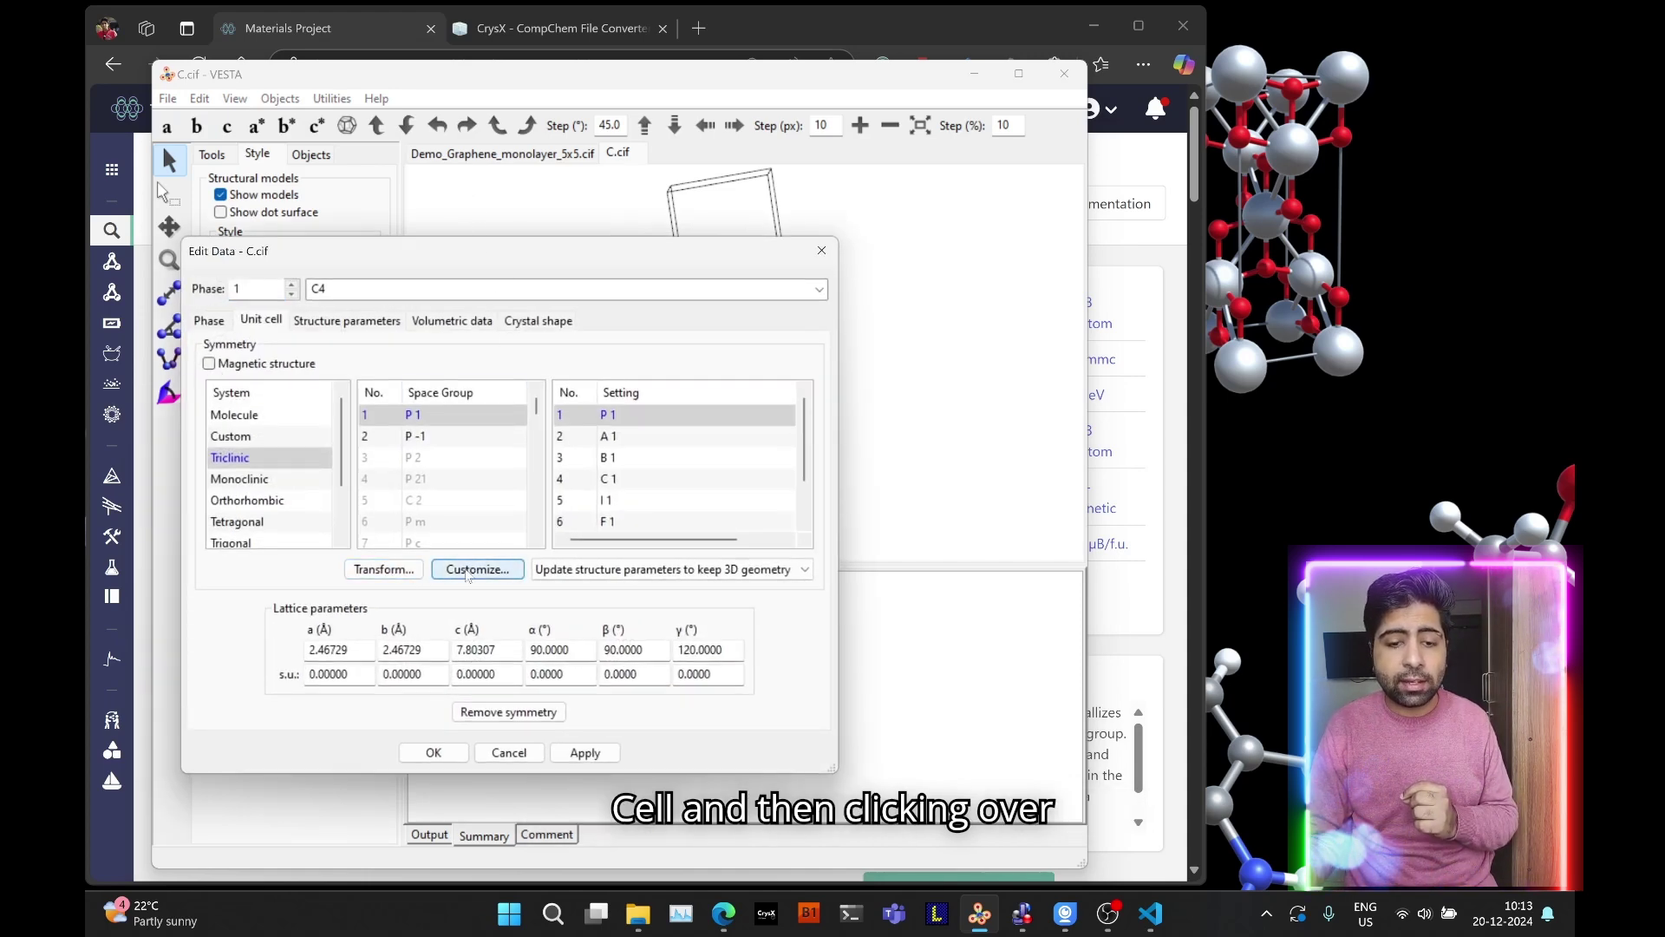
{"action": "left_click_drag", "start_coordinate": [490, 646], "coordinate": [450, 652]}
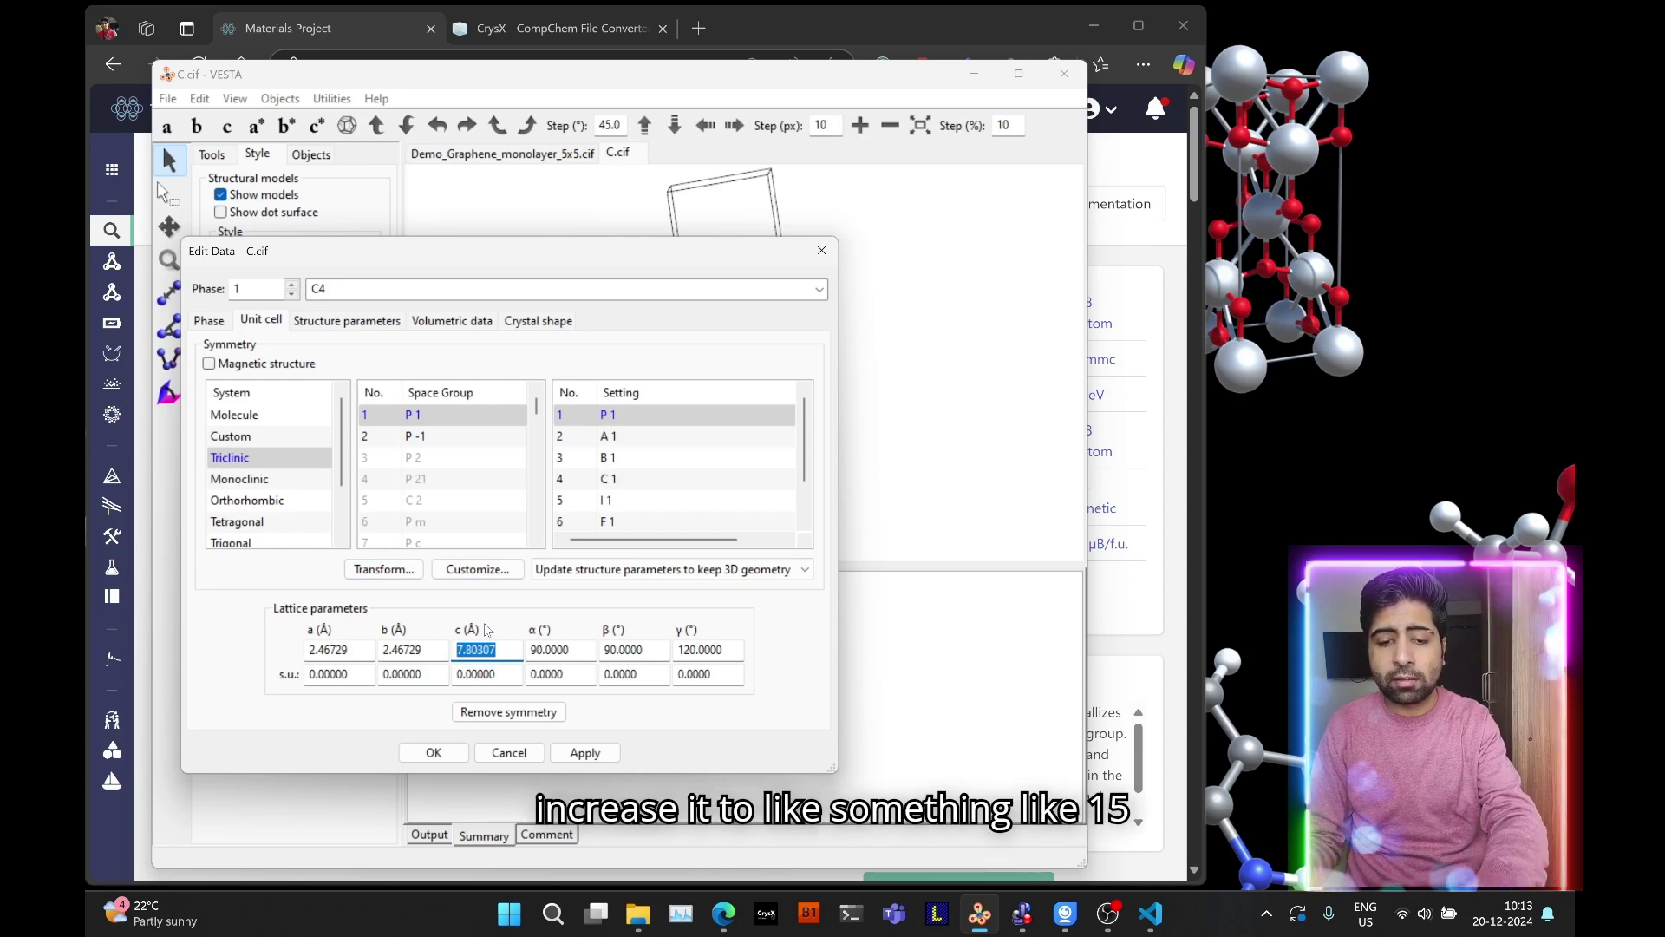
{"action": "type", "text": "15"}
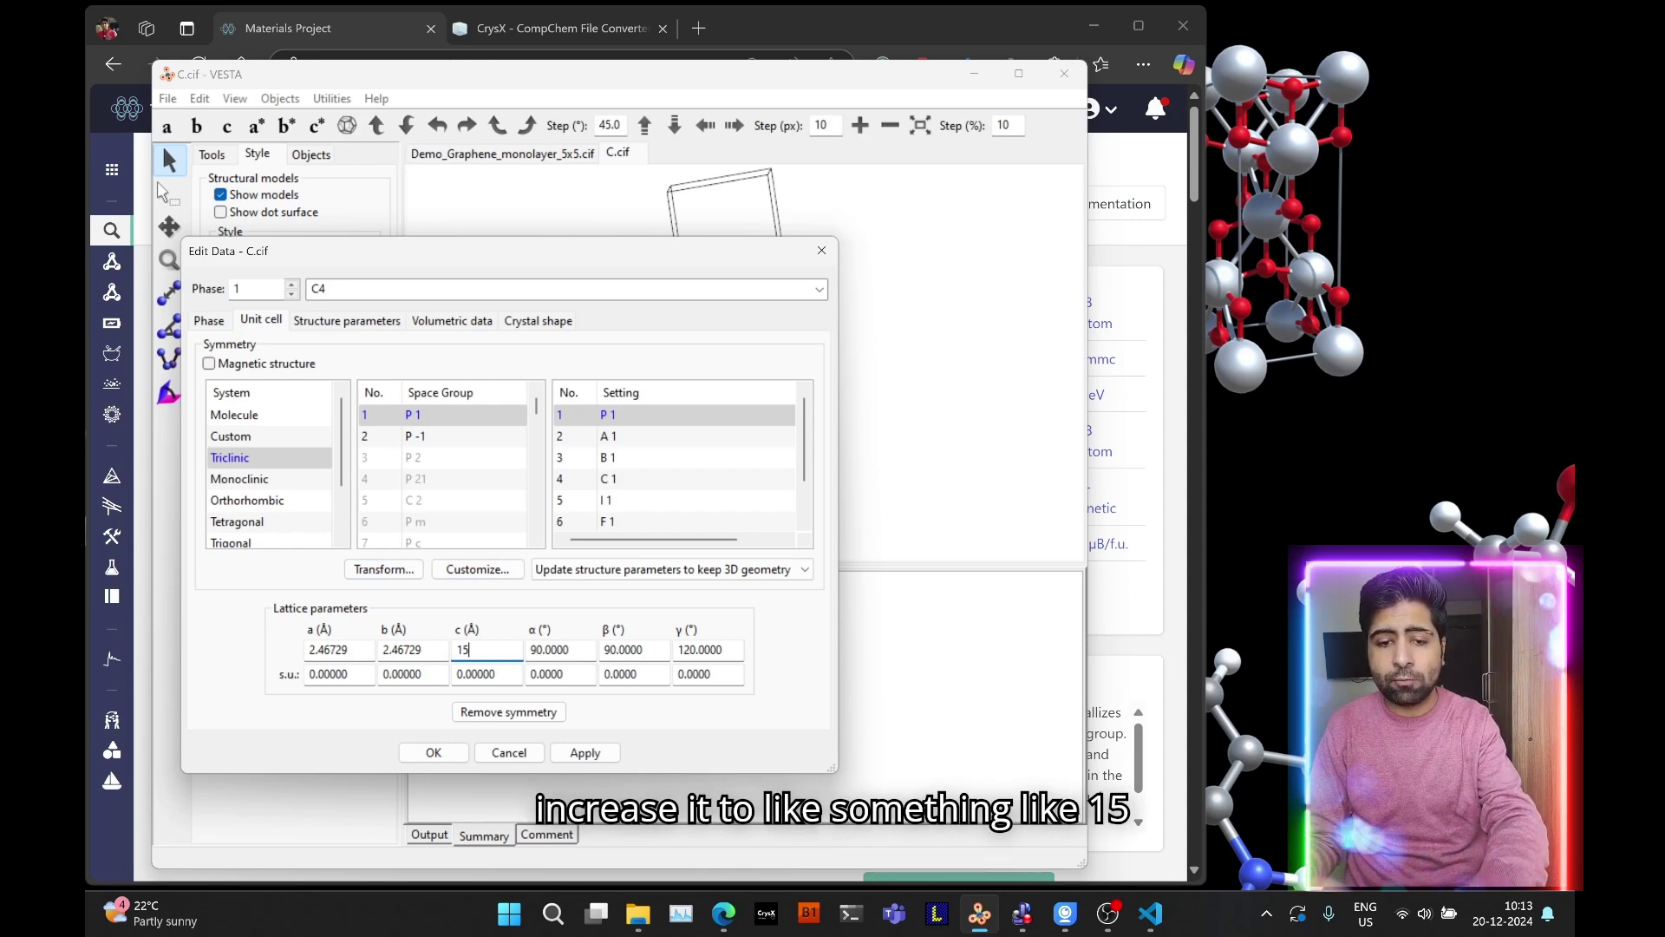
{"action": "left_click", "coordinate": [461, 754]}
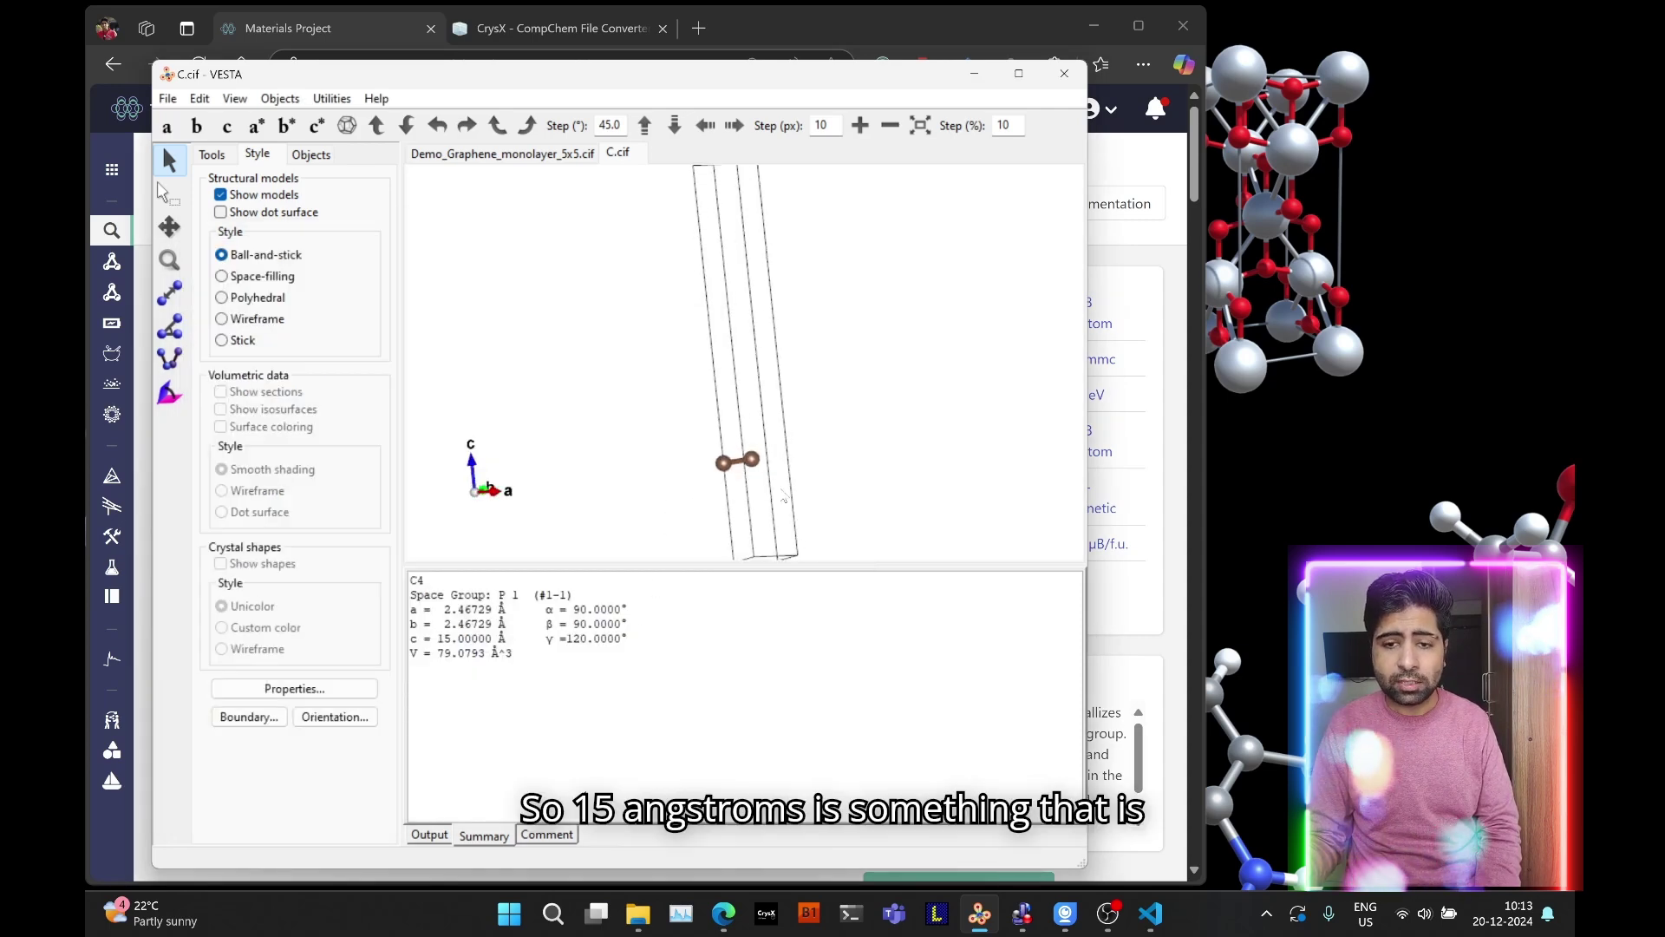
{"action": "left_click_drag", "start_coordinate": [784, 498], "coordinate": [653, 460]}
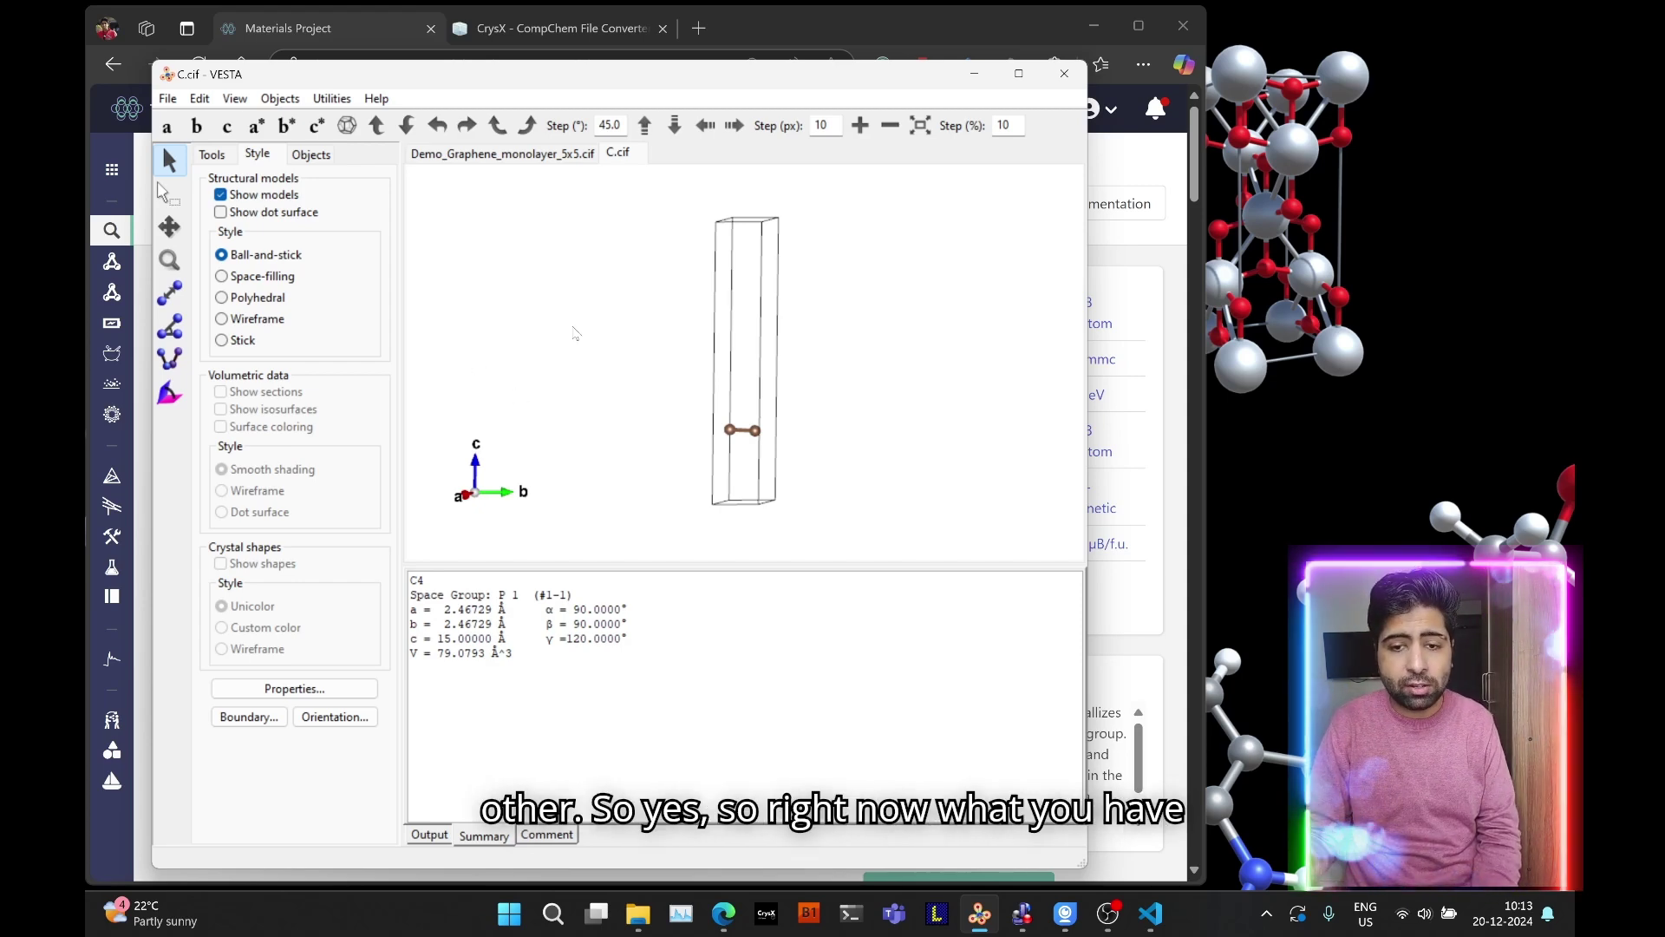
{"action": "left_click_drag", "start_coordinate": [576, 335], "coordinate": [678, 314]}
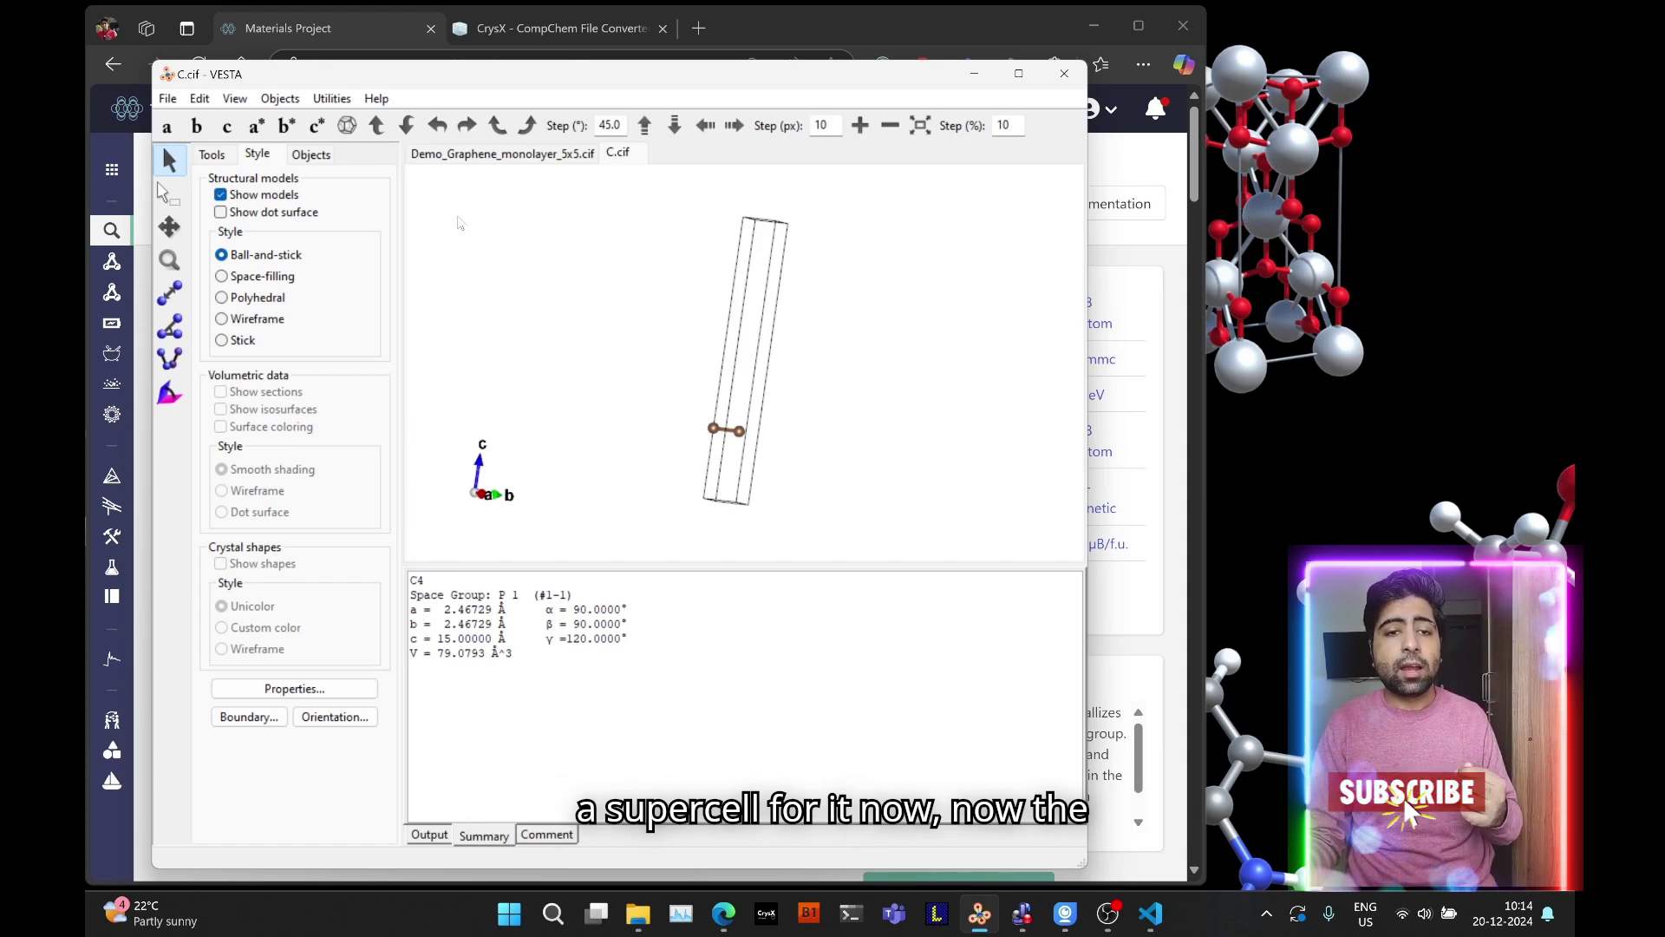
Define a 5×5×1 unit cell transformation by setting the first two diagonal entries of the rotation matrix to 5
{"action": "left_click", "coordinate": [206, 101]}
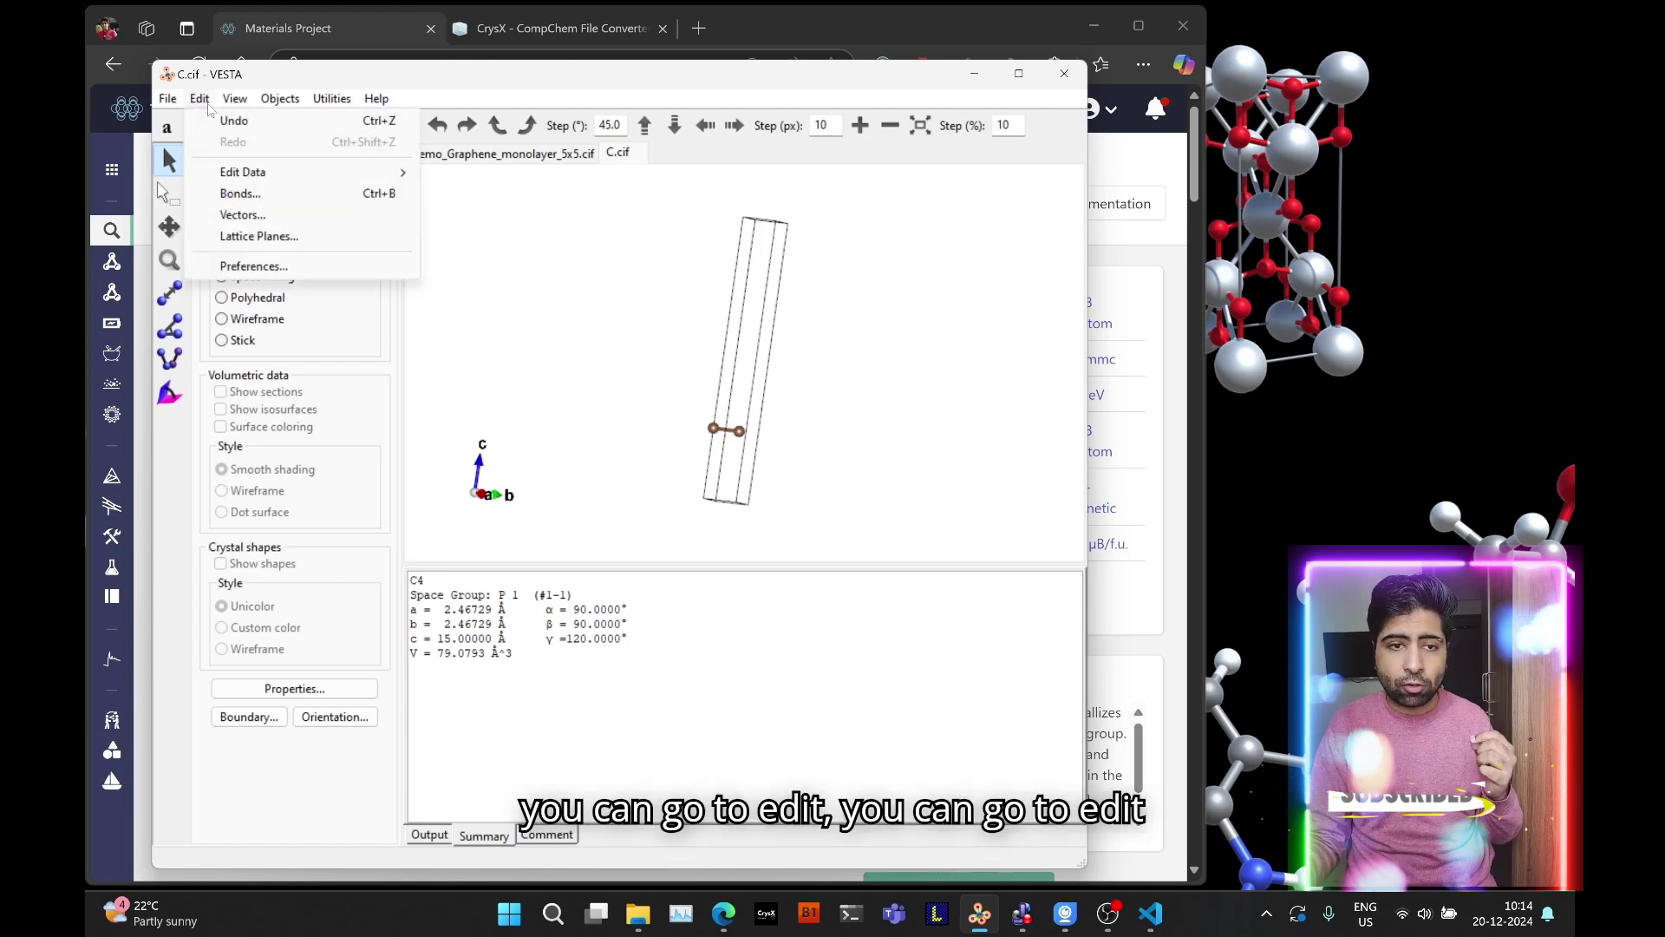
{"action": "mouse_move", "coordinate": [302, 178]}
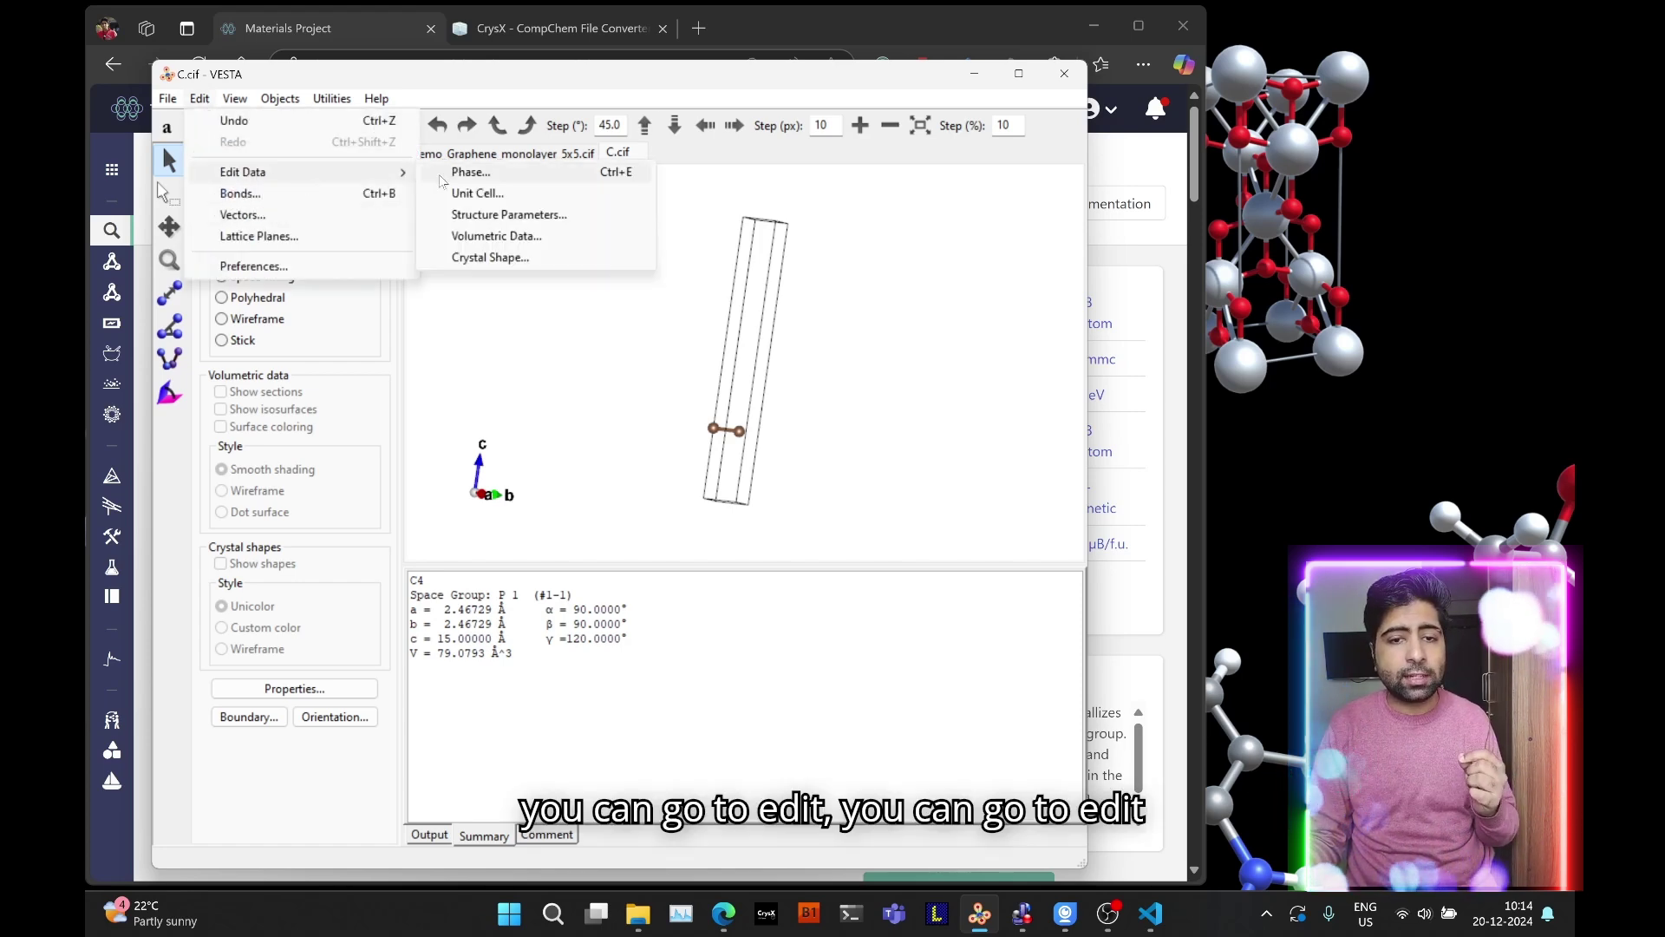
{"action": "left_click", "coordinate": [464, 194]}
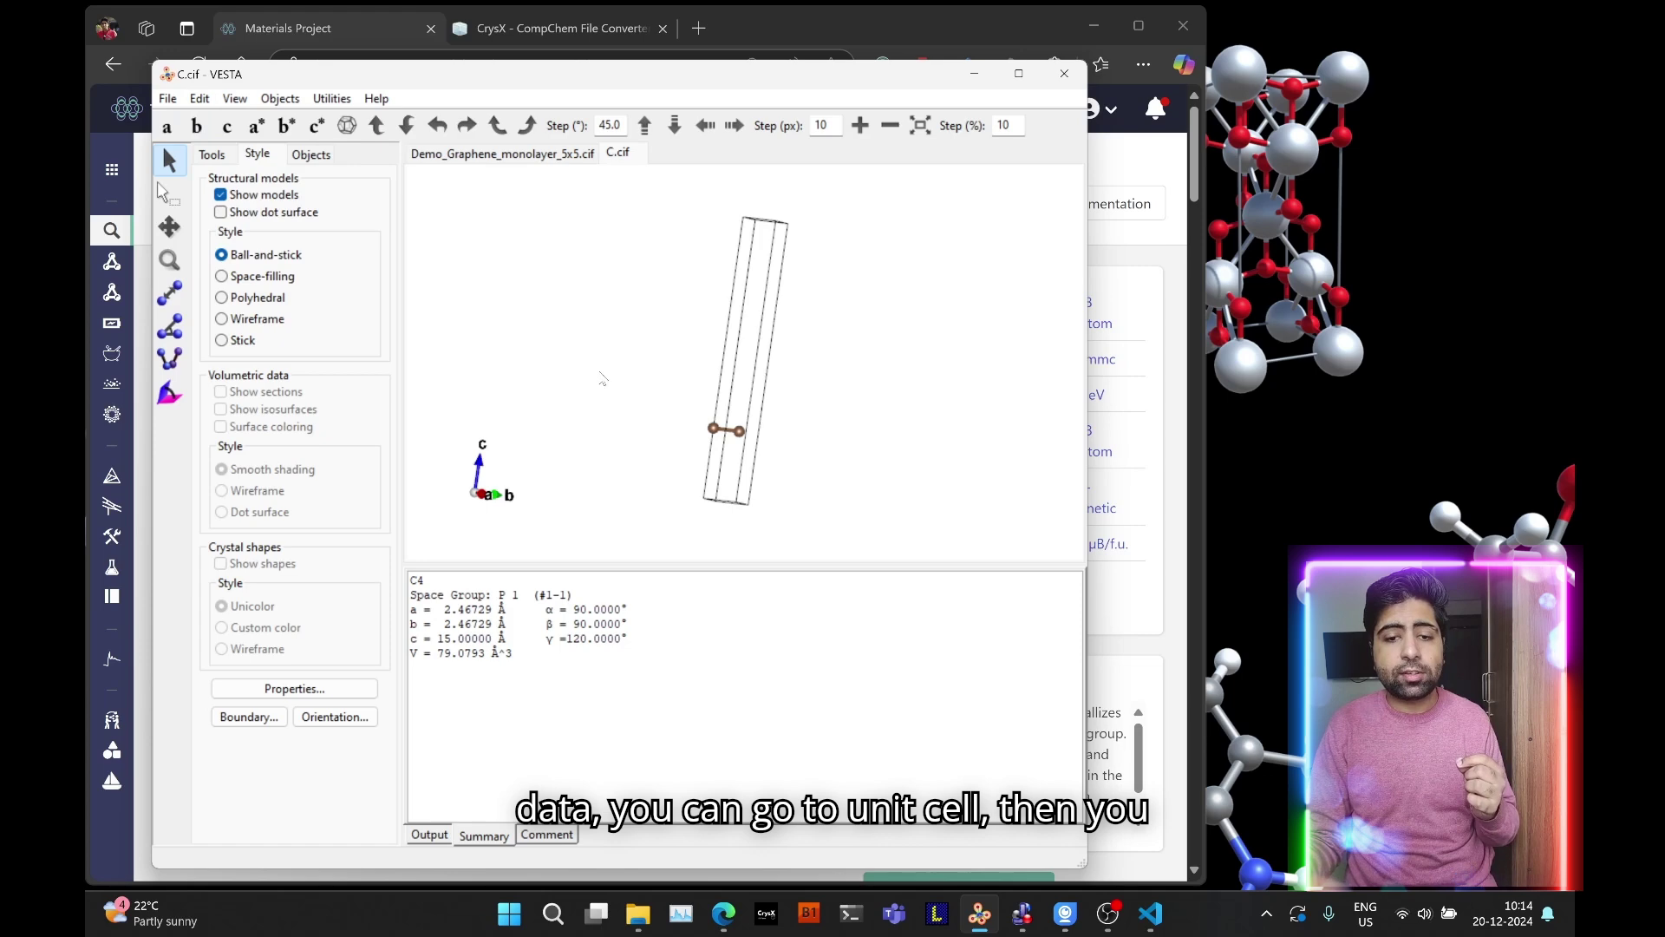
{"action": "left_click", "coordinate": [399, 570]}
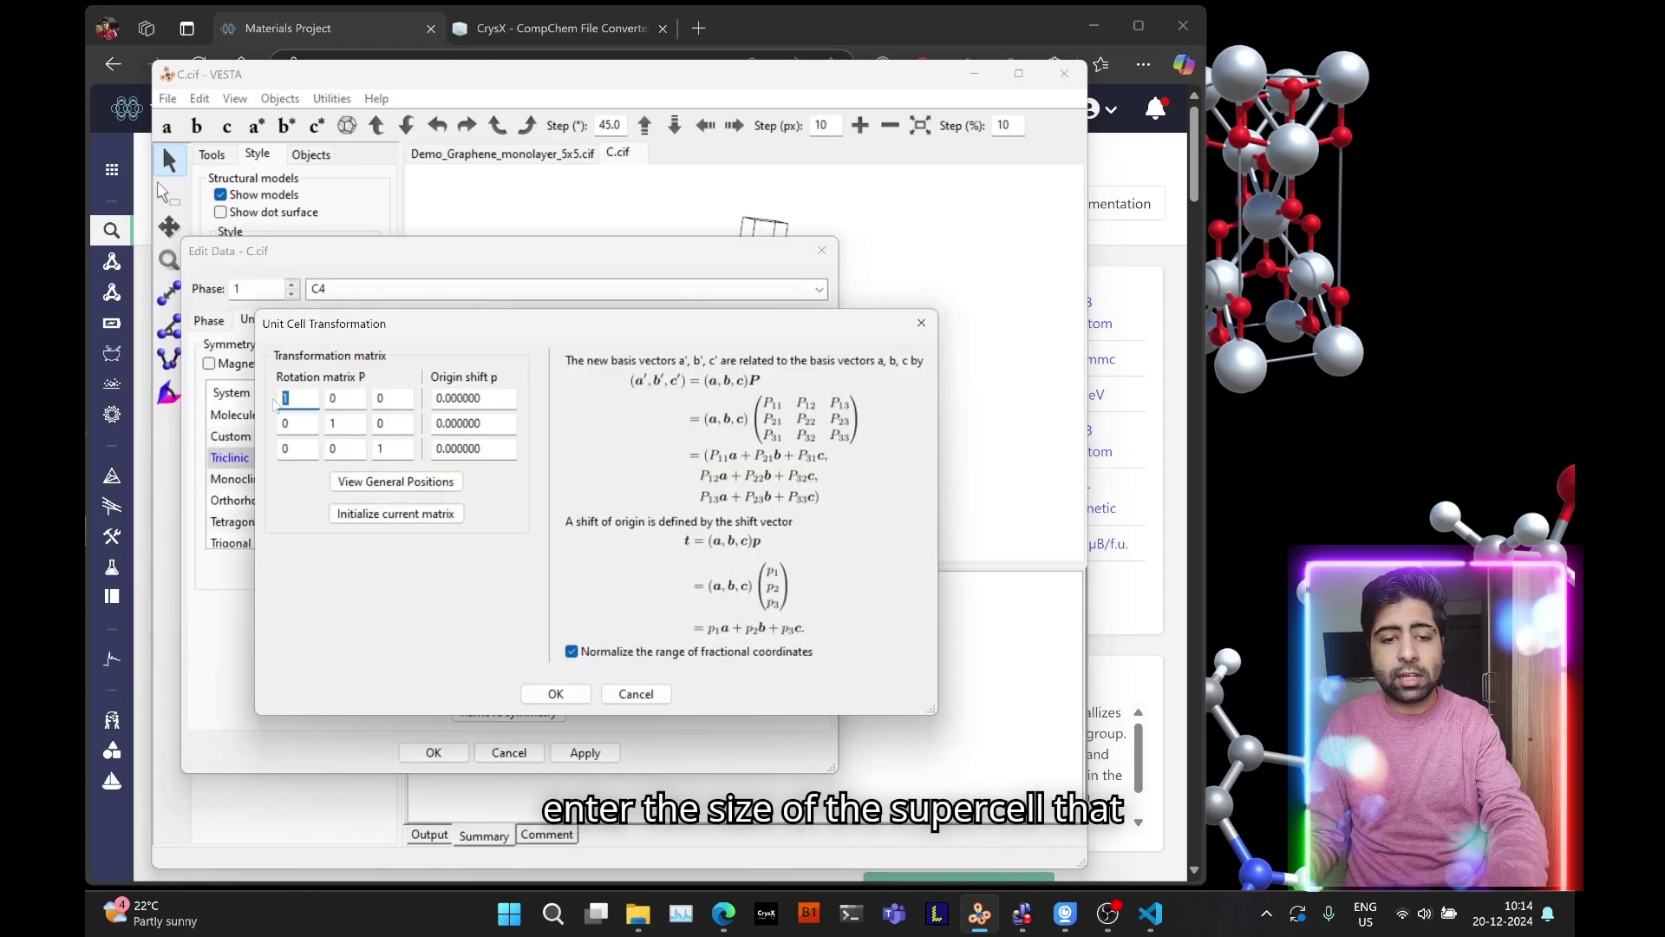
{"action": "double_click", "coordinate": [334, 423]}
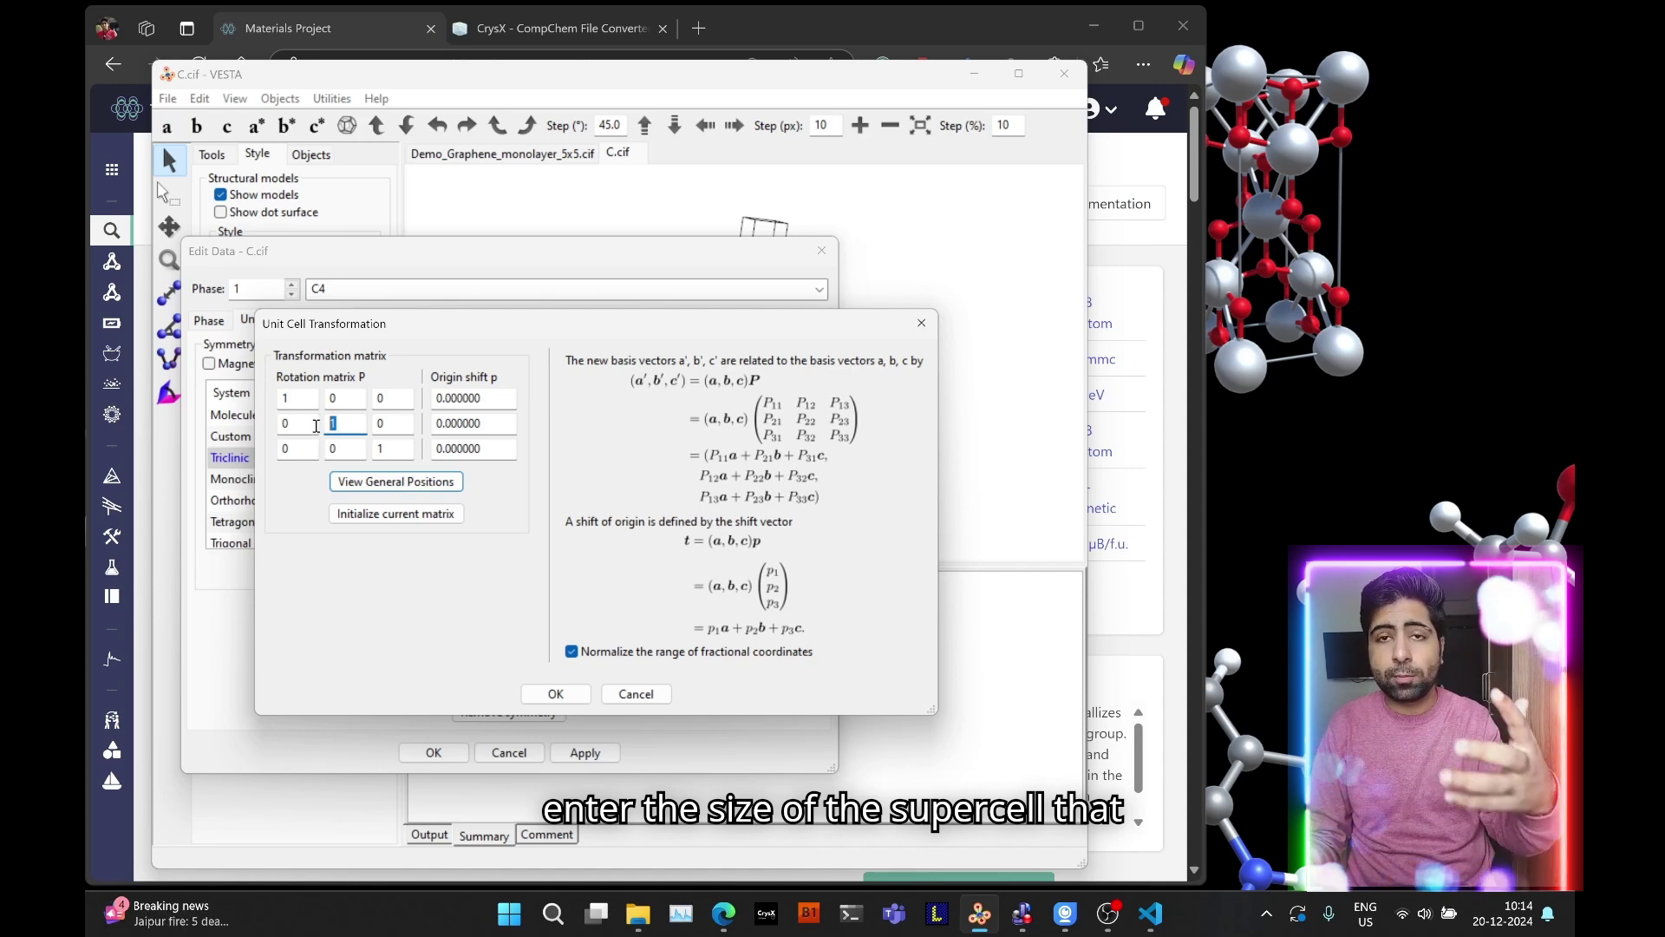
{"action": "key", "text": "BackSpace"}
{"action": "type", "text": "5"}
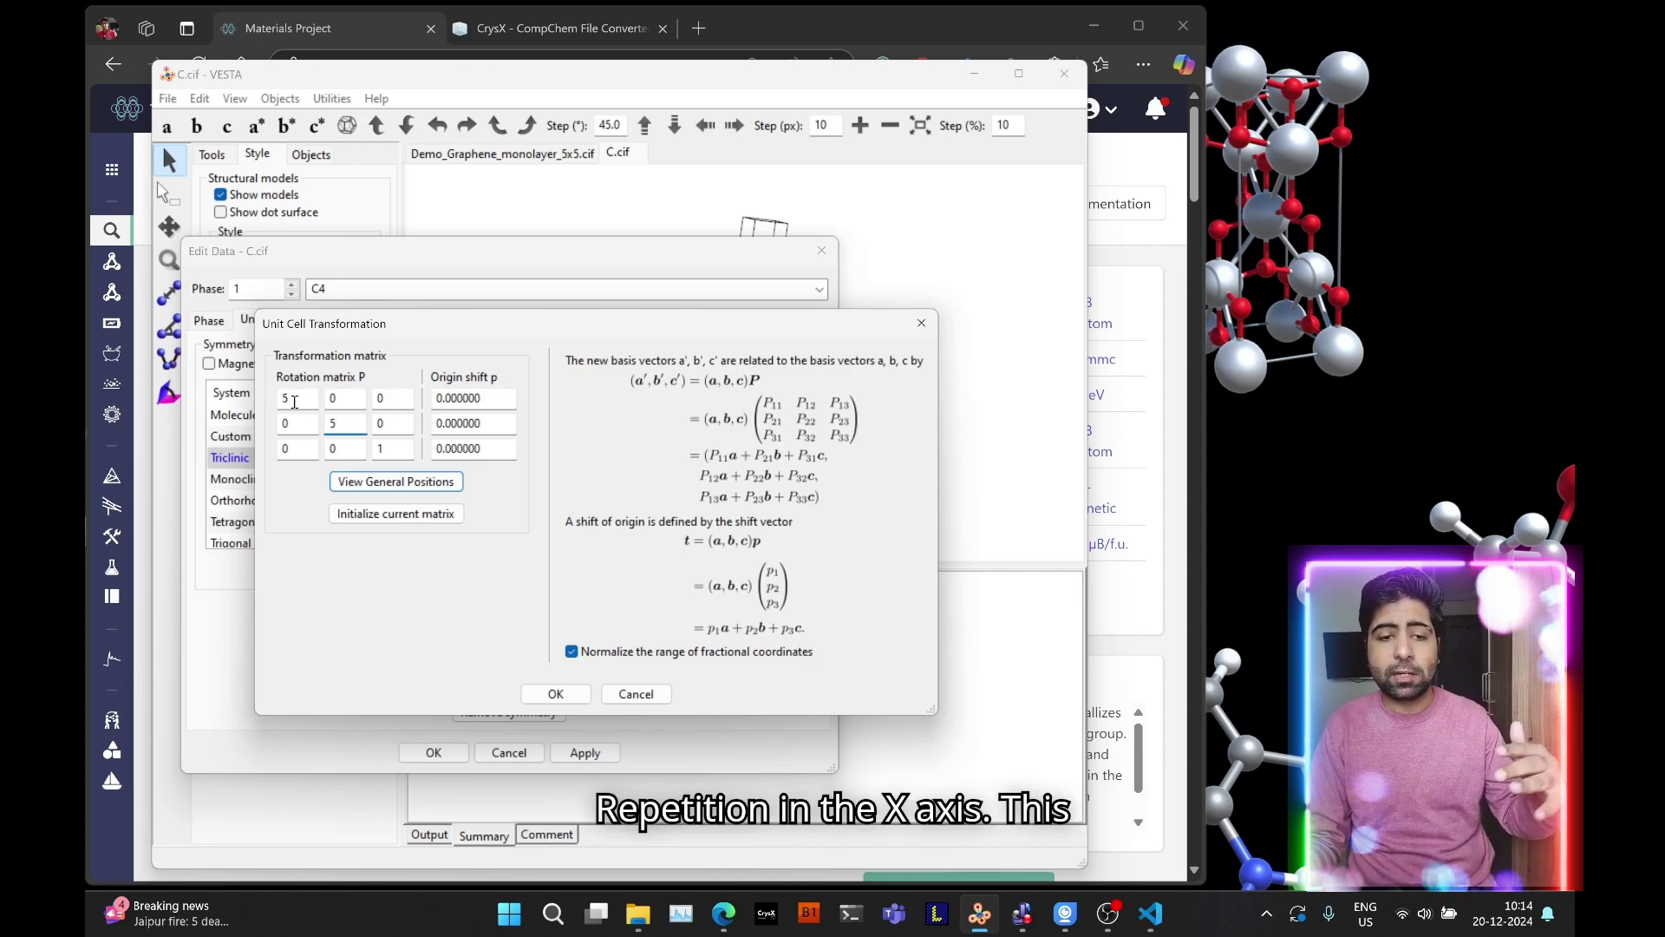
{"action": "mouse_move", "coordinate": [352, 421]}
{"action": "left_mouse_down"}
{"action": "mouse_move", "coordinate": [322, 430]}
{"action": "mouse_move", "coordinate": [361, 453]}
{"action": "left_mouse_up"}
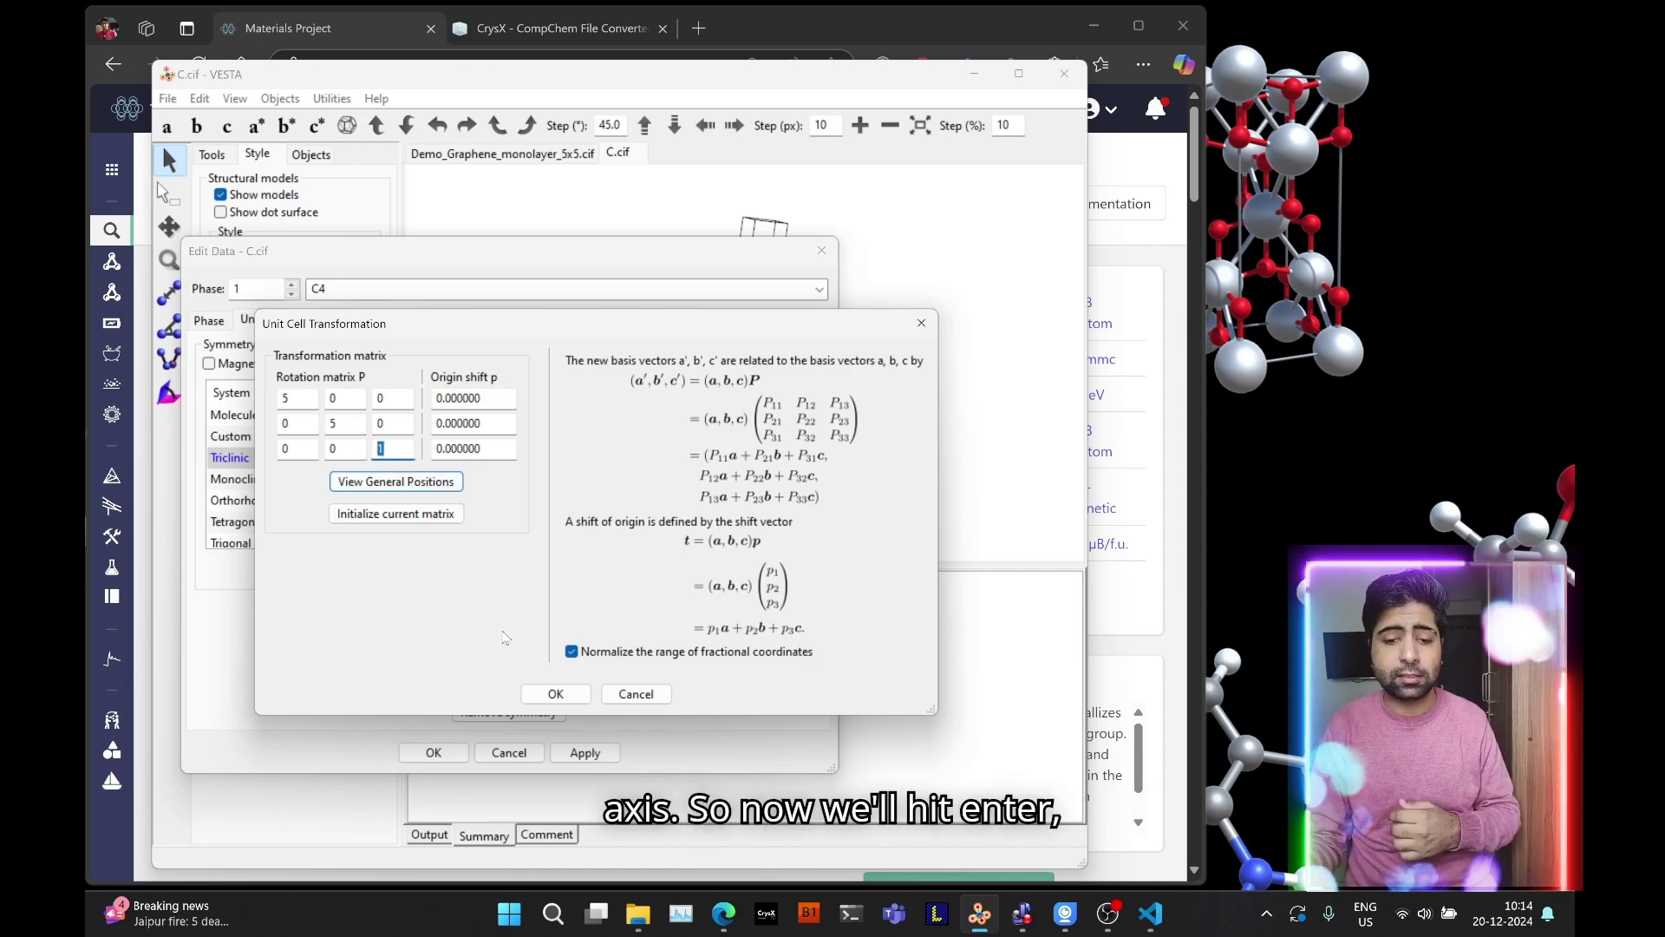
Apply the cell transformation, searching atoms in the new unit cell and adding them as new sites, and inspect the supercell
{"action": "left_click", "coordinate": [547, 692]}
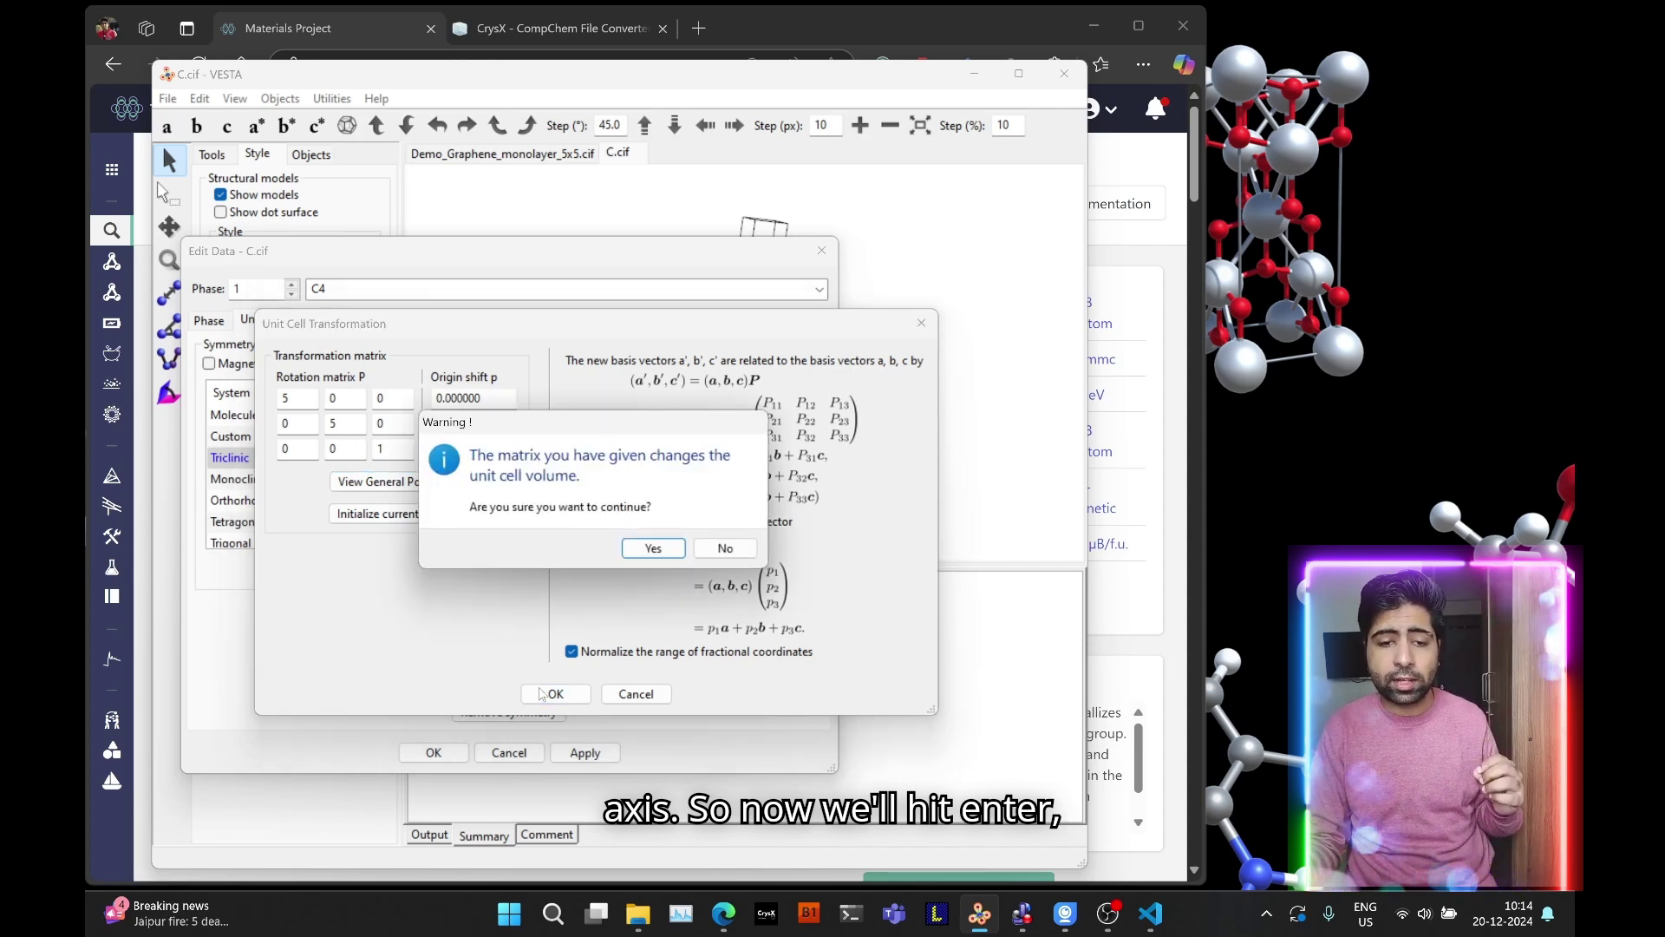
{"action": "left_click", "coordinate": [649, 549]}
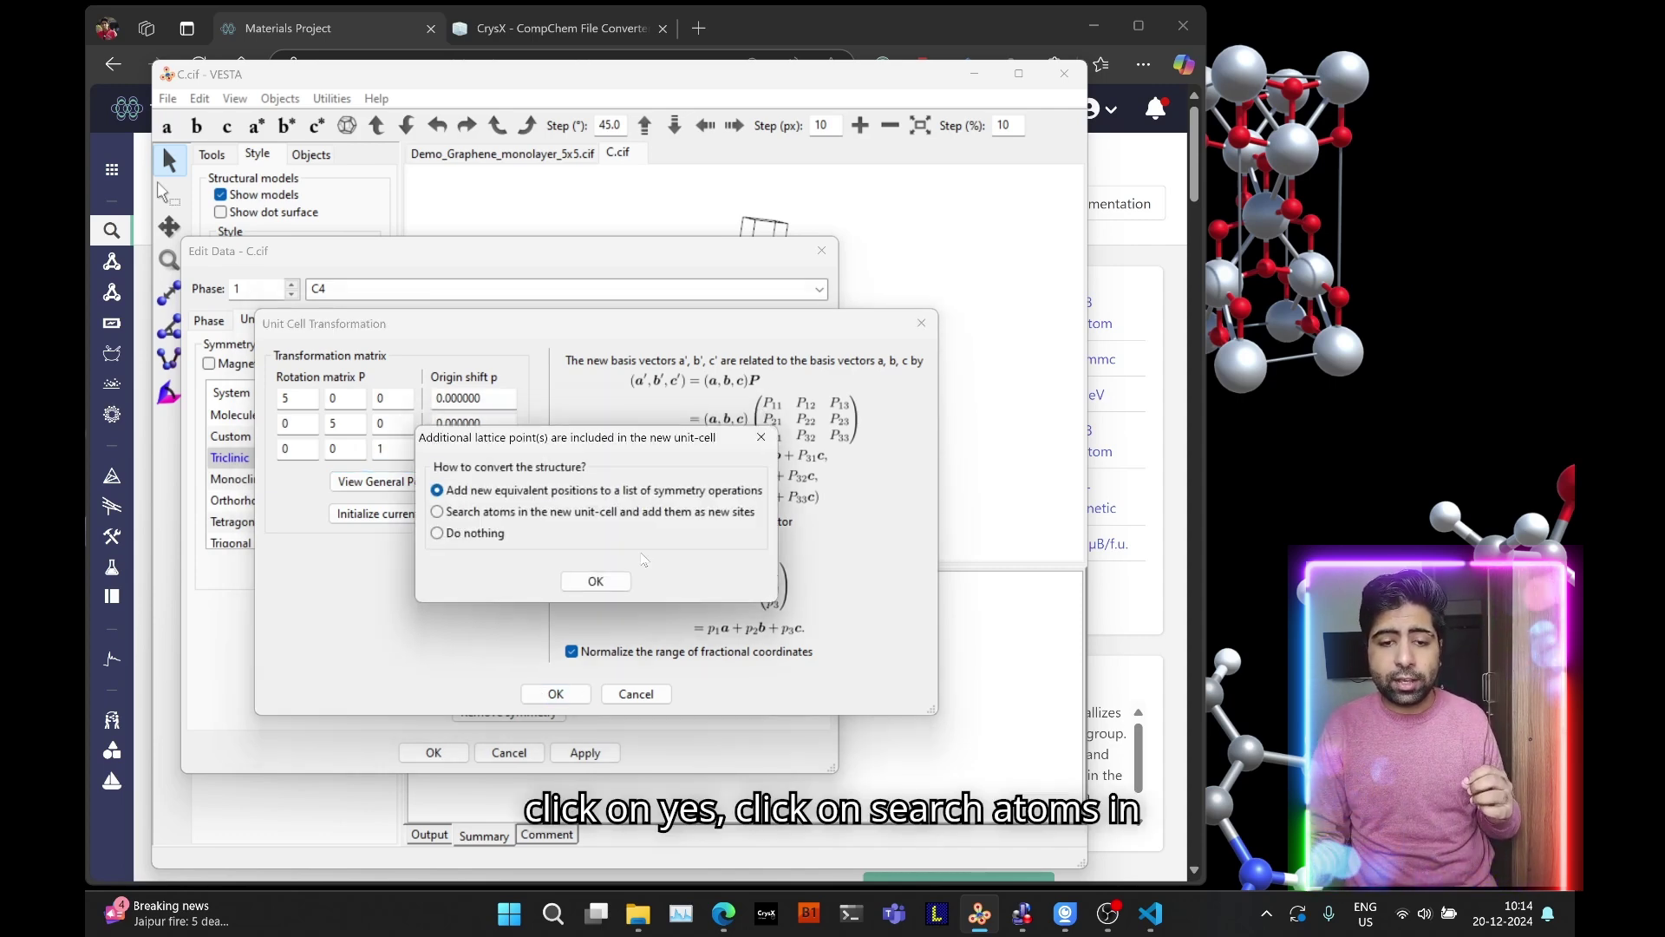
{"action": "left_click", "coordinate": [537, 511]}
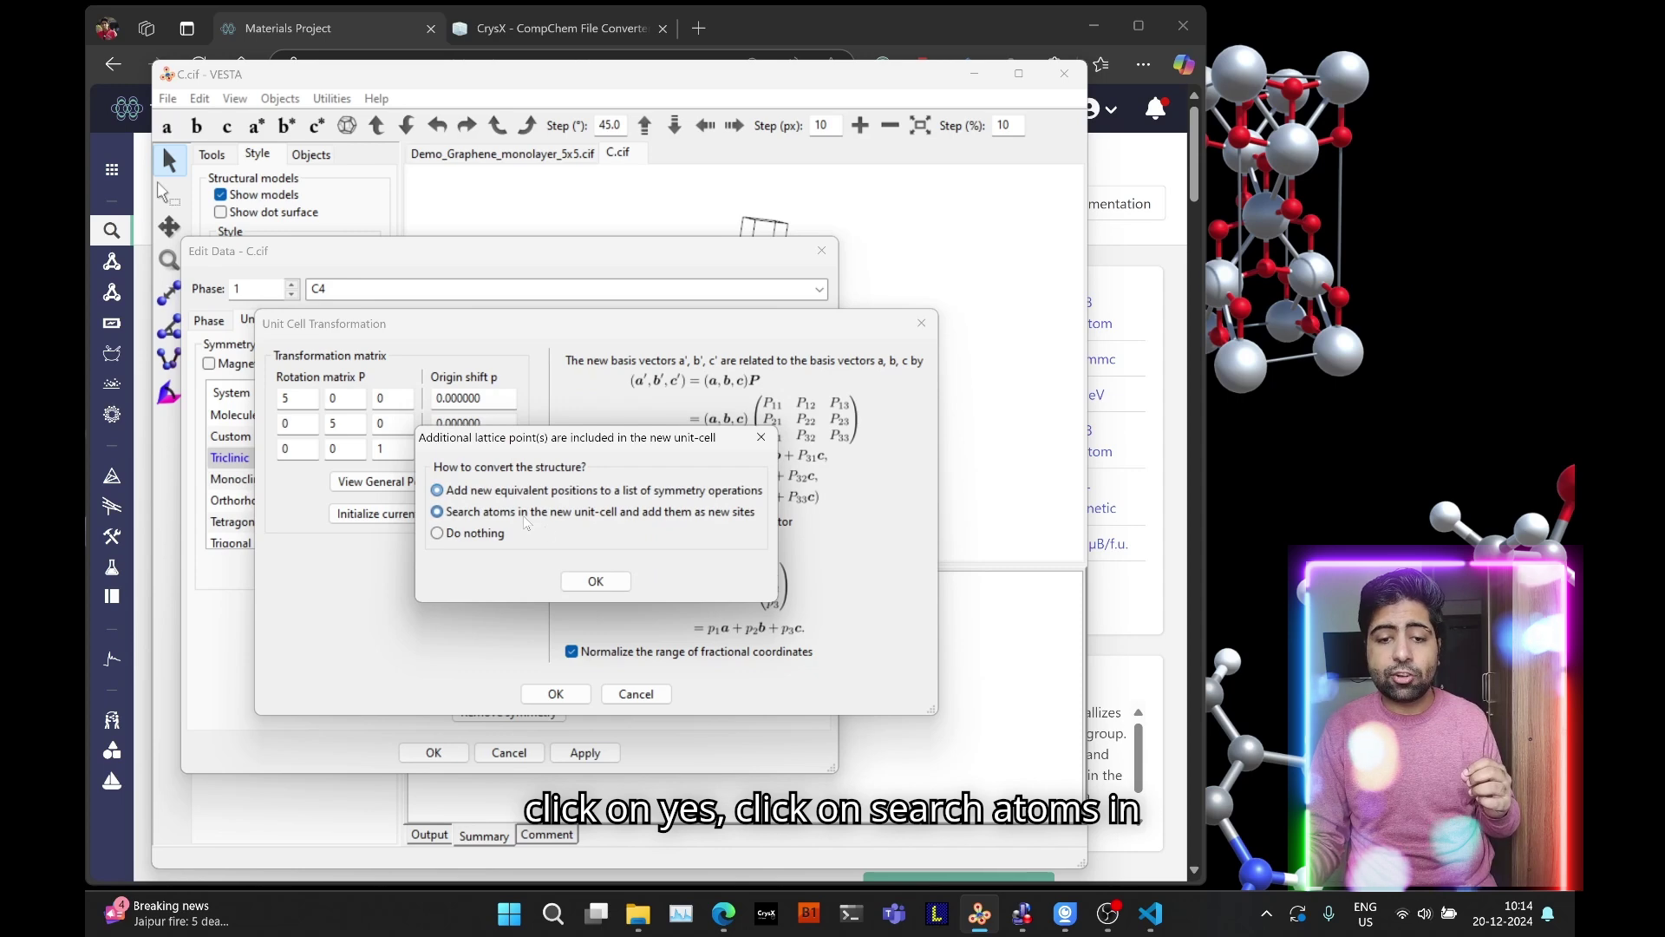
{"action": "left_click", "coordinate": [597, 582]}
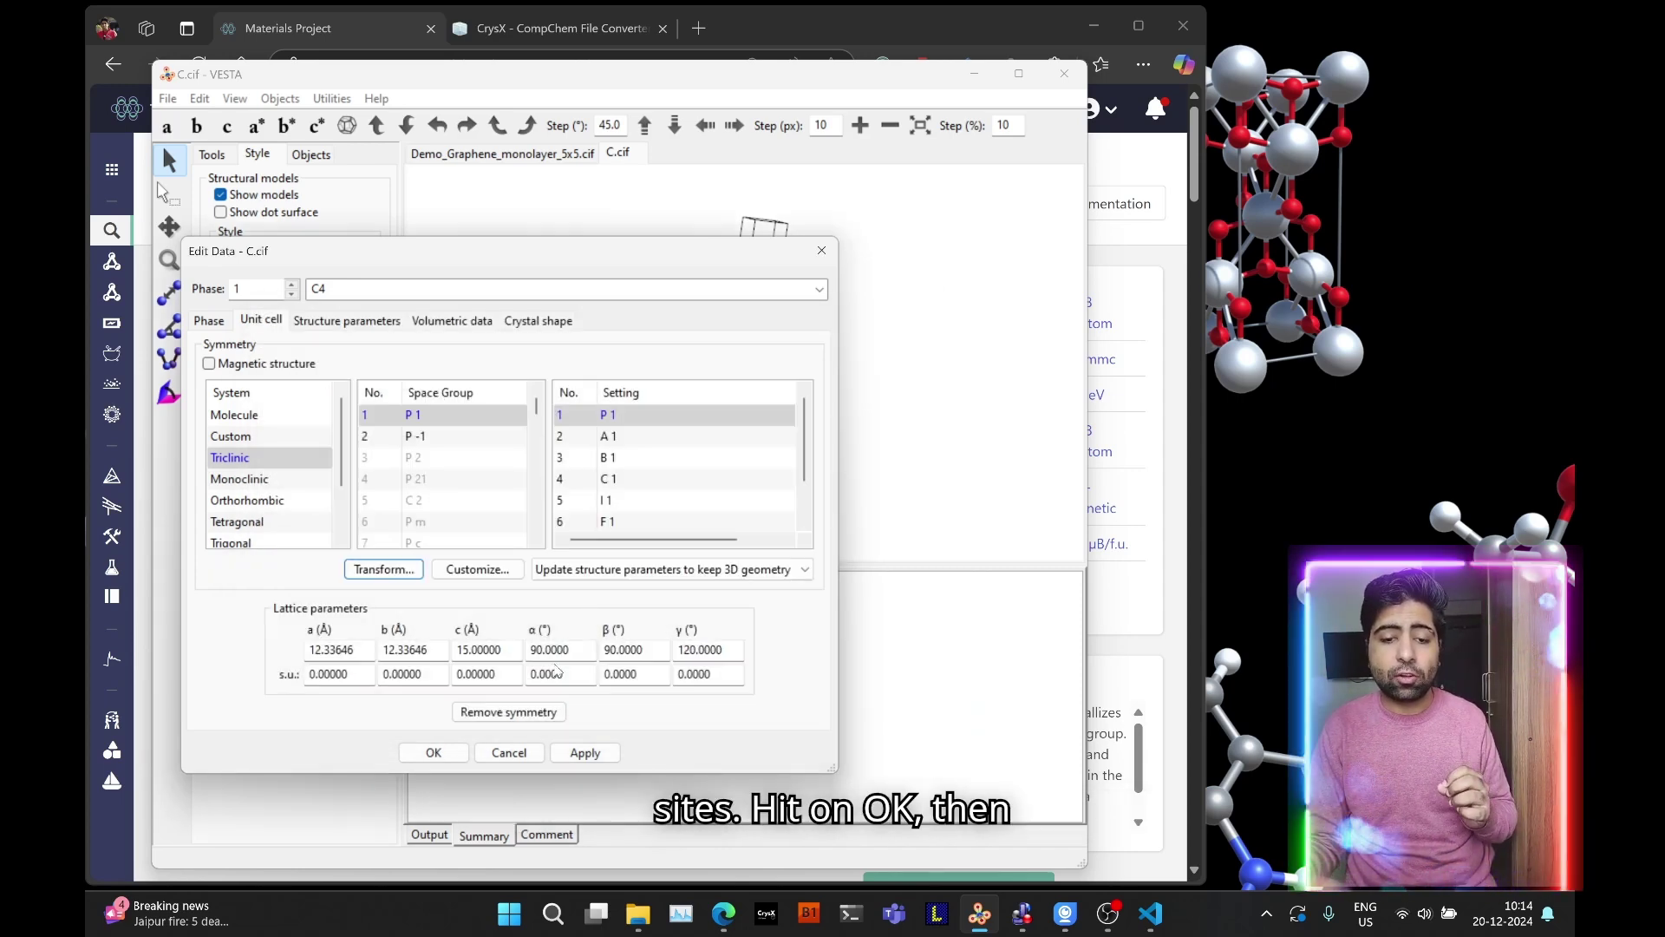
{"action": "left_click", "coordinate": [432, 751]}
{"action": "left_click_drag", "start_coordinate": [711, 433], "coordinate": [661, 568]}
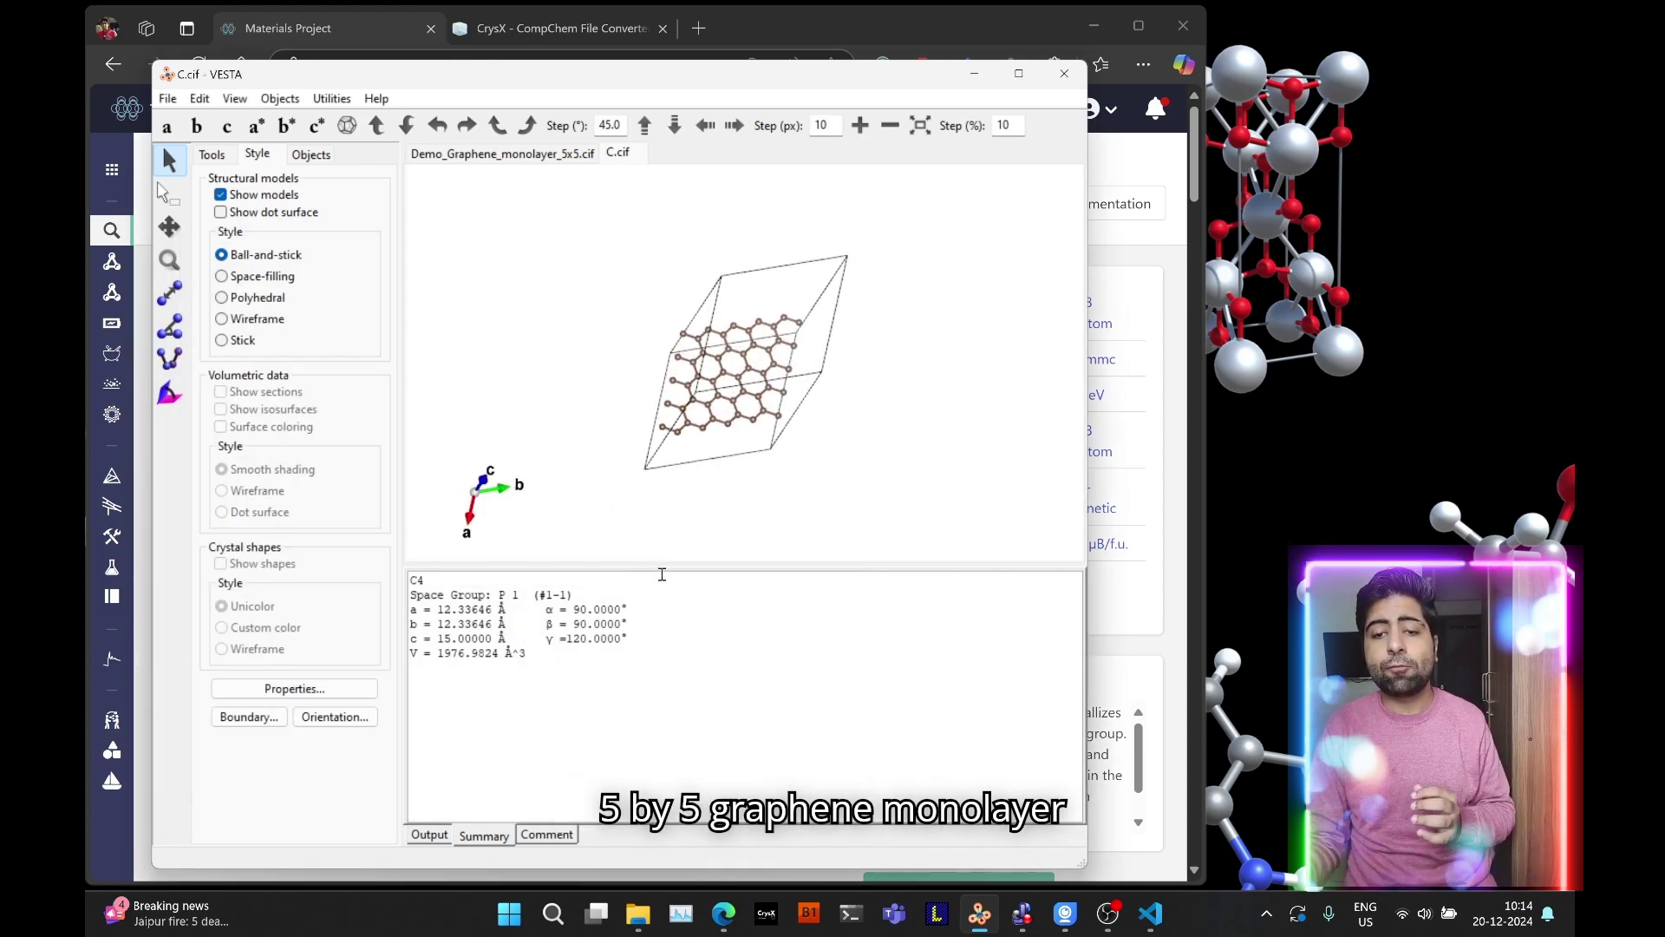
{"action": "left_click_drag", "start_coordinate": [766, 496], "coordinate": [813, 470]}
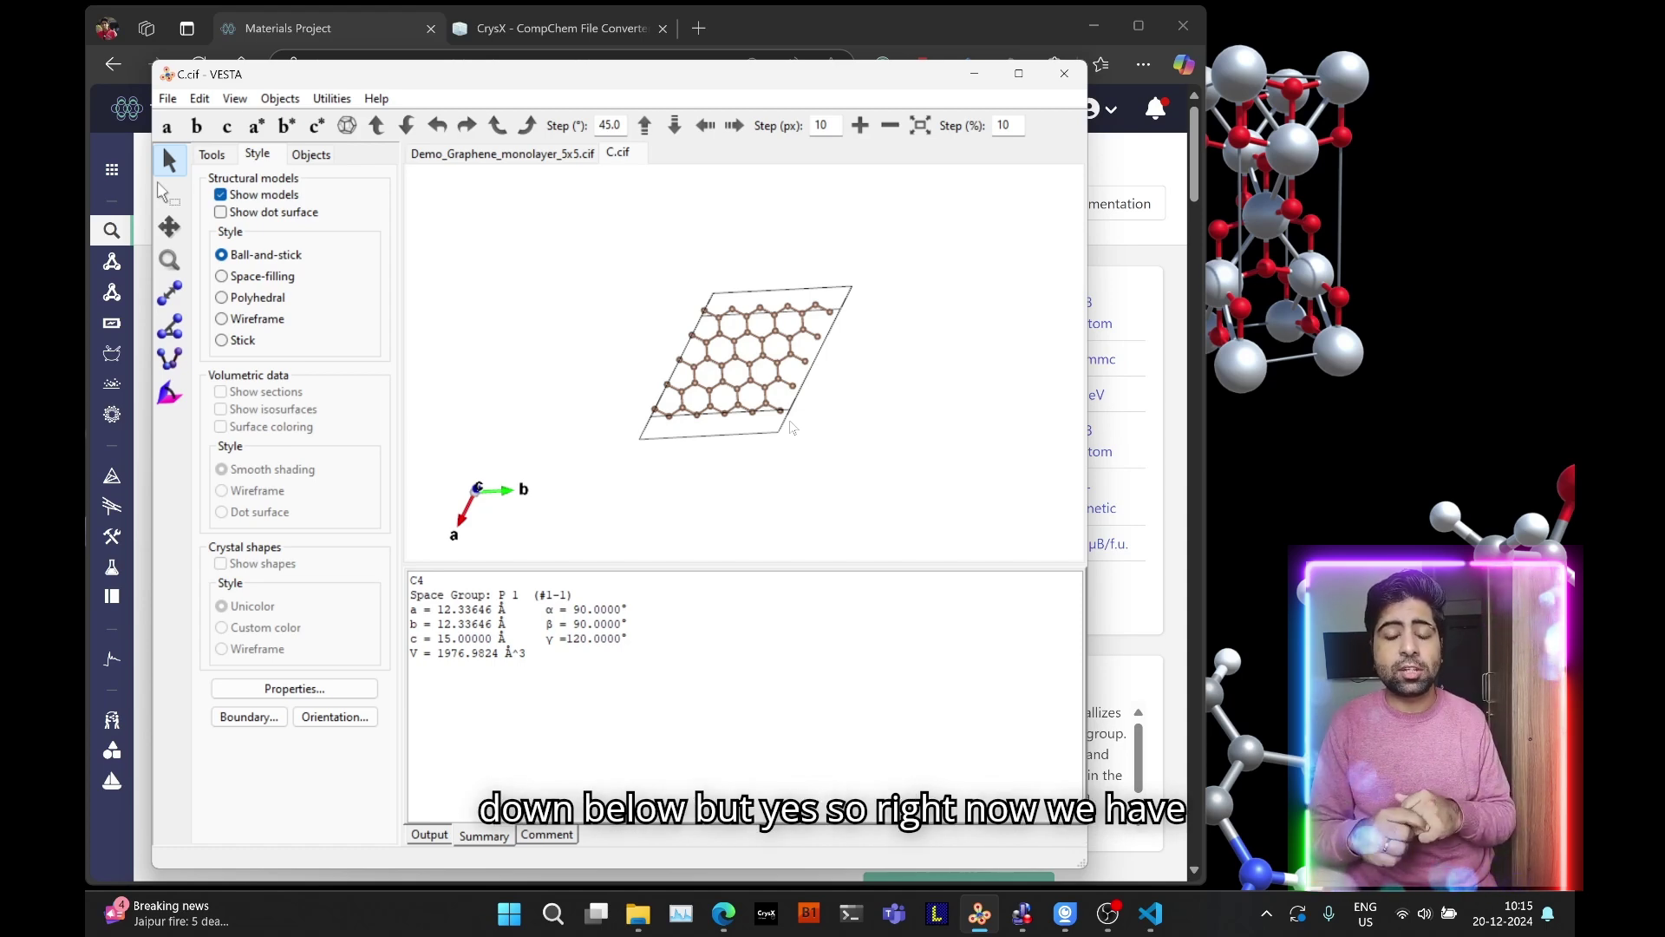
{"action": "left_click_drag", "start_coordinate": [791, 427], "coordinate": [789, 340]}
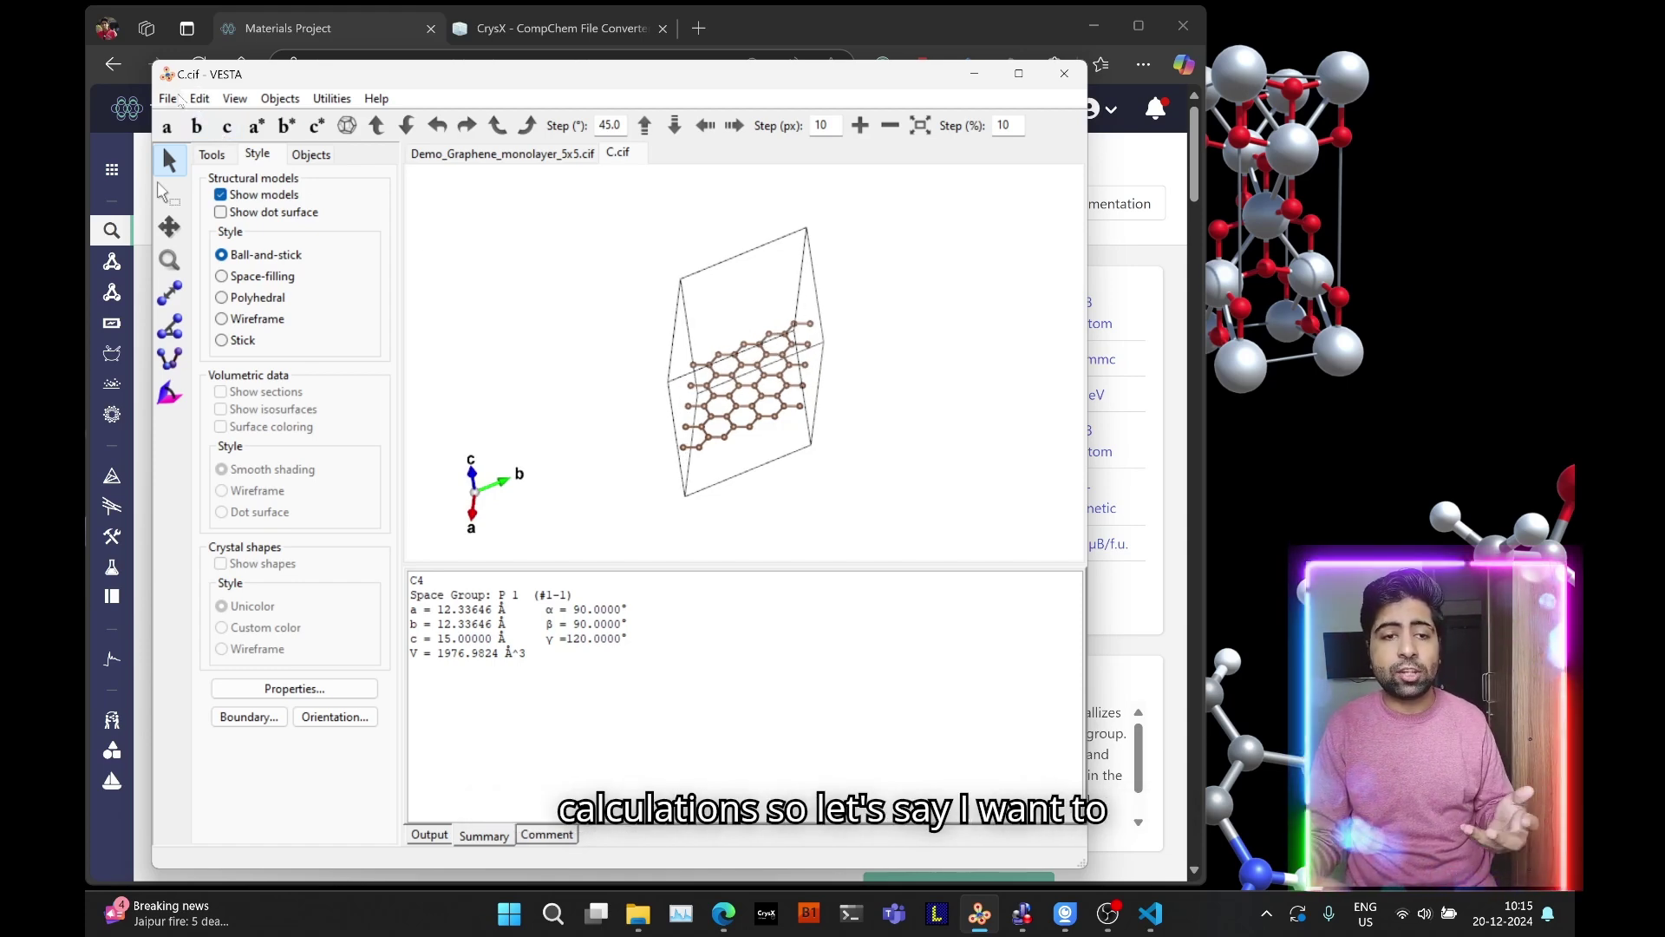
Export the supercell structure data to Downloads as a VASP file named graphene_monolayer_5x5
{"action": "left_click", "coordinate": [170, 99]}
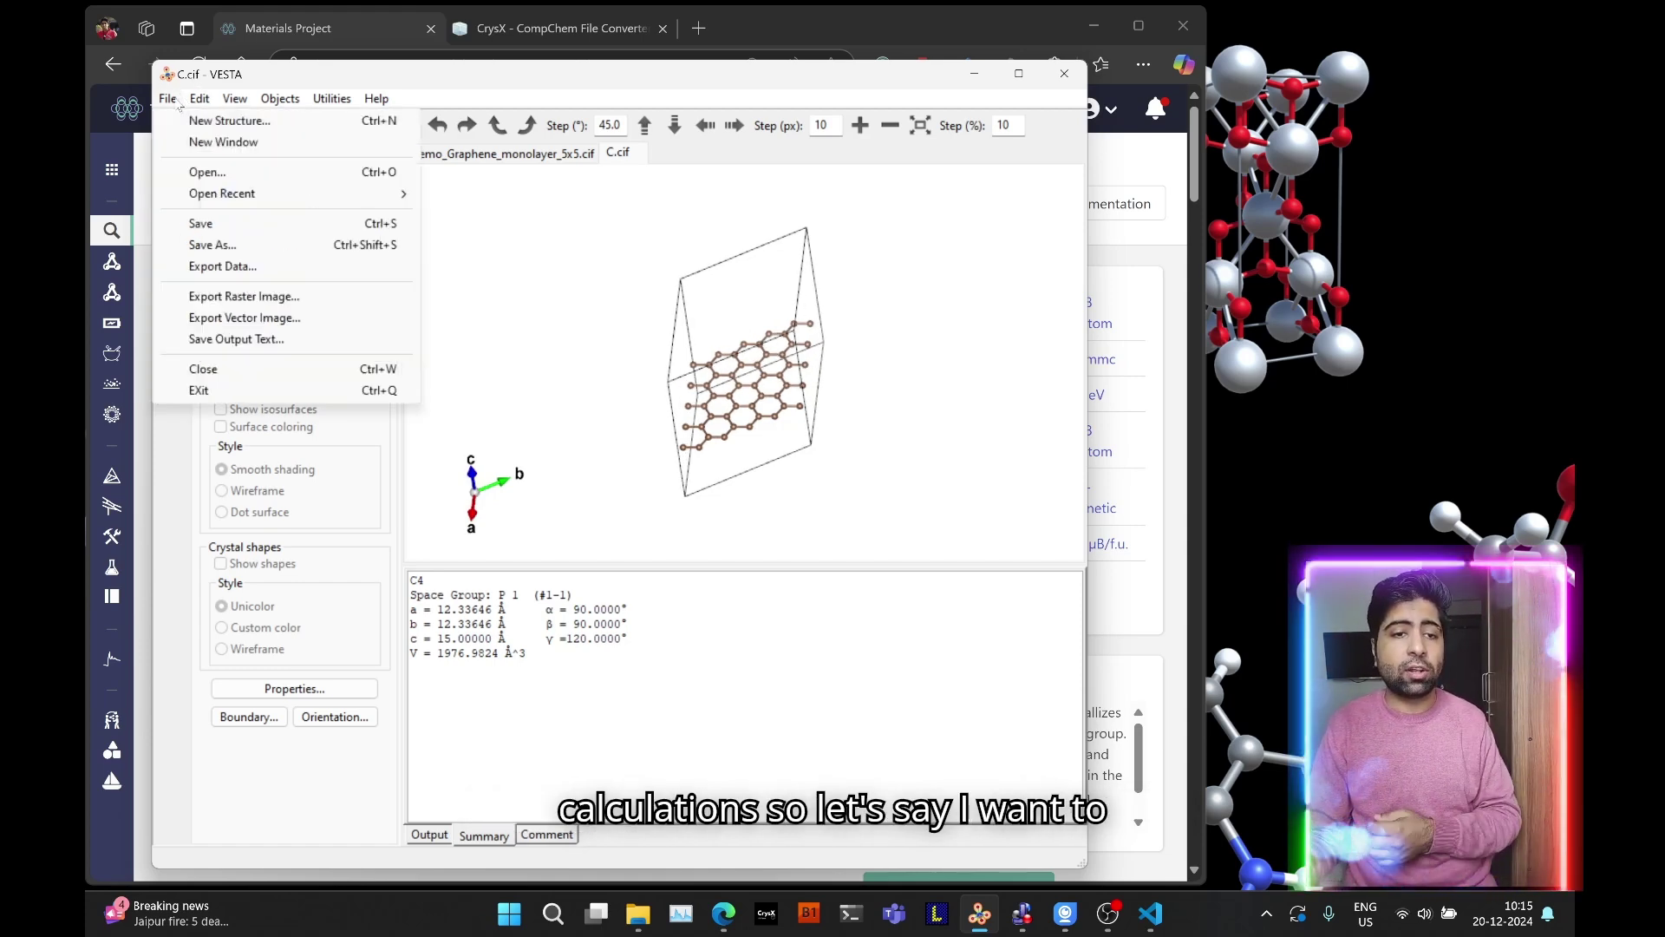
{"action": "left_click", "coordinate": [226, 269]}
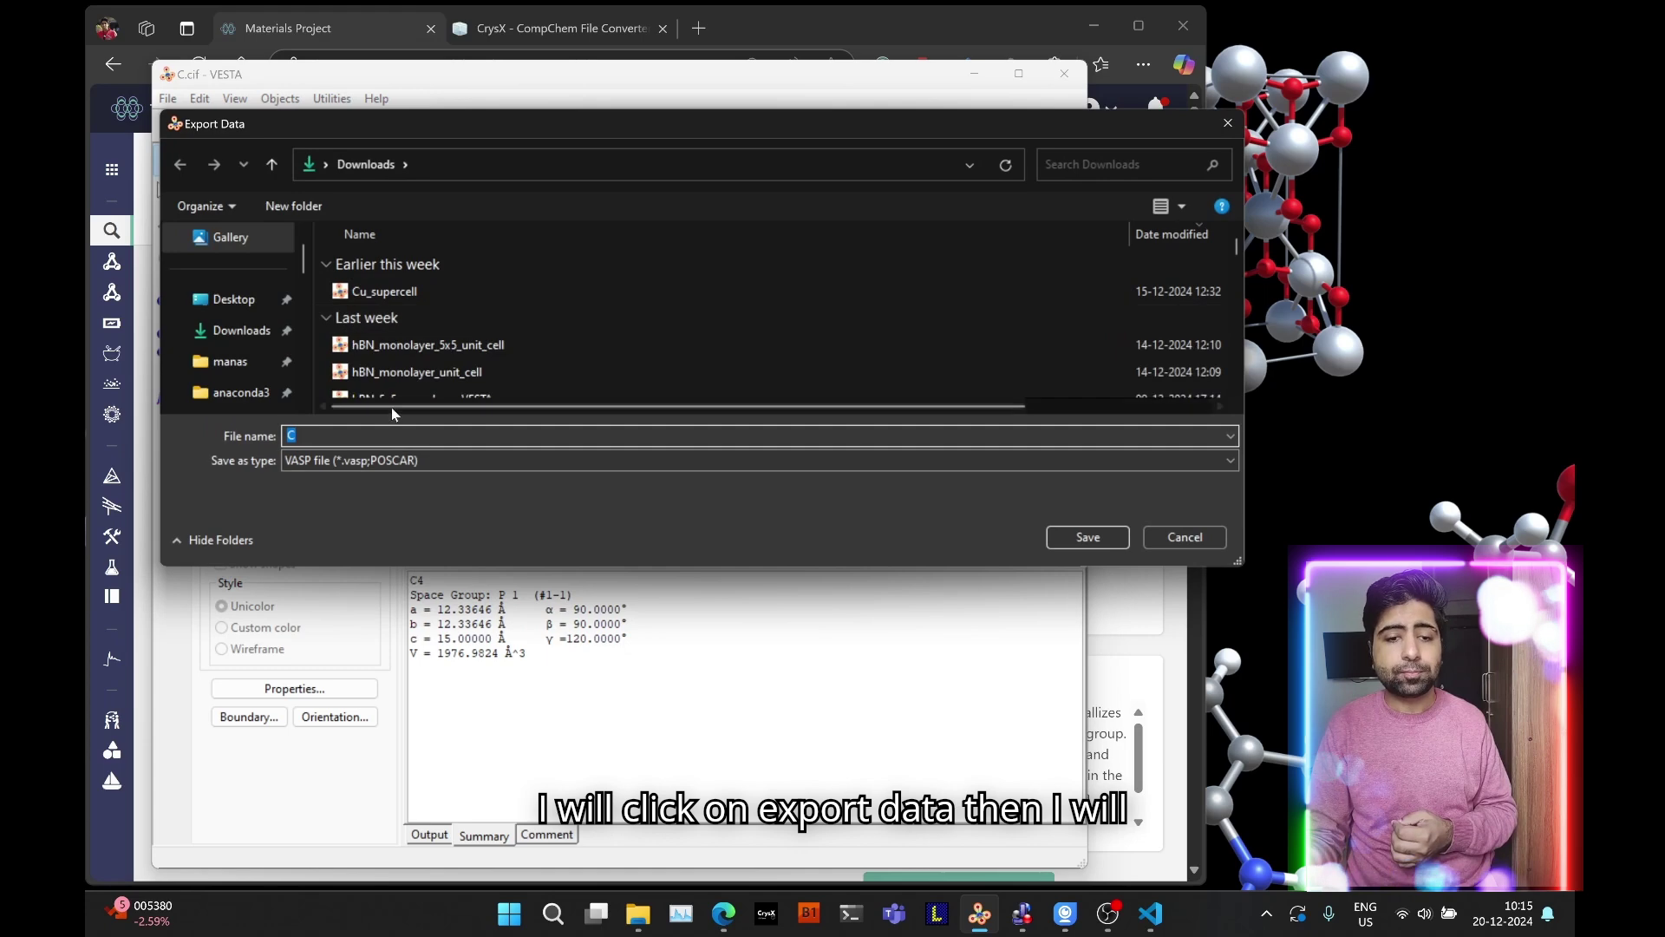
{"action": "left_click", "coordinate": [338, 462]}
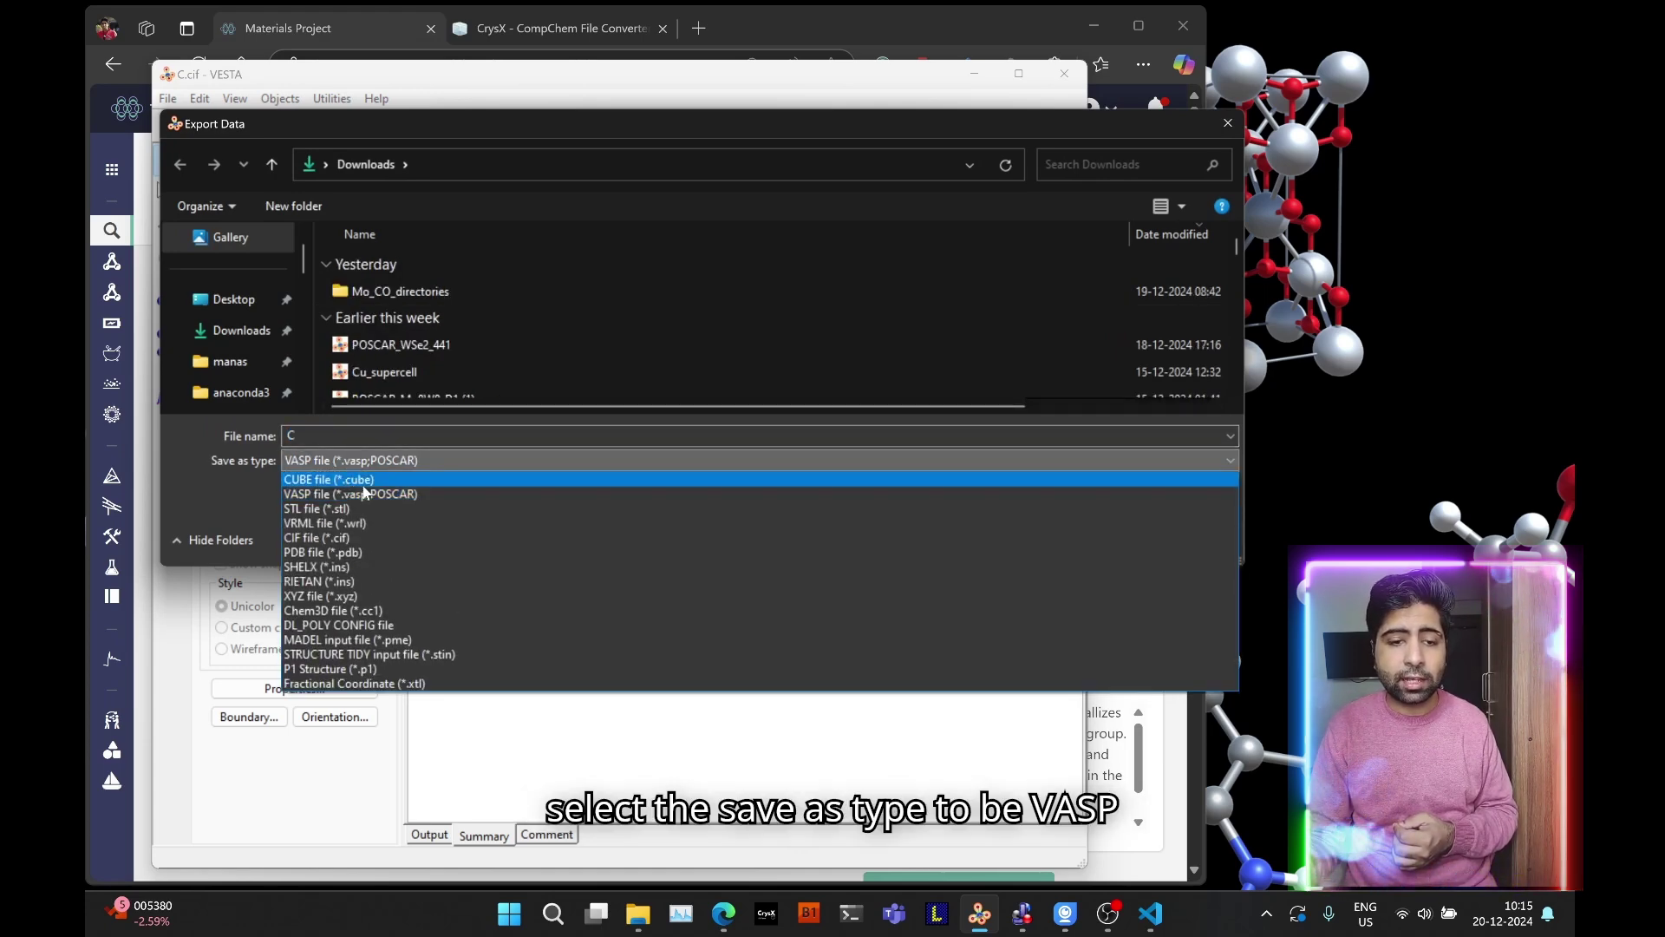
{"action": "left_click", "coordinate": [357, 494]}
{"action": "double_click", "coordinate": [334, 436]}
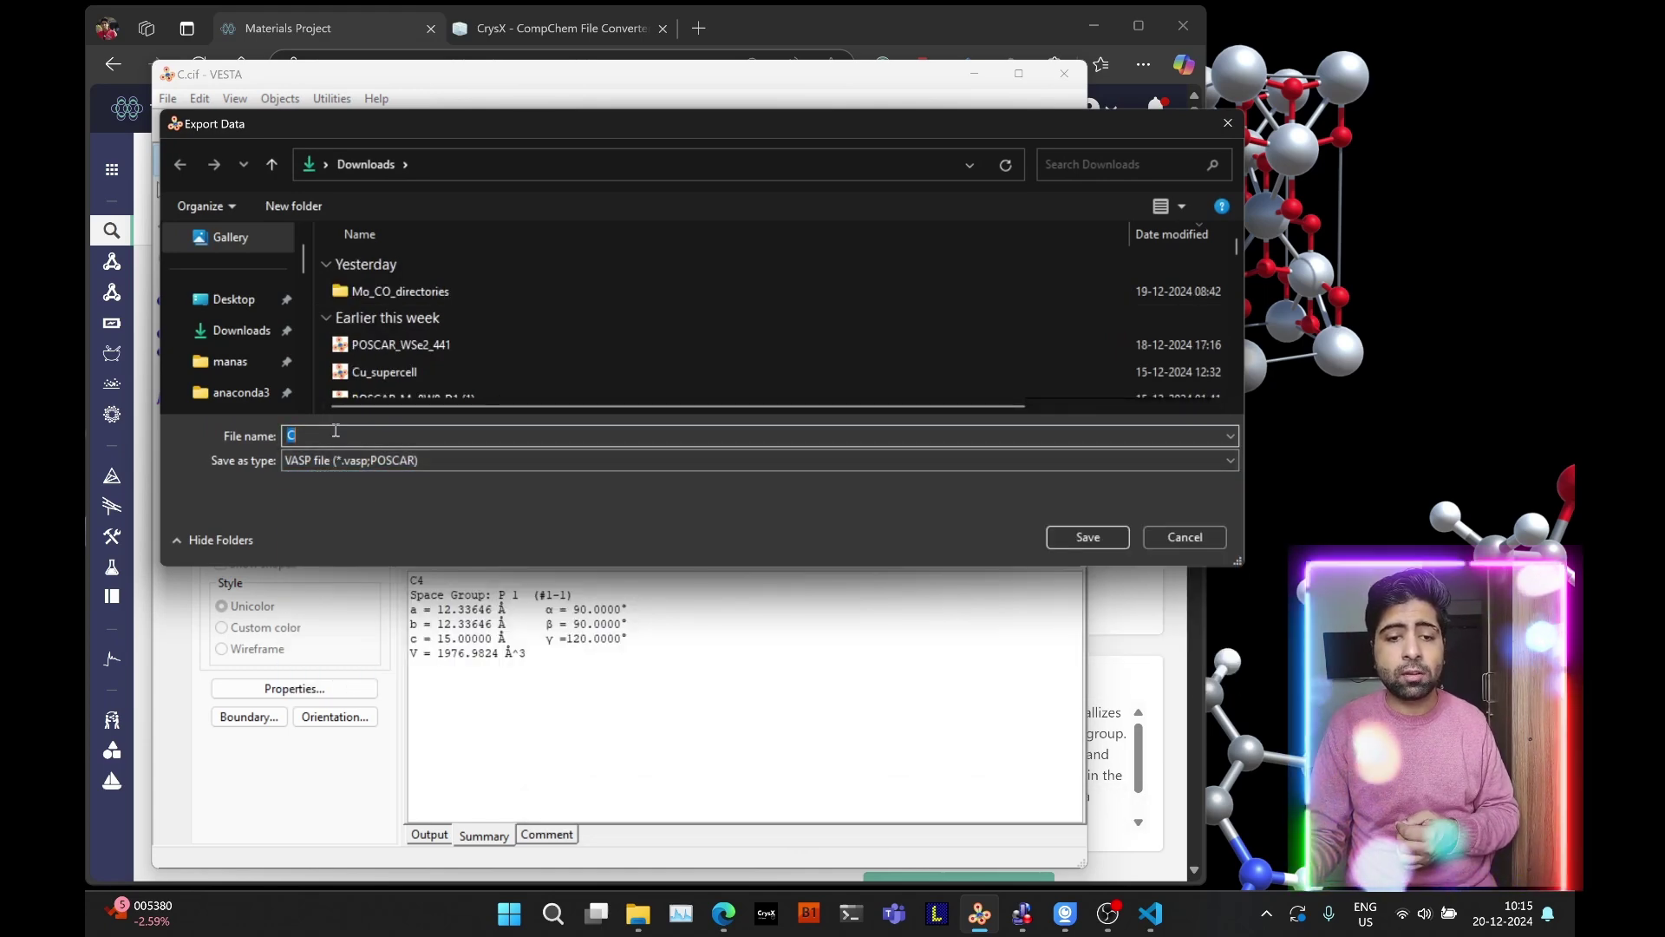
{"action": "type", "text": "graphe"}
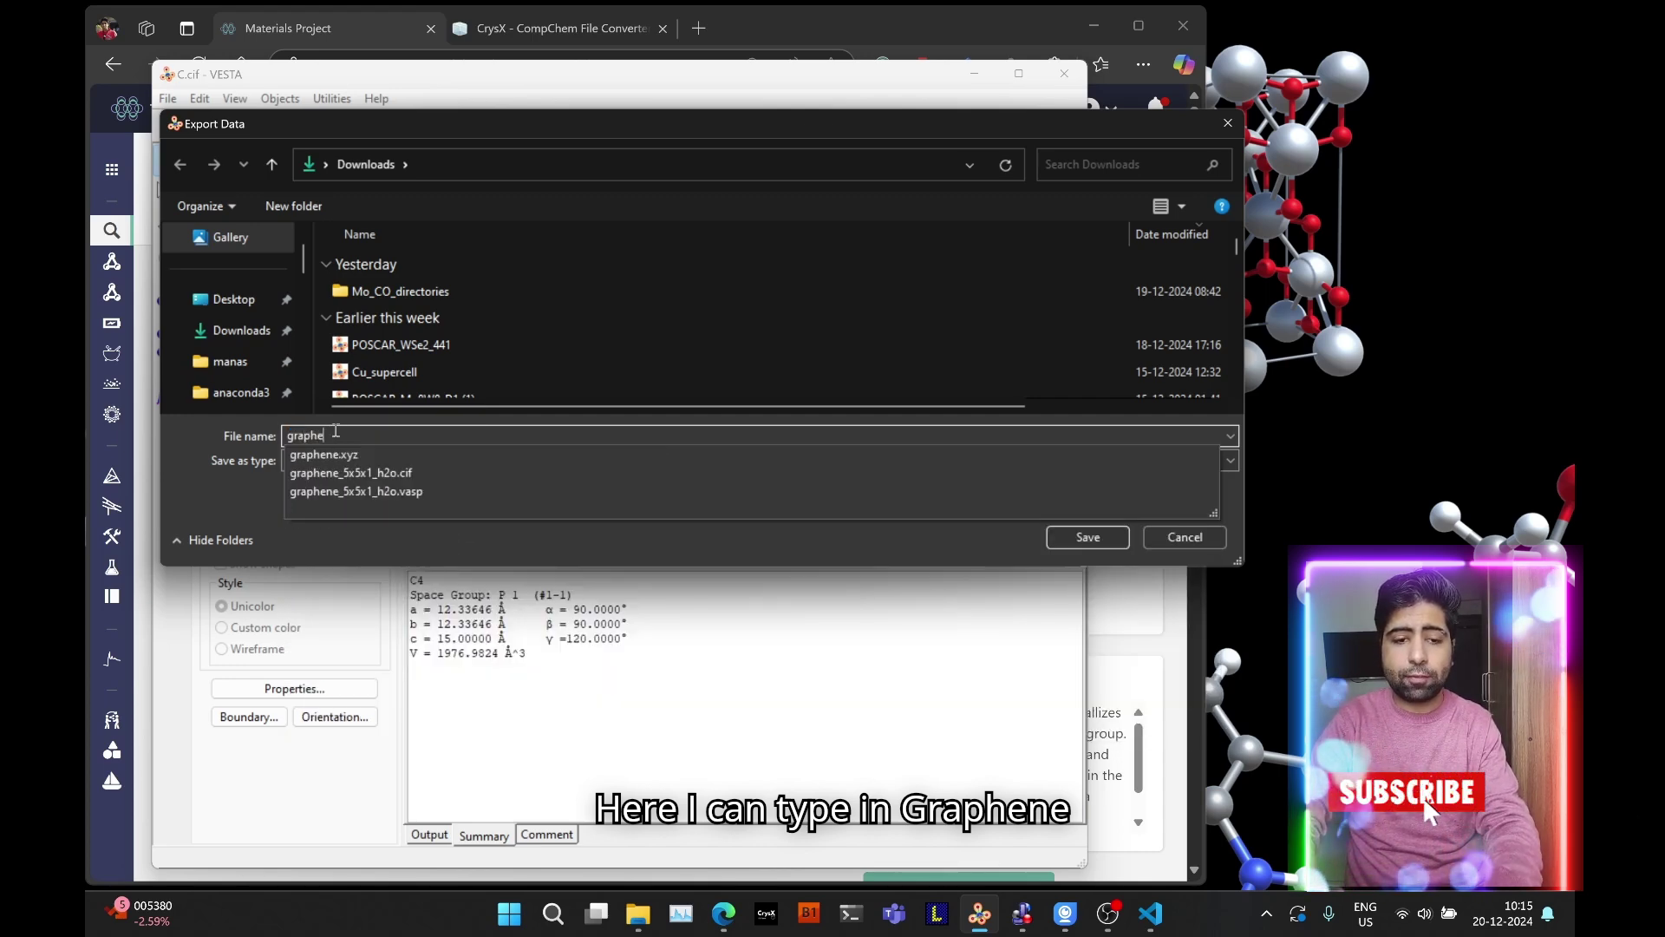
{"action": "type", "text": "ne_monola"}
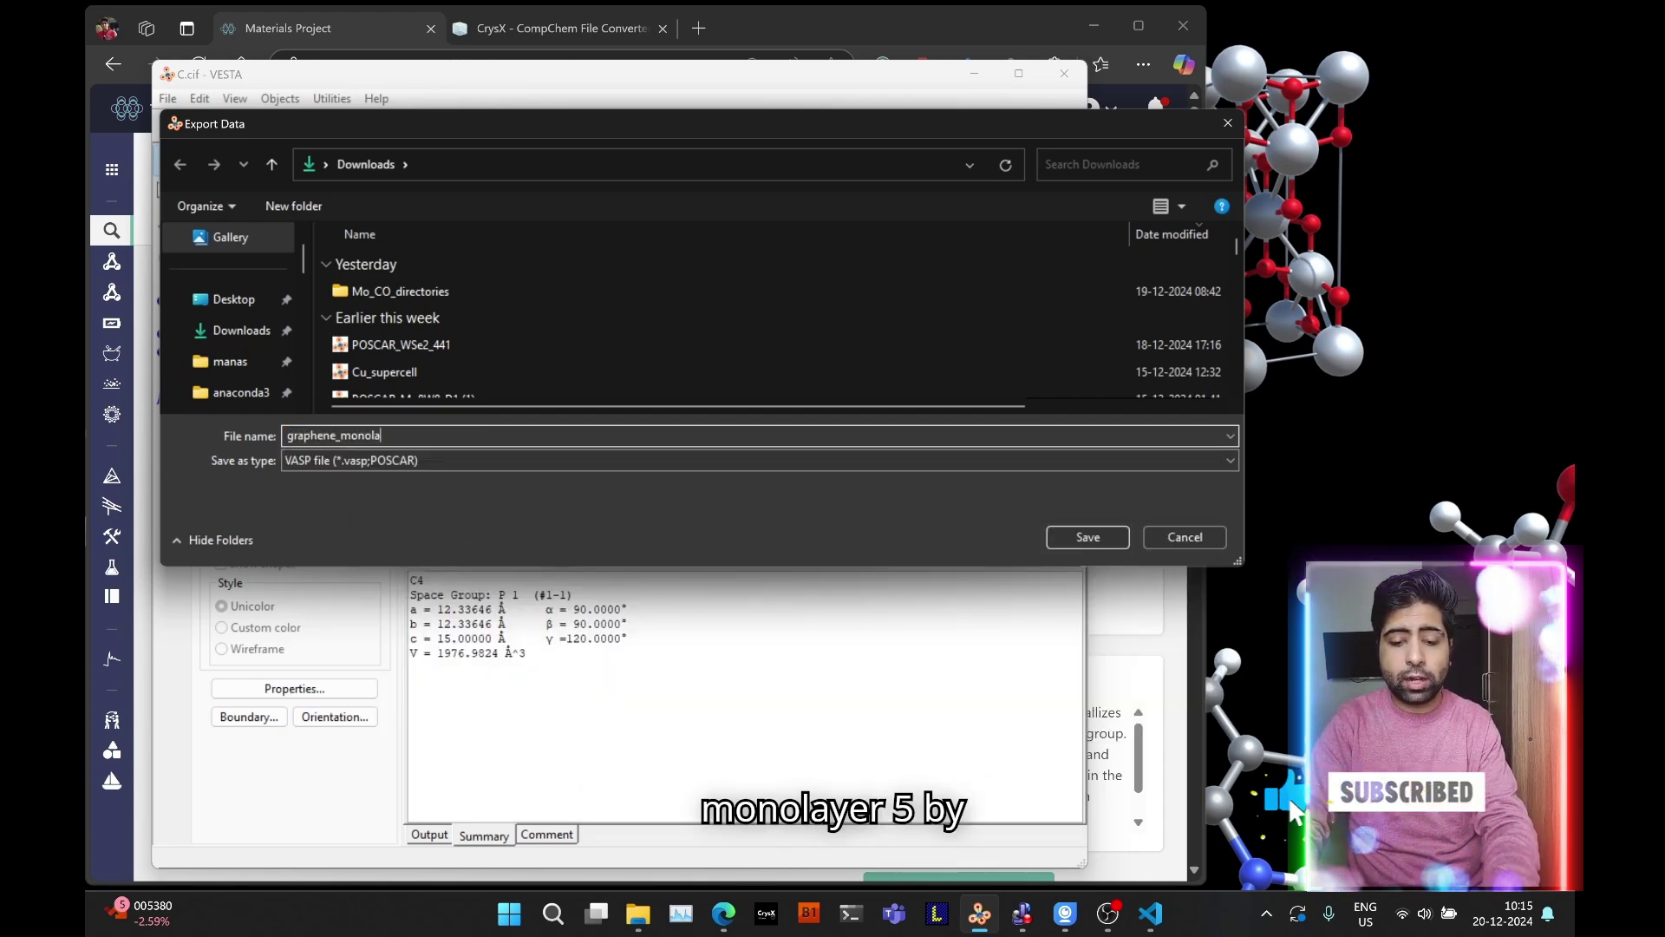
{"action": "type", "text": "yer_5x5"}
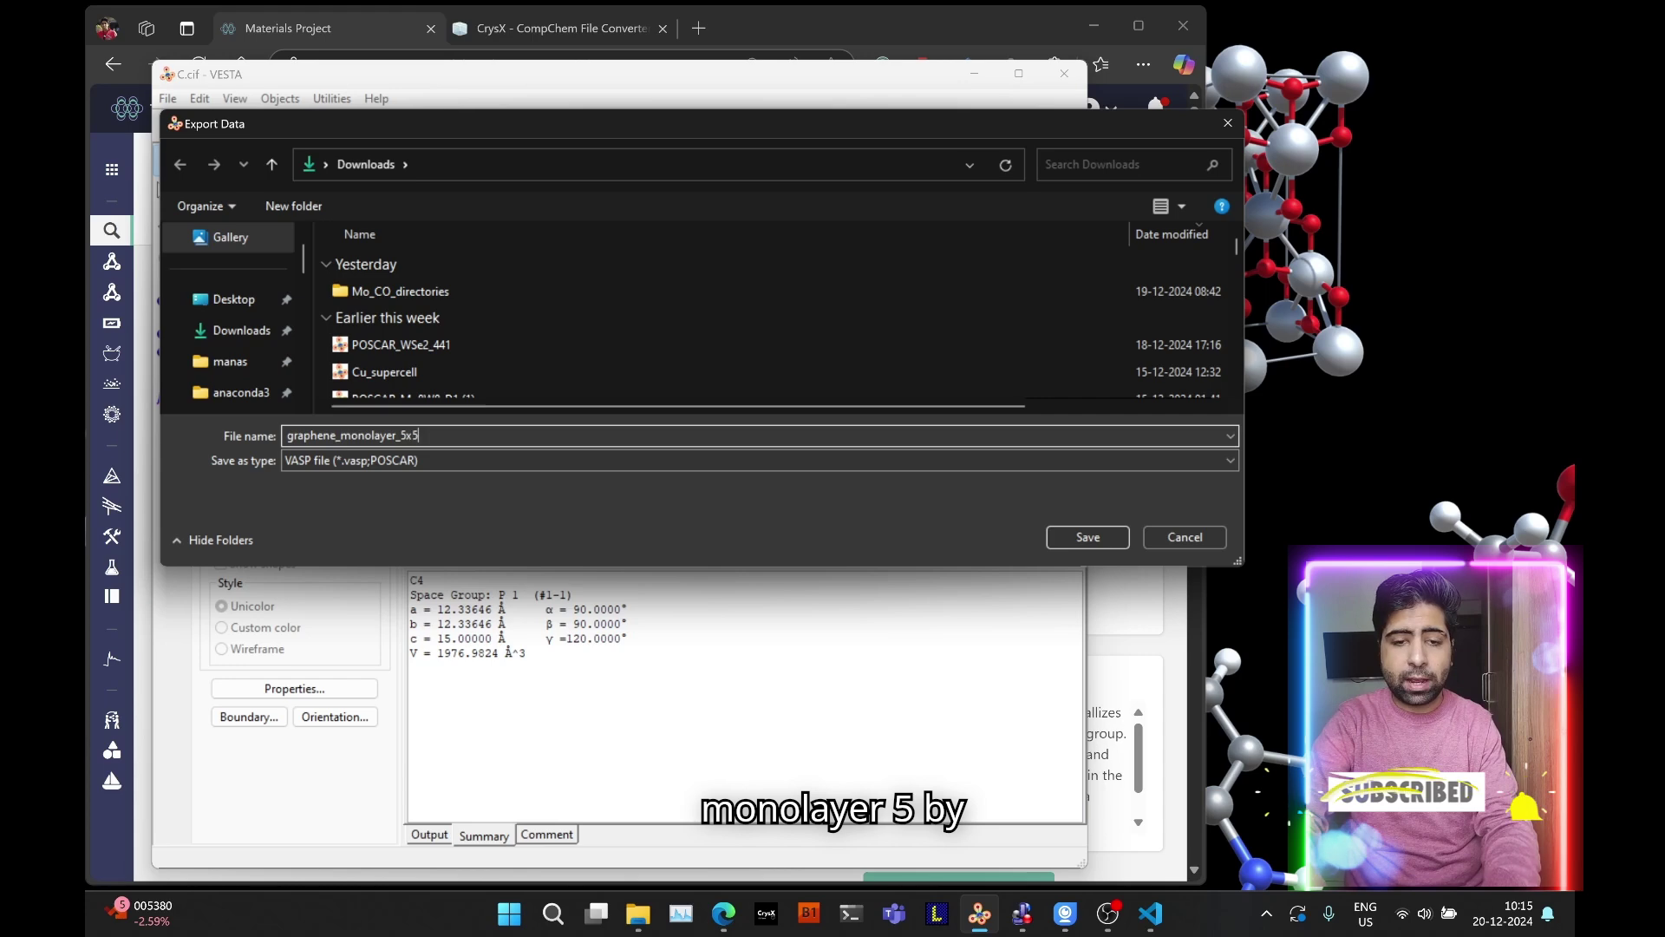
{"action": "left_click", "coordinate": [1070, 538]}
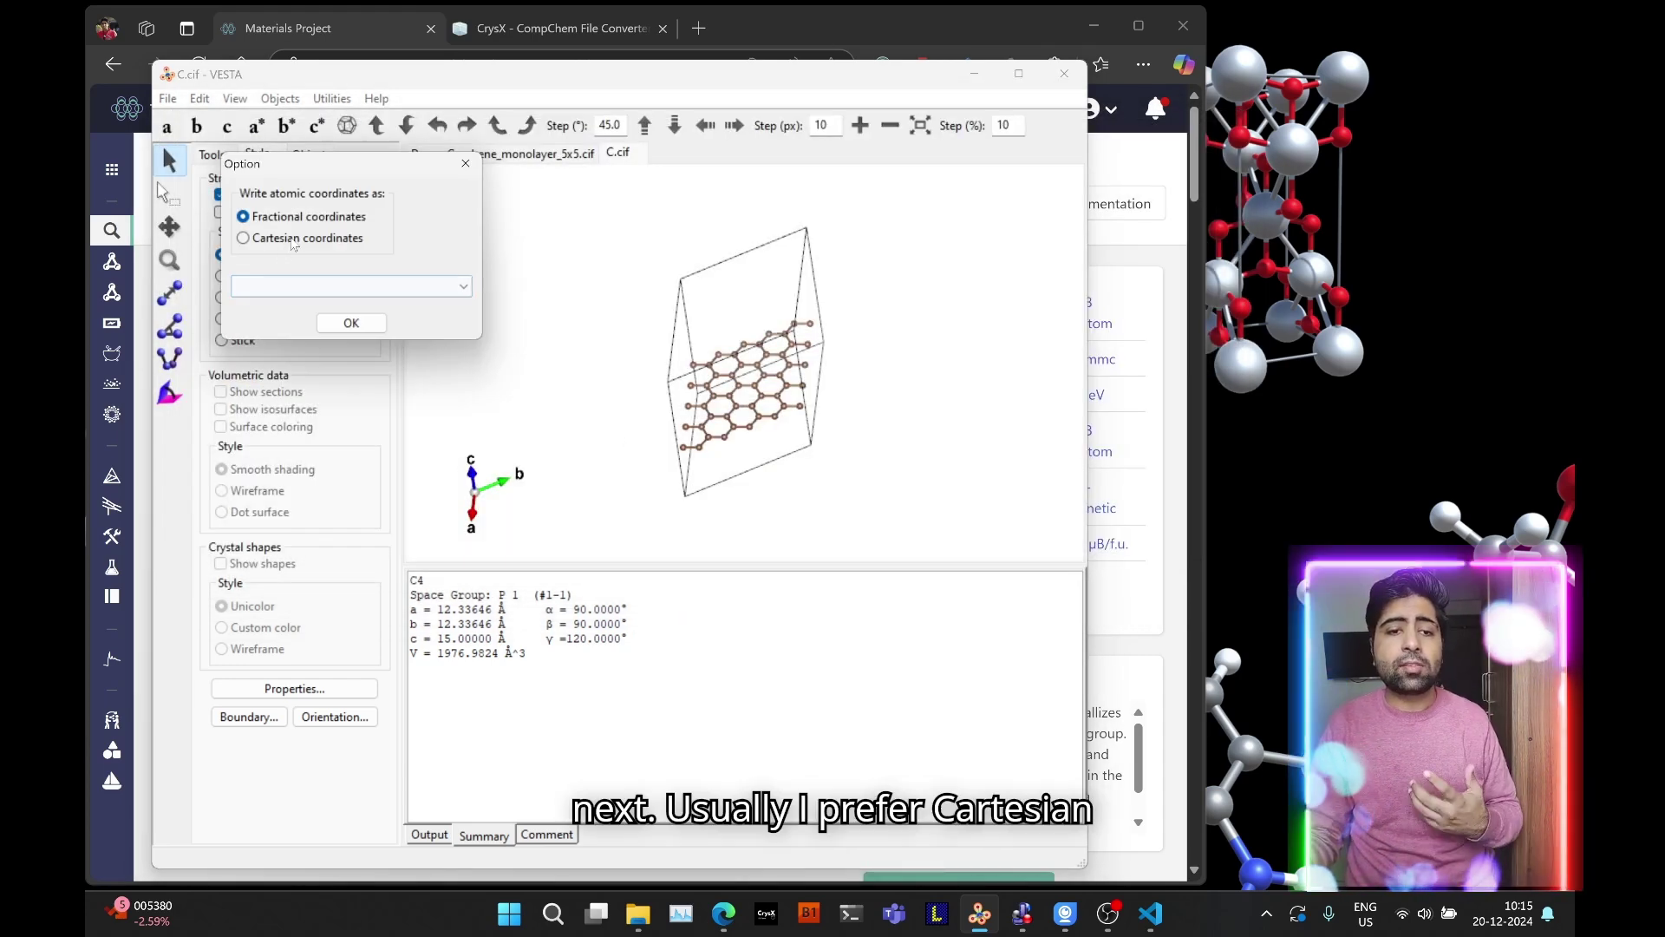
Write the atomic coordinates as Cartesian, choose to output the current unit cell, and complete the export
{"action": "left_click", "coordinate": [293, 240]}
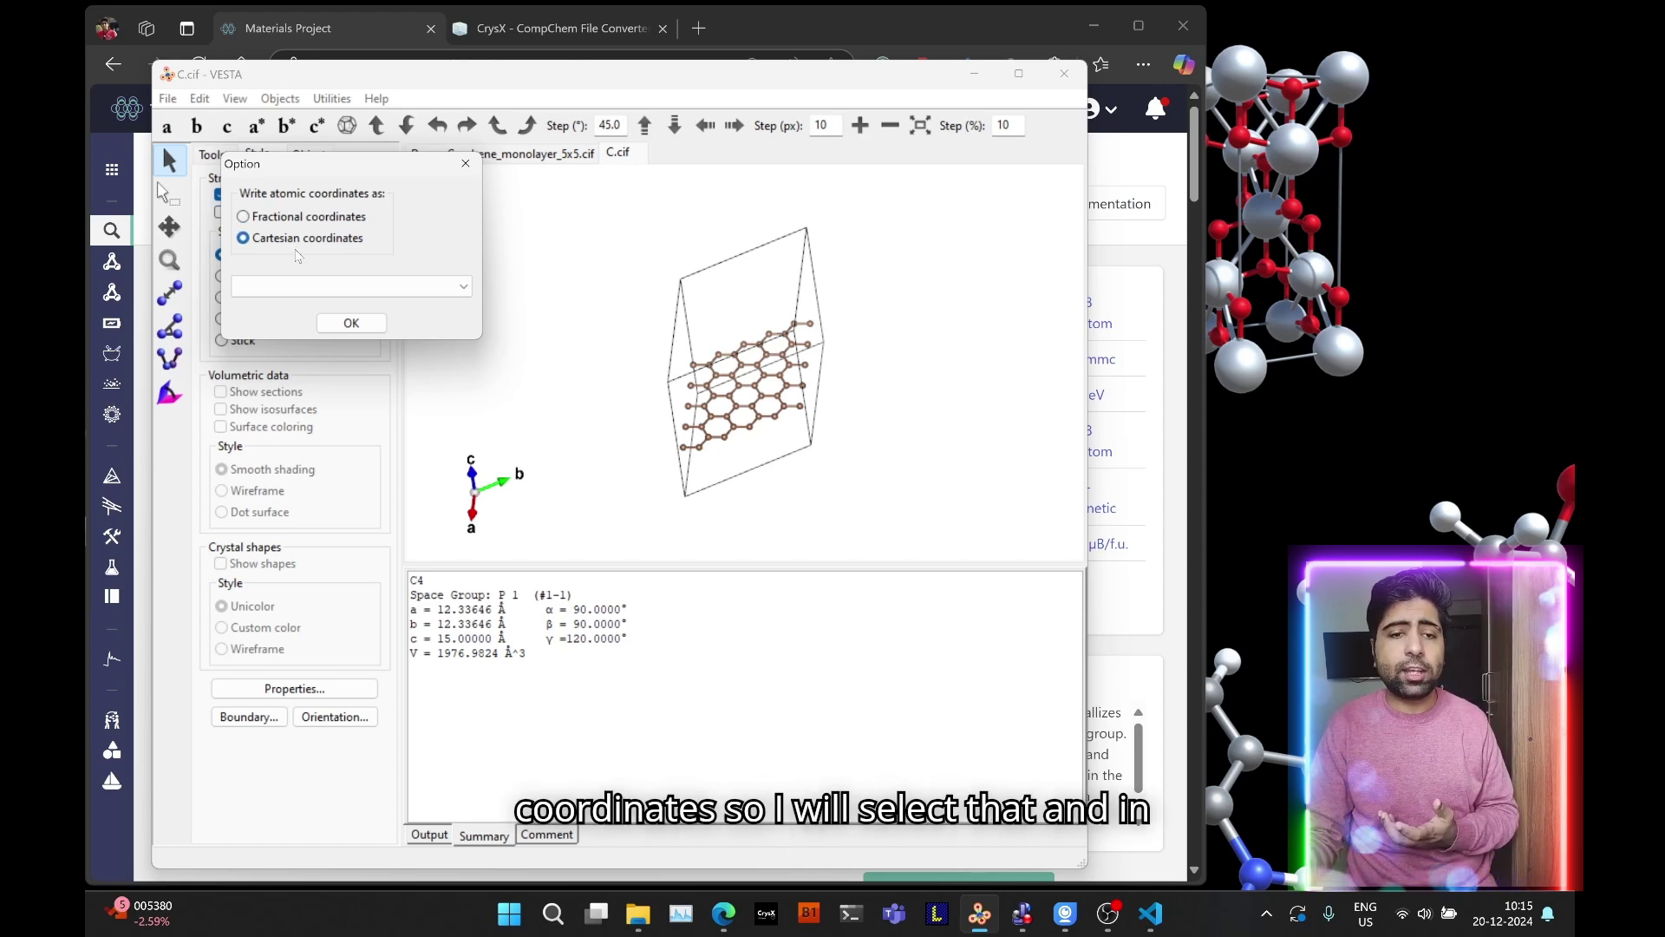
{"action": "left_click", "coordinate": [320, 291]}
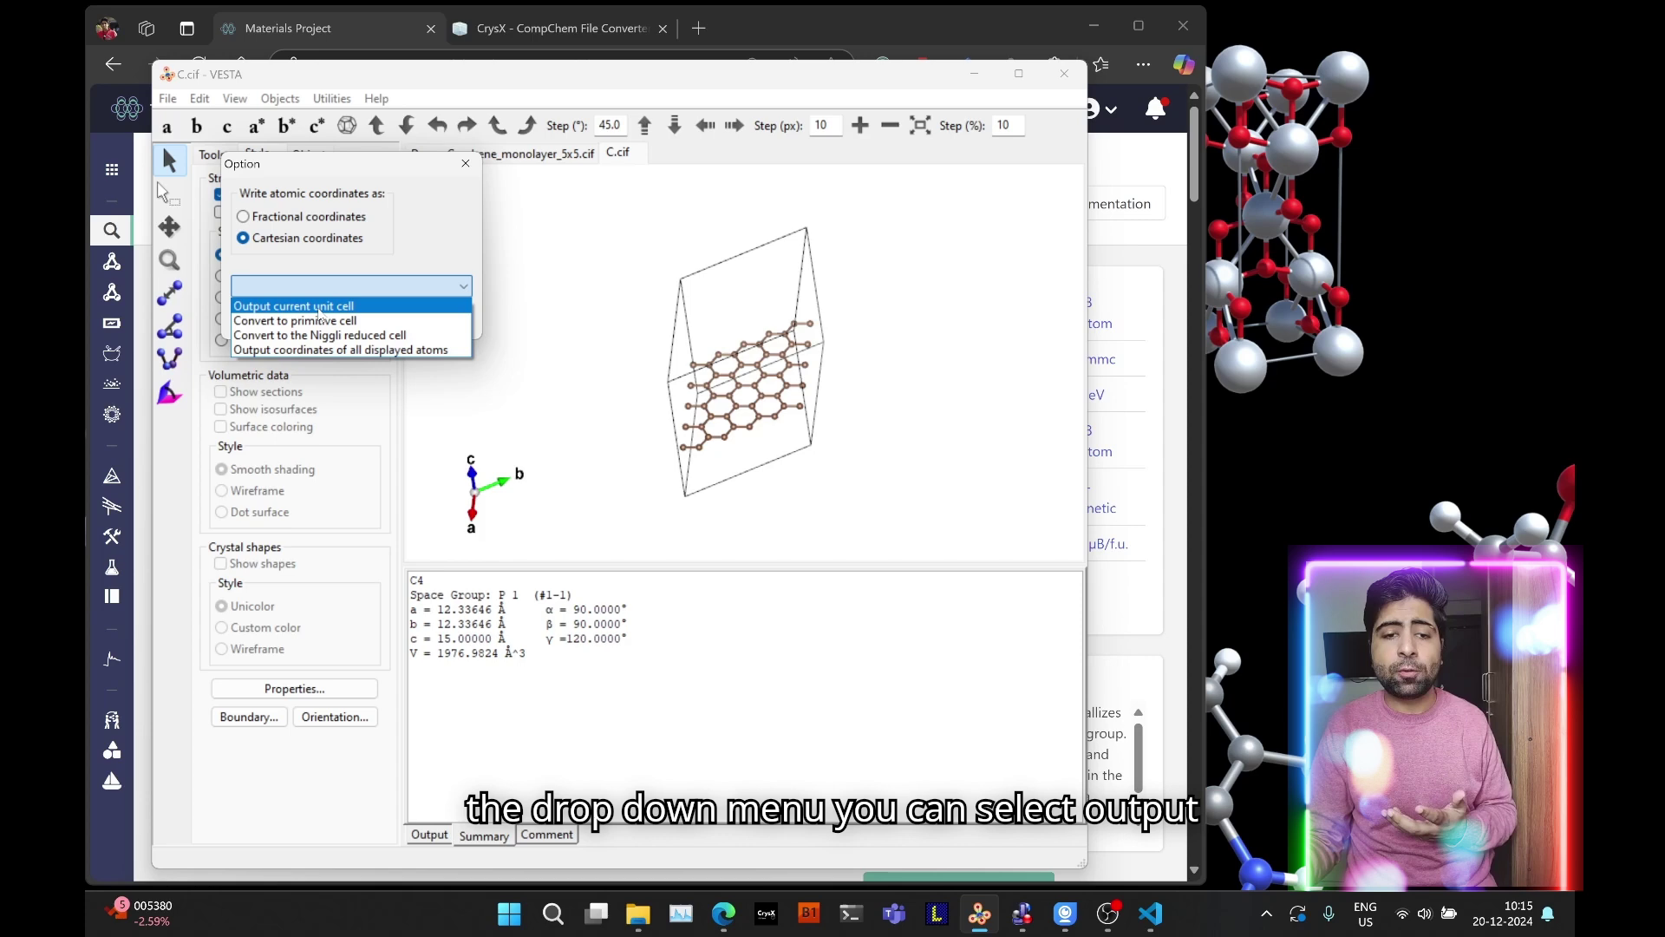
{"action": "left_click", "coordinate": [320, 307]}
{"action": "left_click", "coordinate": [345, 326]}
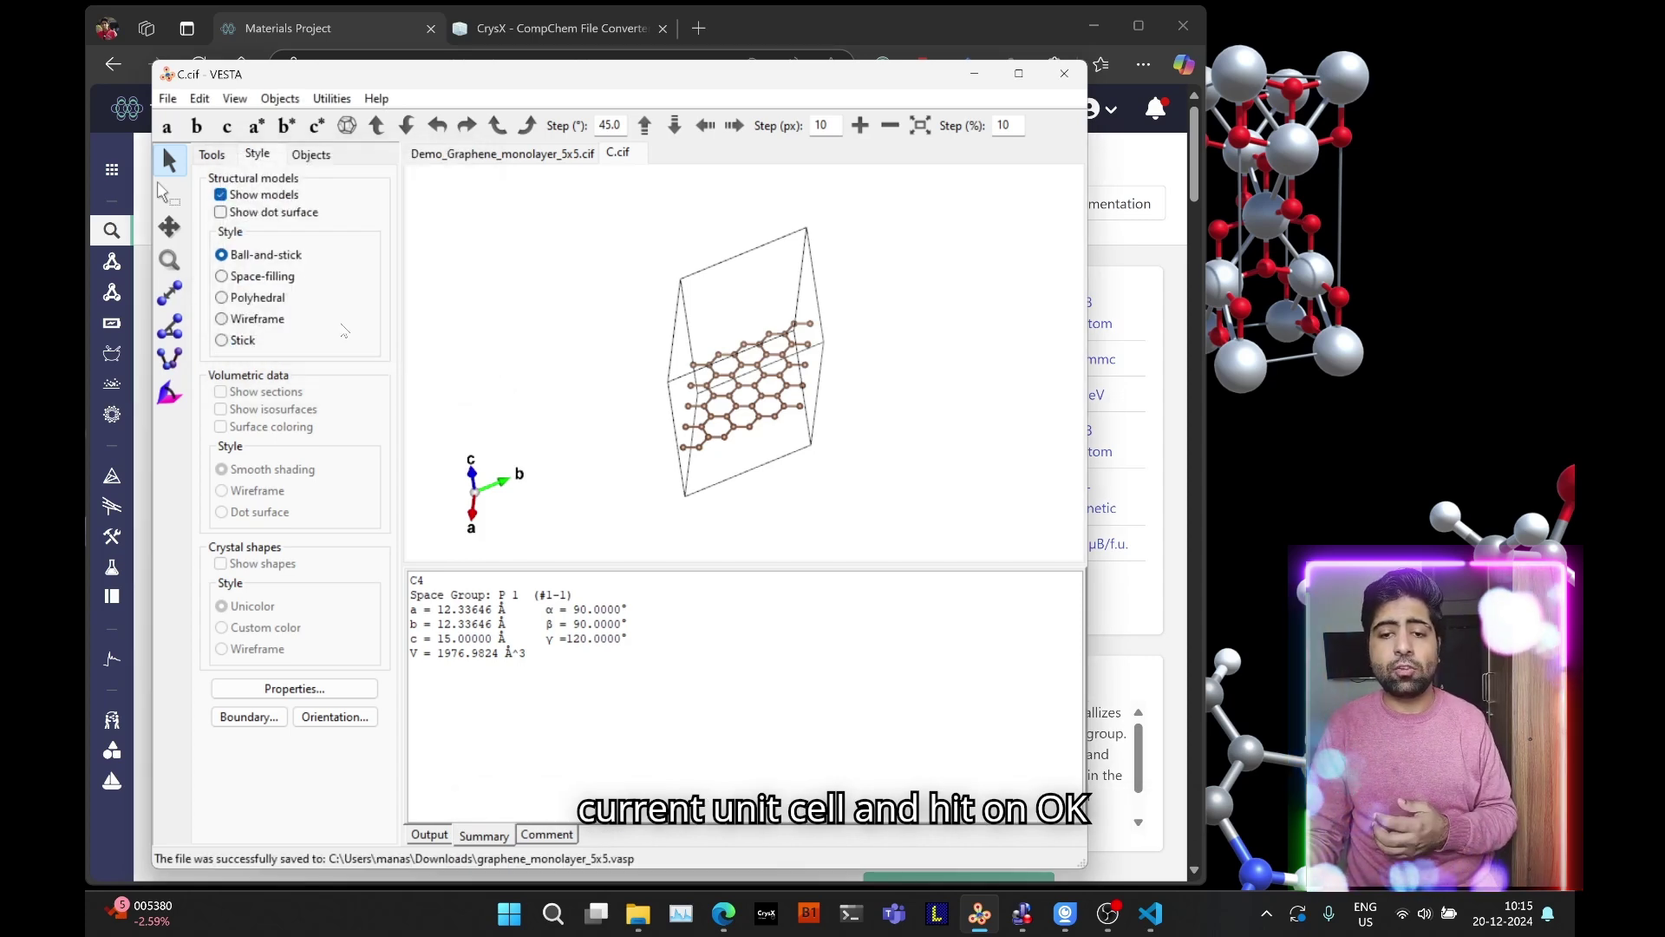
Open the exported graphene_monolayer_5x5 VASP file from Downloads in Visual Studio Code and check its carbon atom count
{"action": "left_click", "coordinate": [640, 915]}
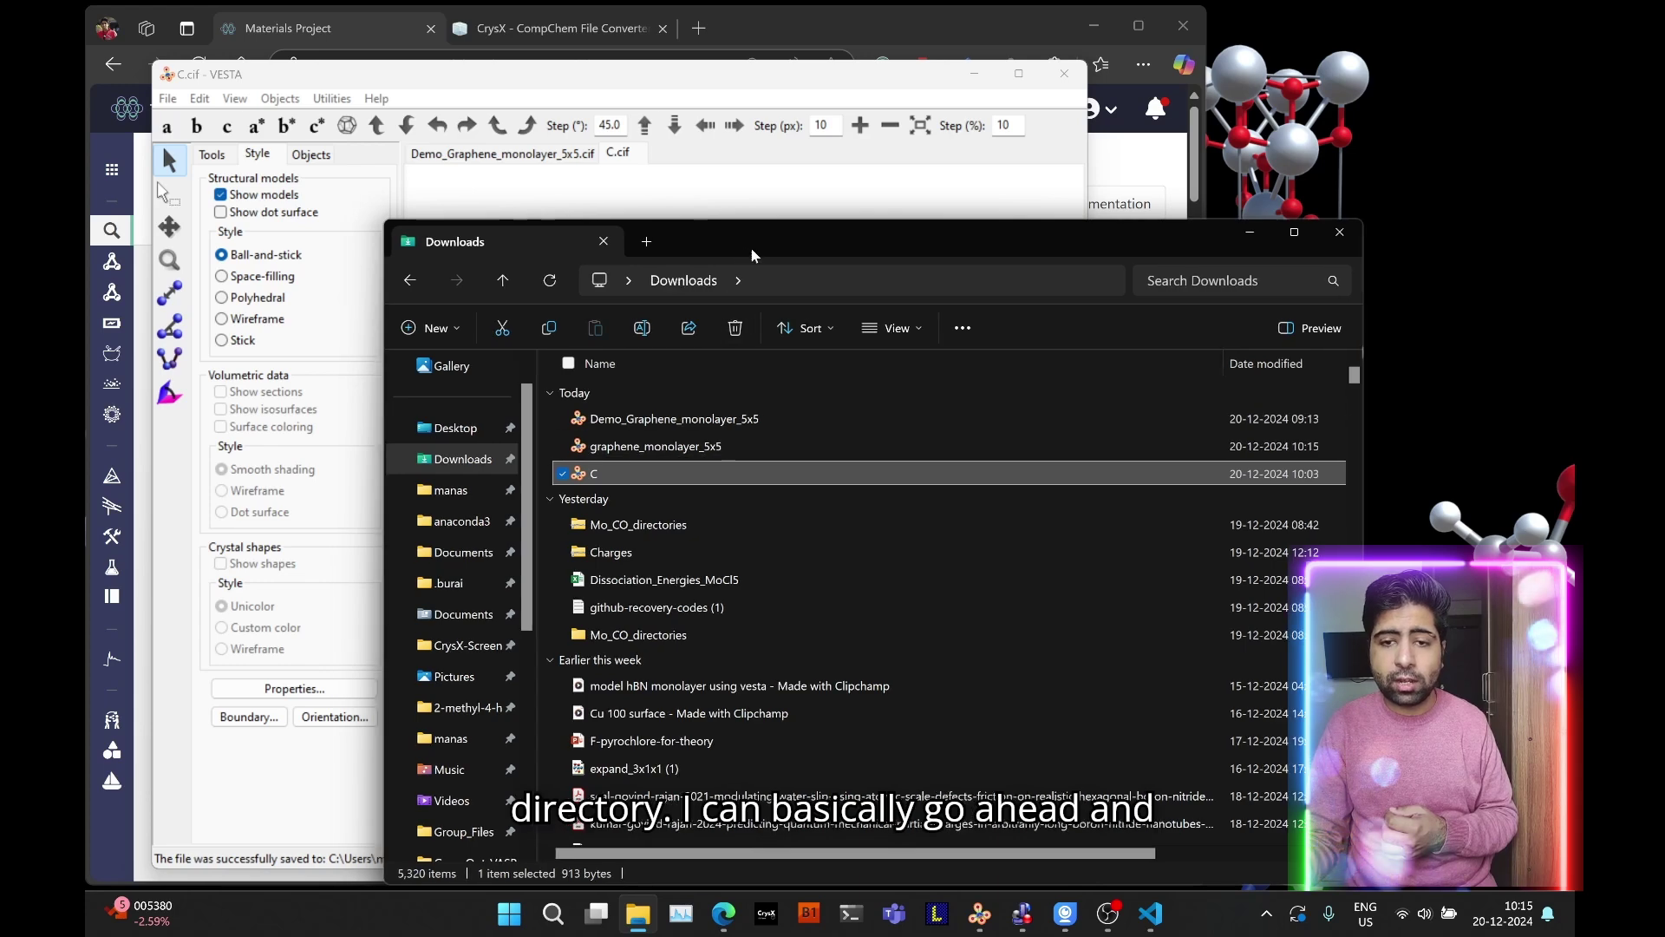
{"action": "left_click_drag", "start_coordinate": [751, 246], "coordinate": [992, 267]}
{"action": "right_click", "coordinate": [897, 469]}
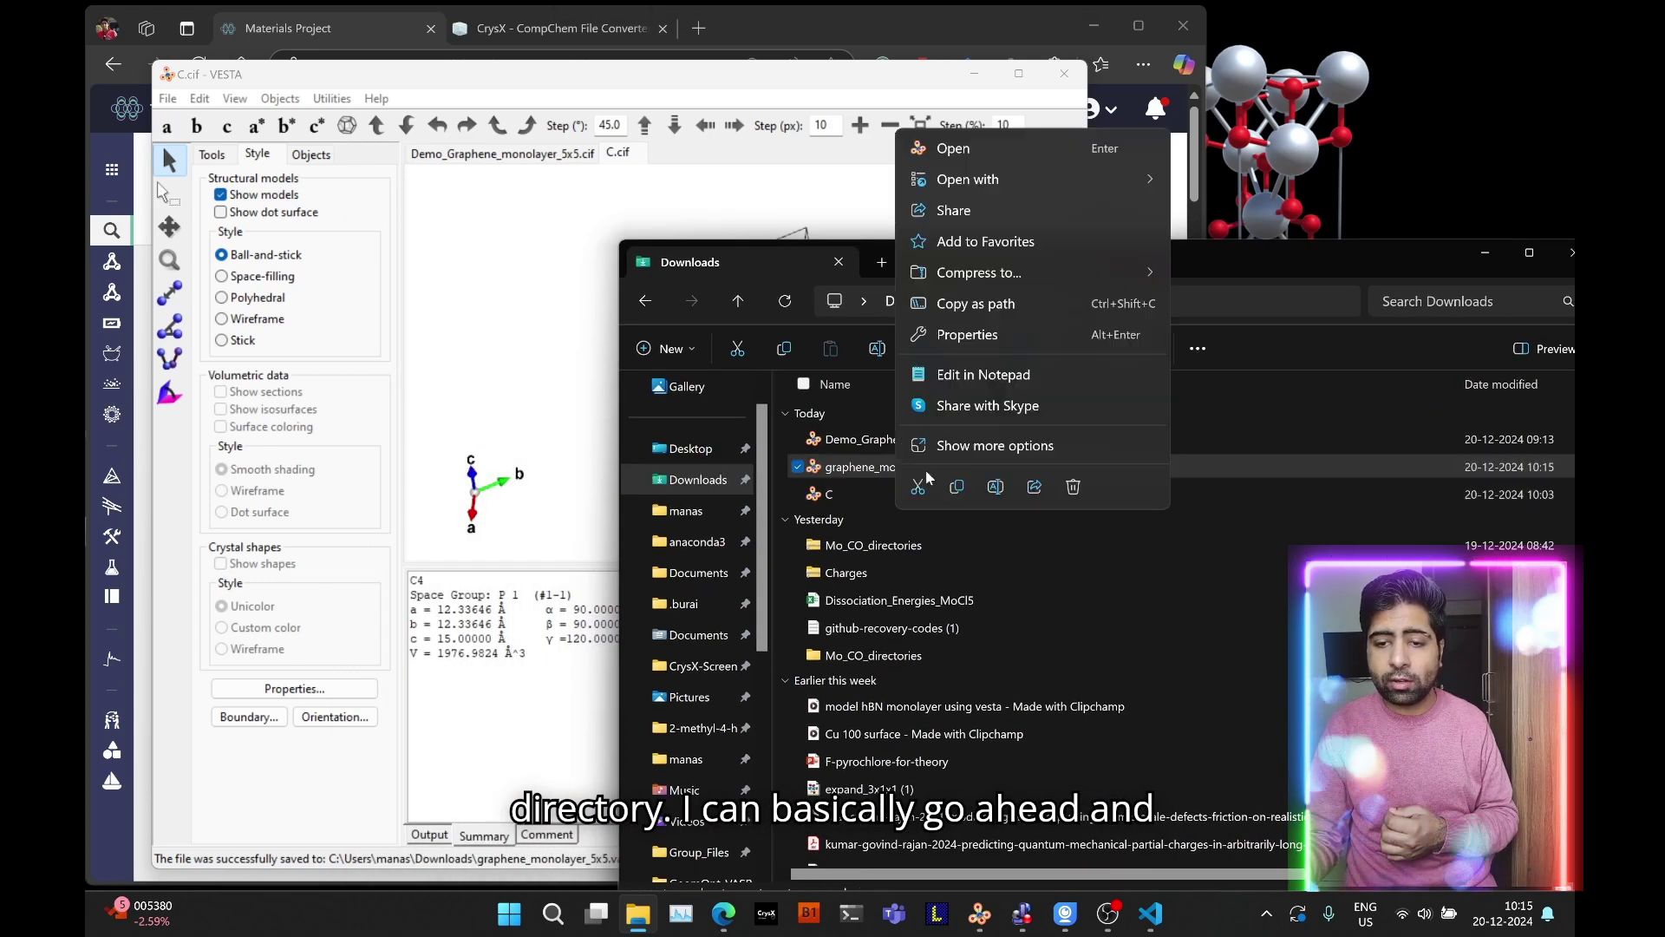
{"action": "mouse_move", "coordinate": [1057, 192]}
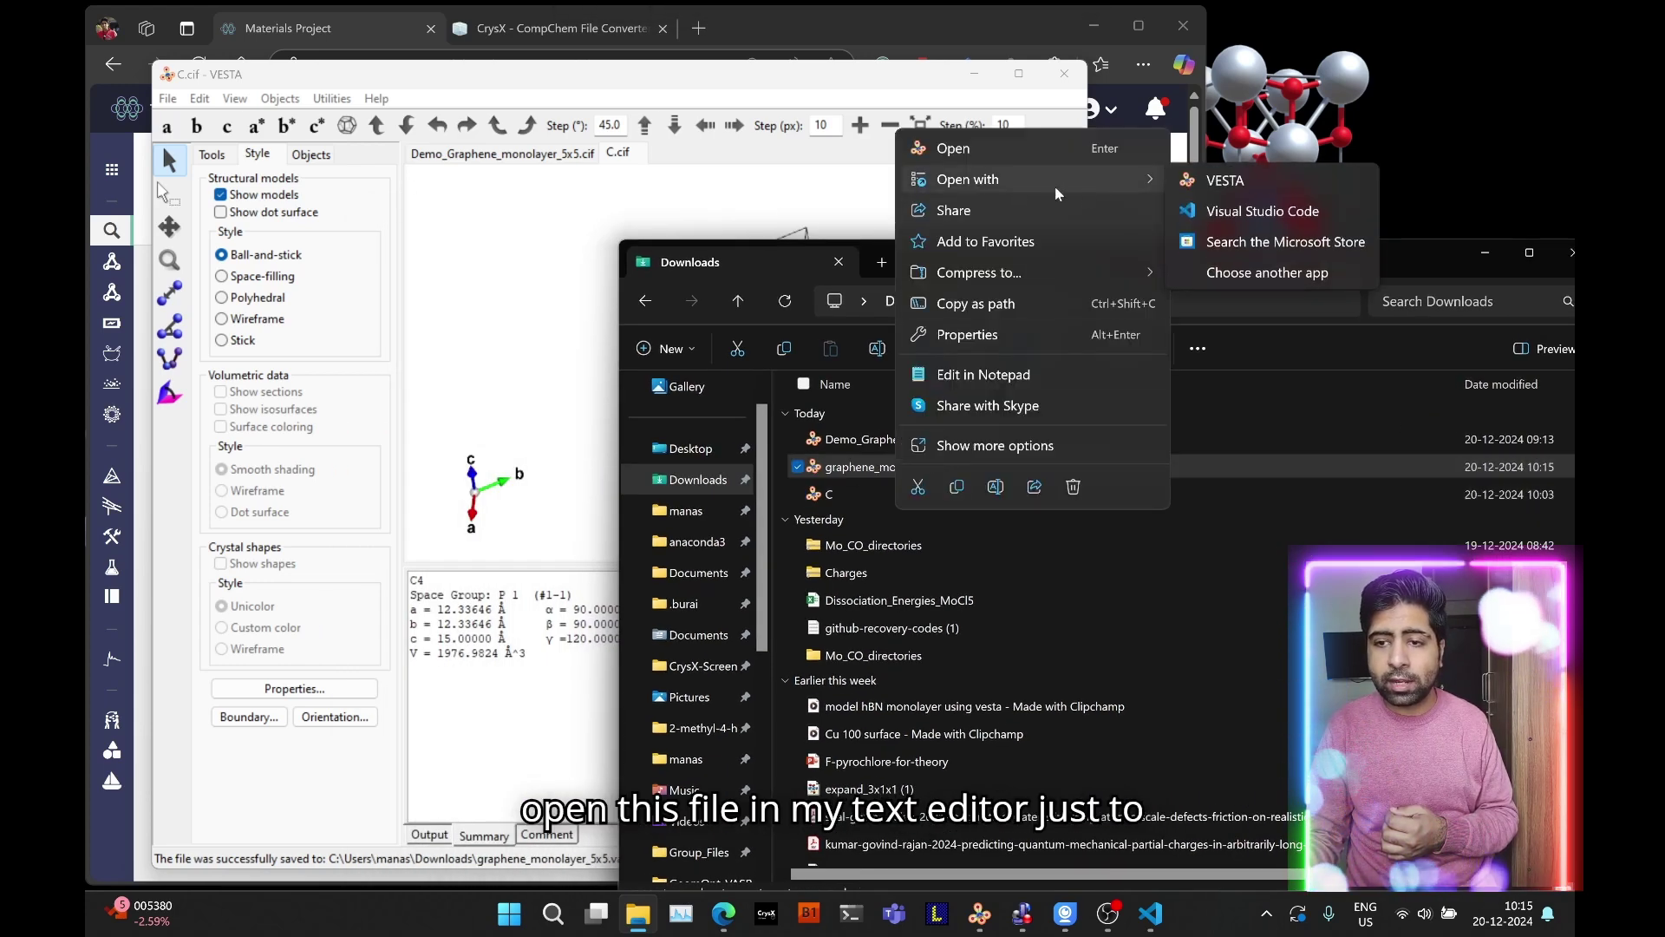
{"action": "left_click", "coordinate": [1196, 208]}
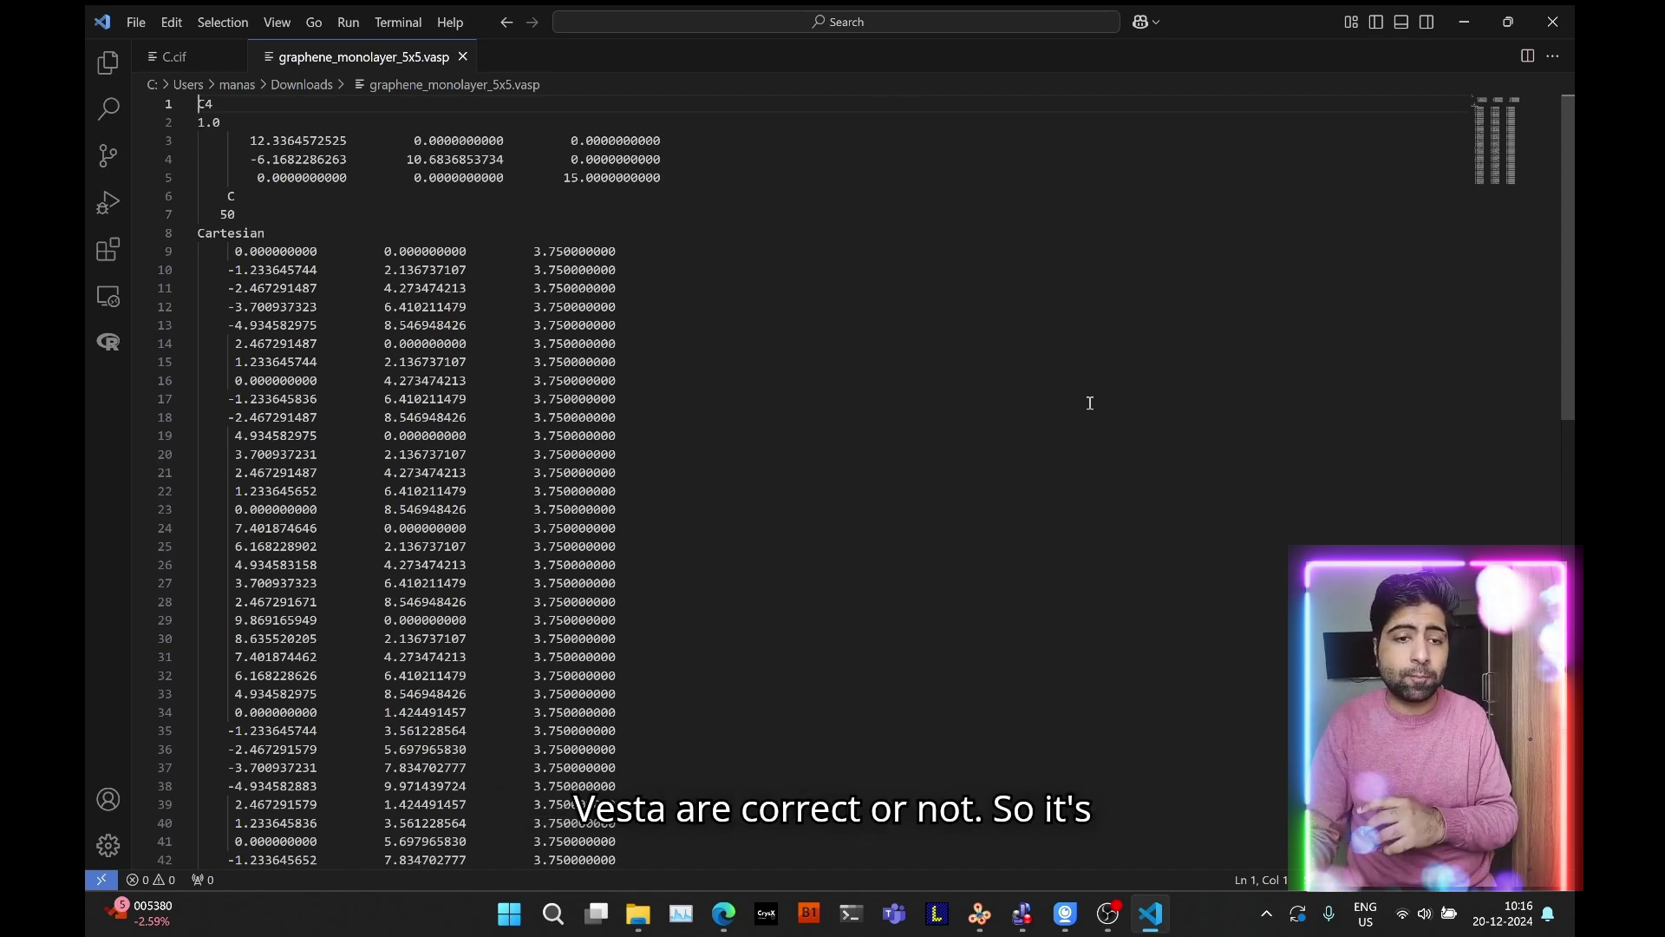
{"action": "double_click", "coordinate": [231, 215]}
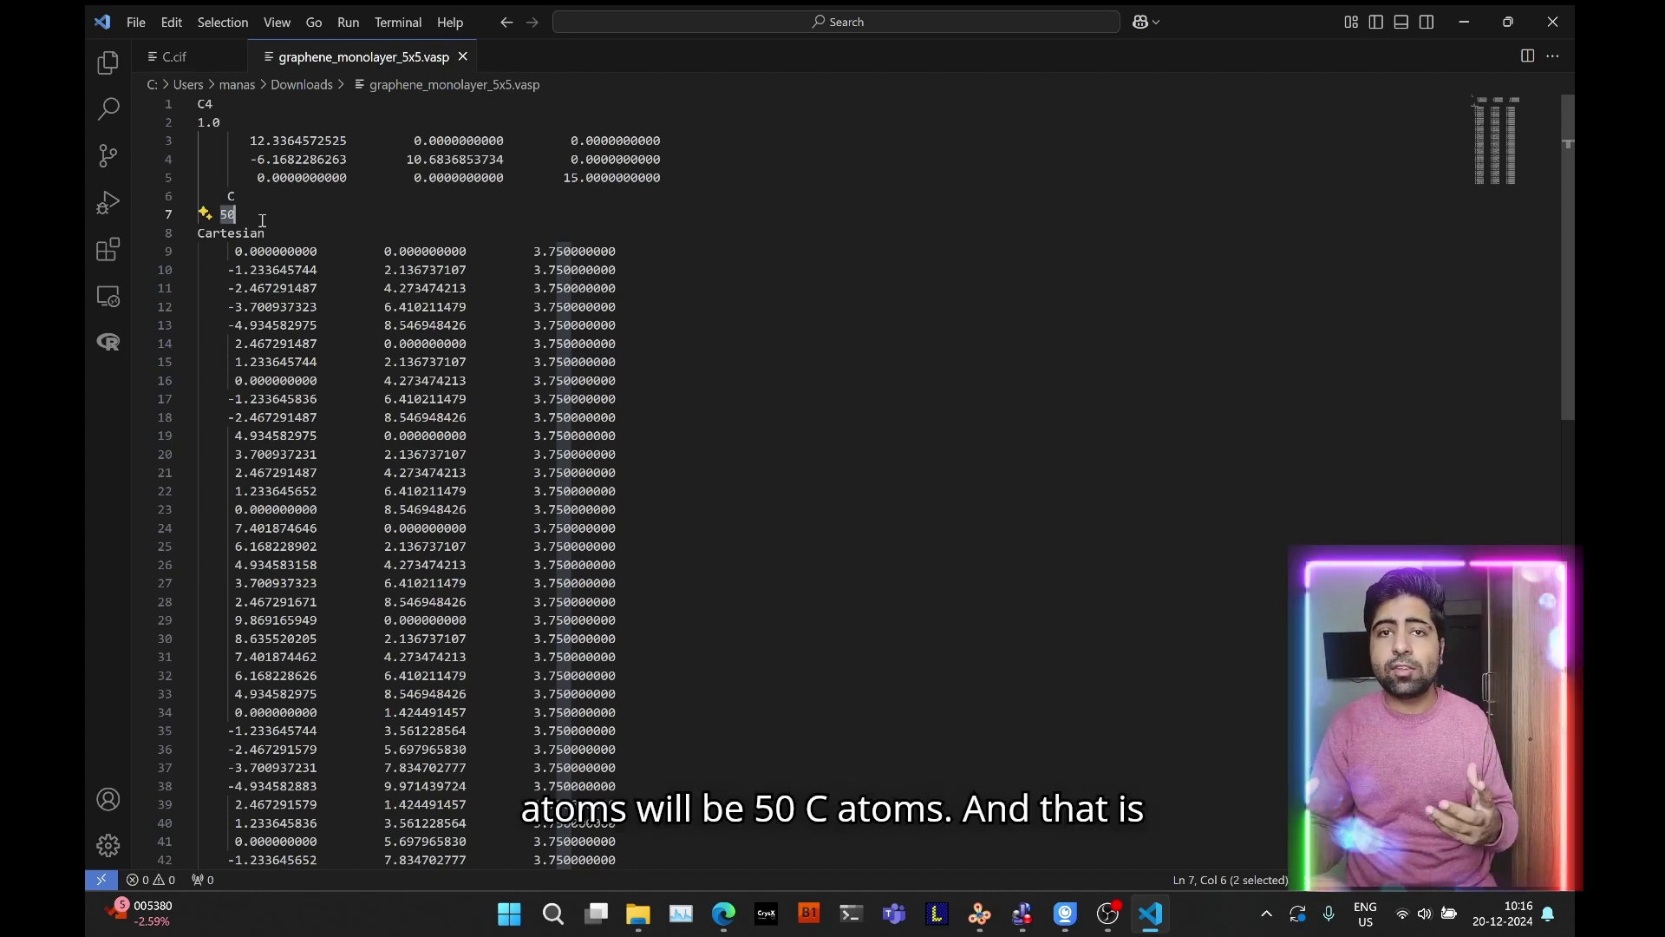
{"action": "left_click_drag", "start_coordinate": [262, 221], "coordinate": [213, 224]}
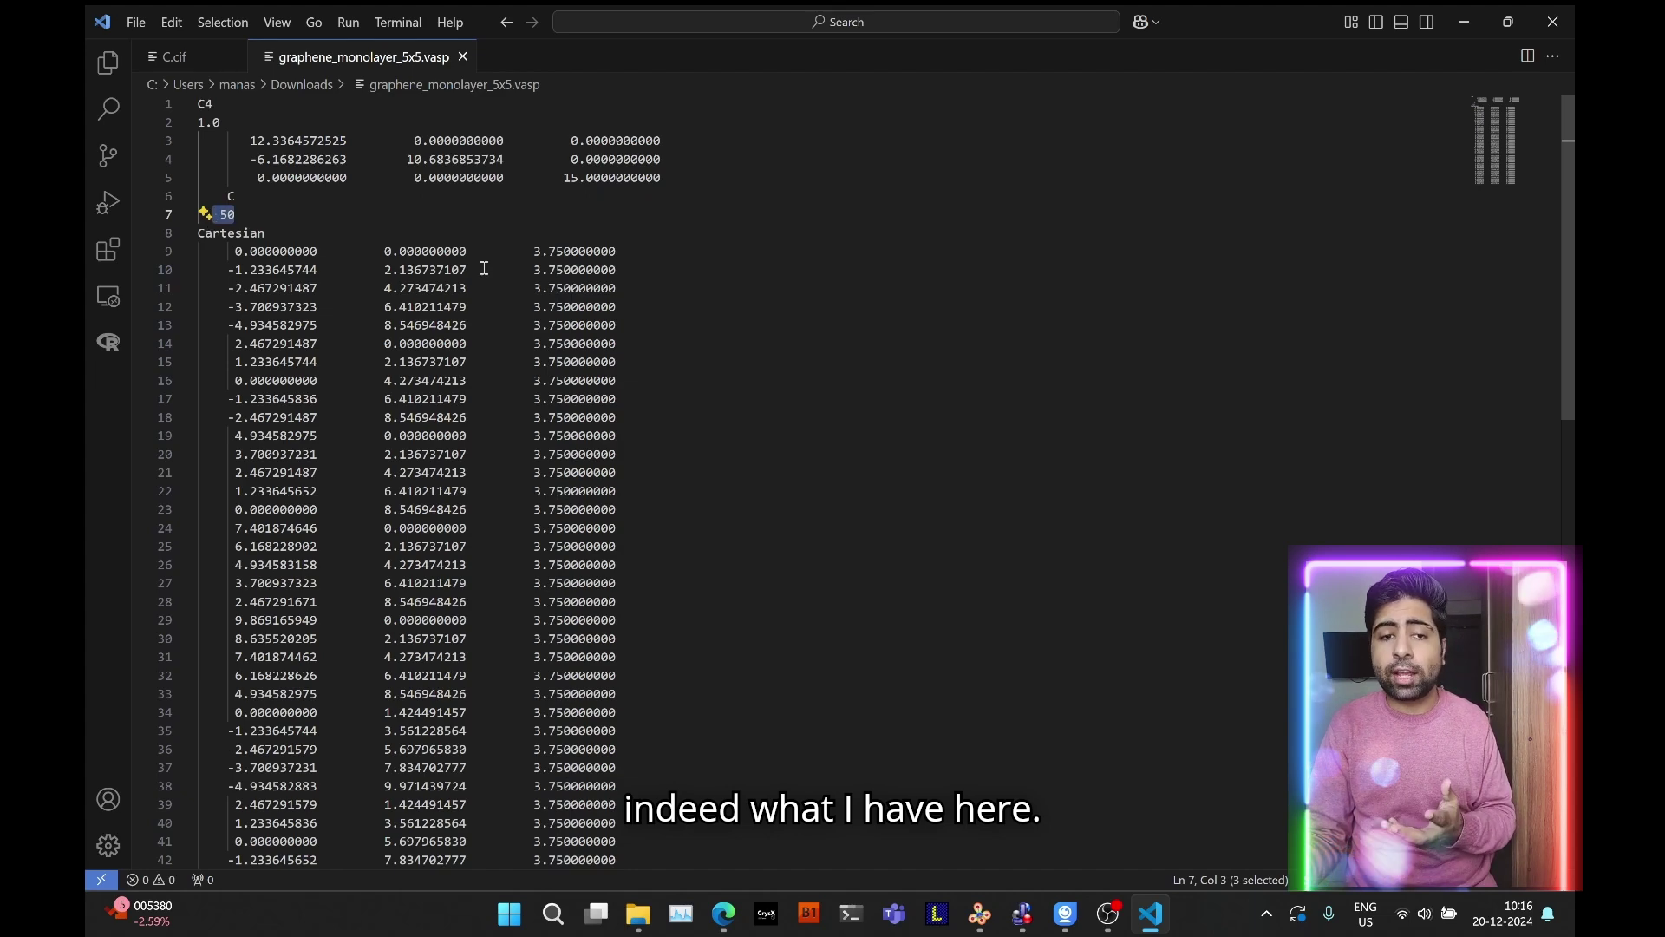
{"action": "left_click", "coordinate": [1465, 19]}
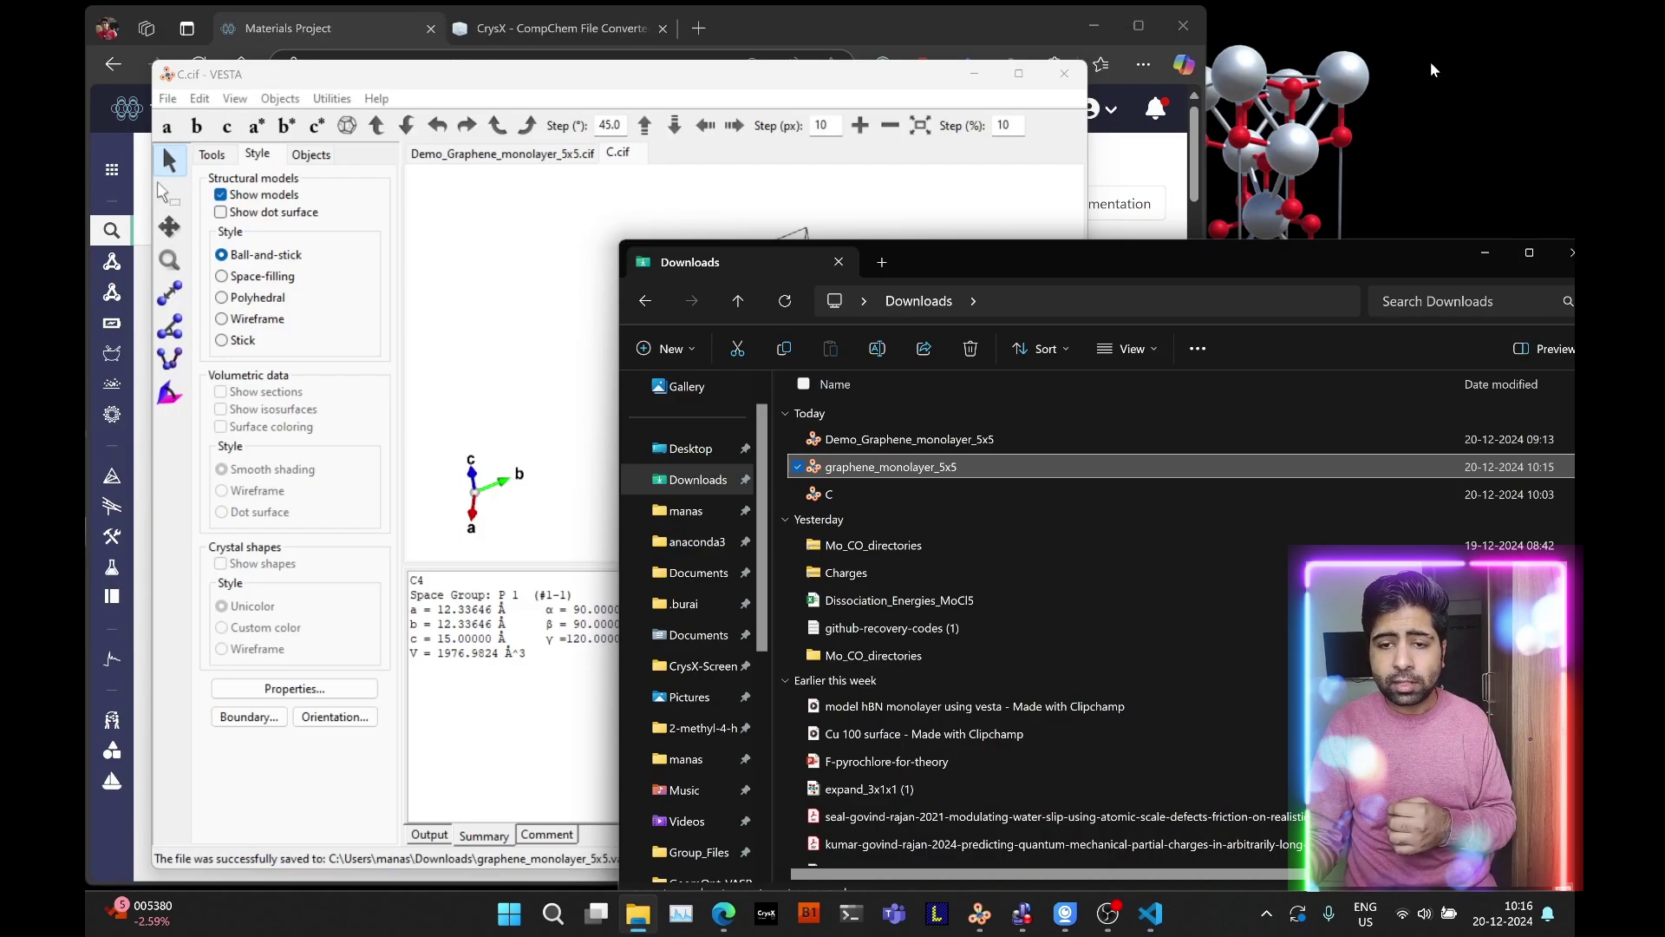
Load the exported graphene_monolayer_5x5 VASP file from the Downloads folder into VESTA
{"action": "left_click_drag", "start_coordinate": [898, 468], "coordinate": [537, 378]}
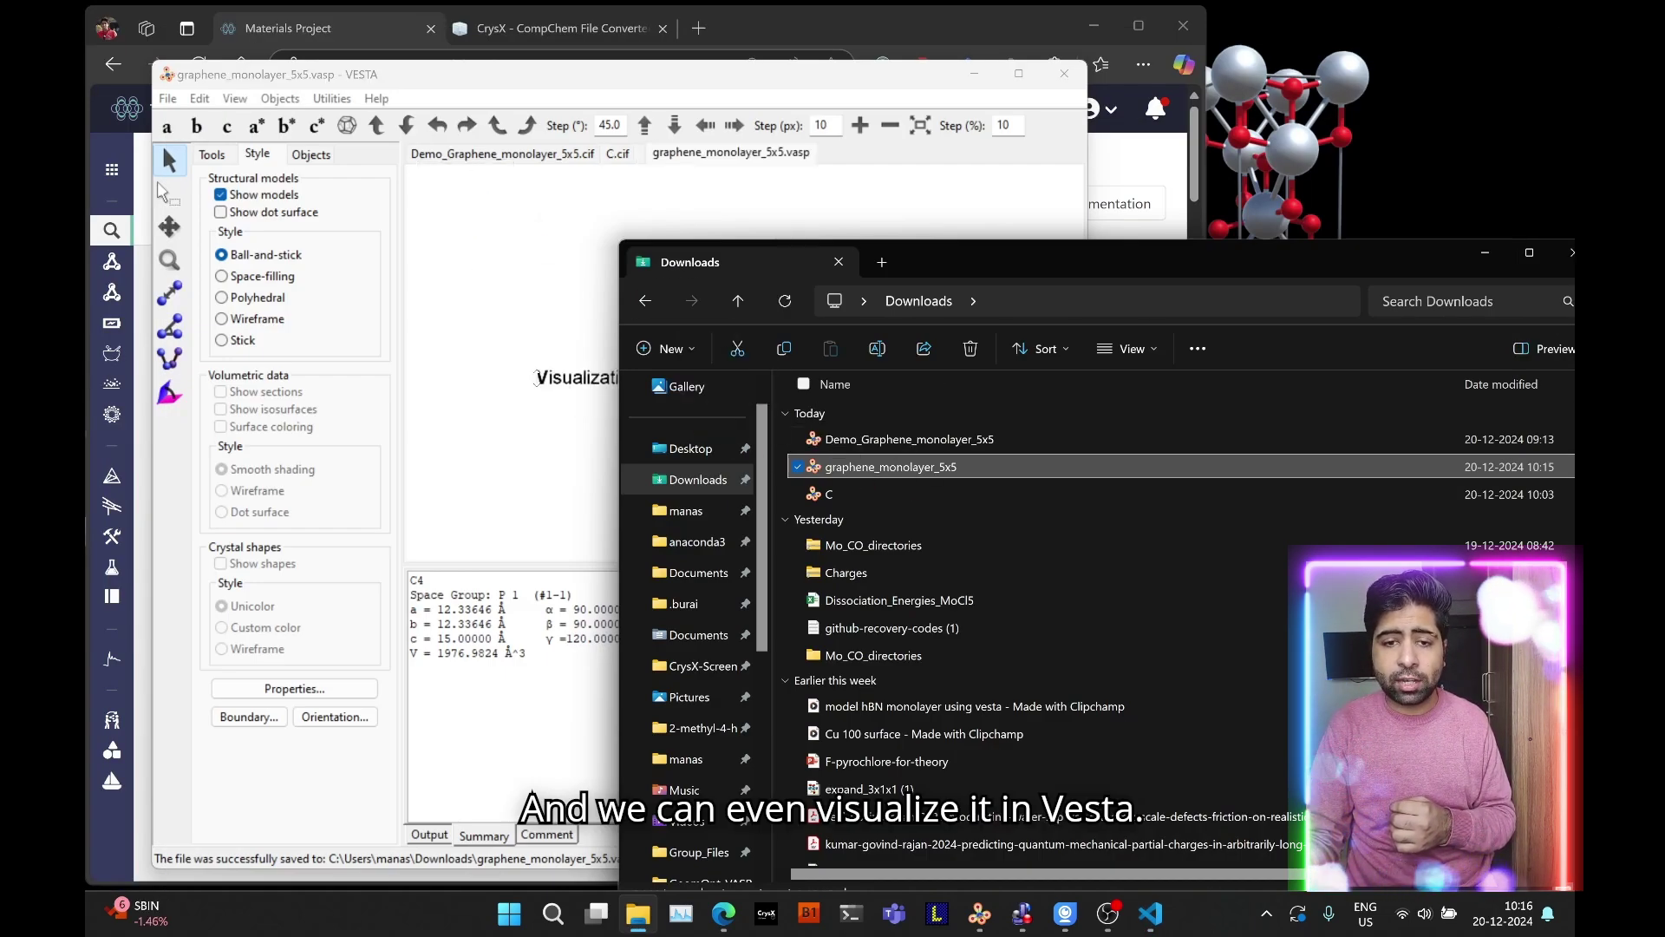
{"action": "left_click", "coordinate": [536, 376]}
{"action": "left_click_drag", "start_coordinate": [822, 472], "coordinate": [573, 564]}
Examine the loaded monolayer model and compare the listed atom sites with the displayed atom total in the output text
{"action": "left_click", "coordinate": [434, 834]}
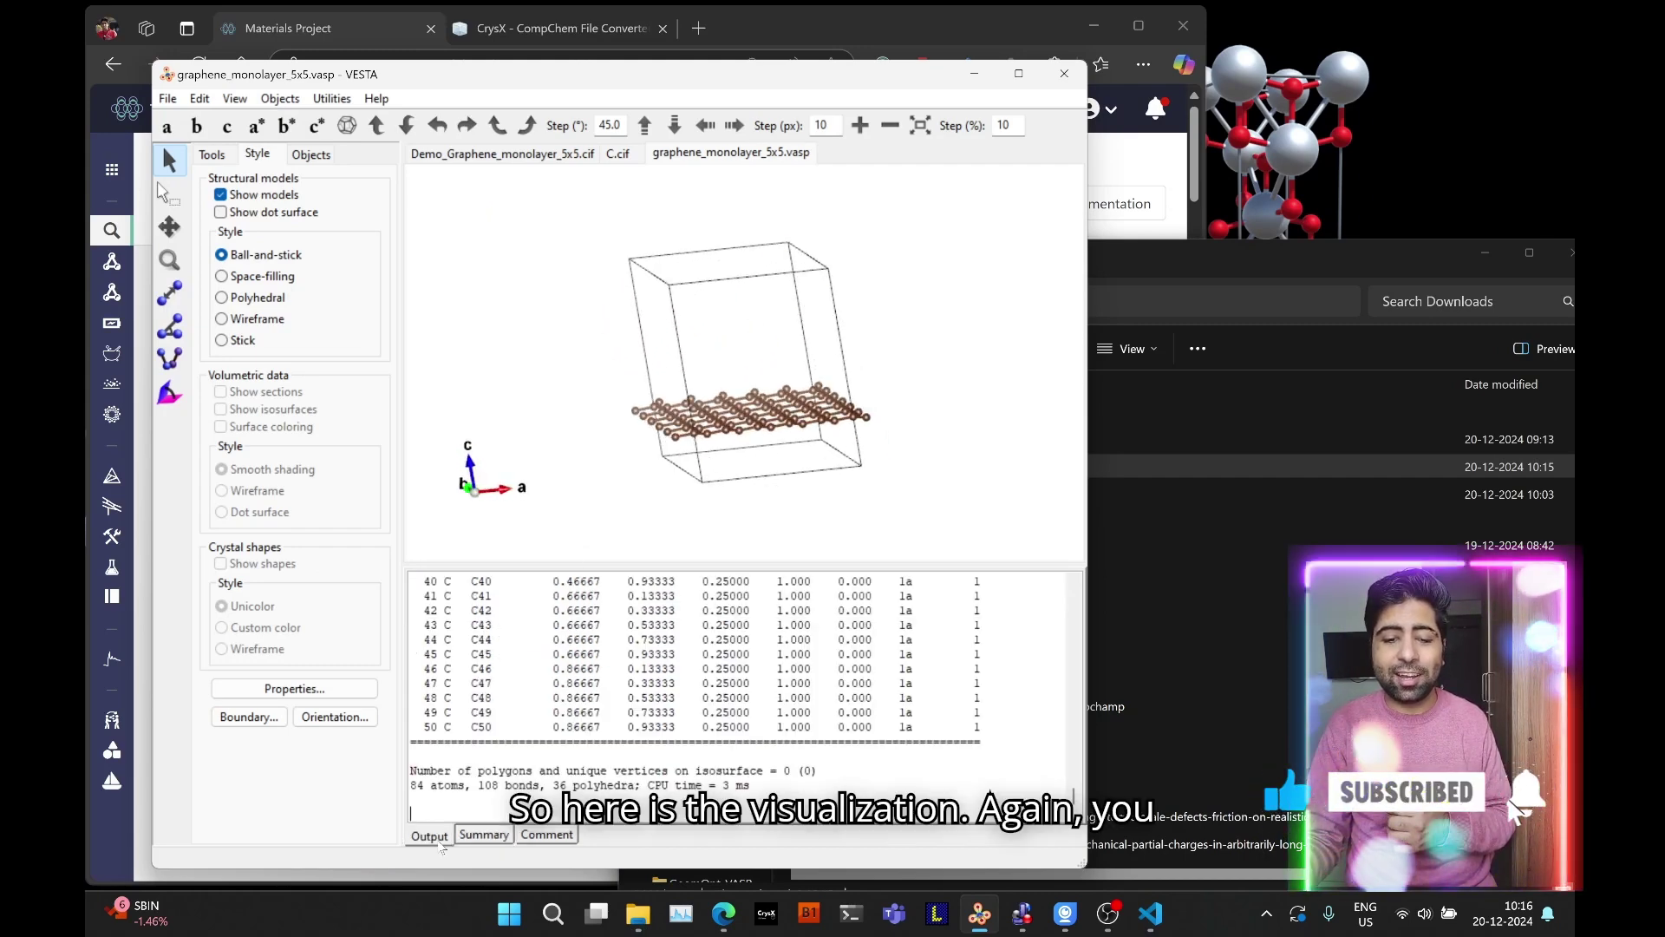
{"action": "left_click_drag", "start_coordinate": [725, 399], "coordinate": [775, 408]}
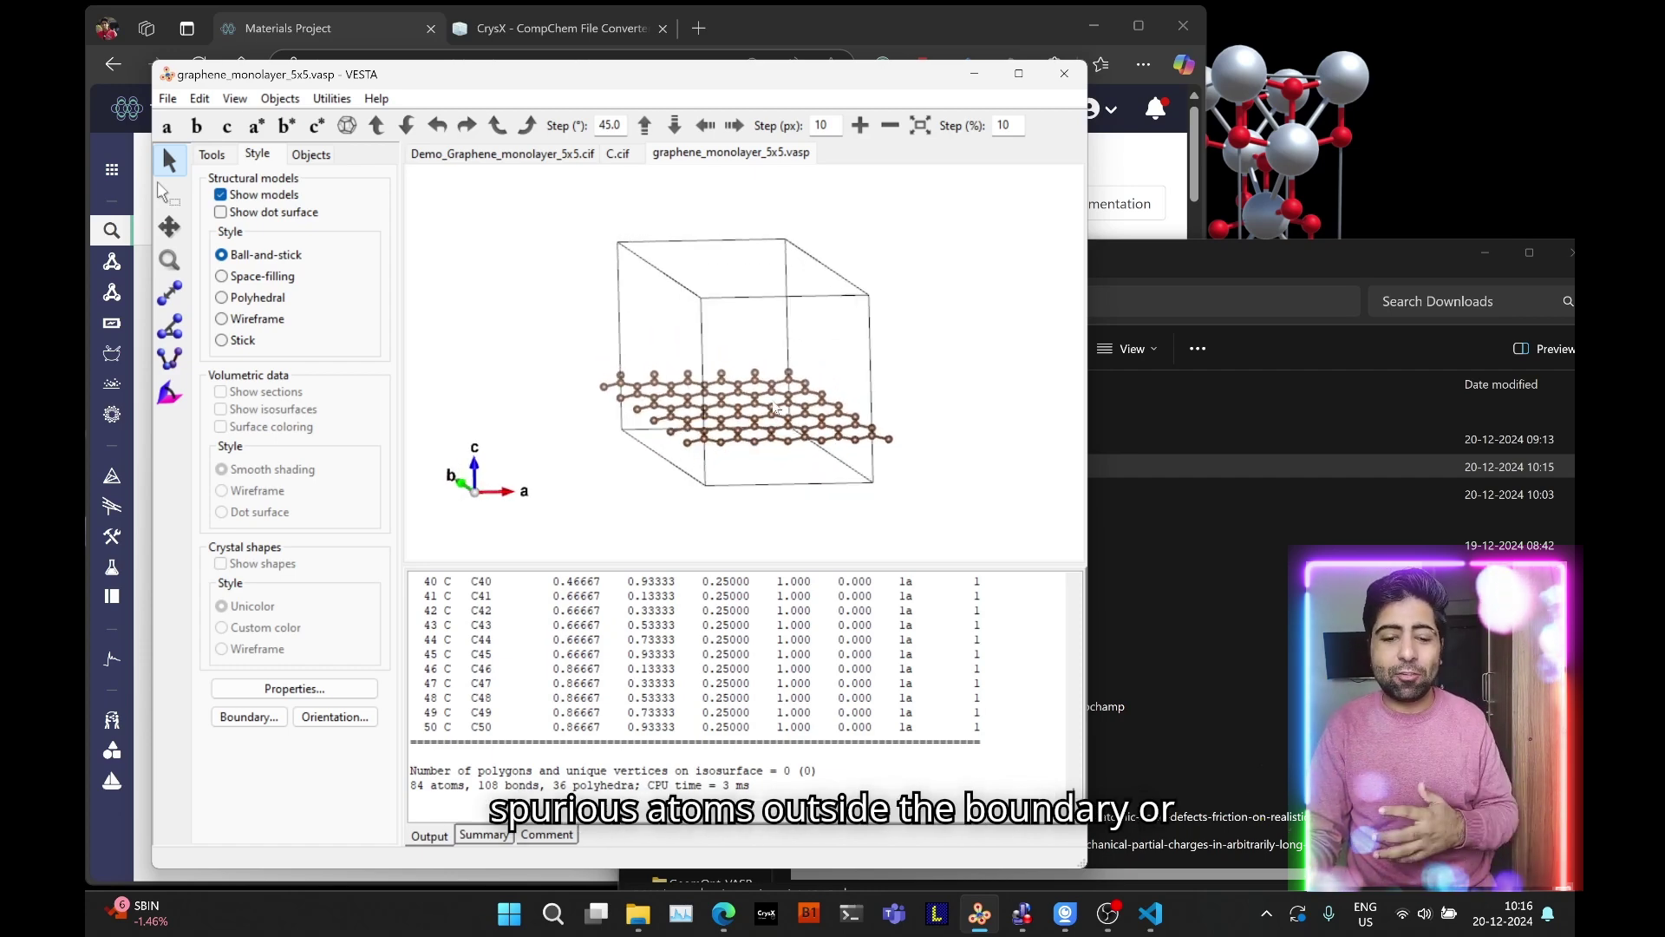
{"action": "left_click_drag", "start_coordinate": [424, 654], "coordinate": [981, 727]}
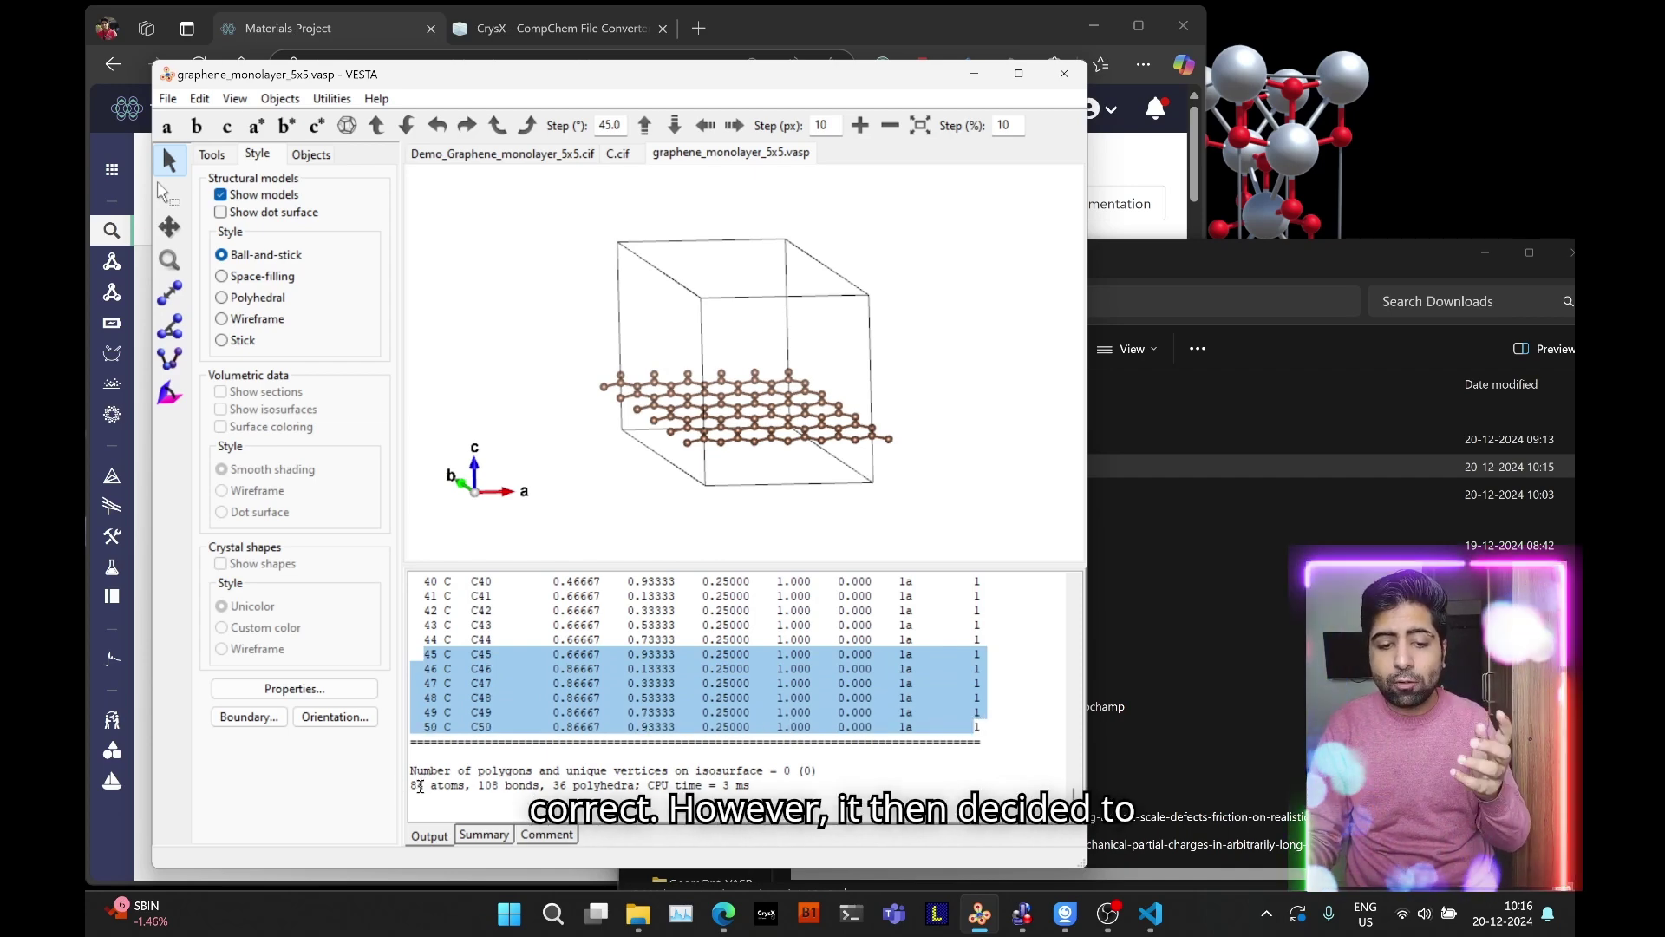
{"action": "left_click_drag", "start_coordinate": [414, 786], "coordinate": [515, 794]}
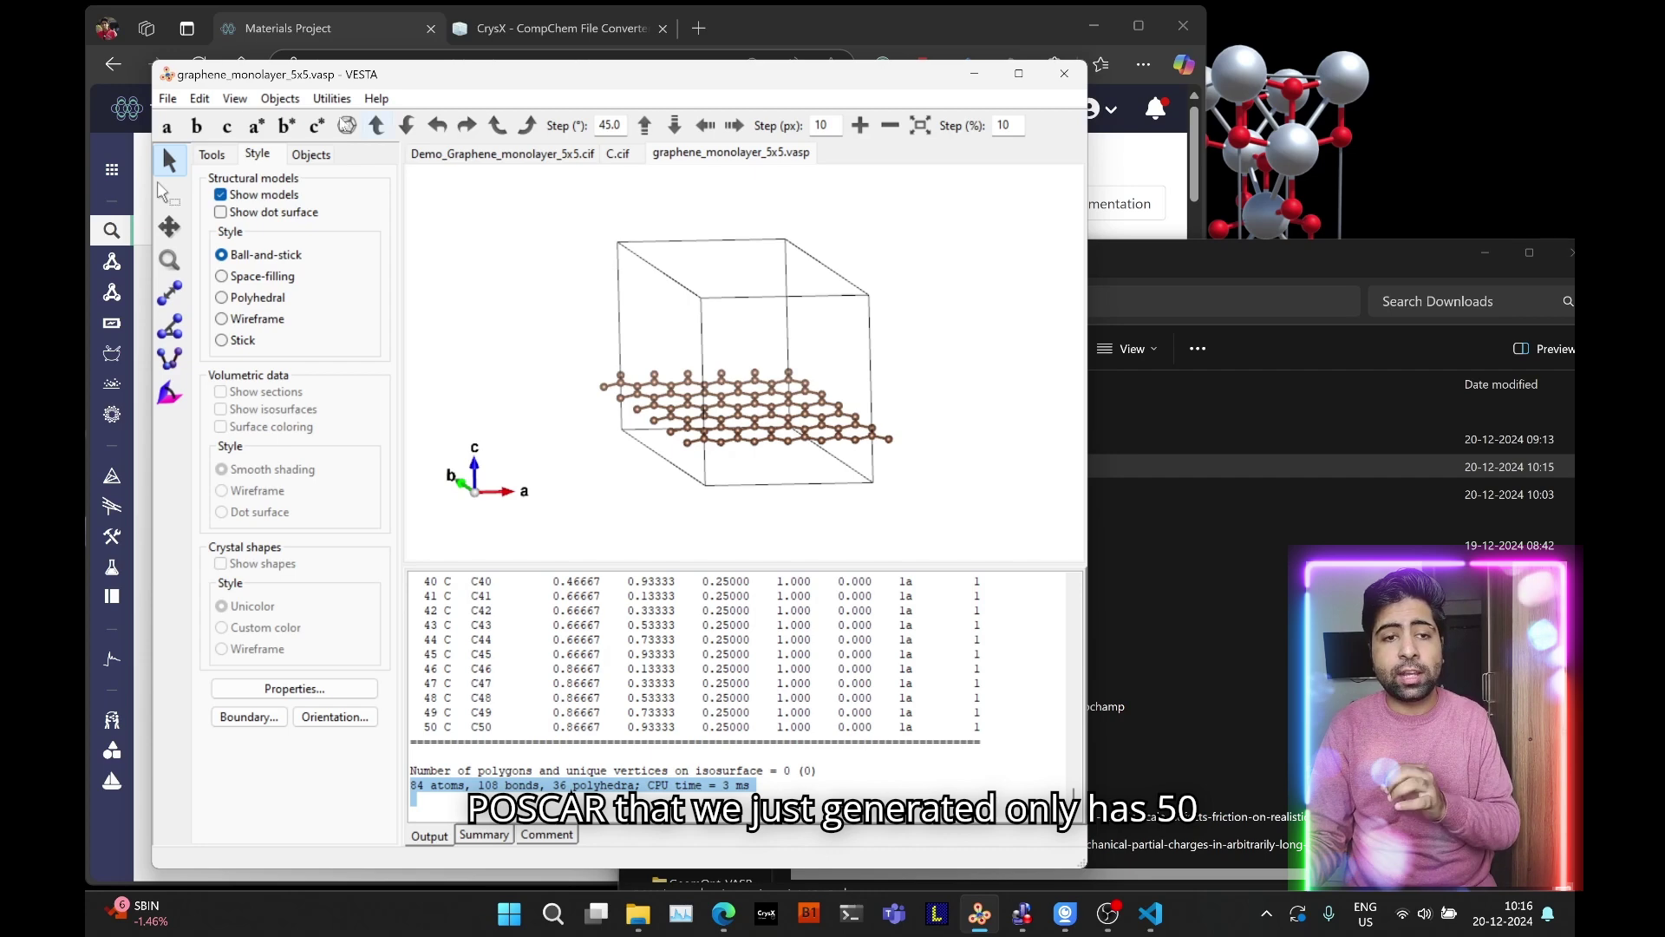
Export the loaded structure as a CIF file named graphene_monolayer_5x5
{"action": "left_click", "coordinate": [167, 99]}
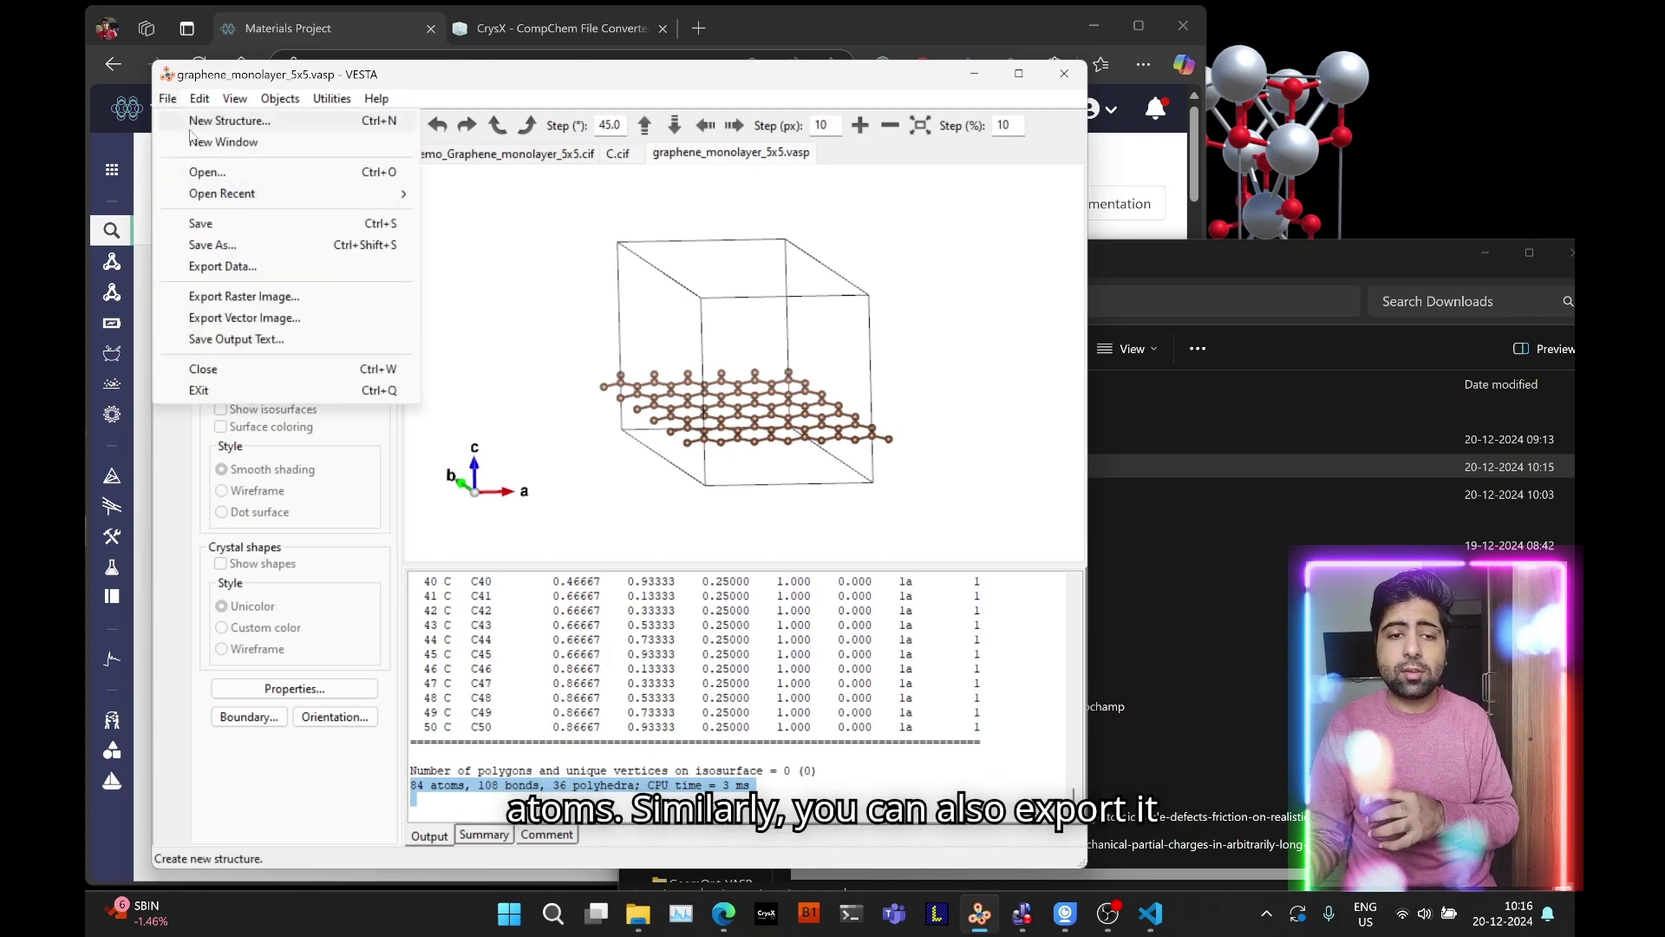
{"action": "left_click", "coordinate": [247, 269]}
{"action": "left_click", "coordinate": [382, 460]}
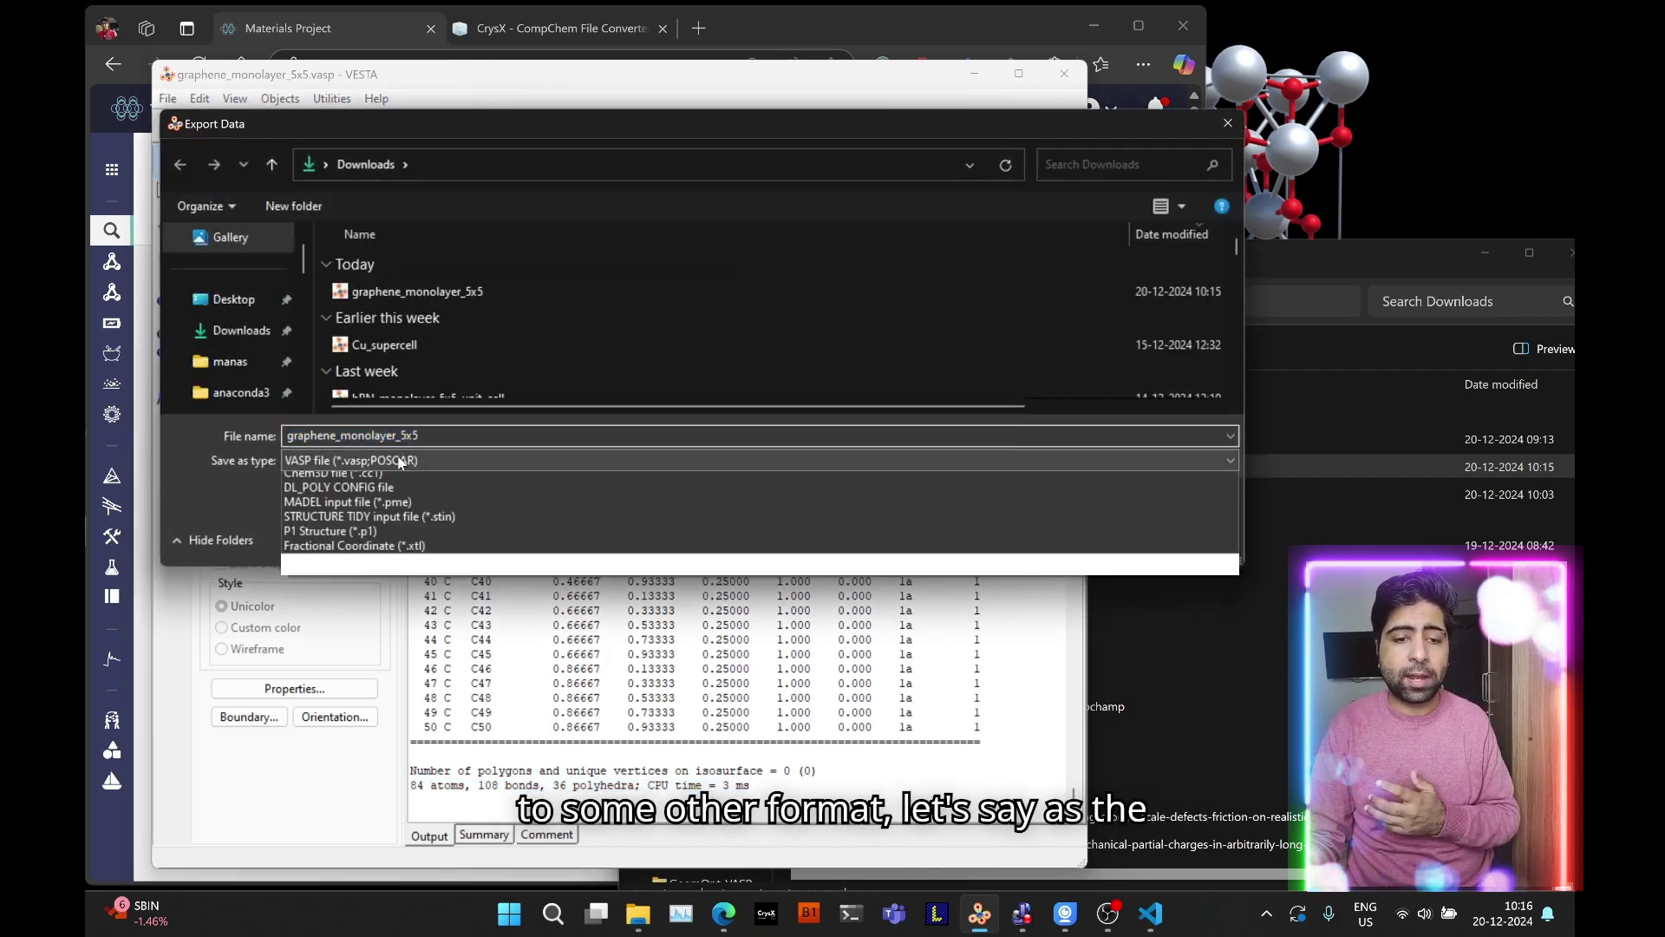
{"action": "left_click", "coordinate": [345, 537]}
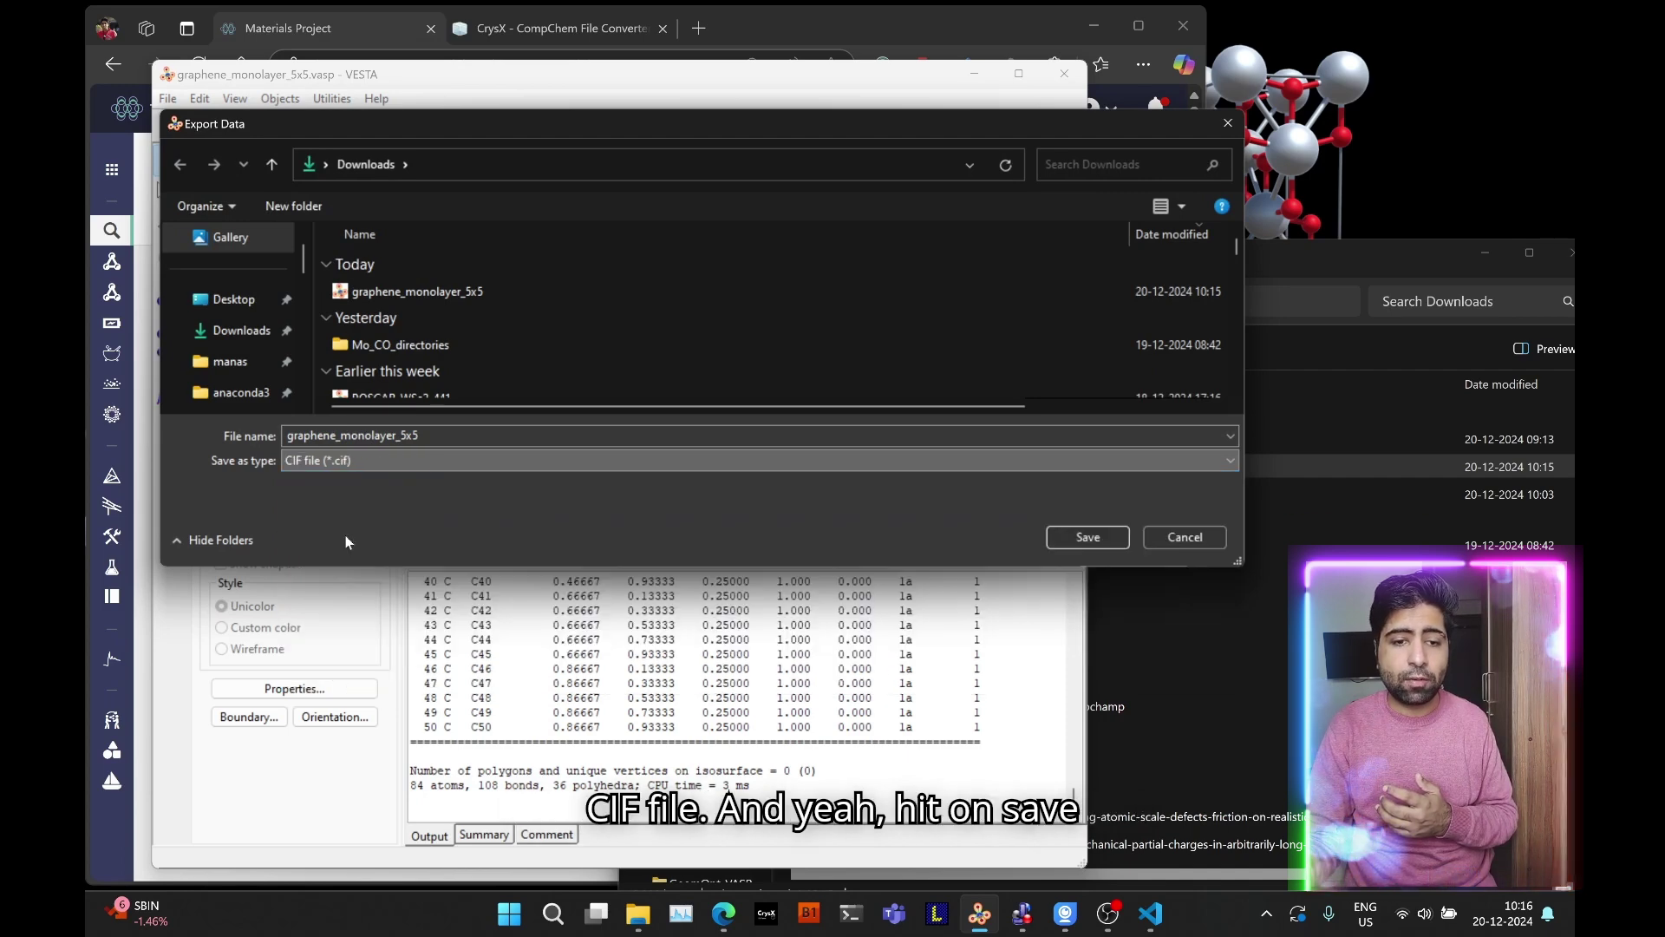
{"action": "left_click", "coordinate": [1054, 529]}
Open the exported graphene_monolayer_5x5 CIF file in Visual Studio Code, check its cell parameters and atom sites, and return to VESTA
{"action": "left_click", "coordinate": [1115, 442]}
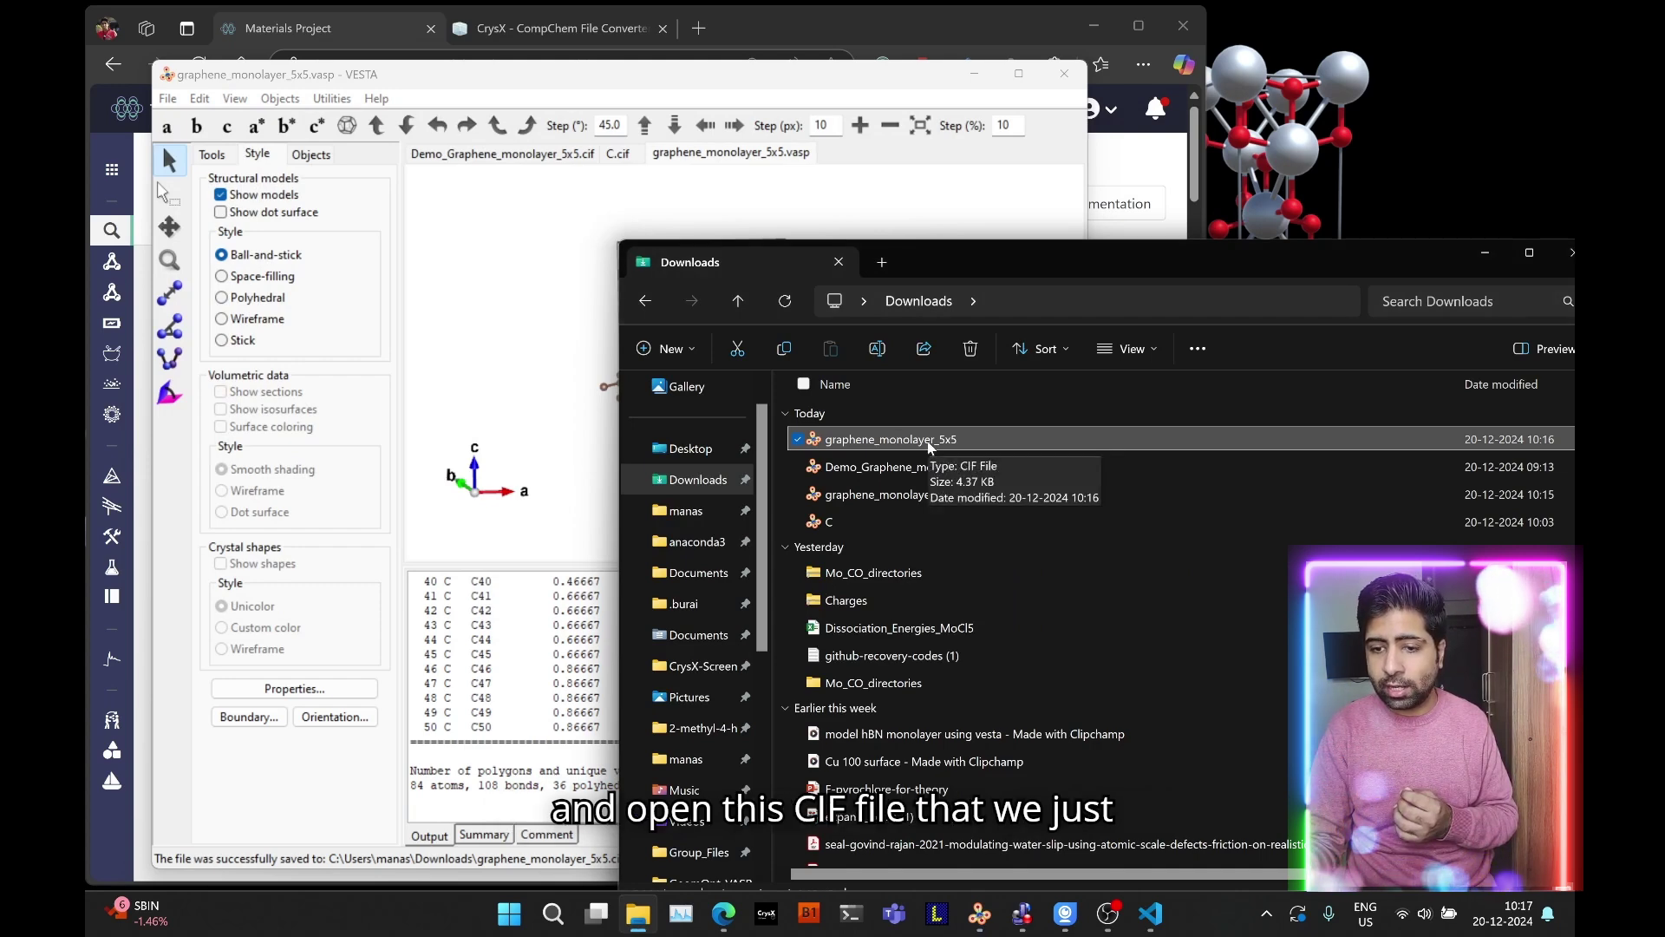
{"action": "right_click", "coordinate": [955, 442]}
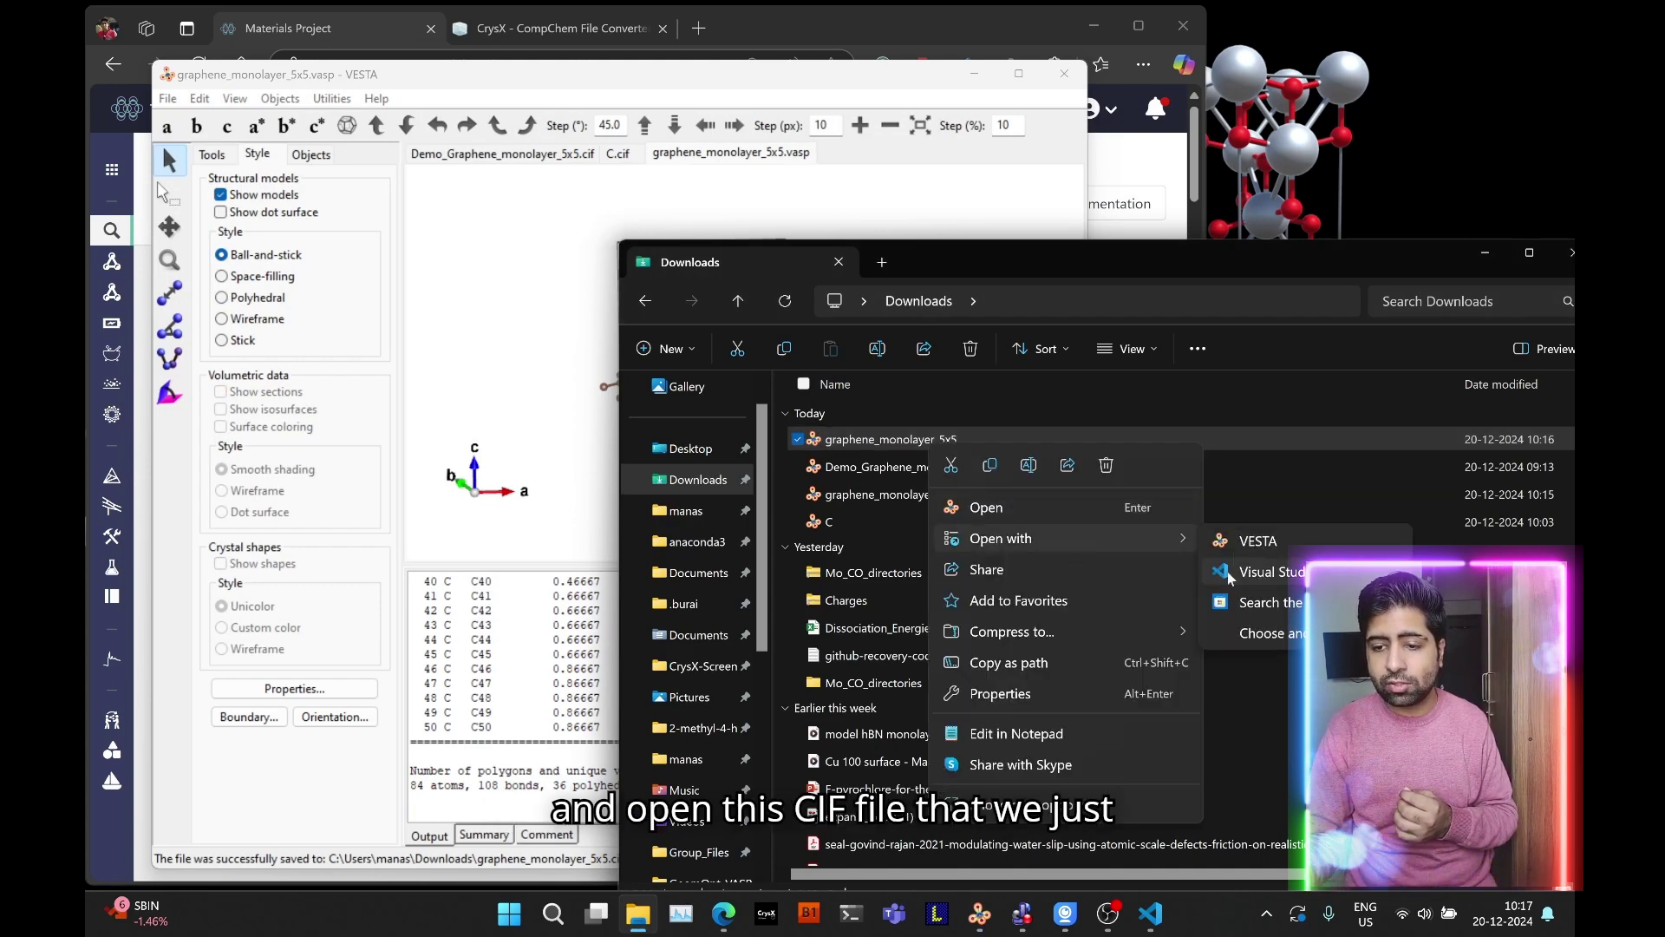
{"action": "key", "text": "Escape"}
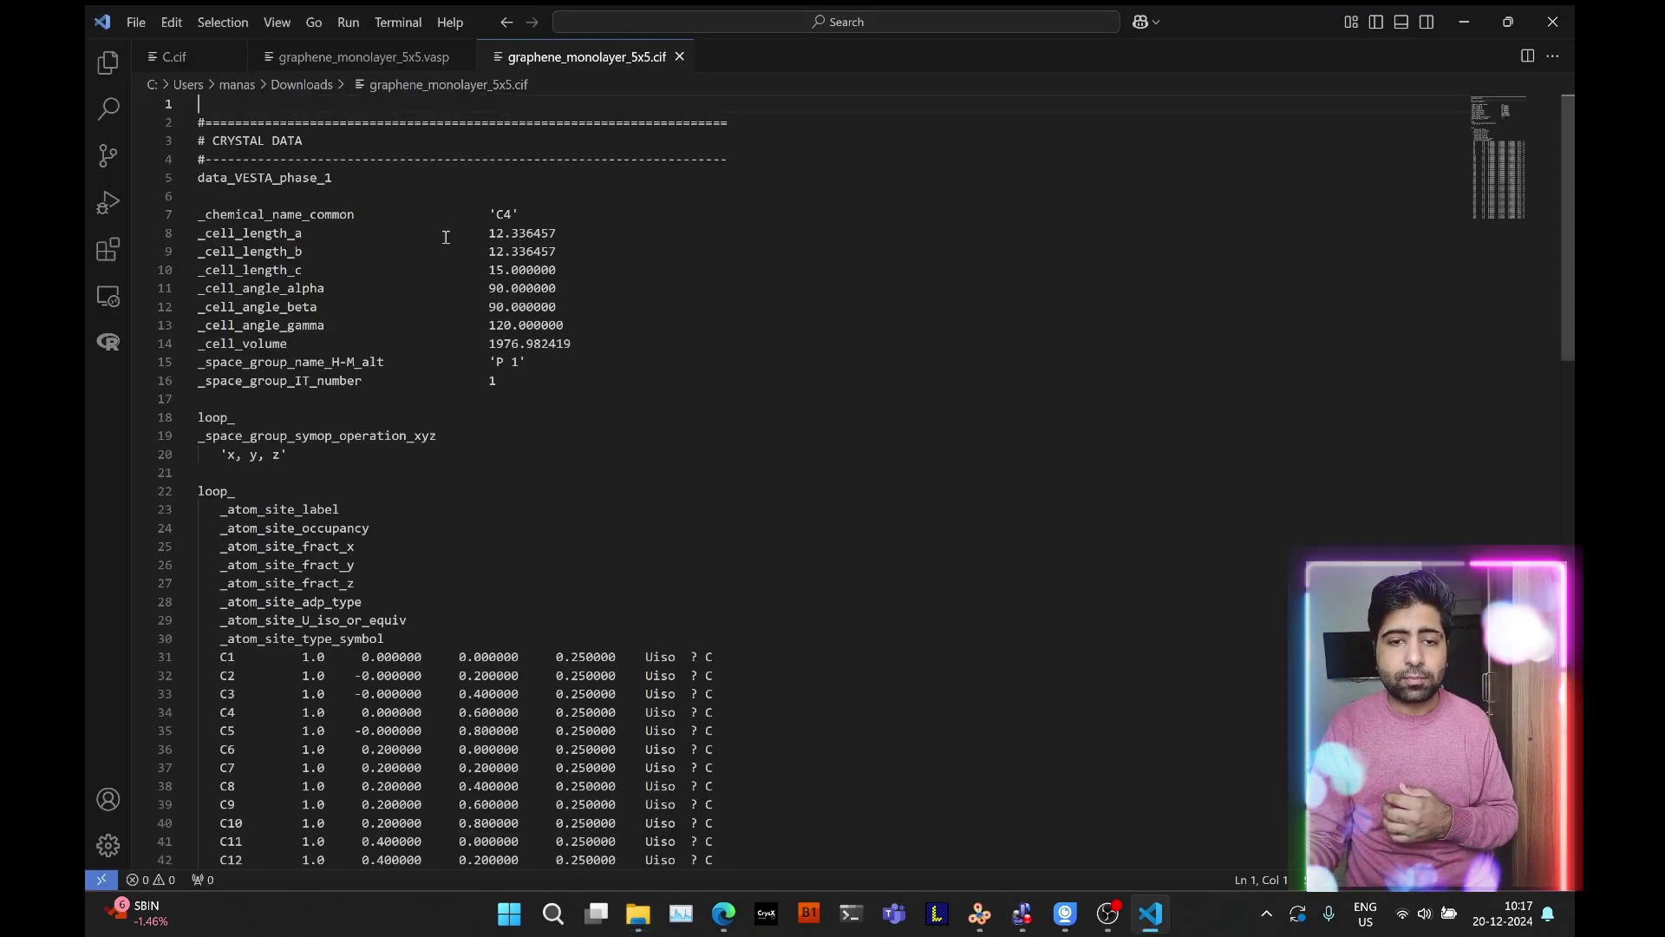
{"action": "left_click_drag", "start_coordinate": [446, 236], "coordinate": [618, 273]}
{"action": "scroll", "coordinate": [627, 343], "scroll_direction": "down", "scroll_amount": 10}
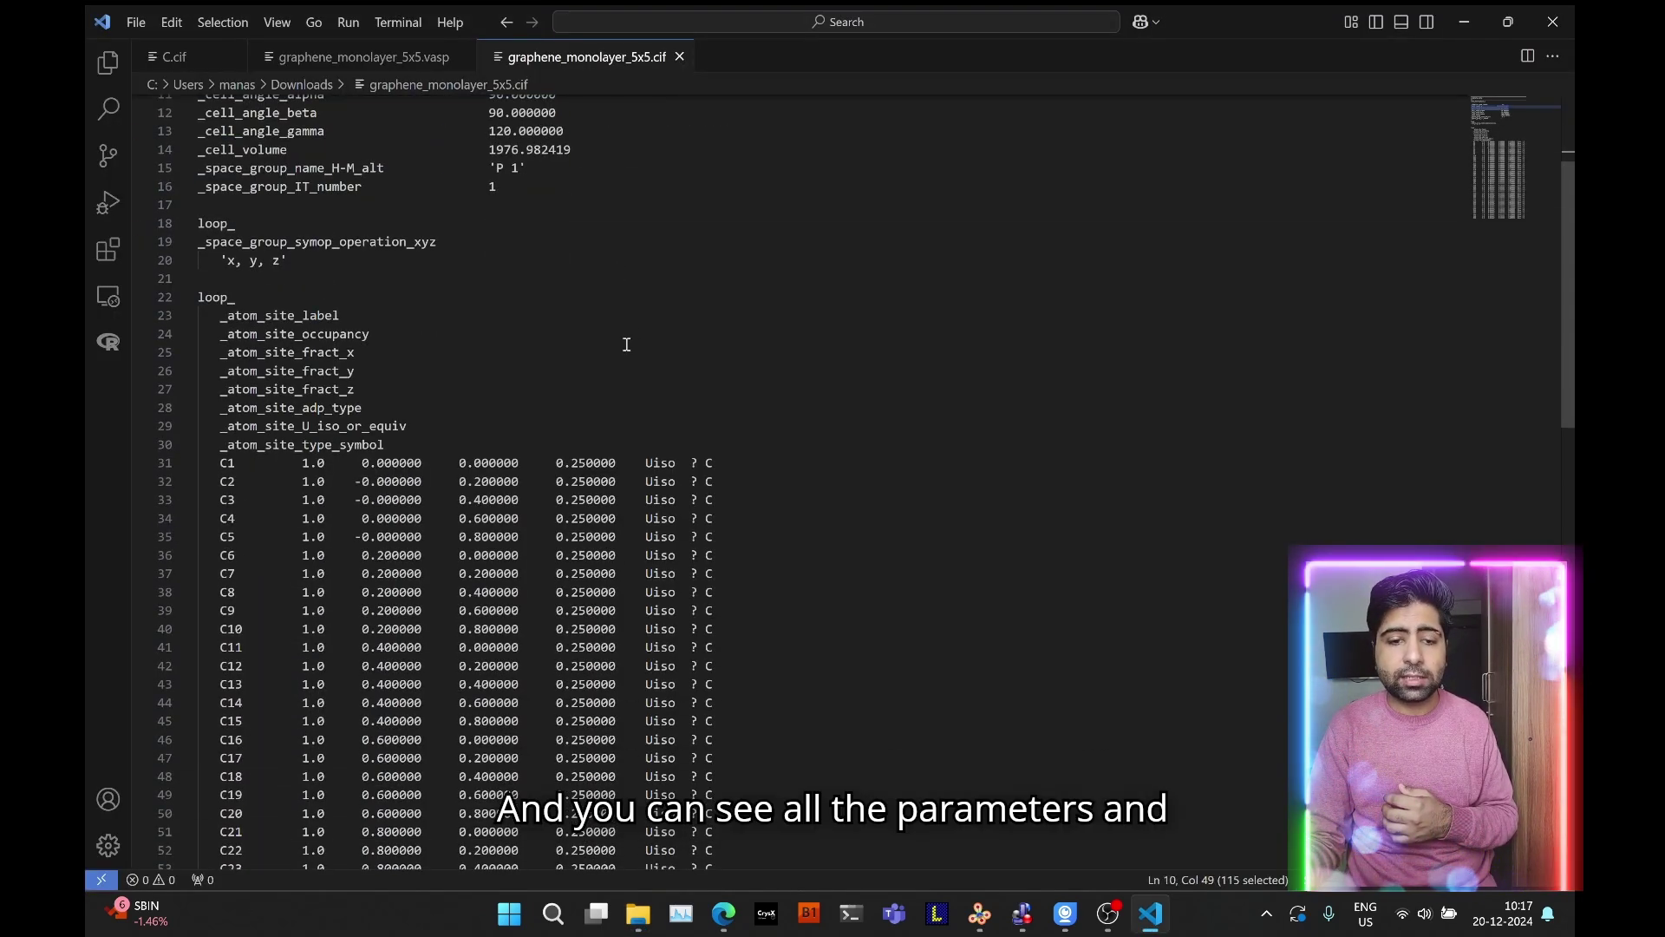
{"action": "scroll", "coordinate": [592, 359], "scroll_direction": "down", "scroll_amount": 3}
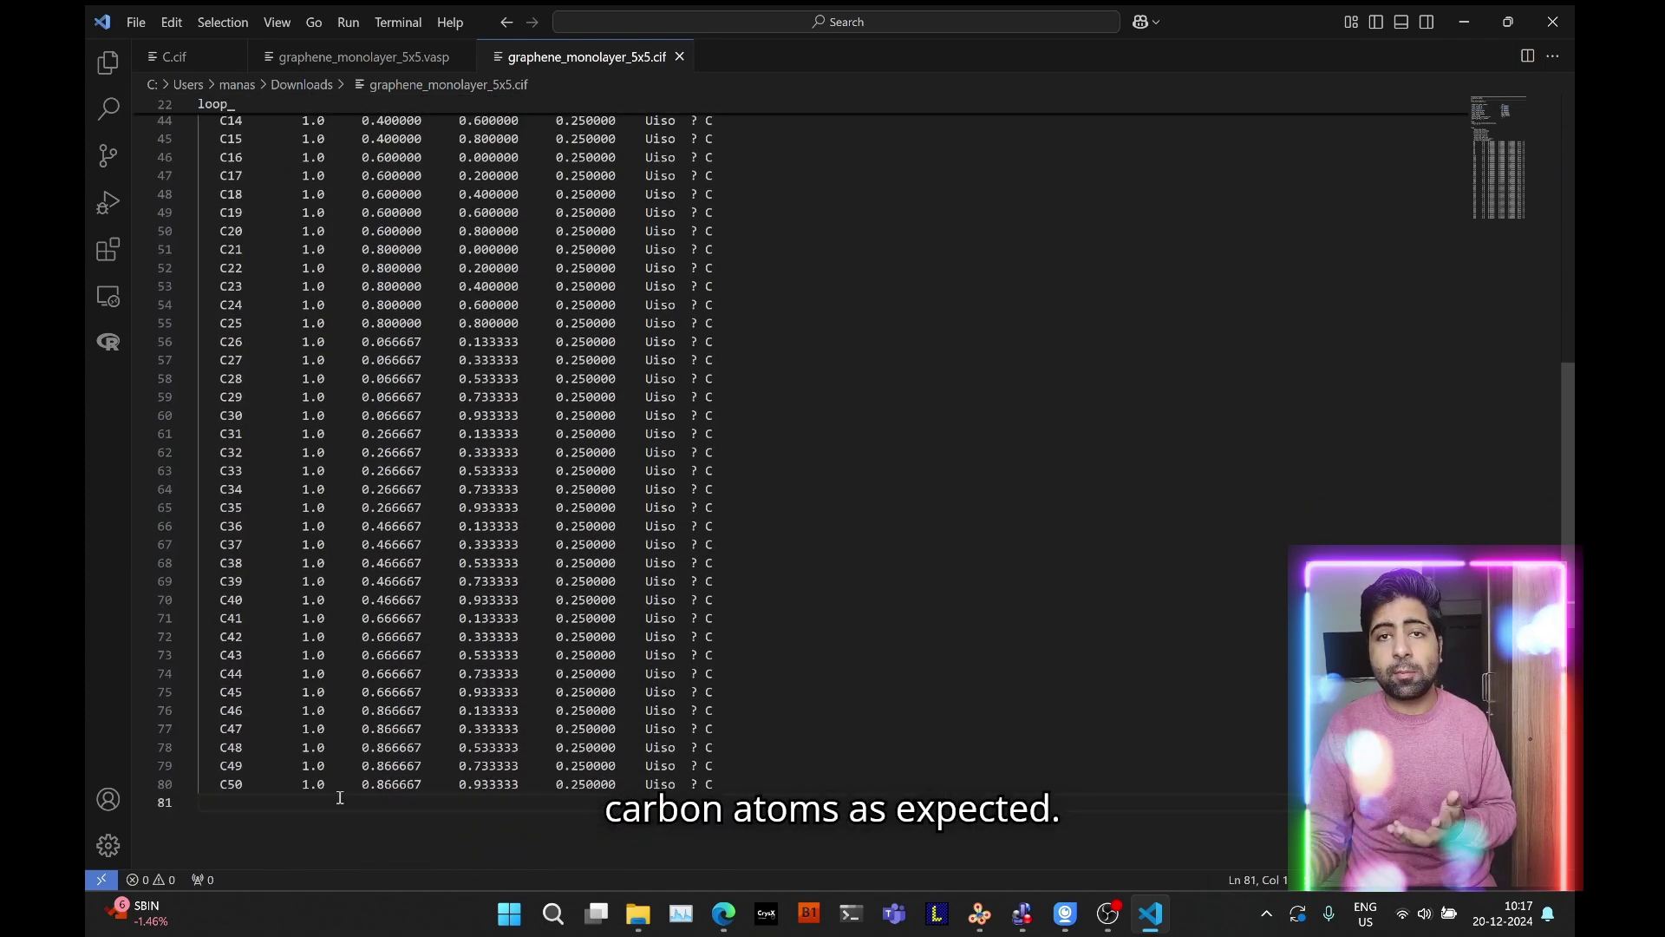
{"action": "left_click", "coordinate": [1479, 12]}
{"action": "left_click_drag", "start_coordinate": [1037, 268], "coordinate": [637, 201]}
{"action": "left_click", "coordinate": [1085, 188]}
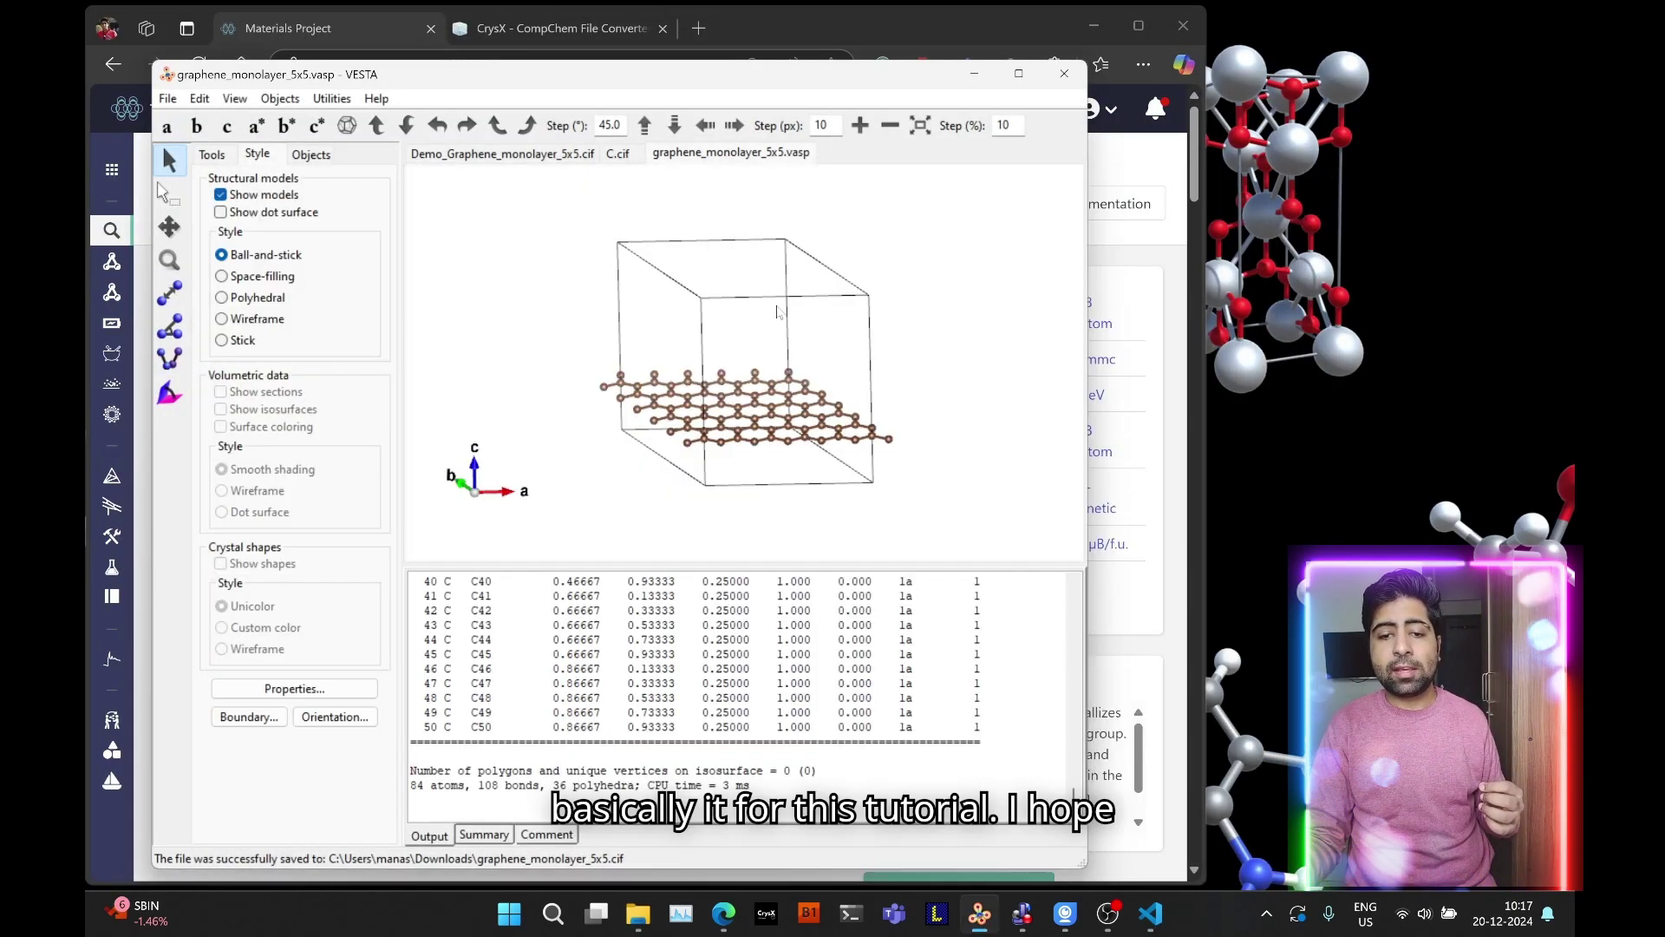